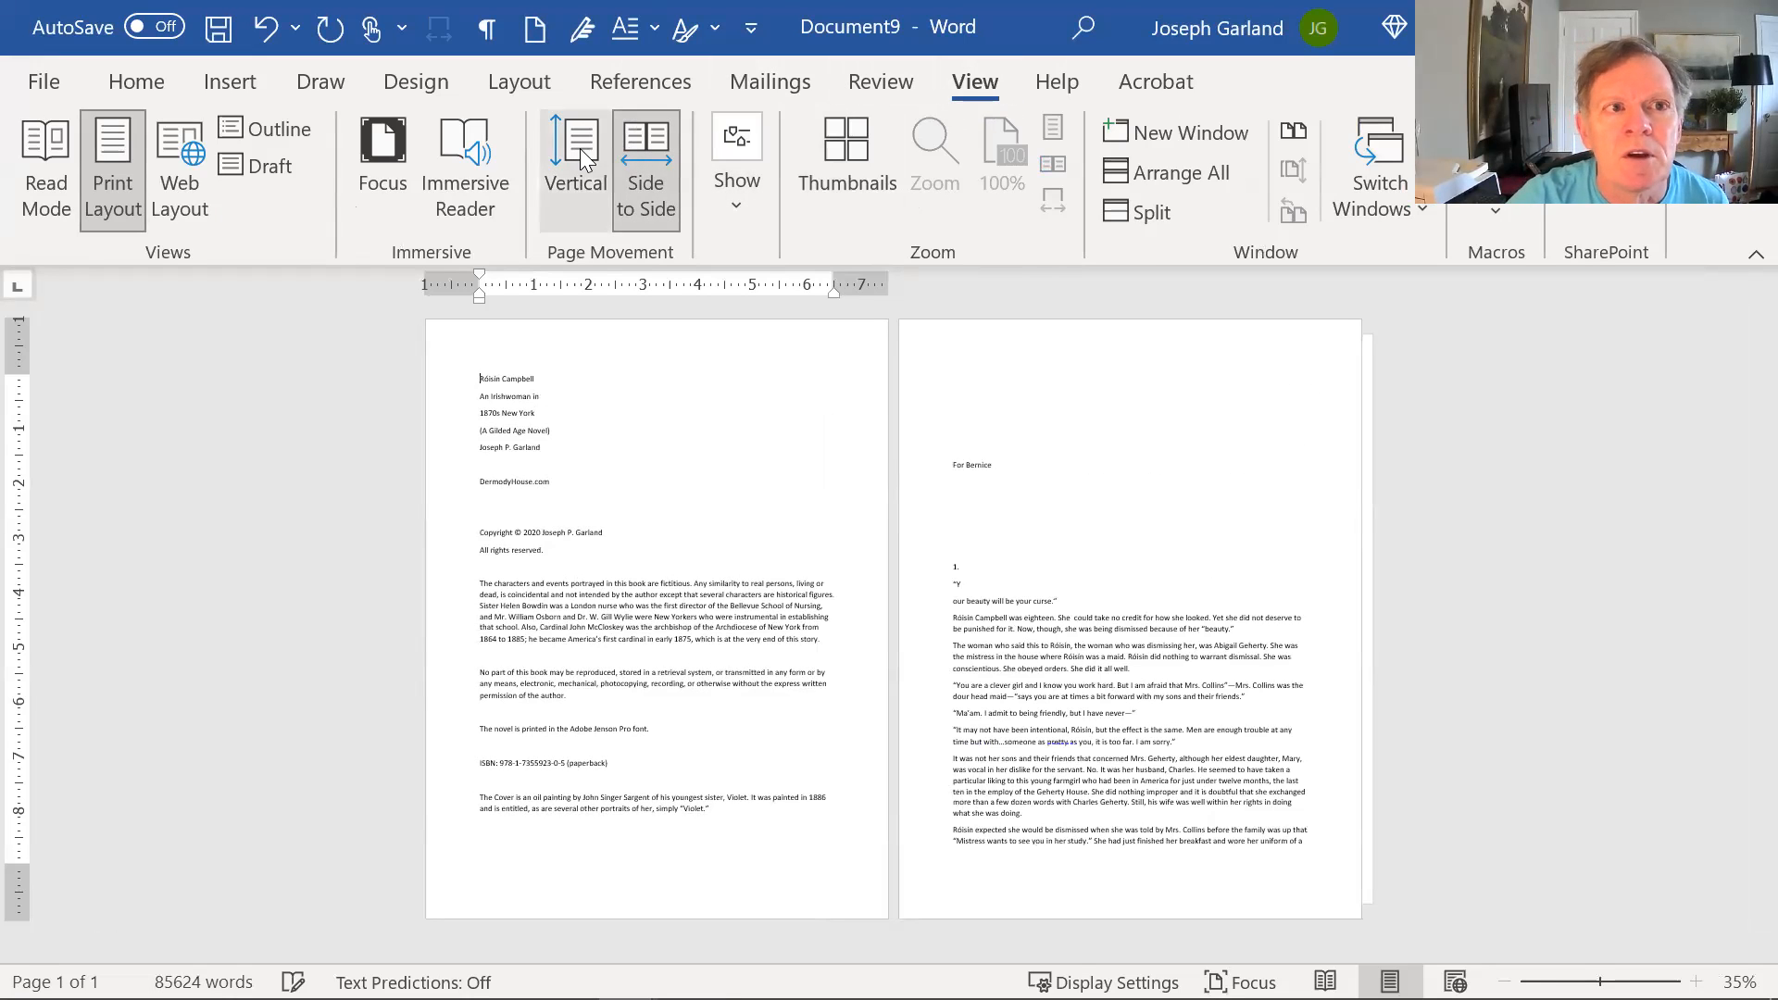
Step: Switch the page movement to vertical and look over the manuscript's opening pages
click(581, 149)
scroll(809, 708, down, 10)
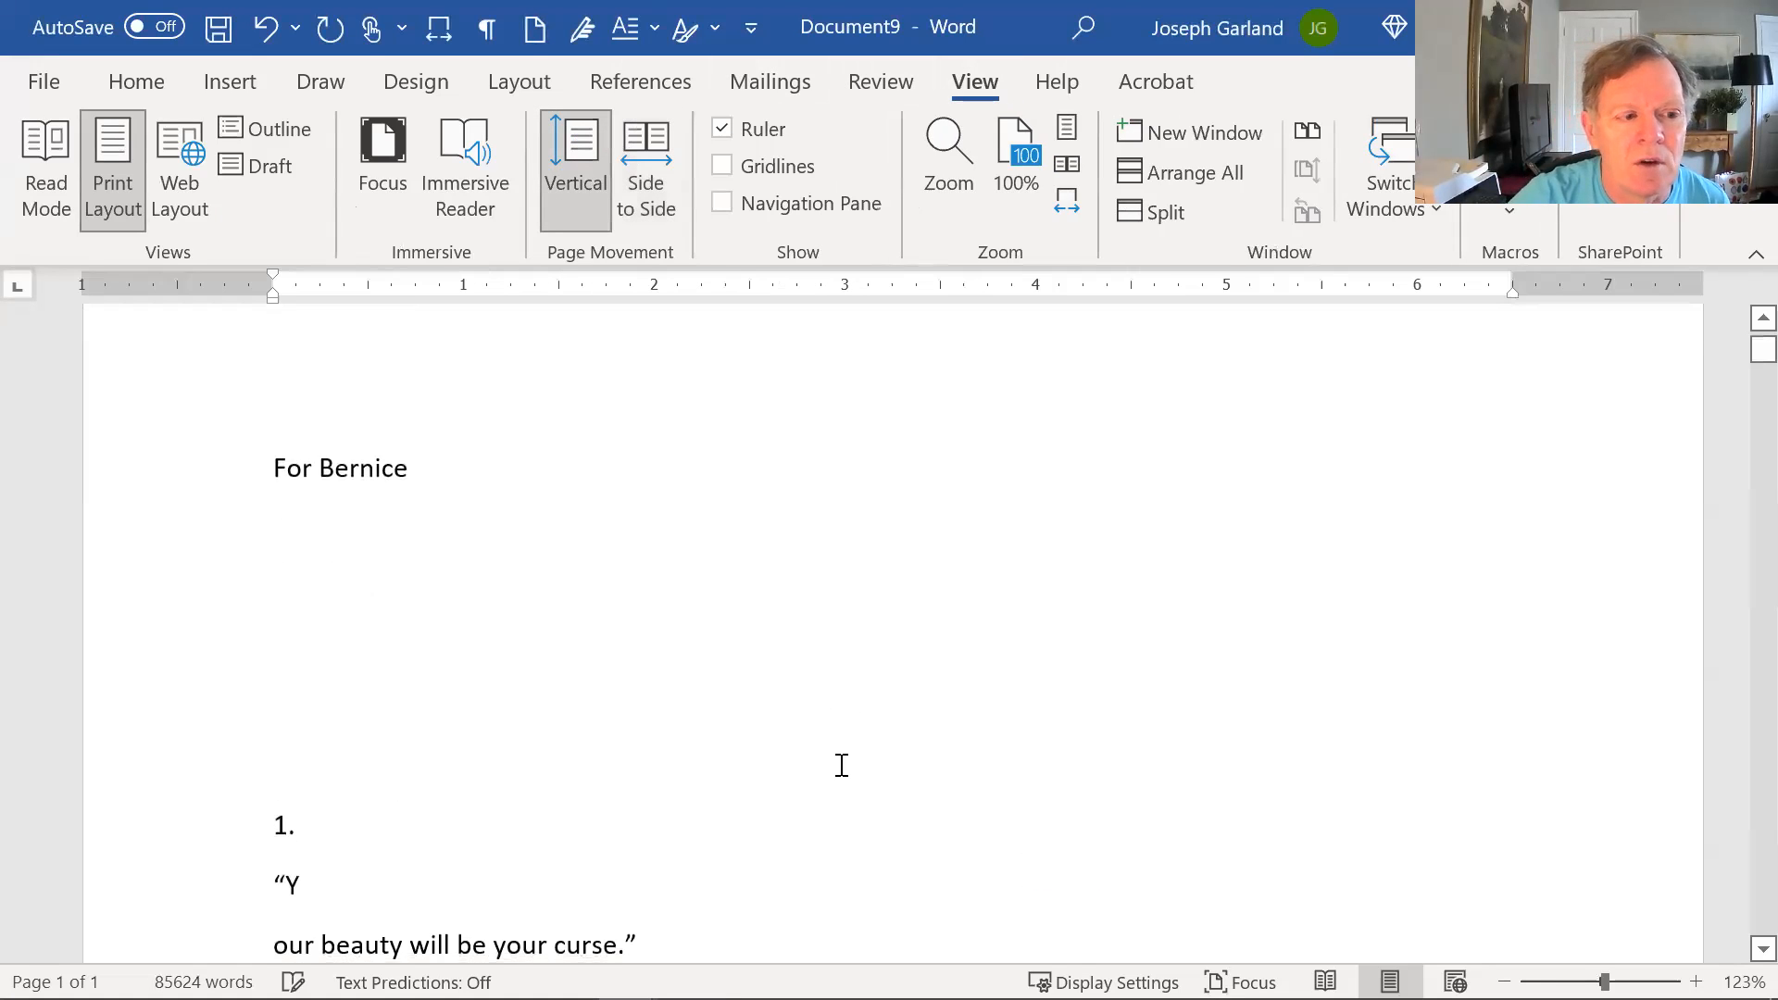
scroll(850, 763, down, 3)
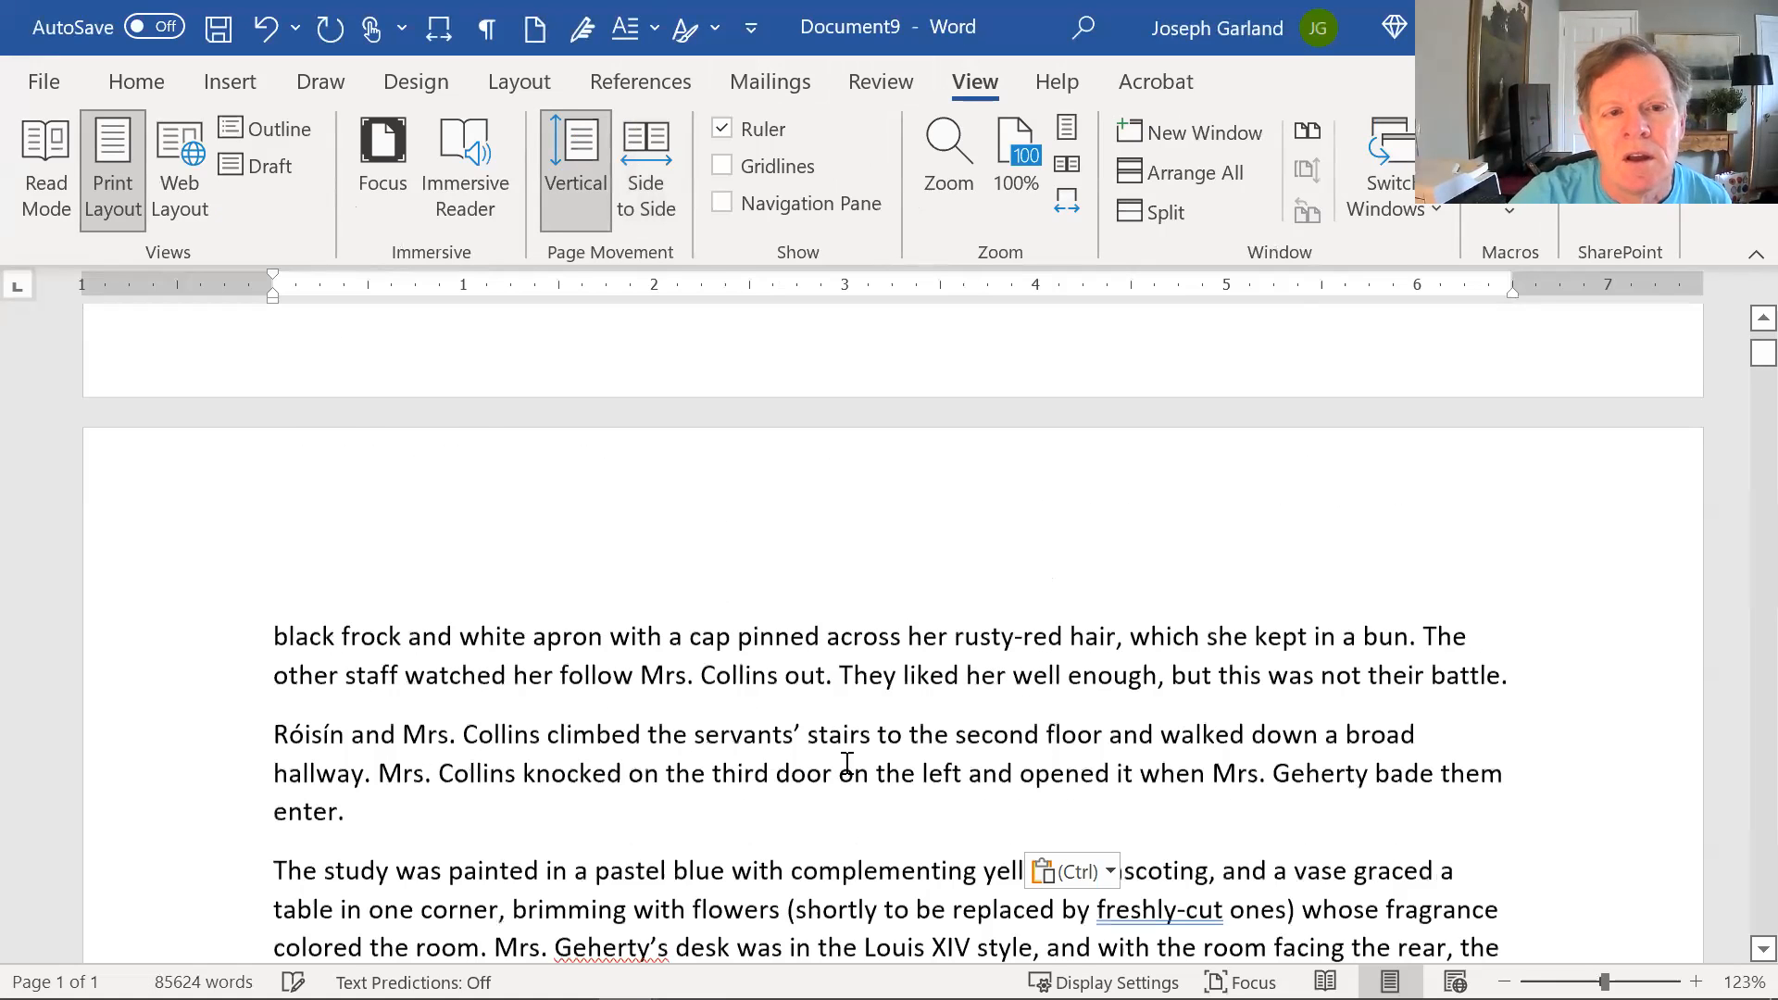
scroll(846, 766, up, 5)
scroll(843, 767, up, 10)
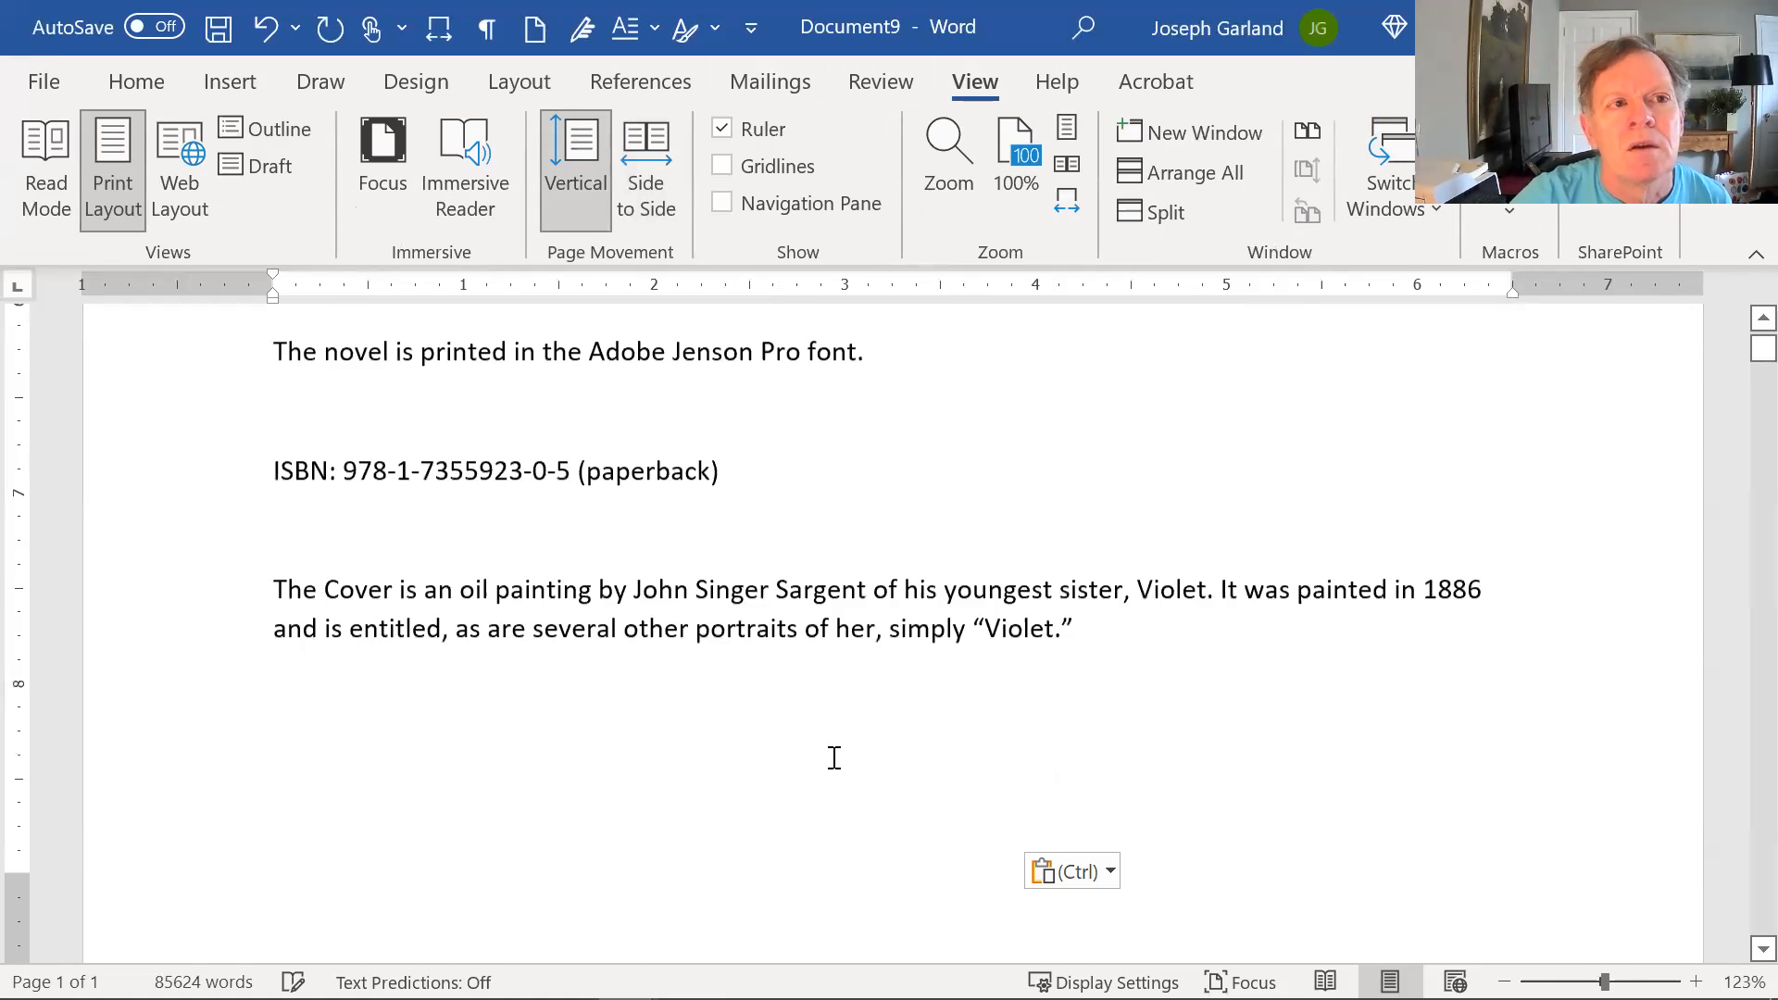
scroll(840, 755, up, 8)
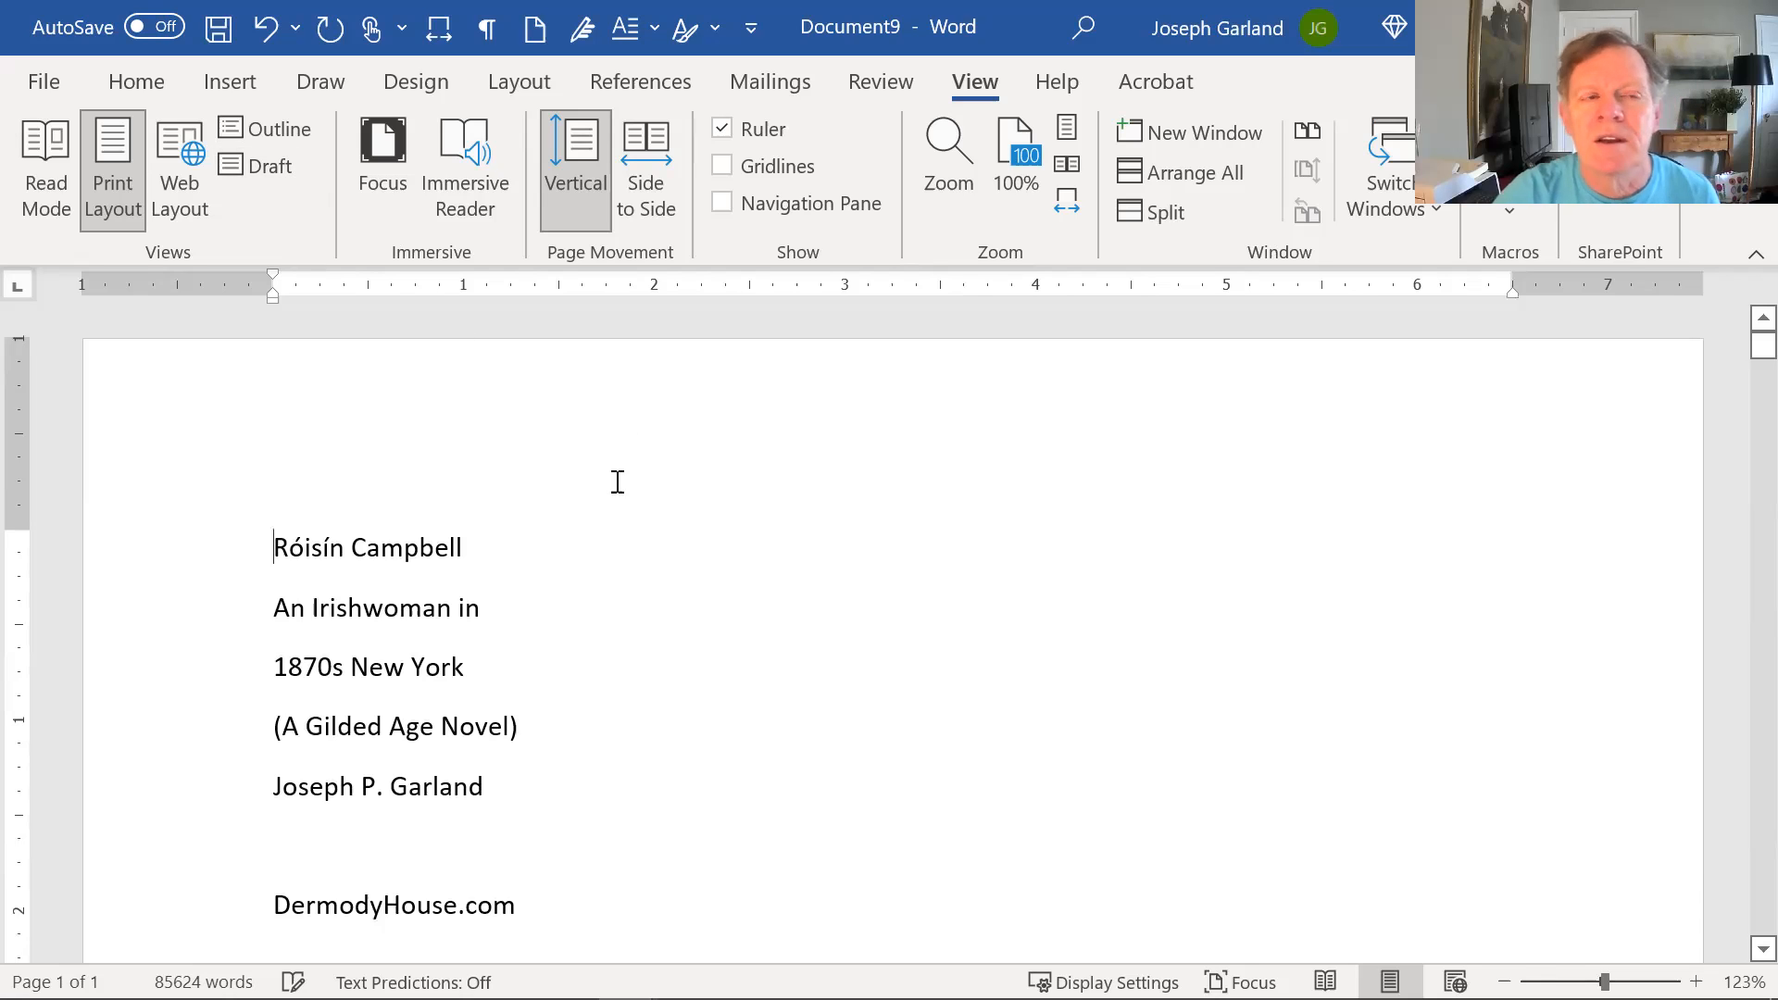
Step: Set a custom paper size of 6 wide by 9 high for the whole document
click(522, 83)
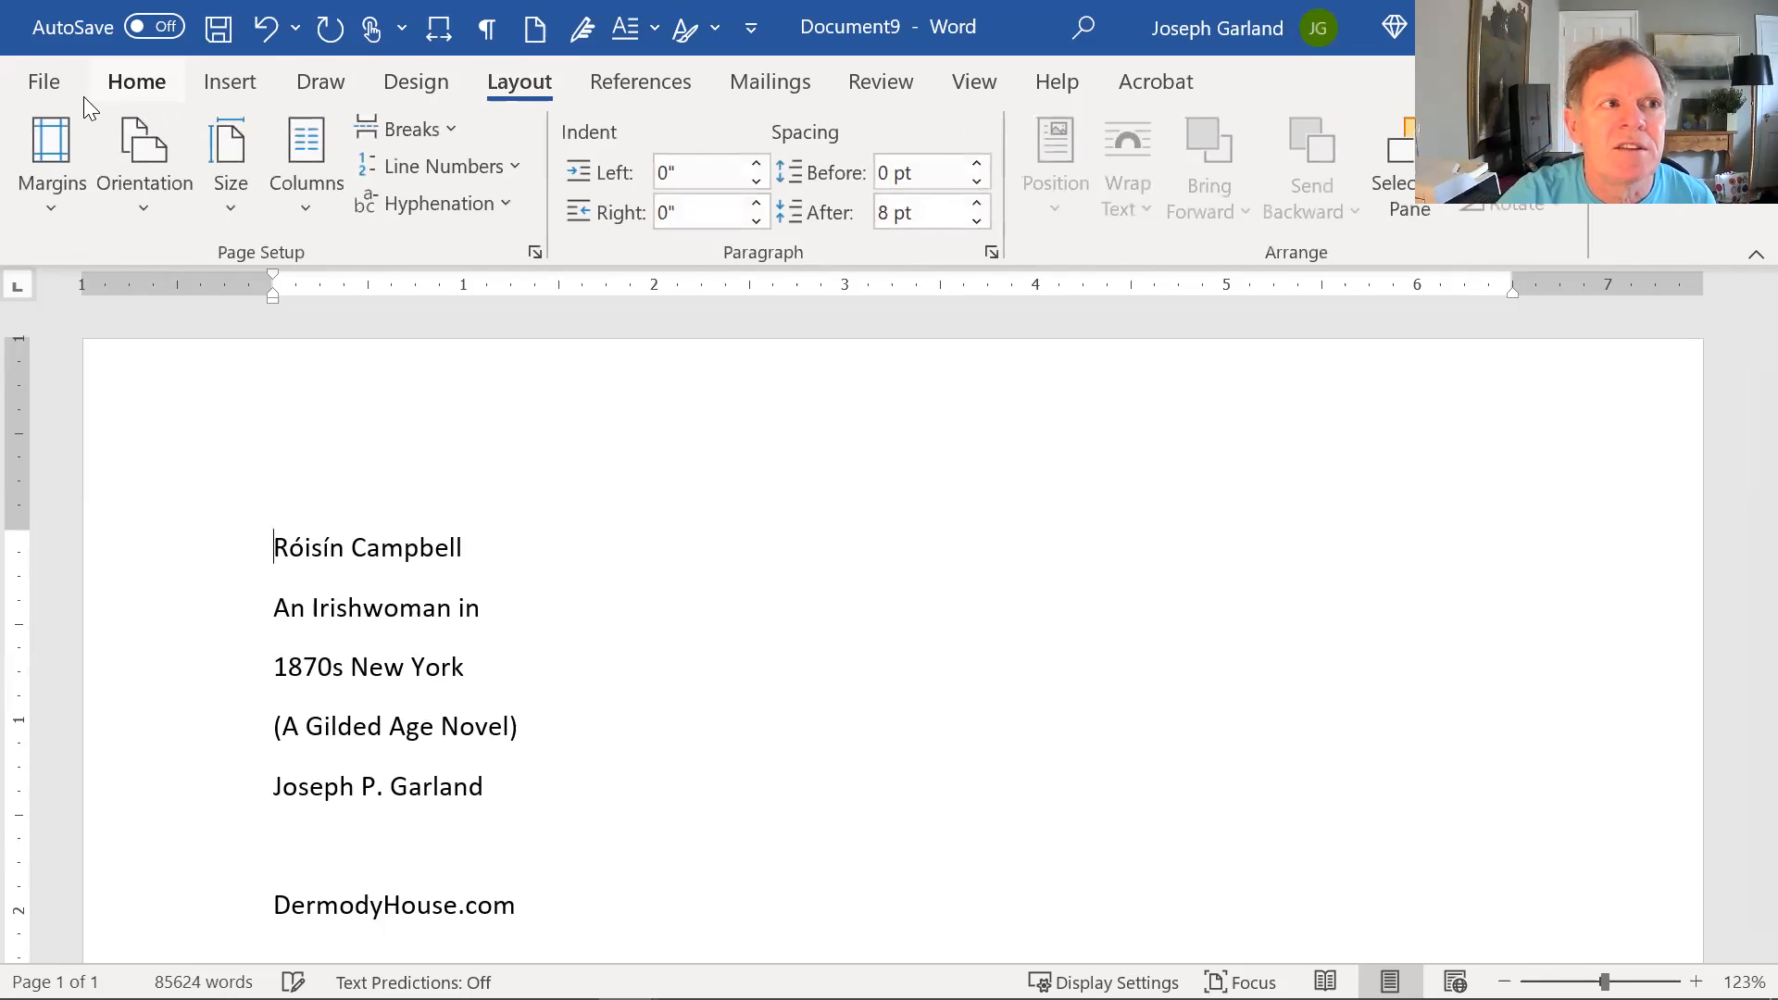
click(226, 151)
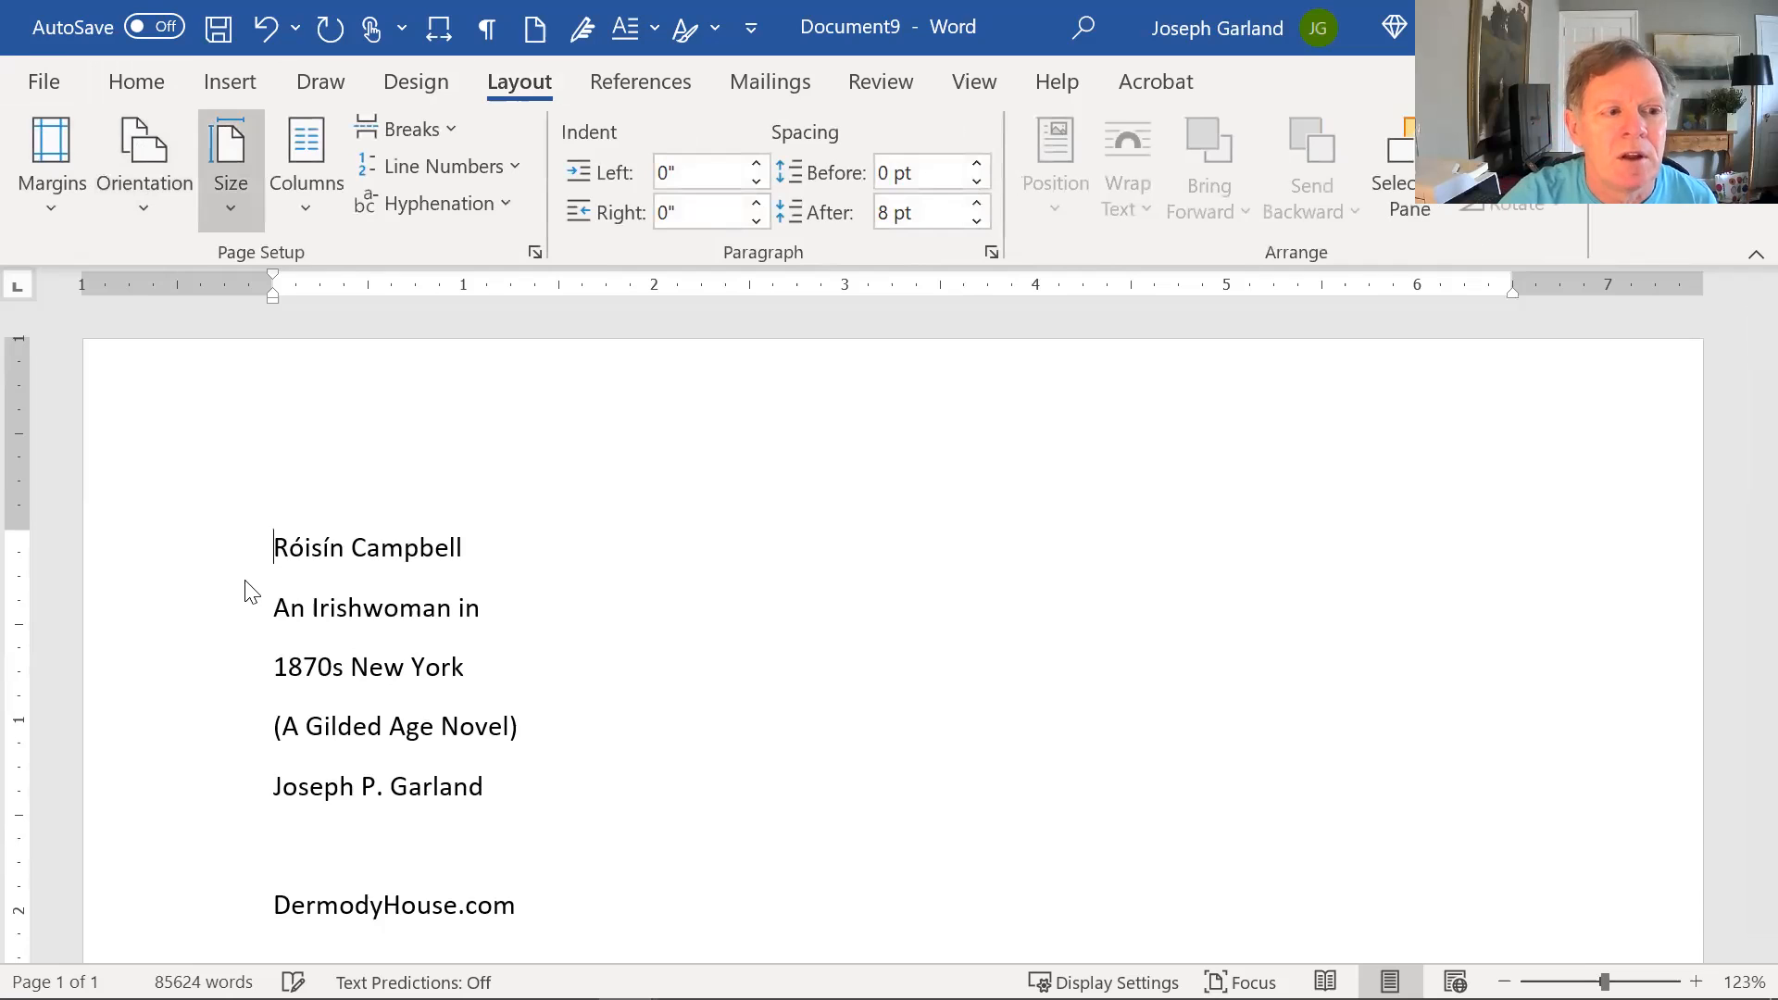
click(337, 827)
drag(699, 207, 590, 231)
text(6)
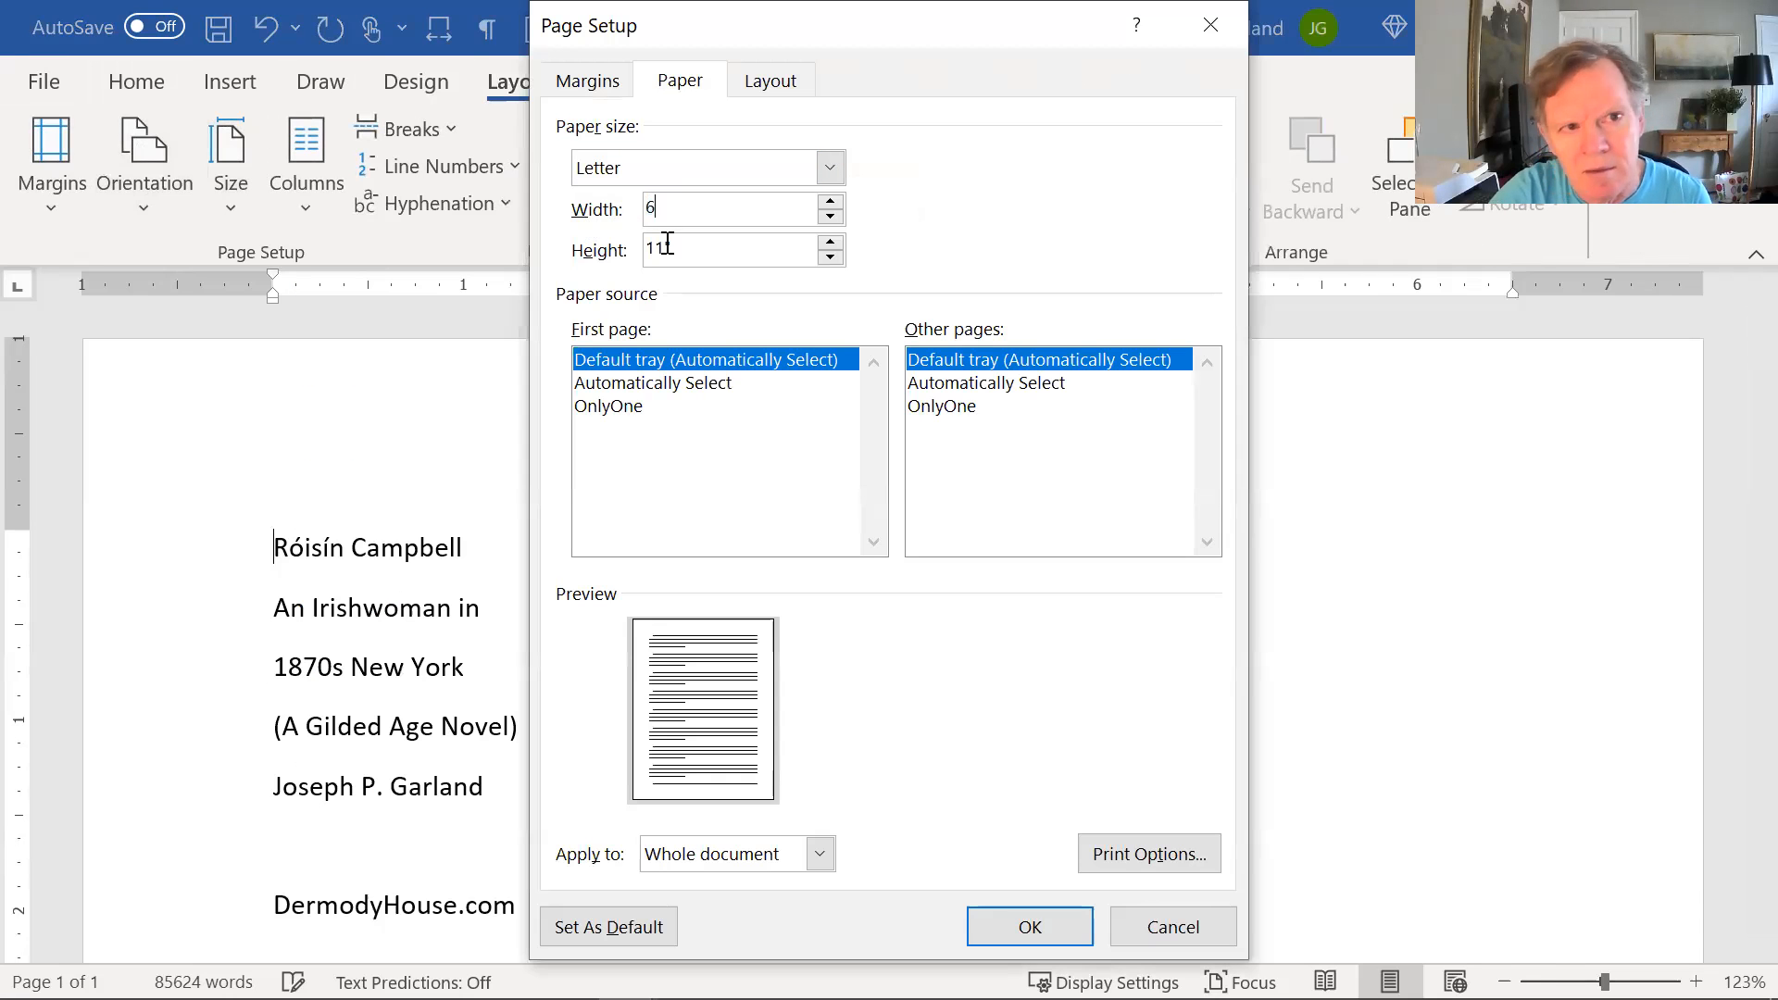
key(Tab)
text(9)
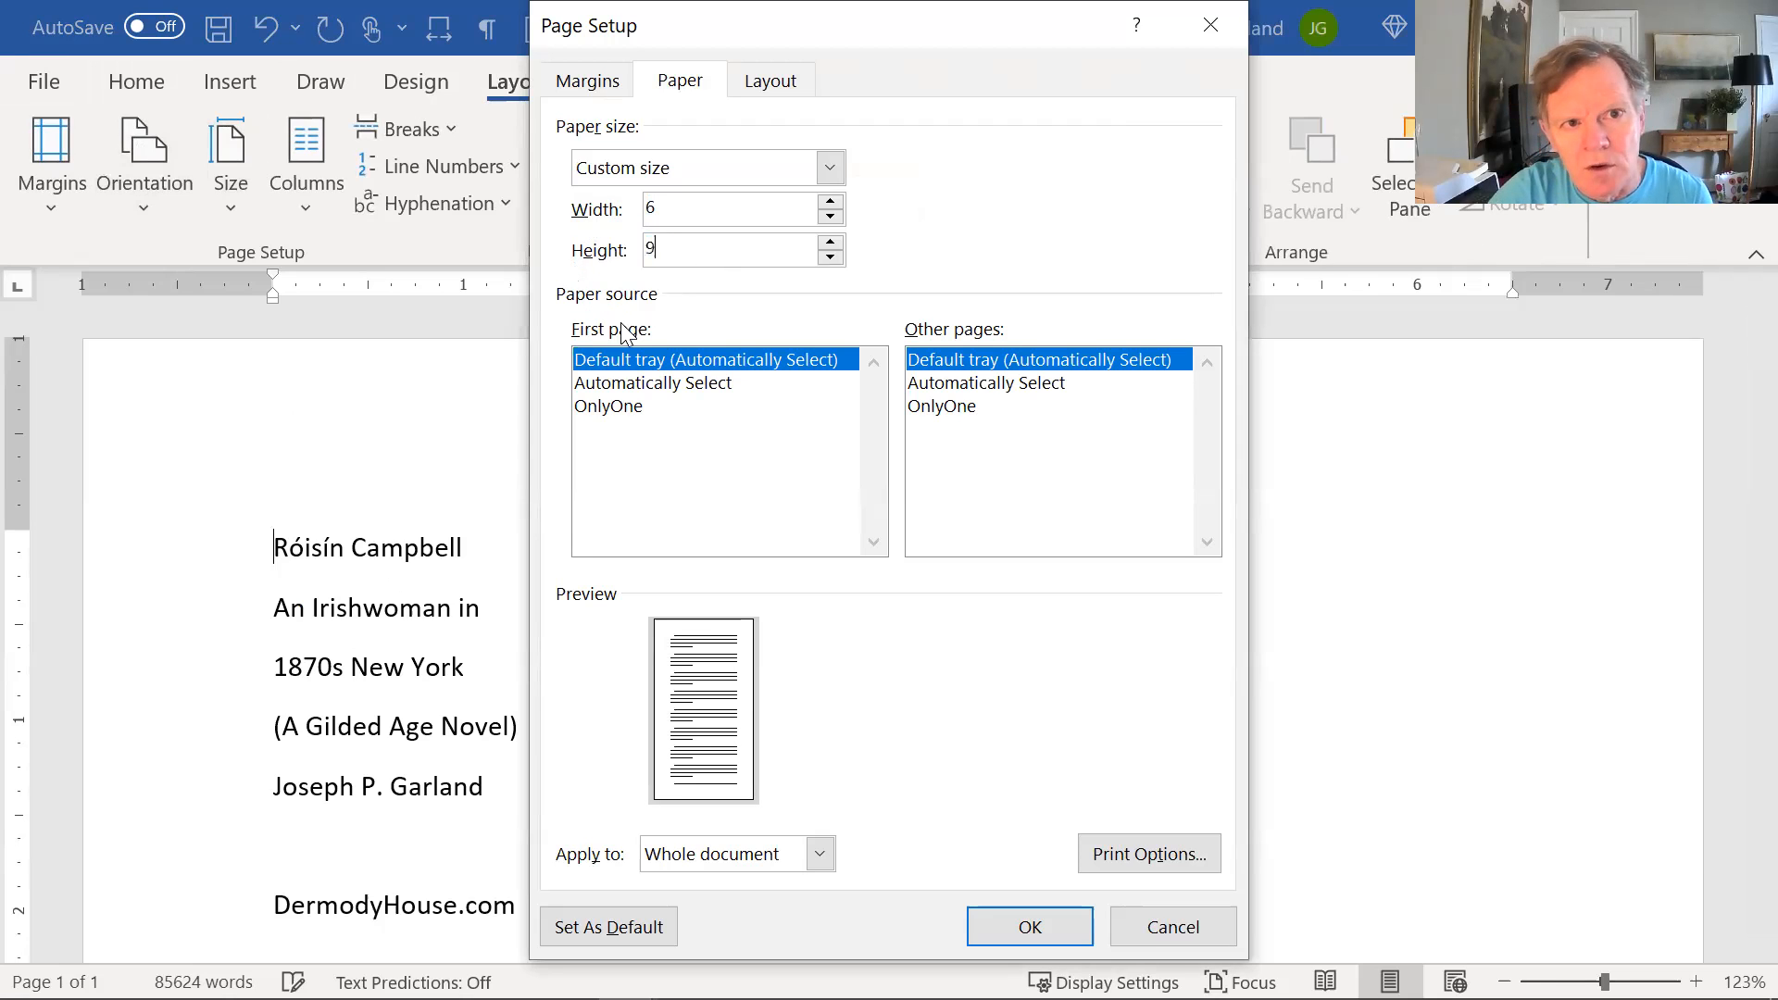
click(1004, 932)
Step: Join the stray “Y” at the start of chapter 1 with the following line to read “Your beauty will be your curse.”
scroll(893, 720, down, 5)
scroll(893, 720, down, 1)
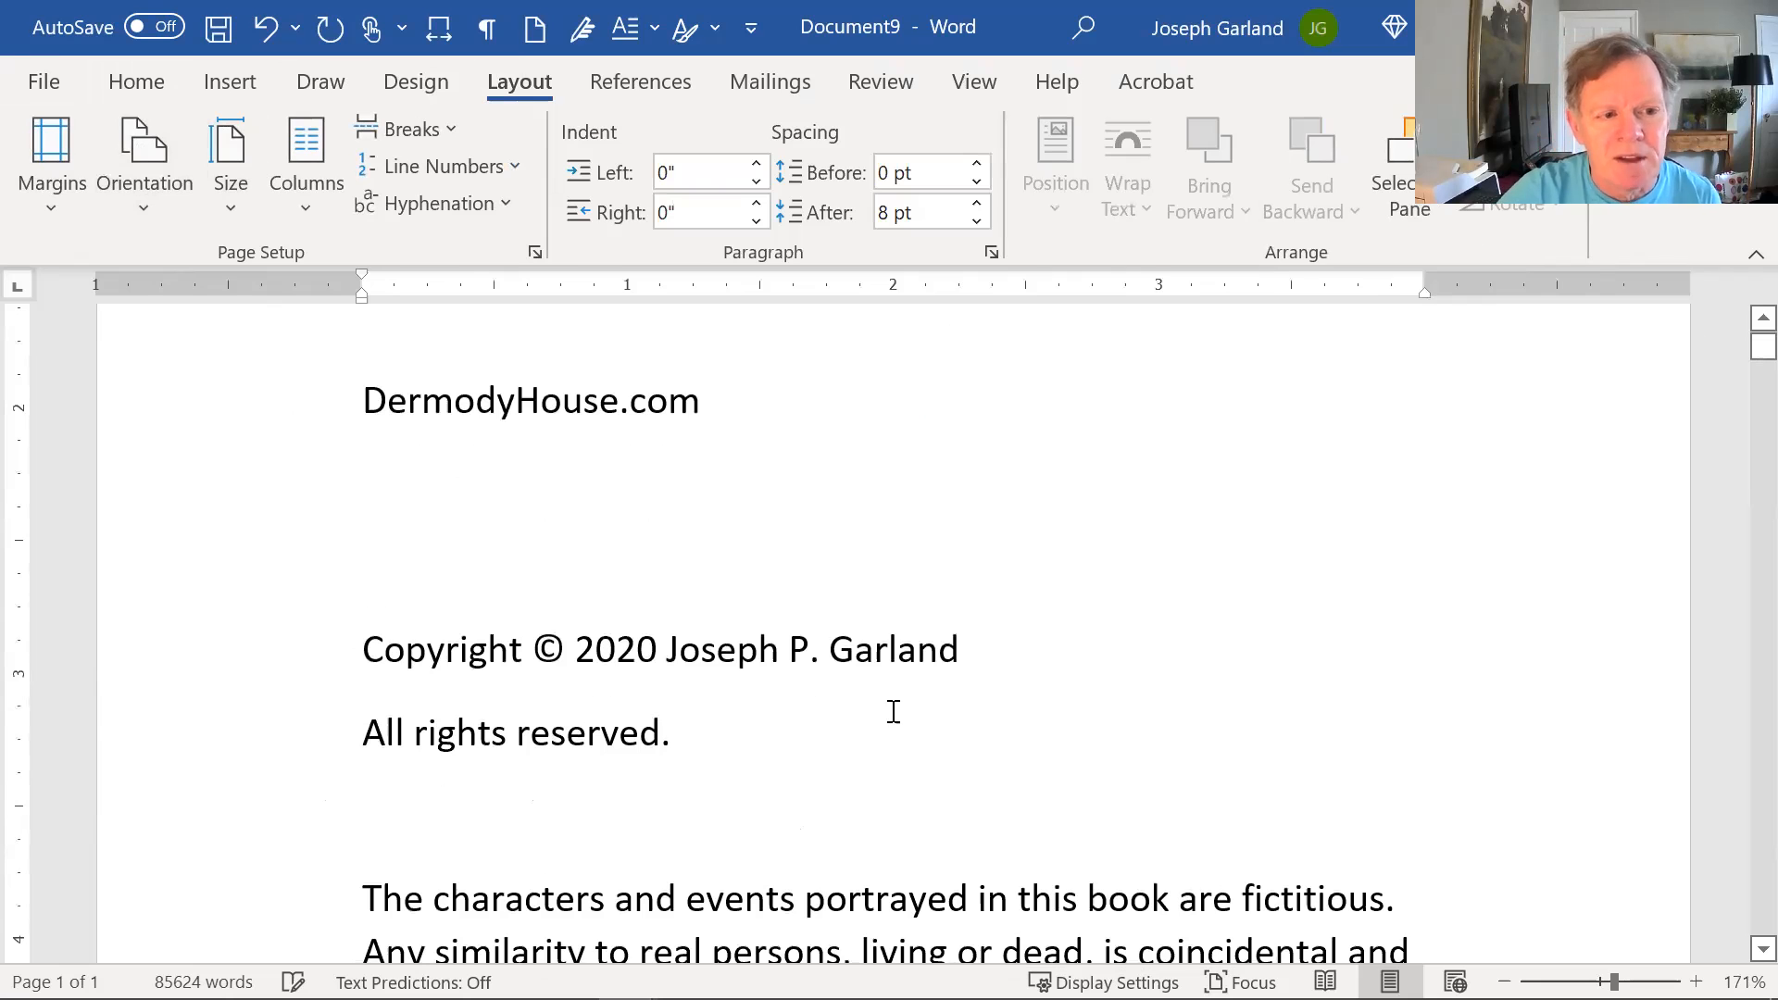
scroll(898, 706, down, 15)
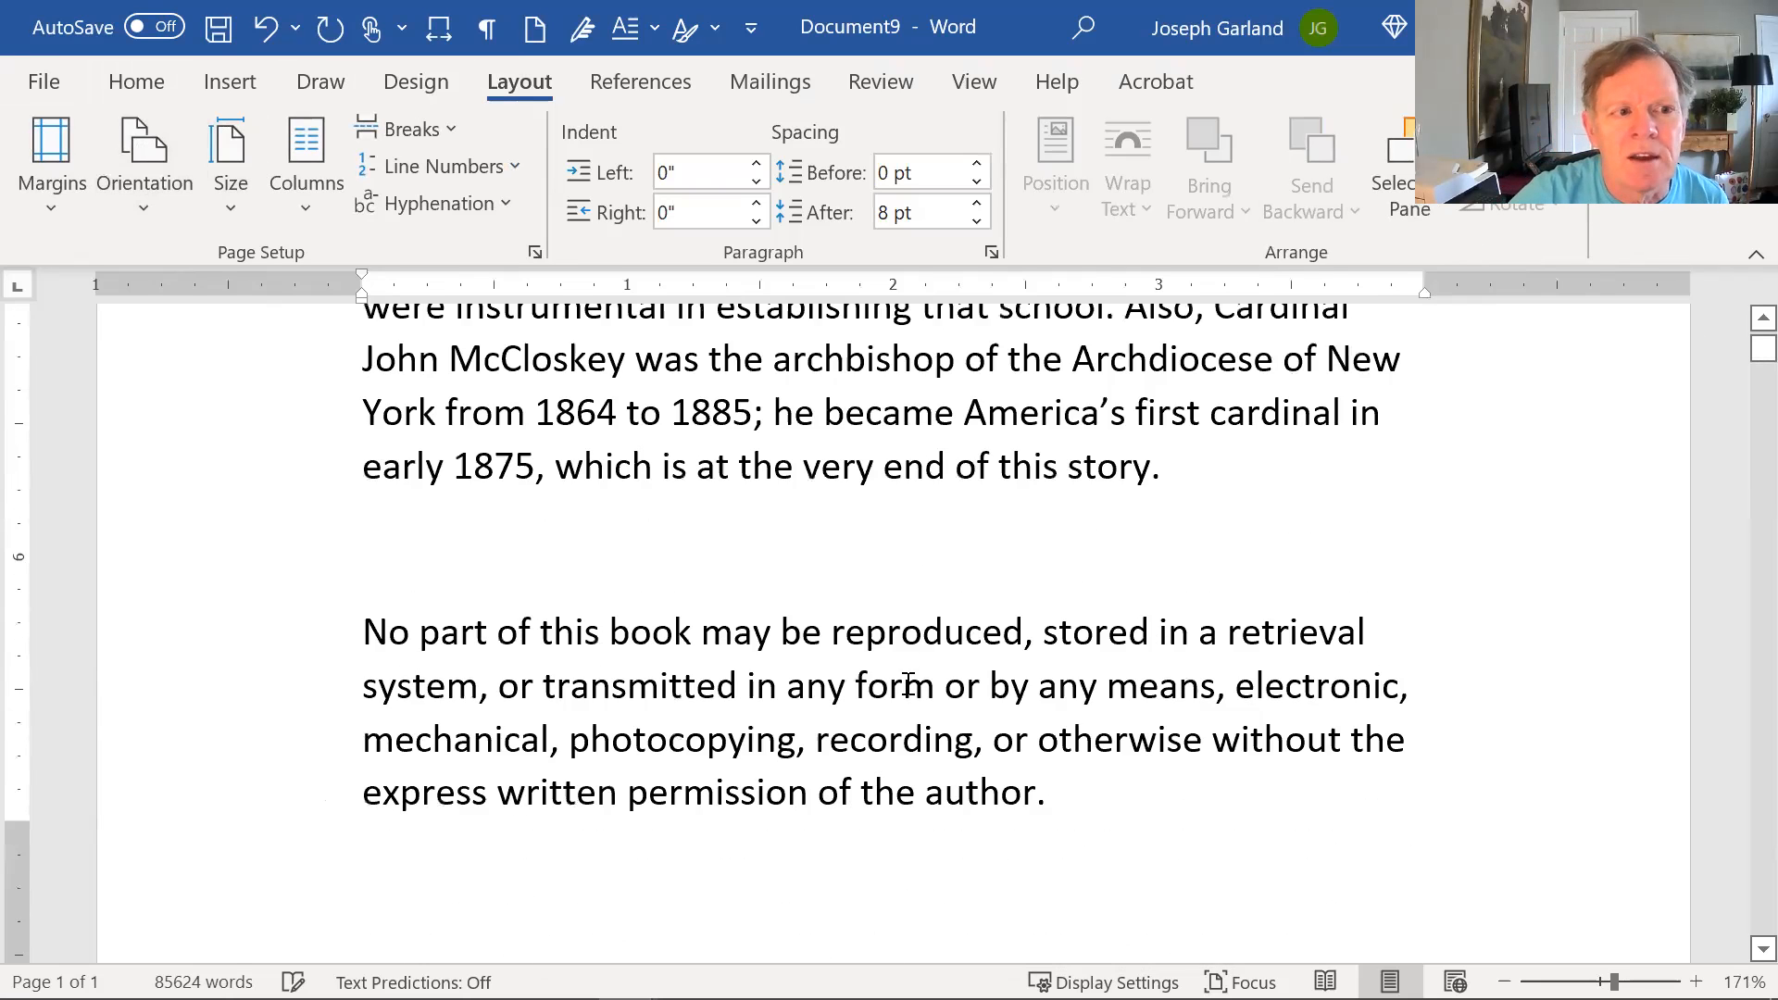
scroll(908, 684, down, 20)
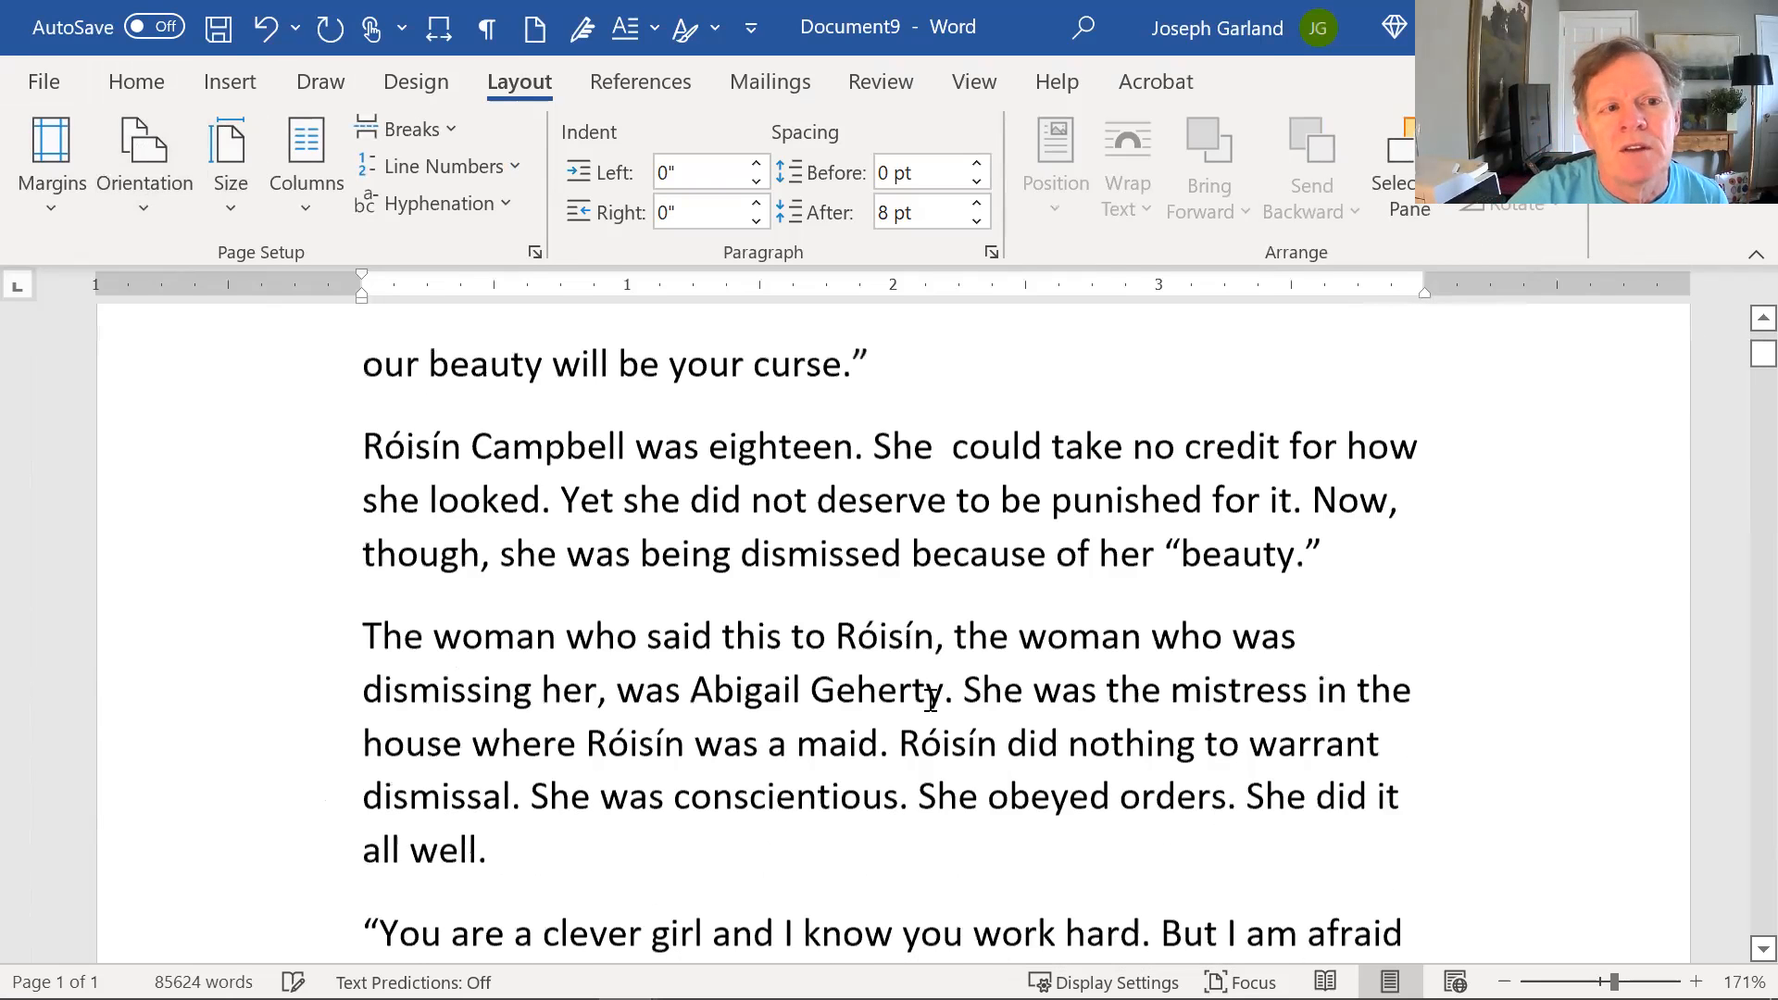
scroll(627, 694, up, 1)
scroll(627, 747, down, 4)
scroll(750, 778, up, 6)
scroll(750, 778, down, 6)
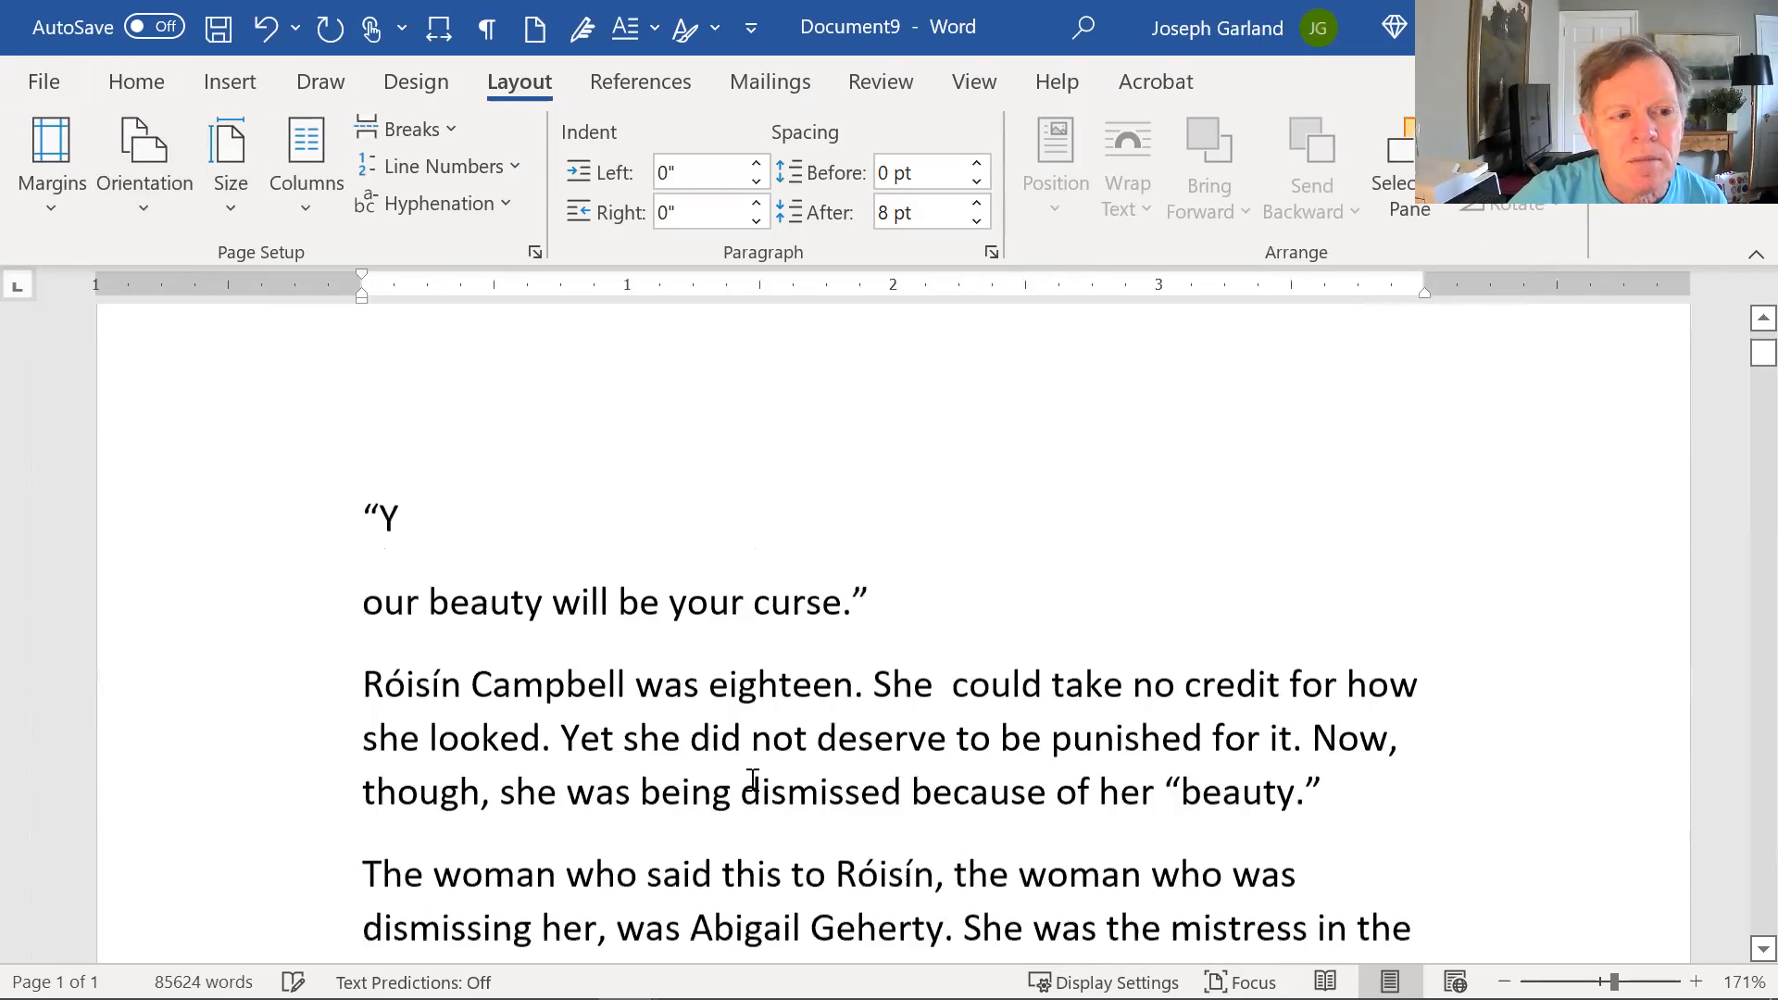
click(412, 454)
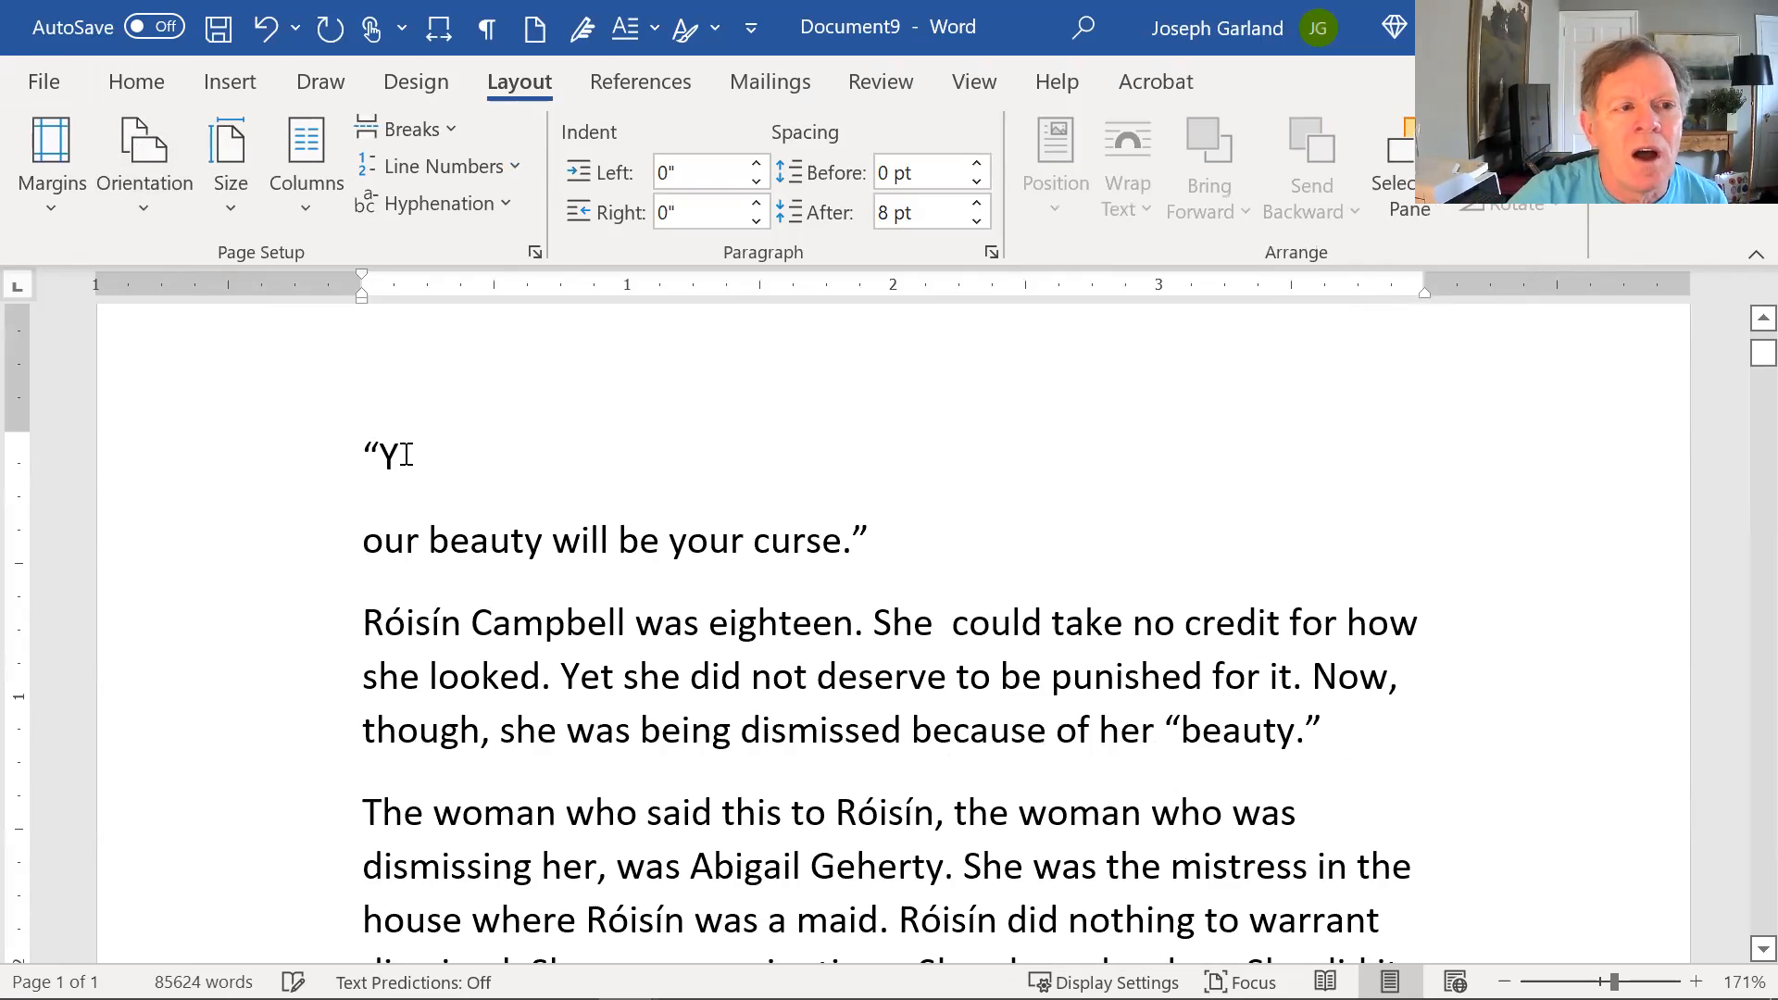
key(Delete)
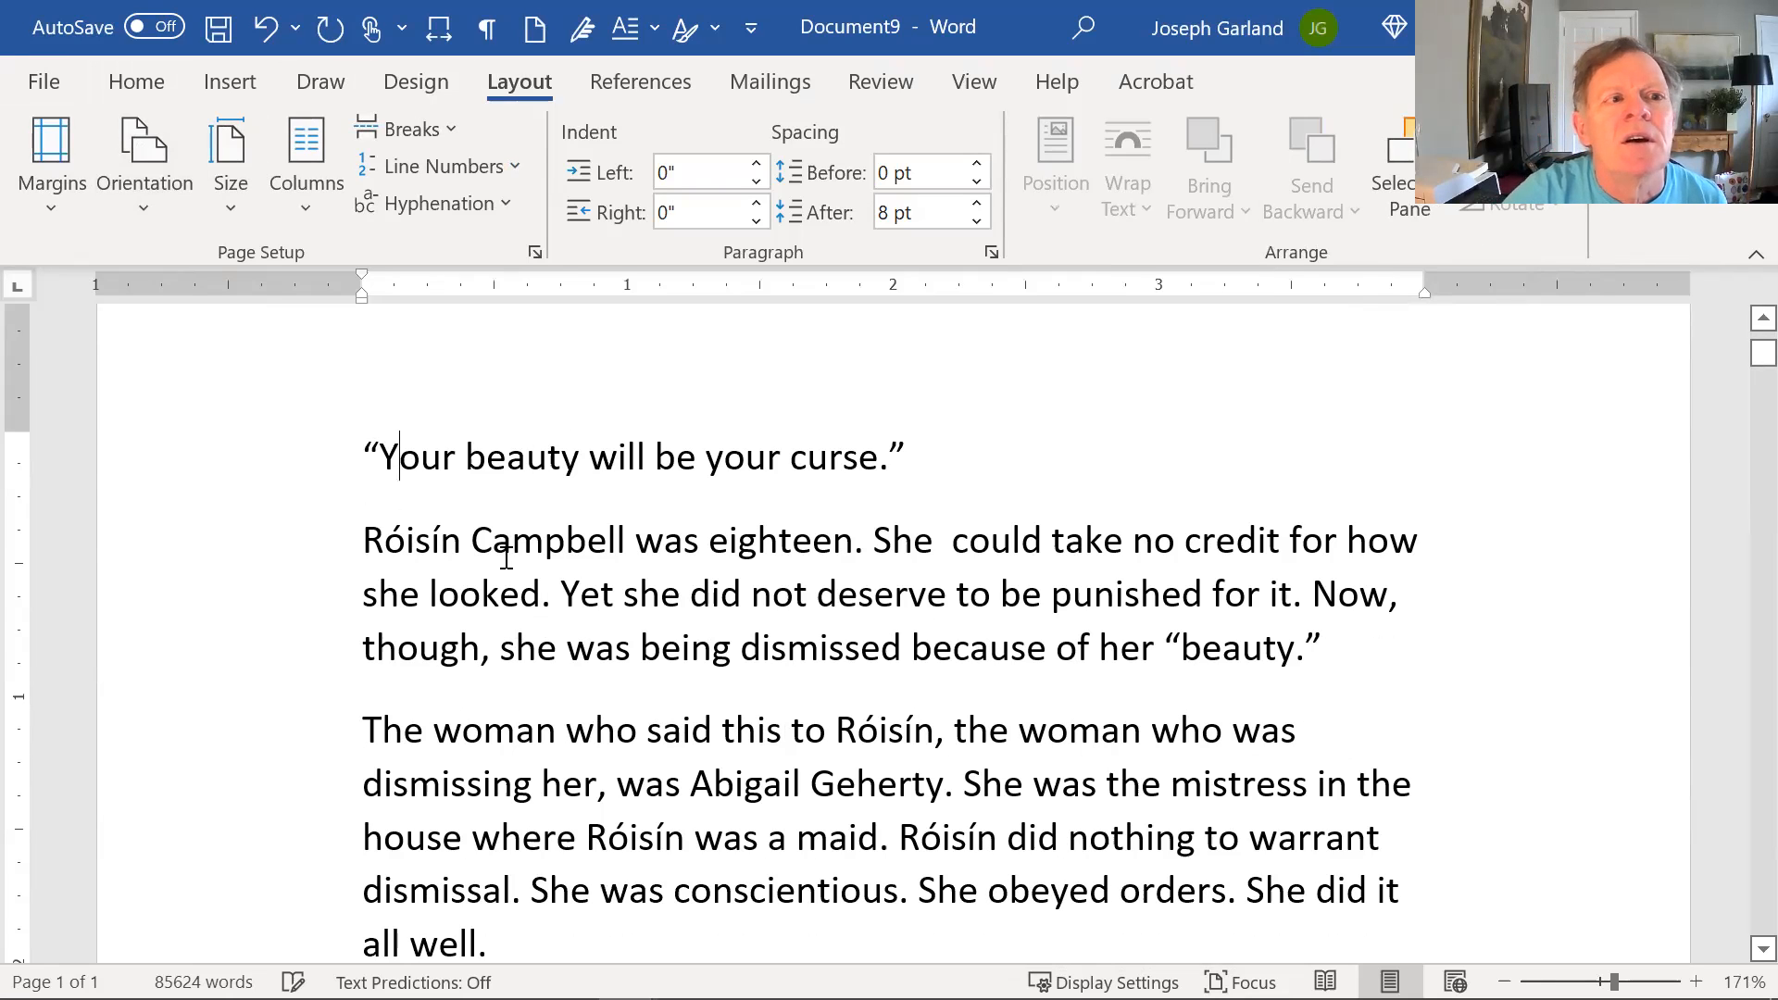
Step: Examine the font of the paragraph below the chapter's opening quote and the available styles
click(520, 594)
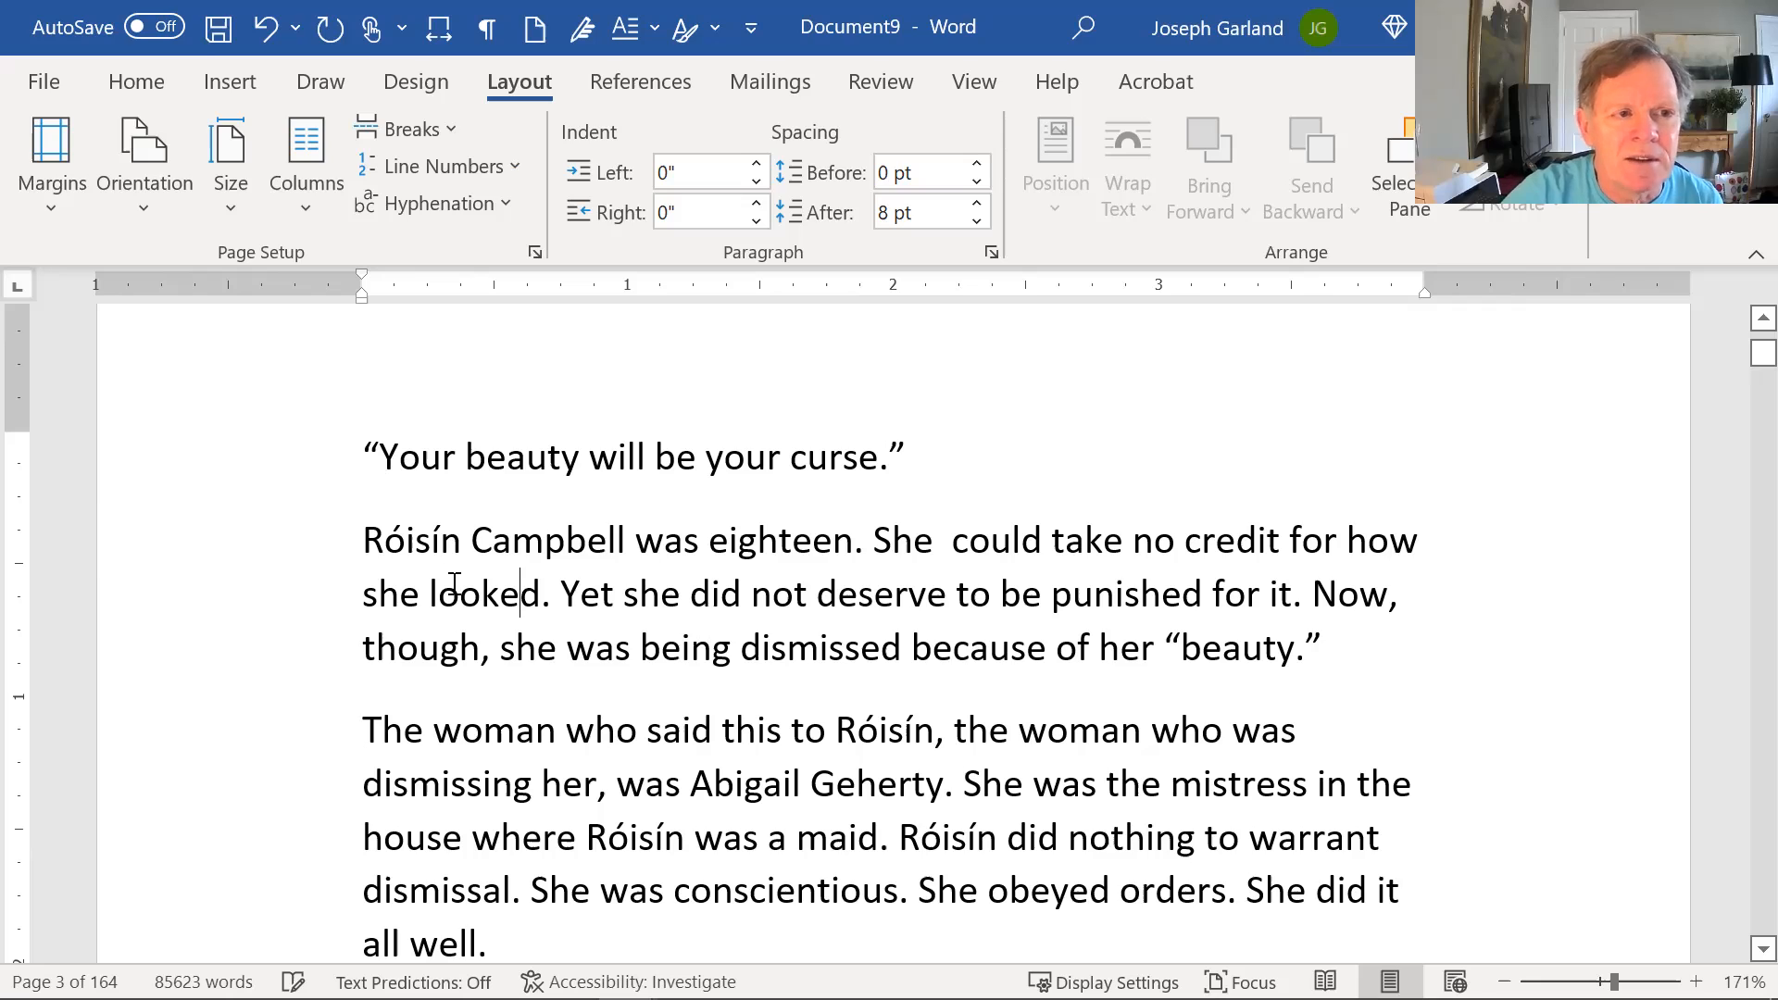
click(795, 597)
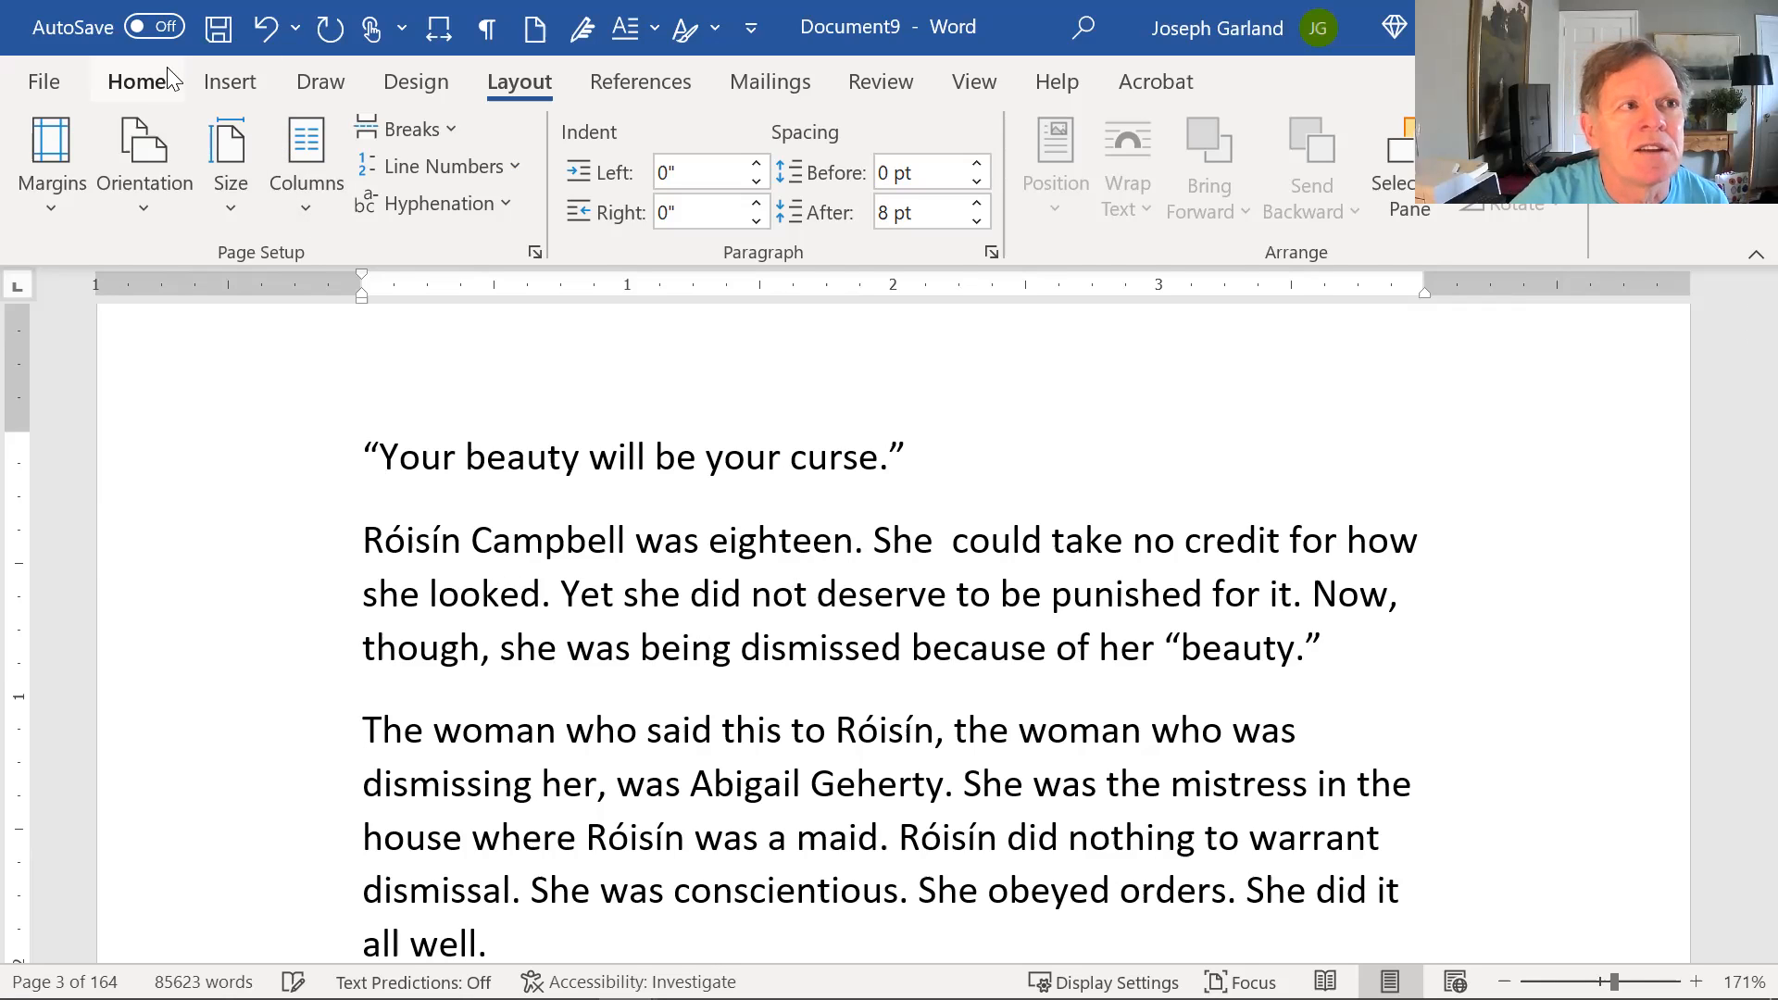
click(139, 82)
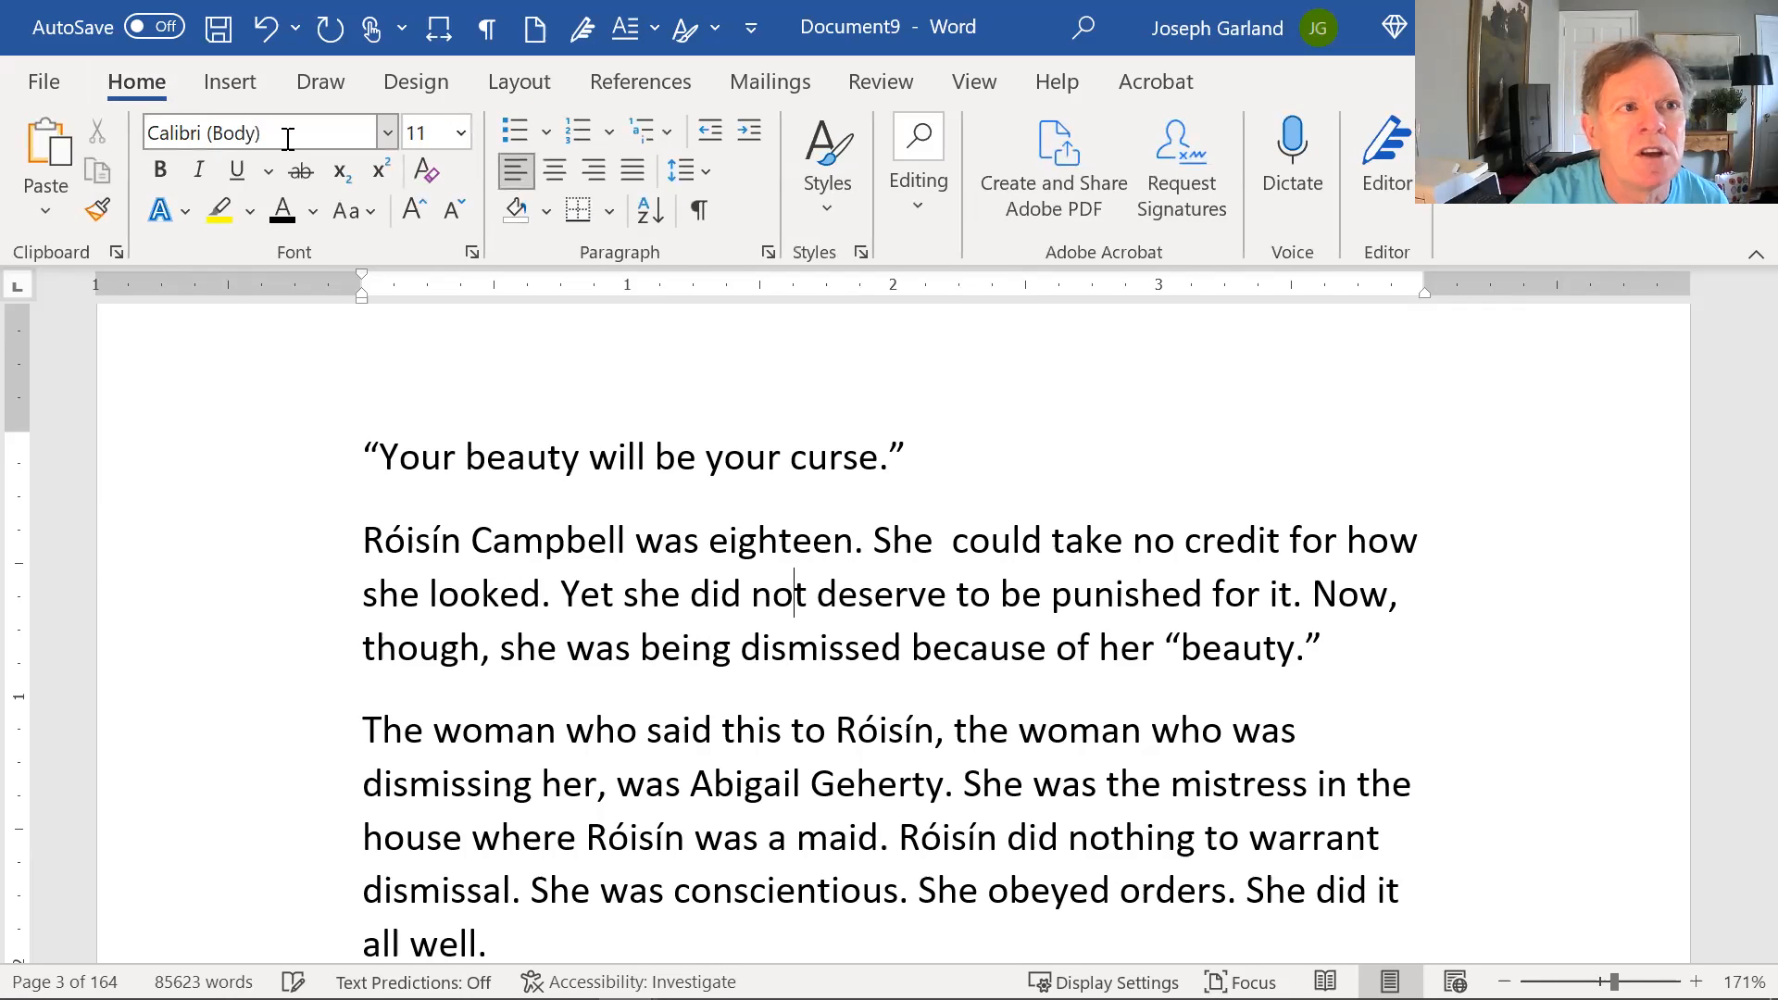
click(665, 589)
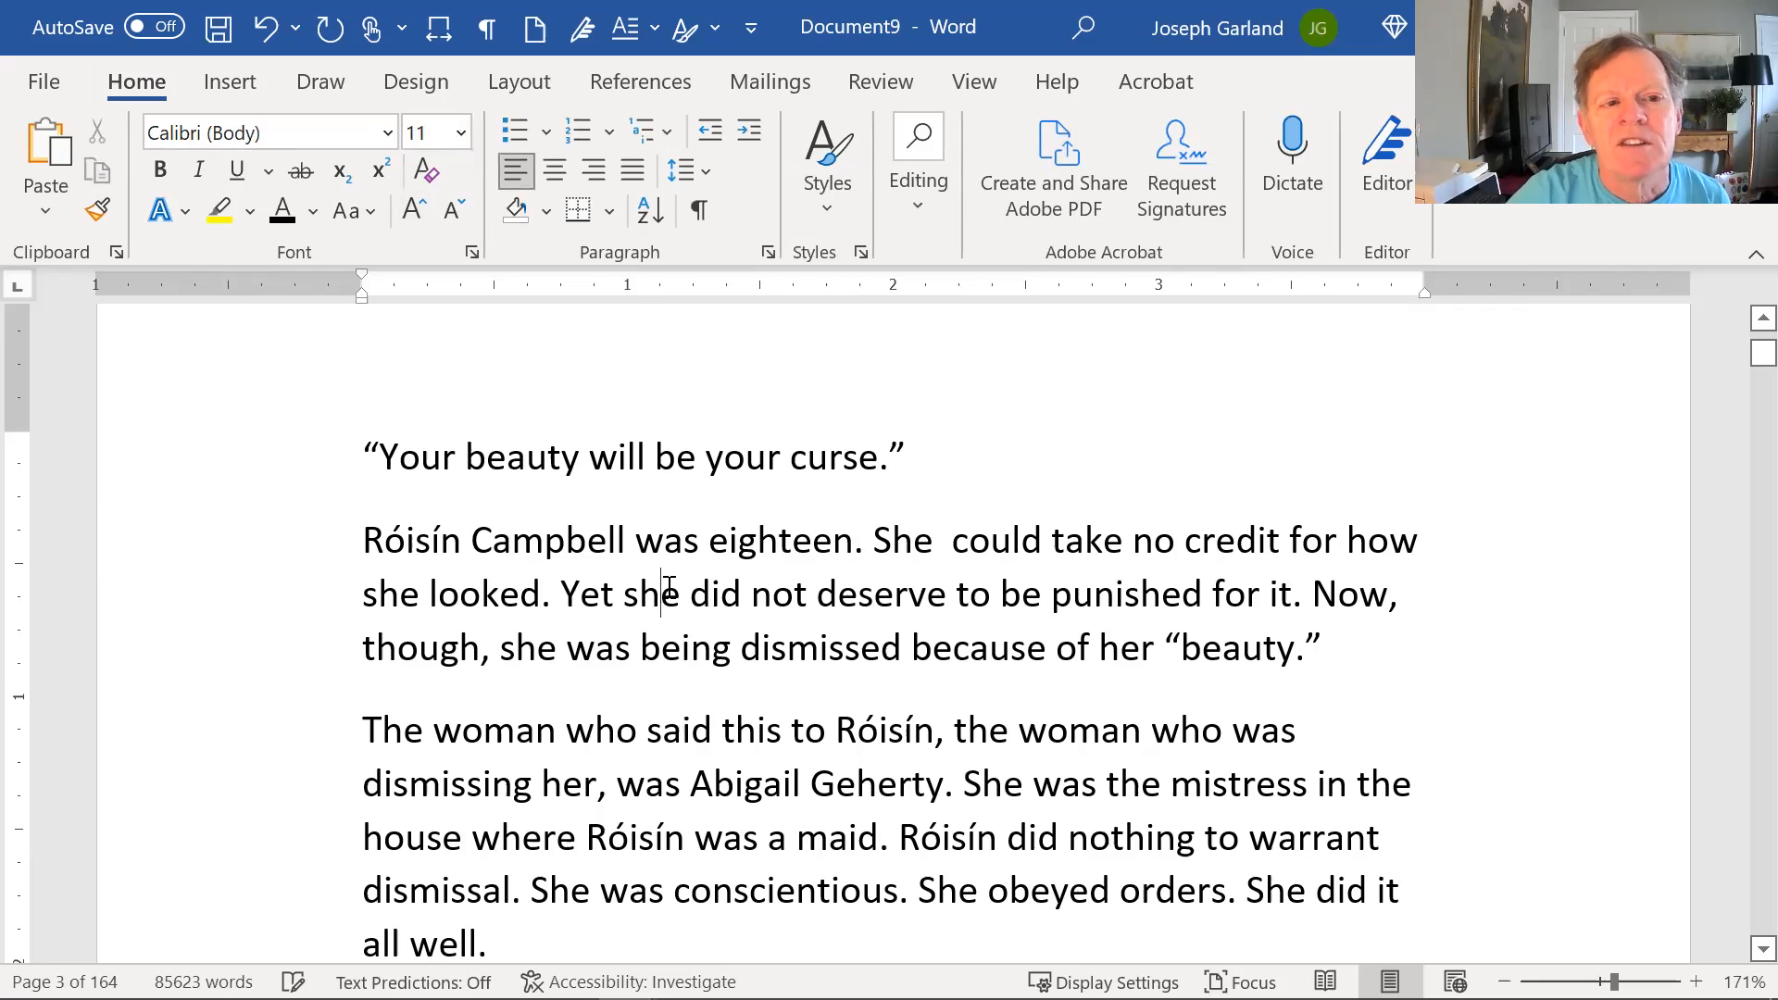
click(835, 150)
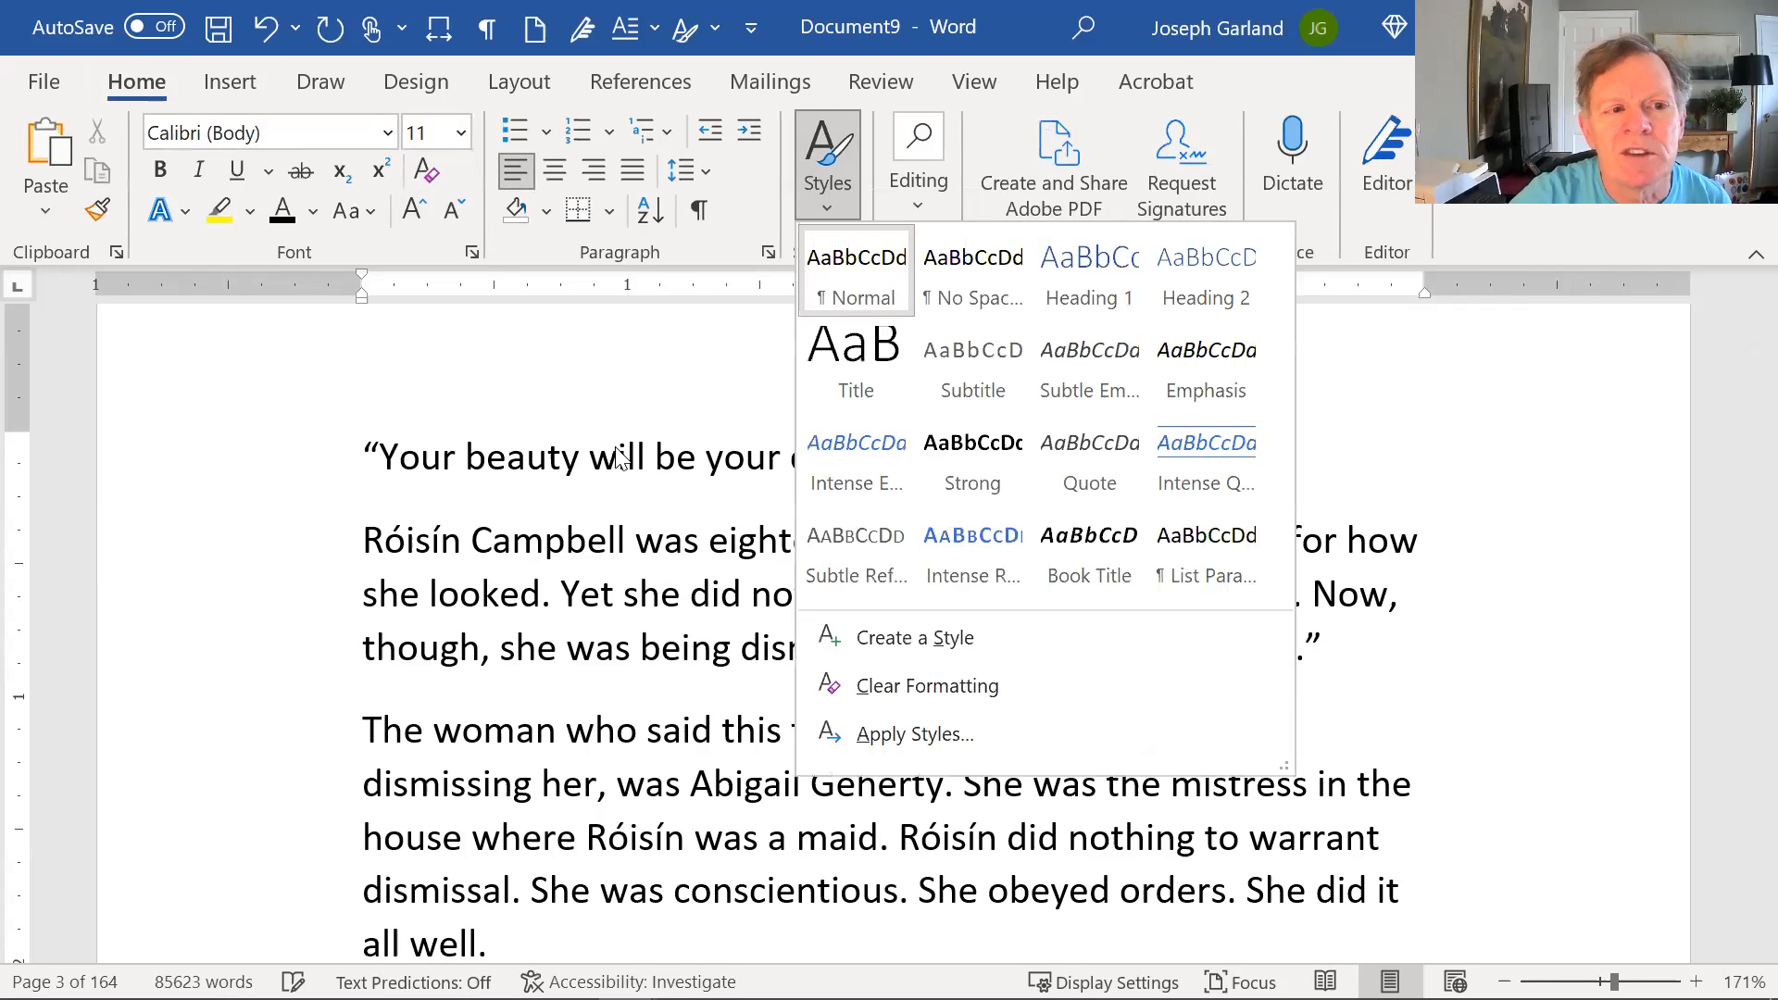
click(612, 552)
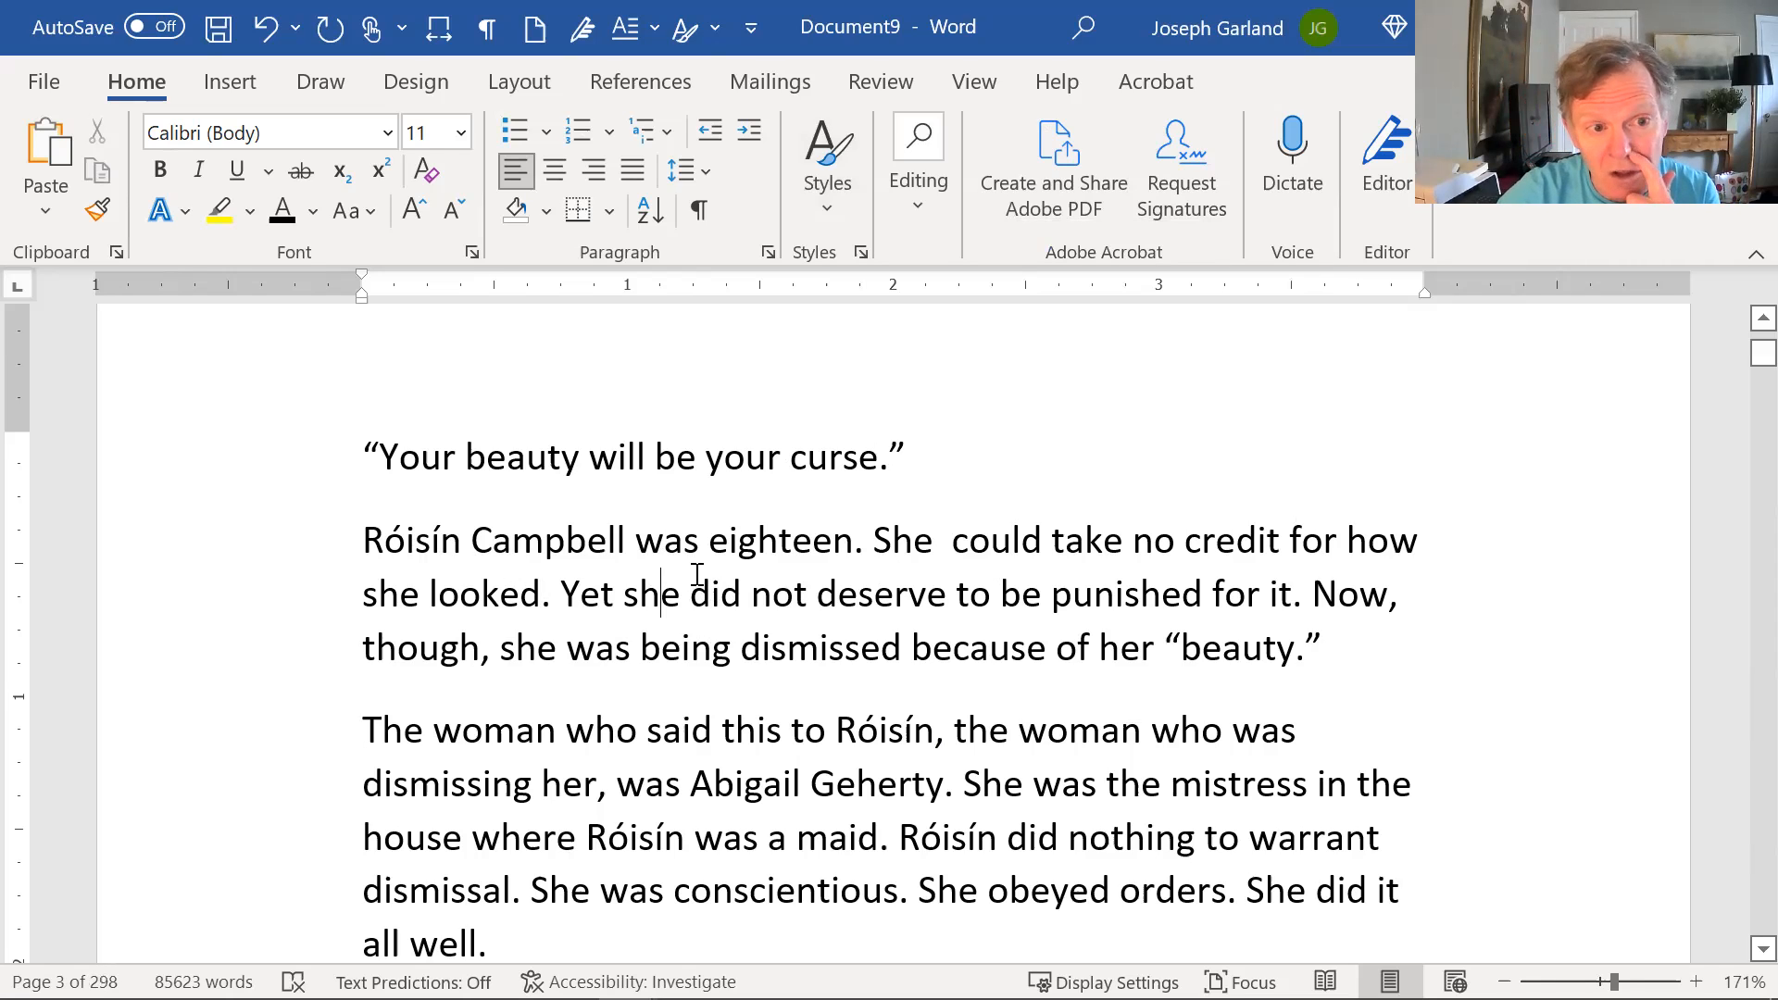
click(810, 598)
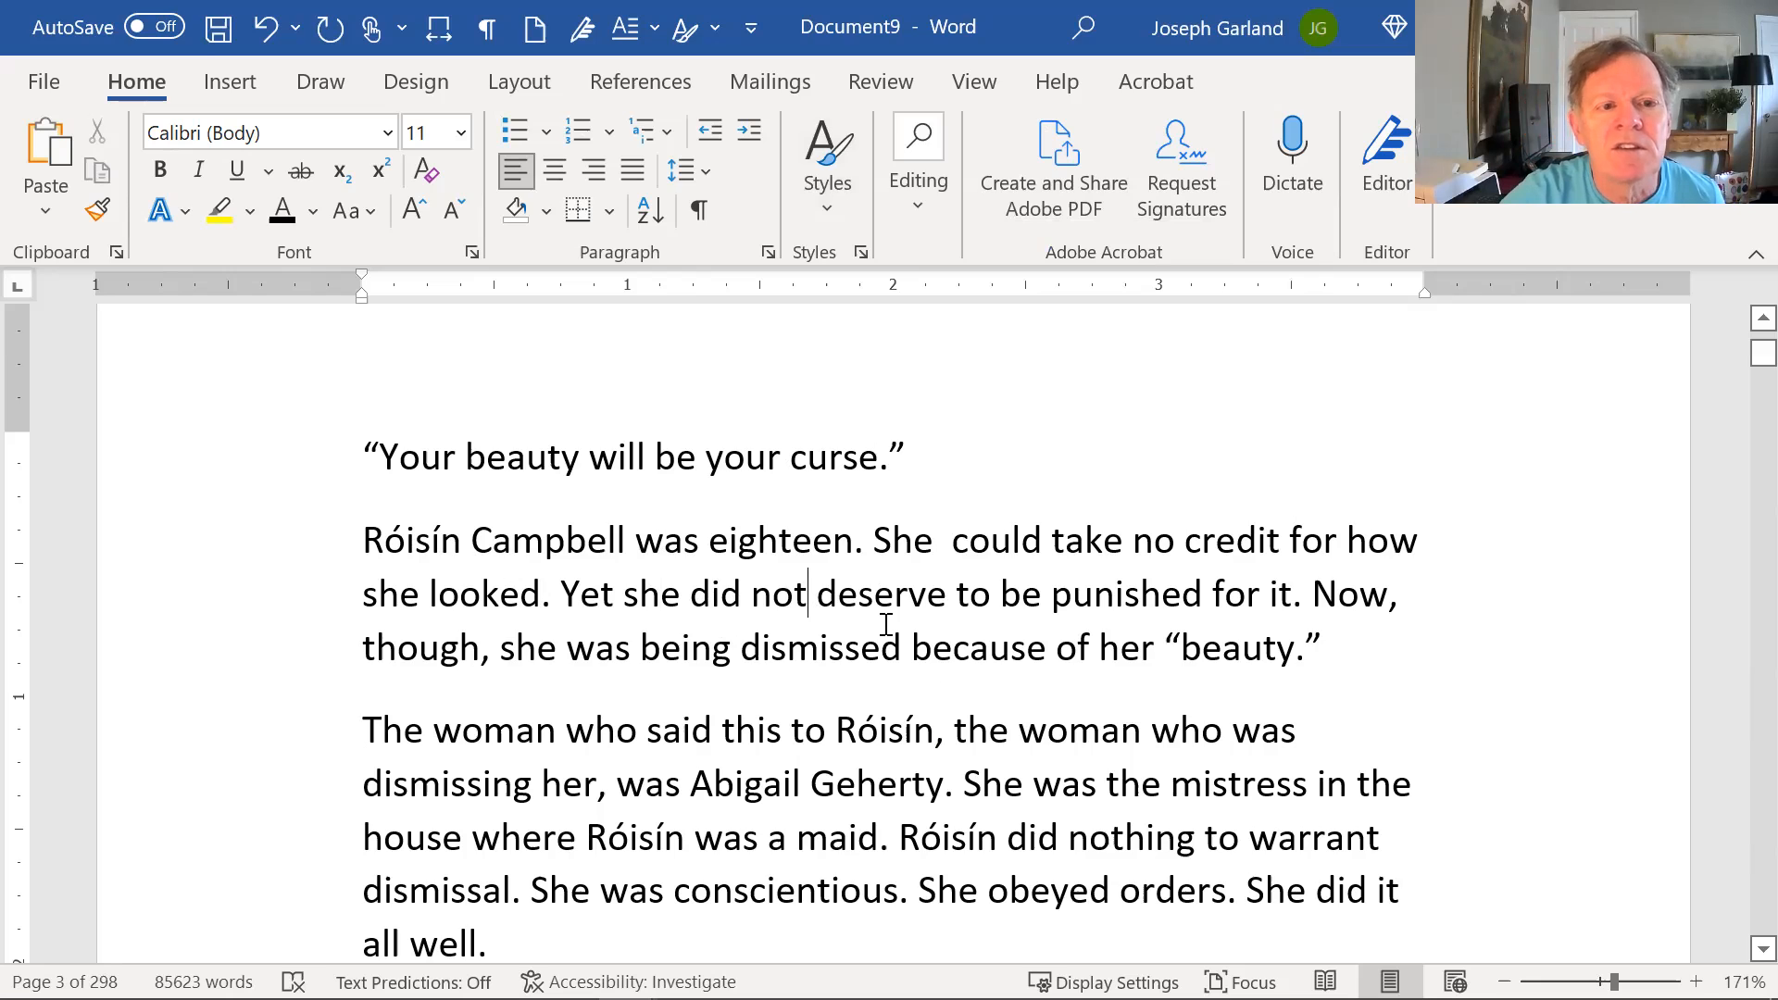
Step: Format the whole paragraph below the opening quote in Times New Roman, size 12
double_click(712, 593)
triple_click(712, 593)
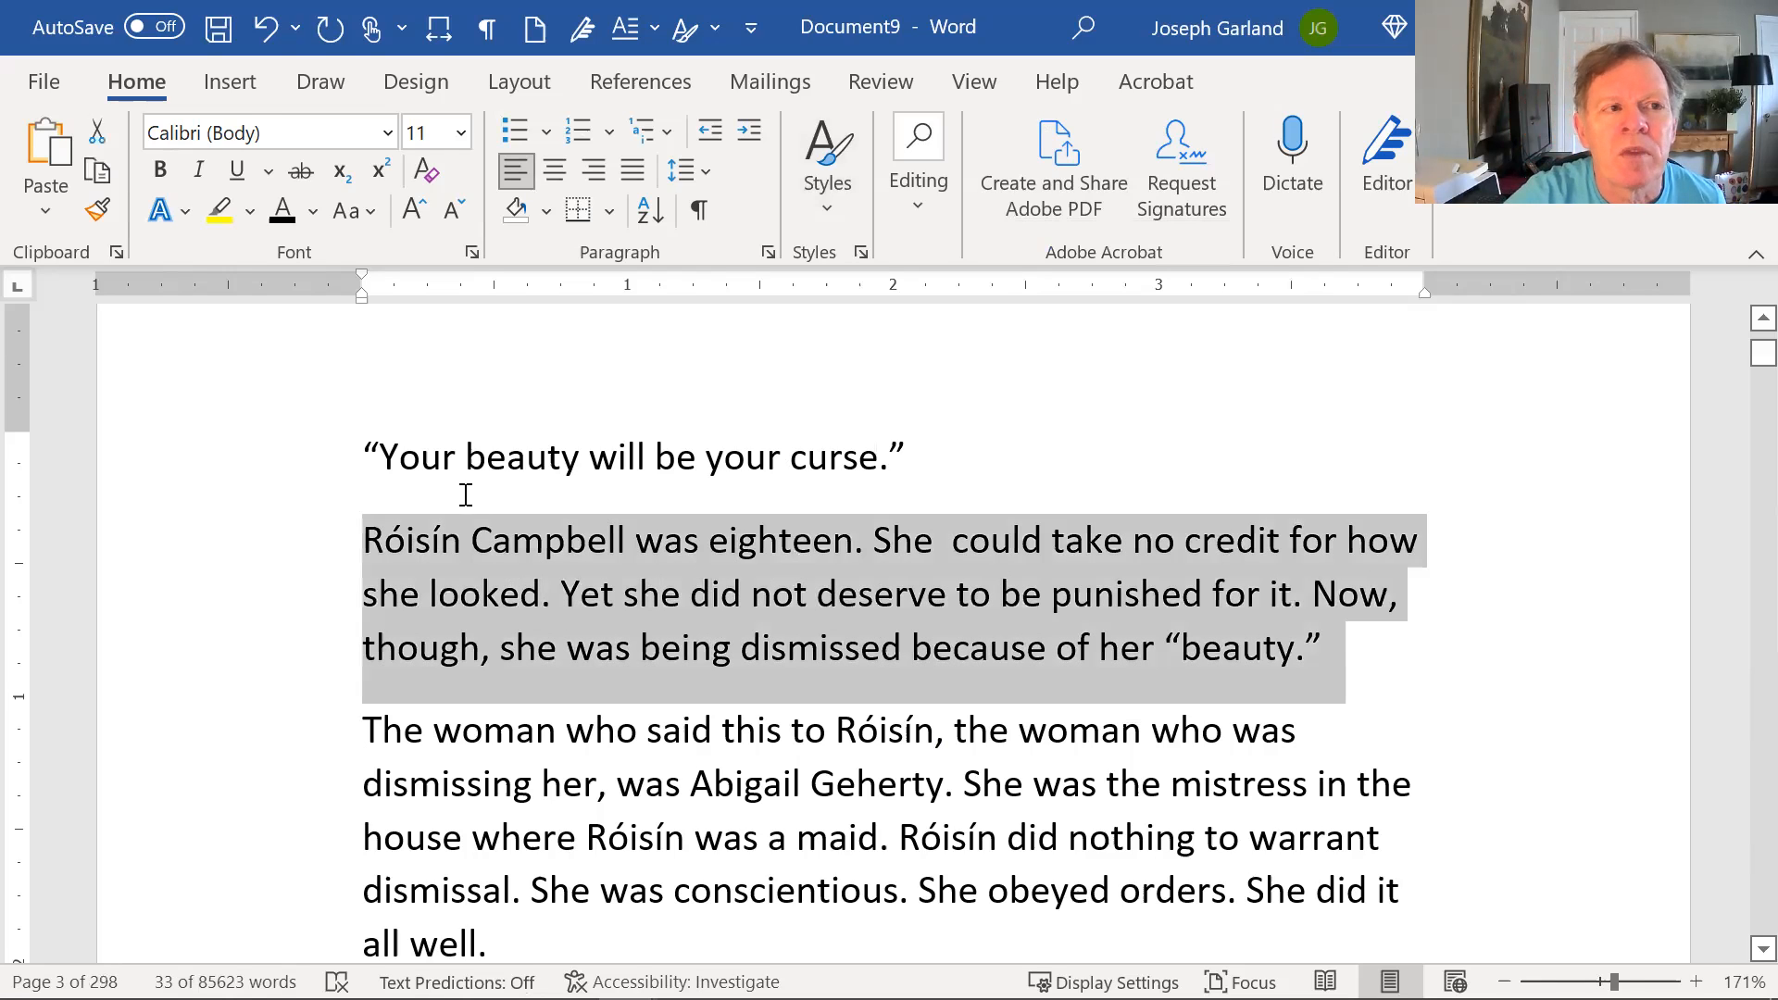
click(284, 135)
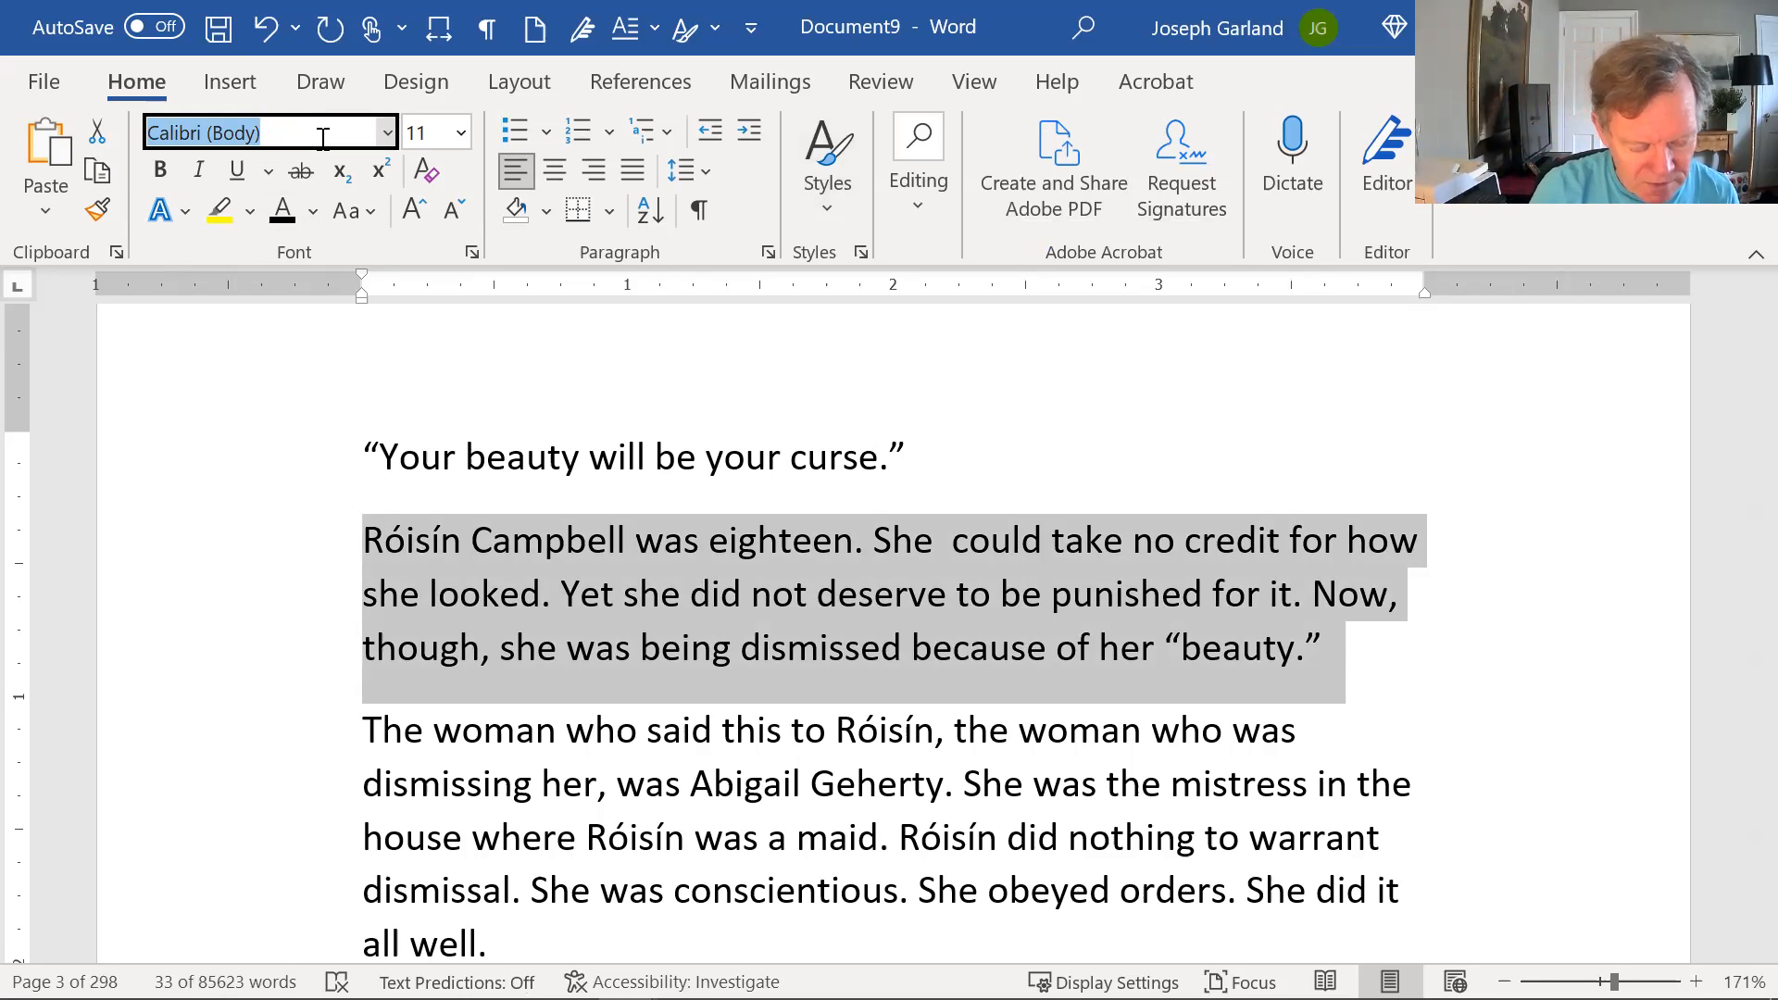
text(Times New Roman)
key(Tab)
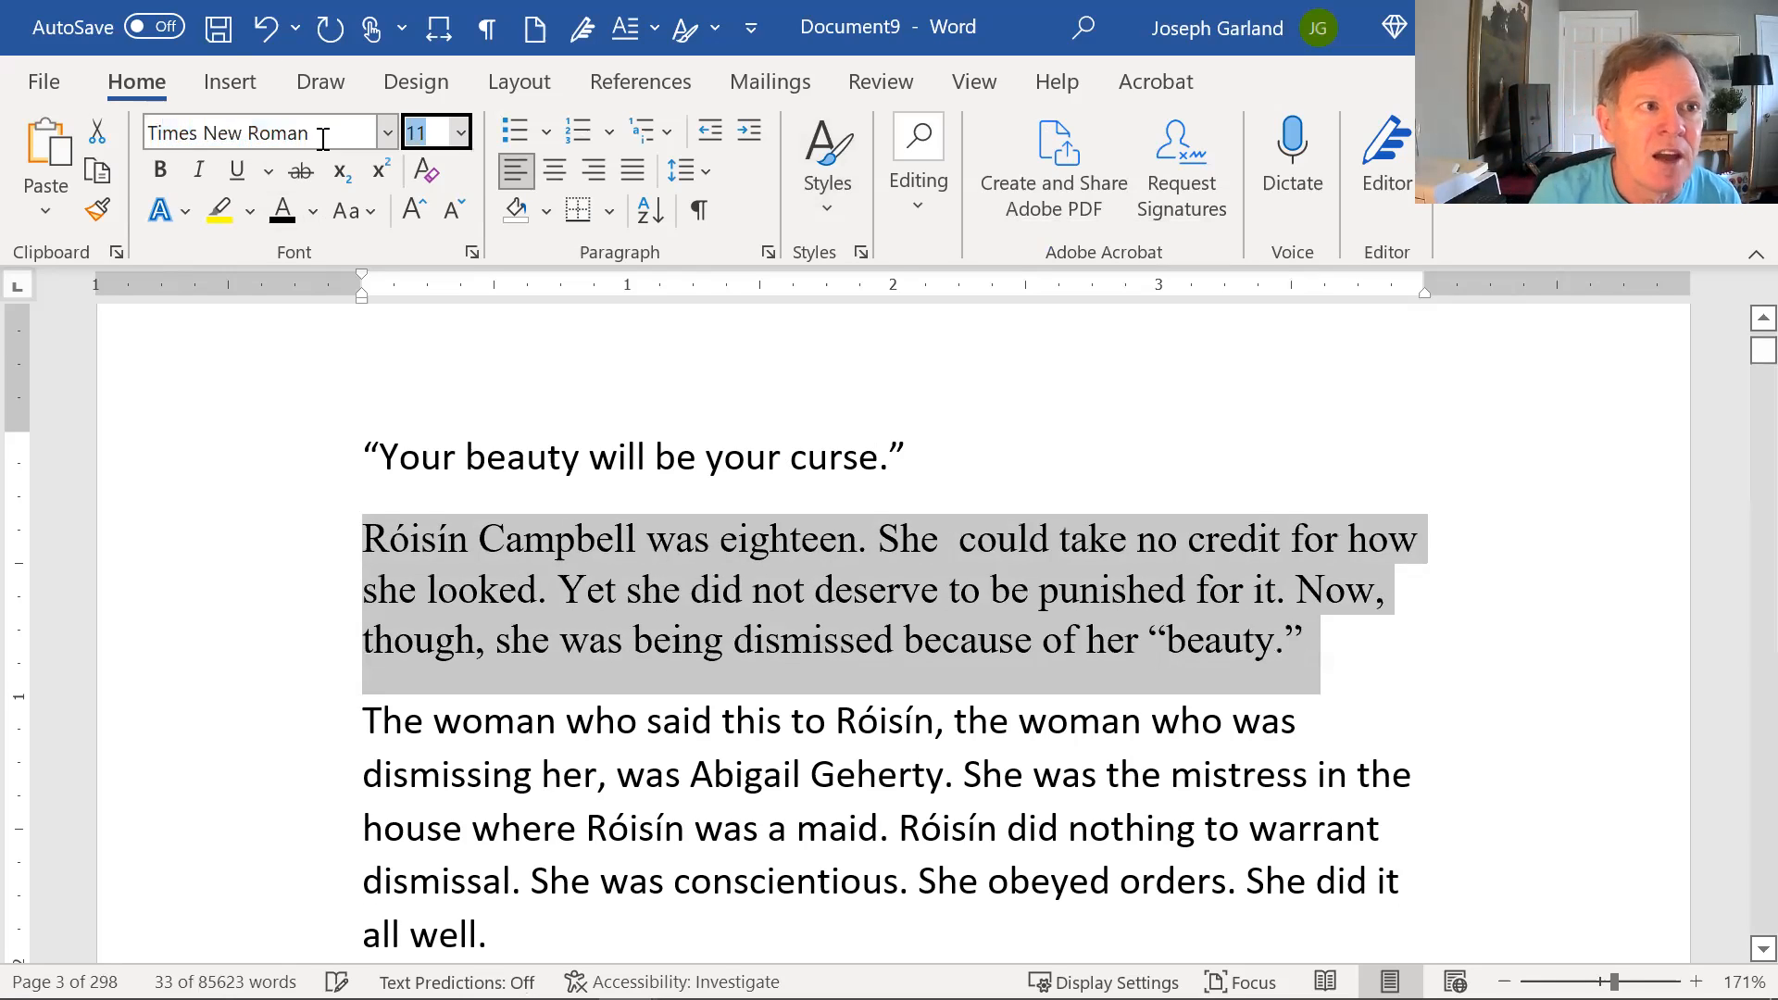
text(12)
key(Return)
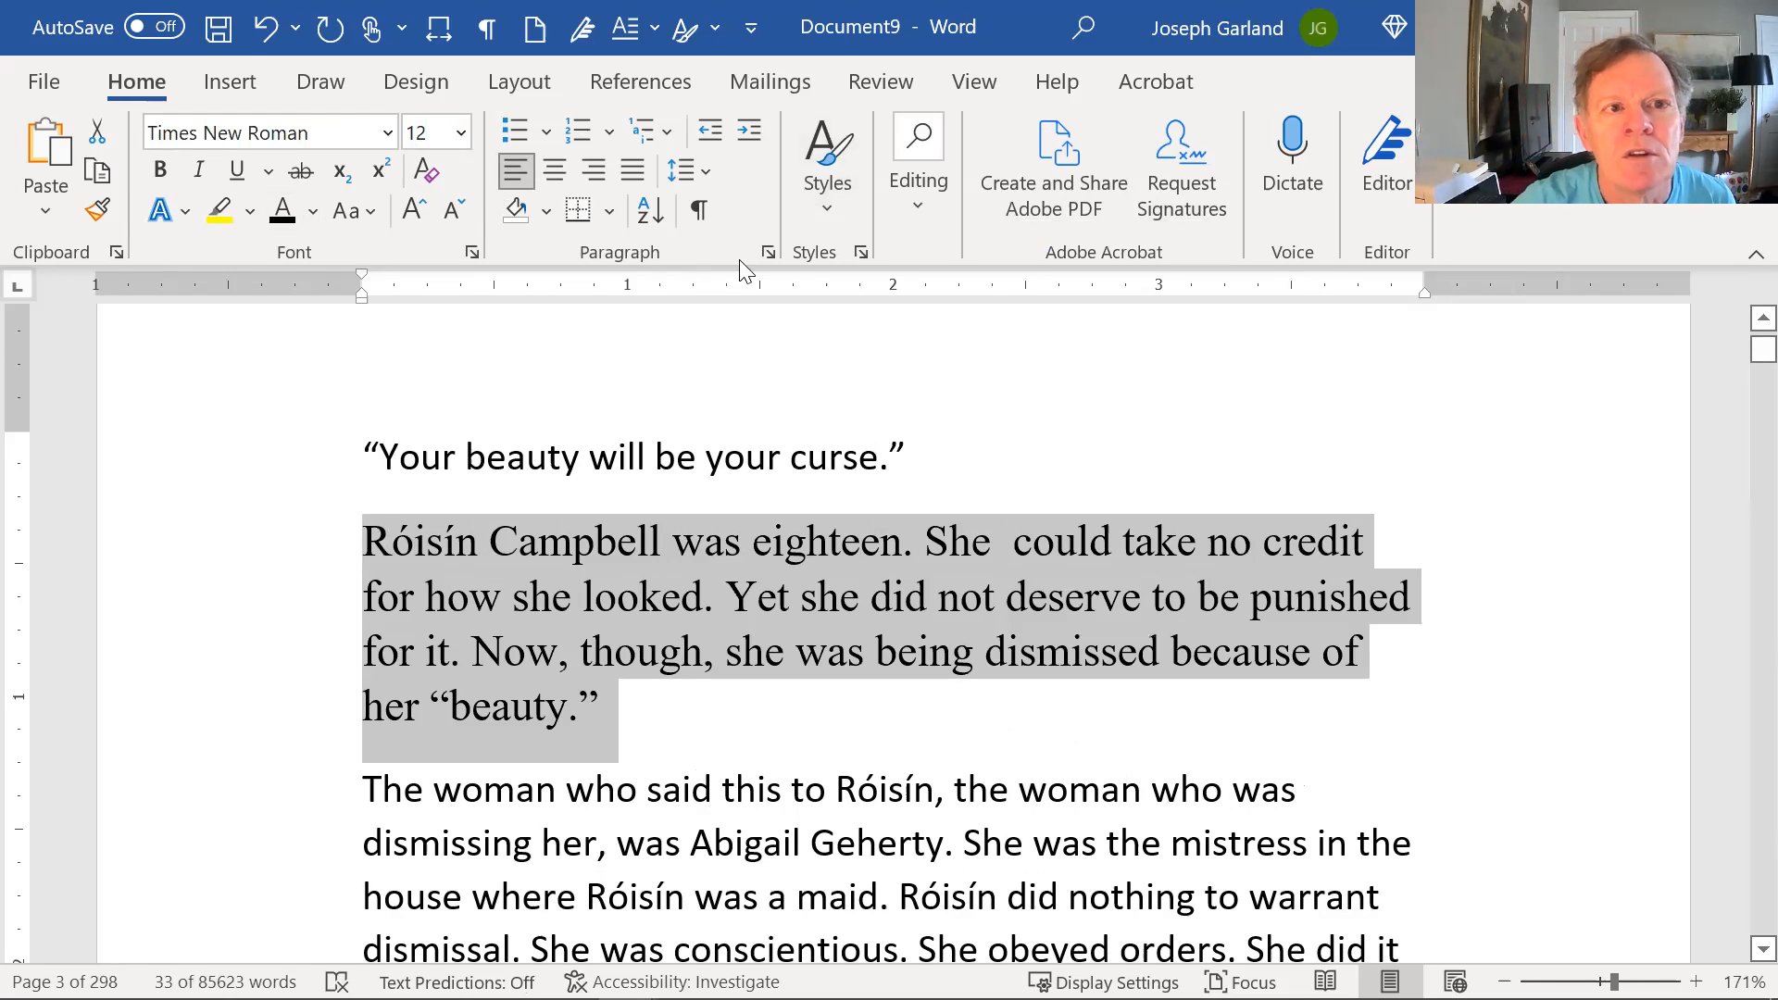
Step: Justify the selected paragraph and give it a 0.2" first-line indent
click(769, 251)
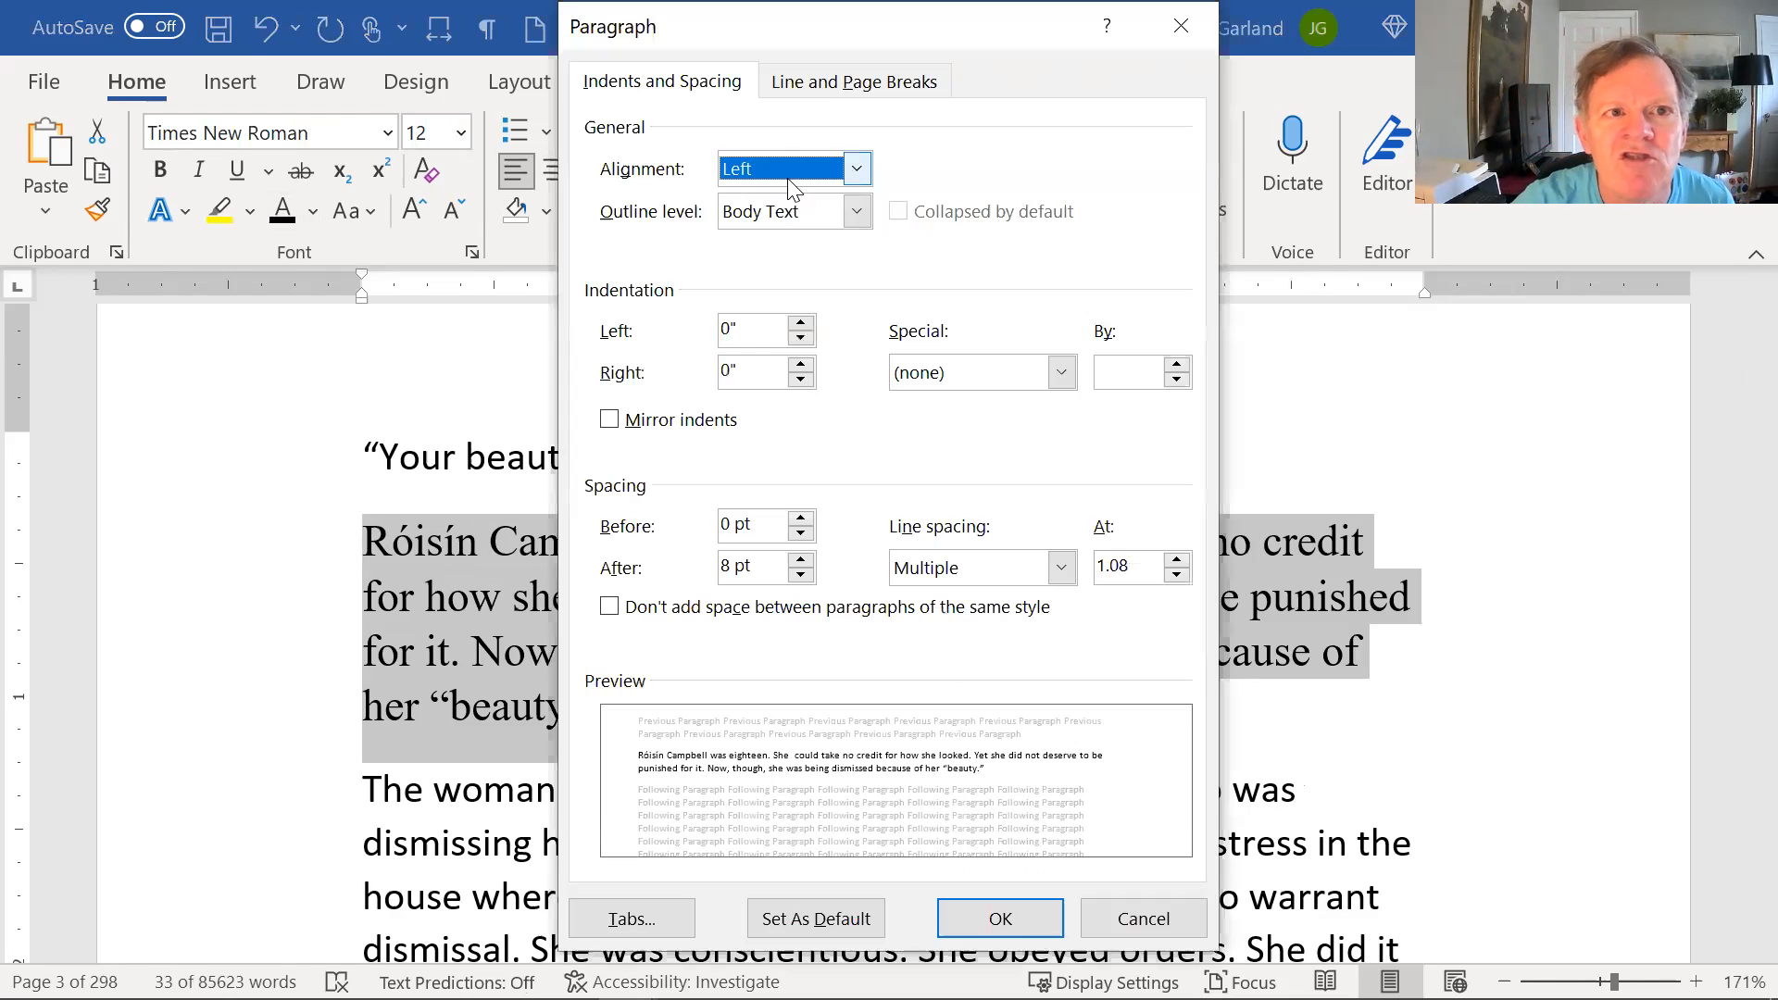
click(860, 170)
click(788, 271)
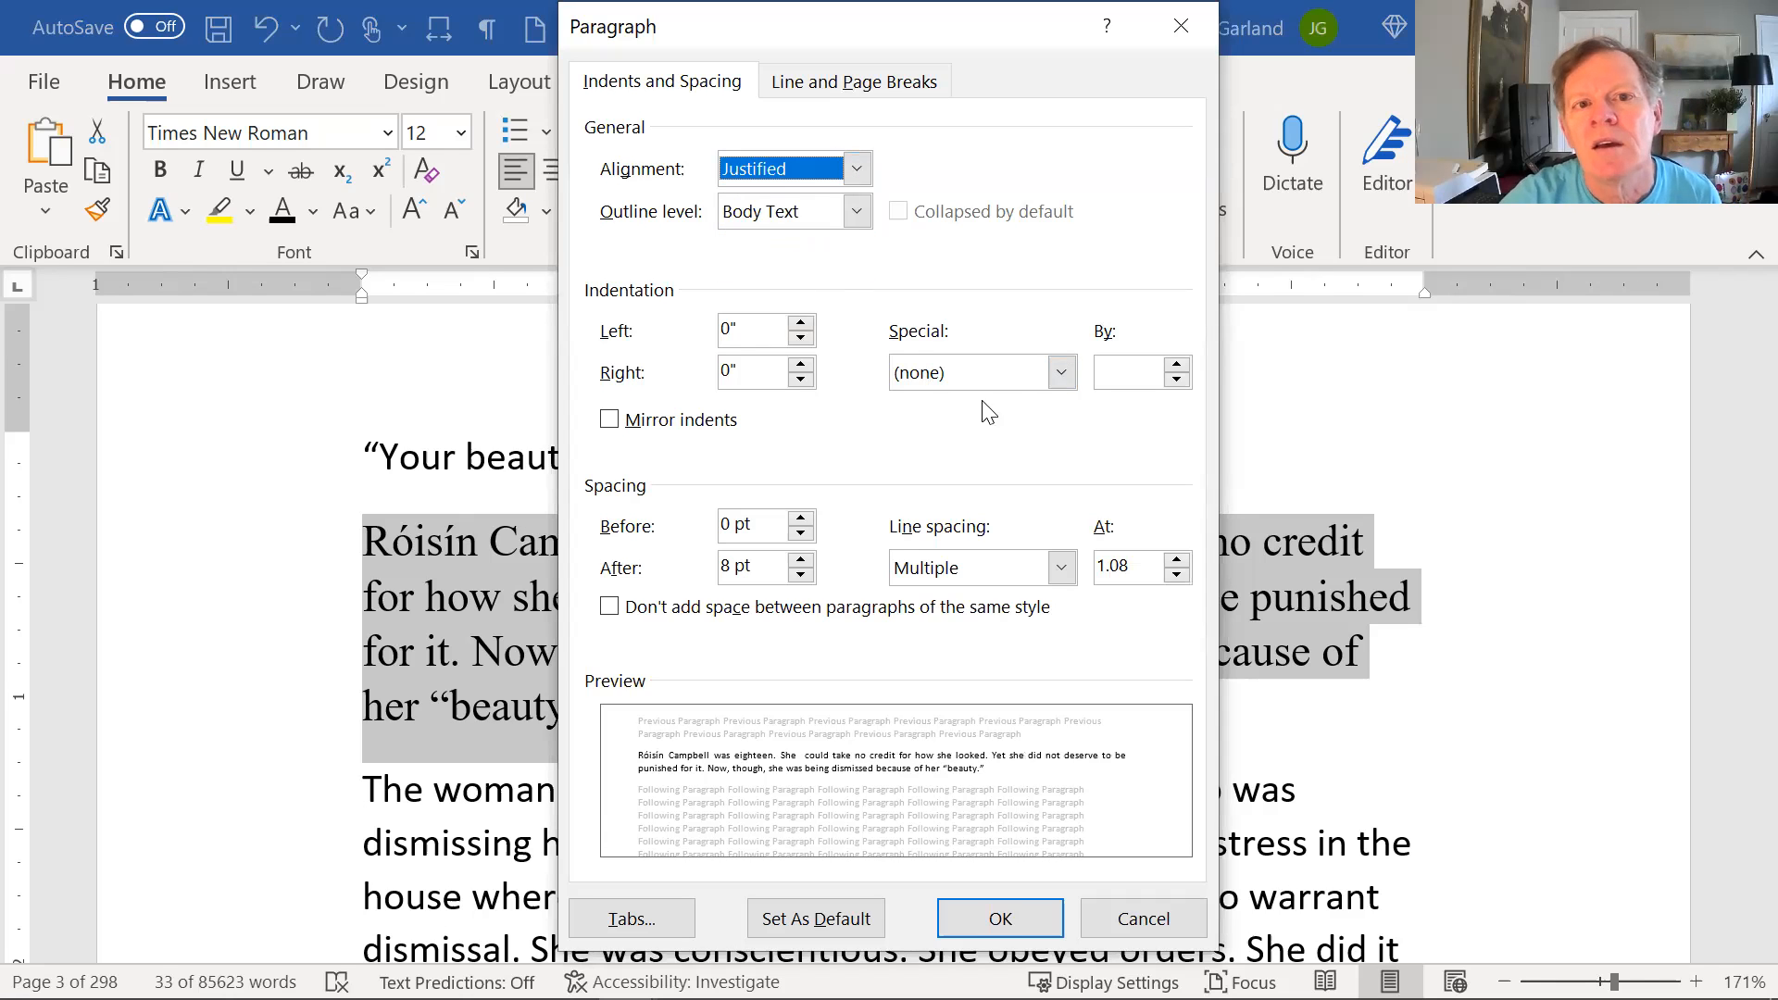
click(1062, 372)
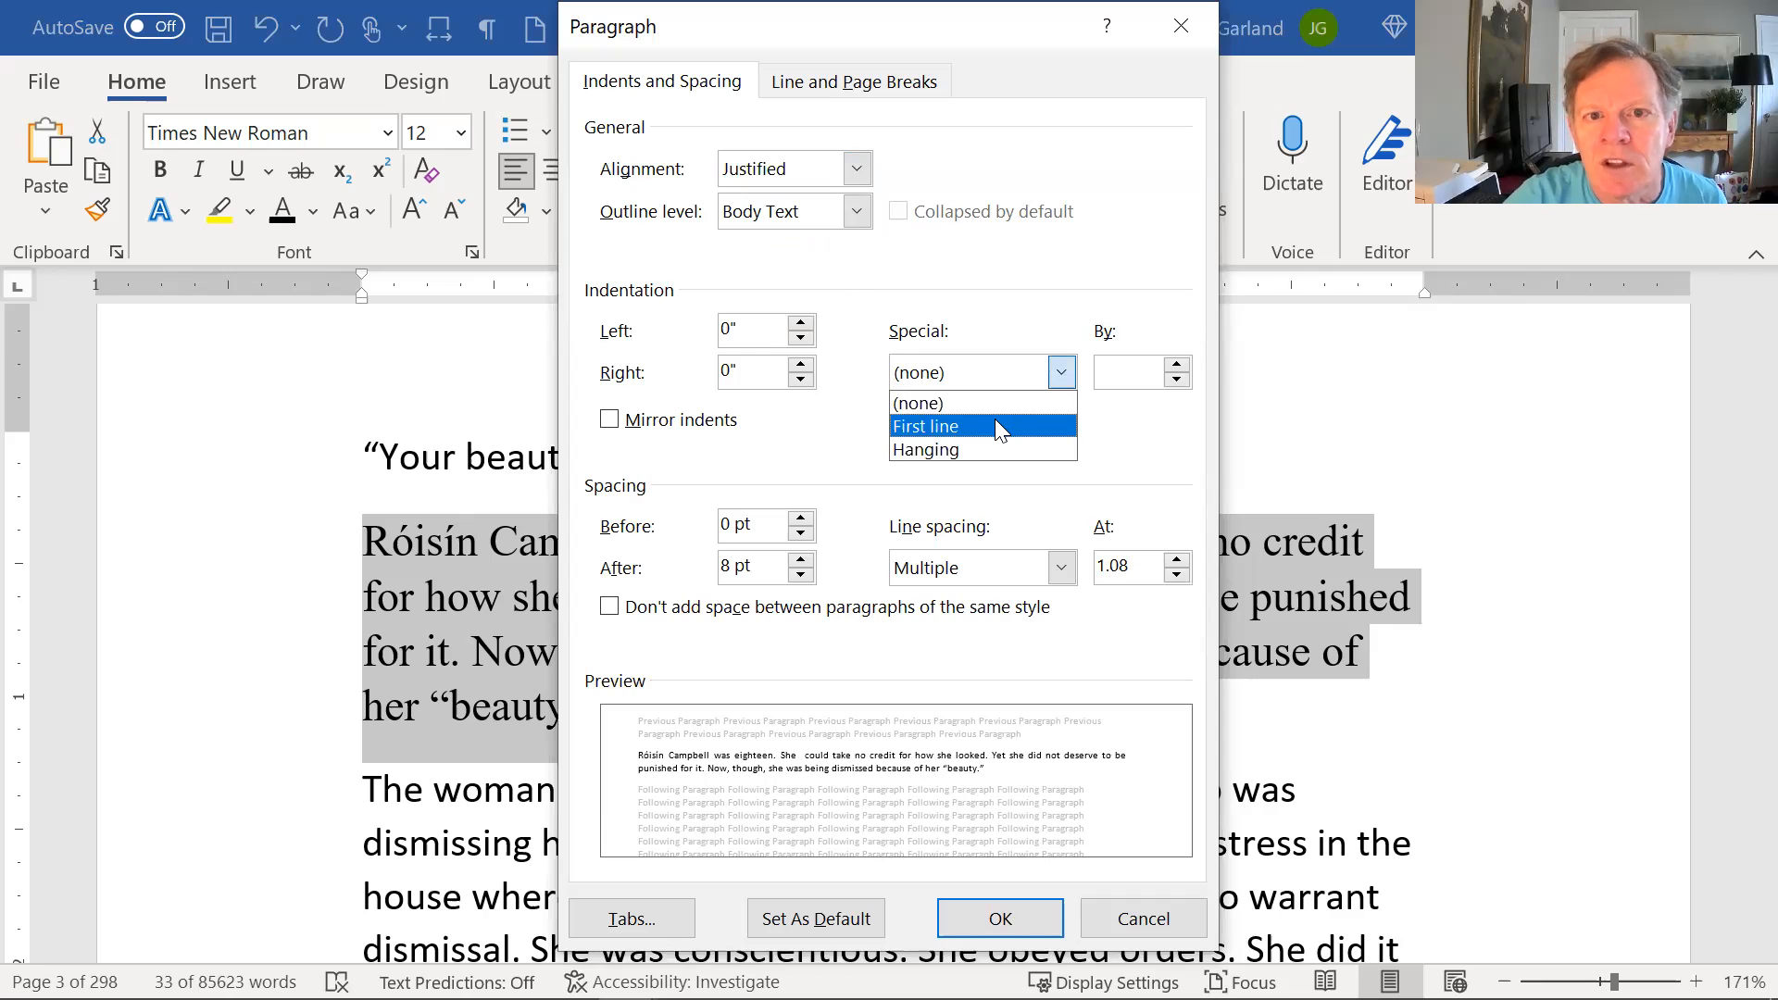
click(994, 422)
click(1177, 380)
click(1178, 380)
click(1177, 380)
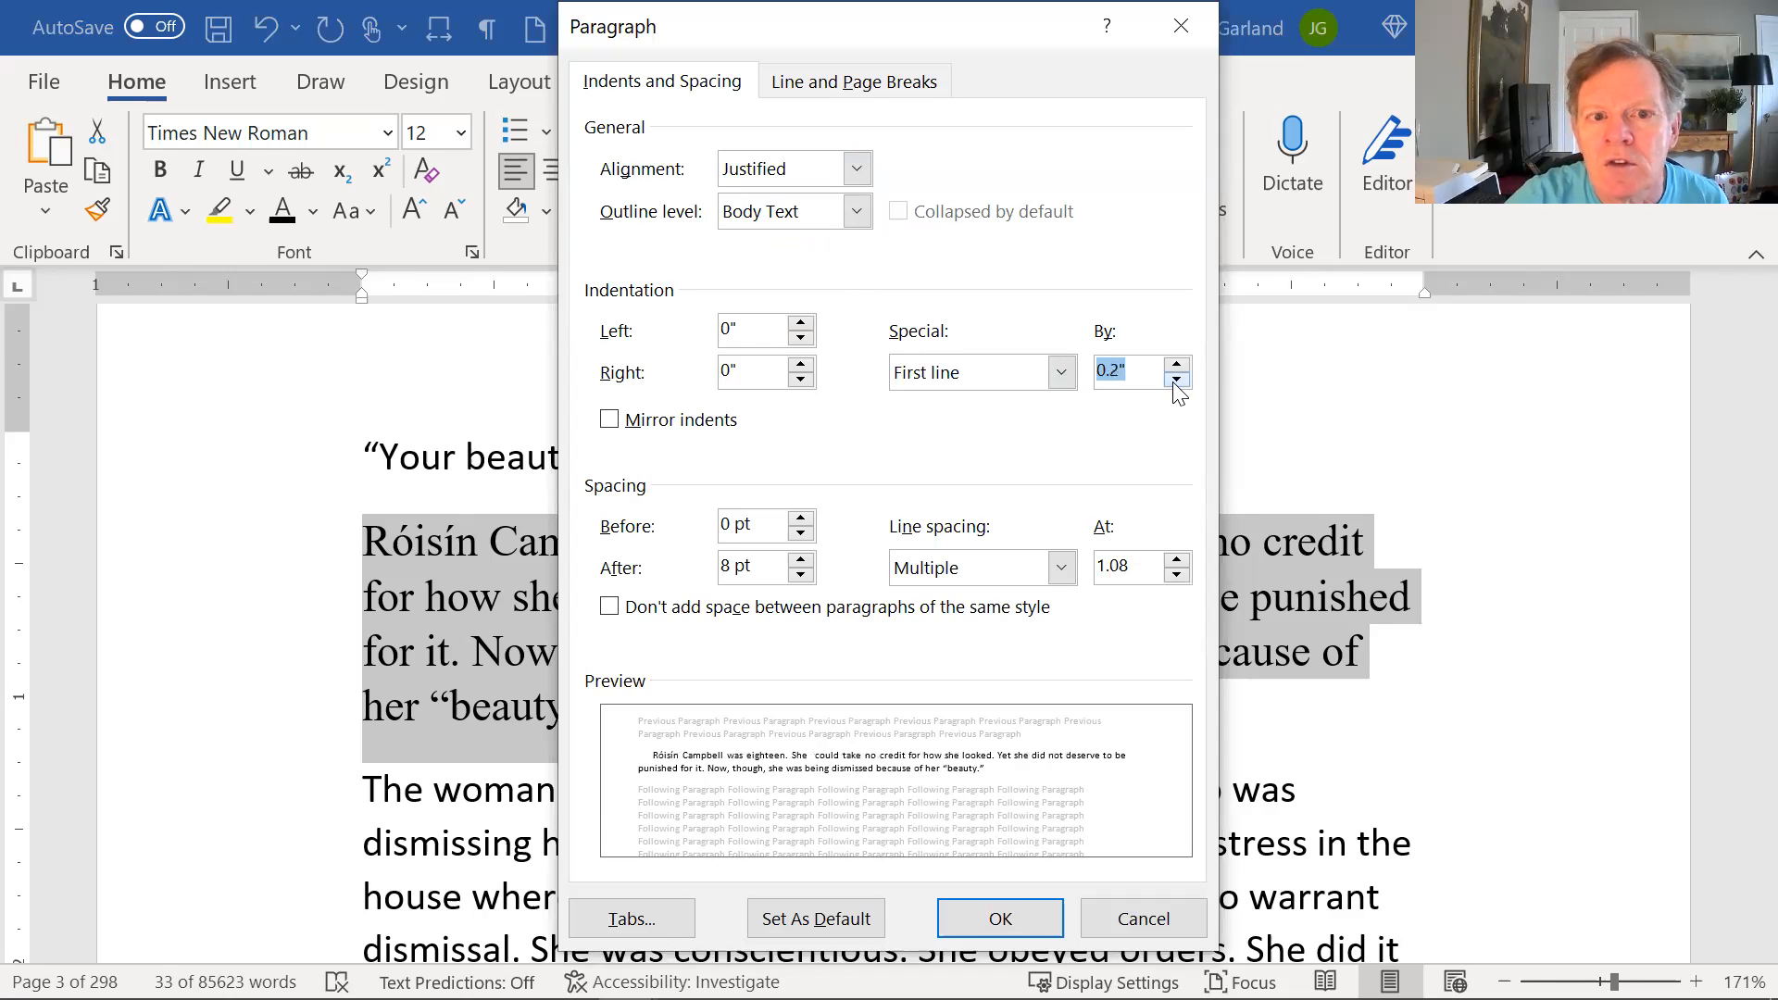
Step: Set the paragraph's line spacing to Single and the spacing after it to 0 pt, and apply the paragraph settings
click(1062, 570)
click(1023, 607)
click(801, 574)
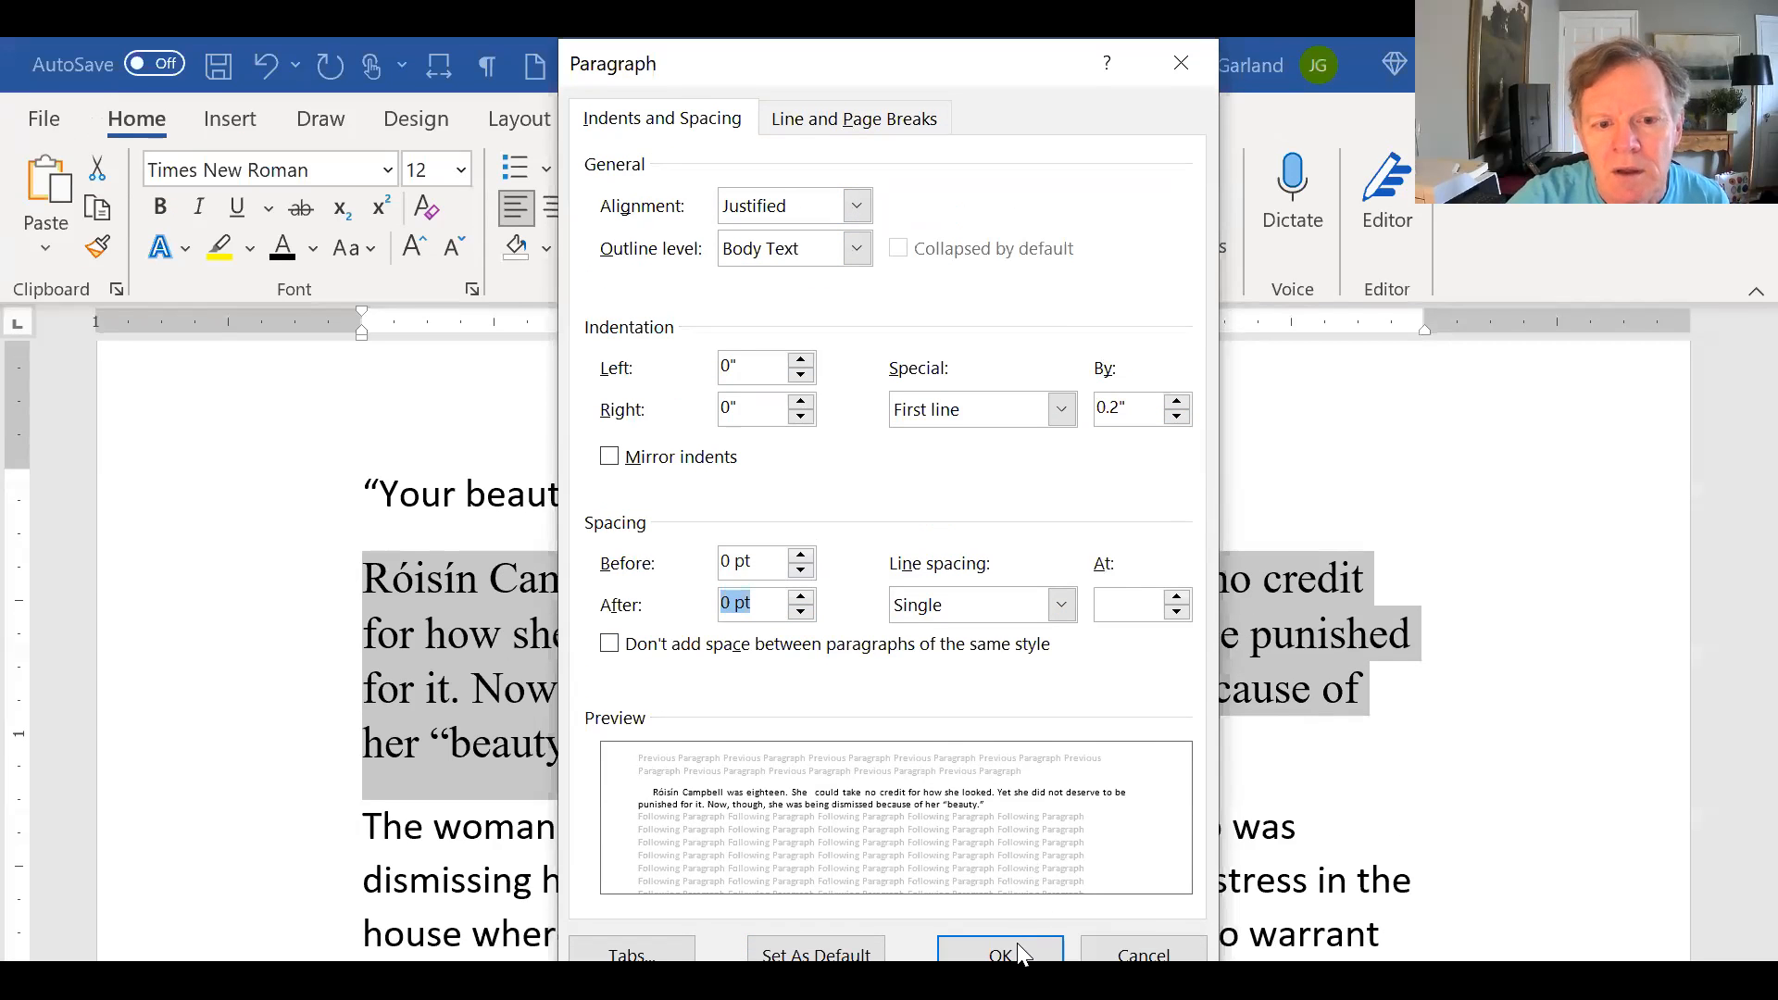
click(1009, 952)
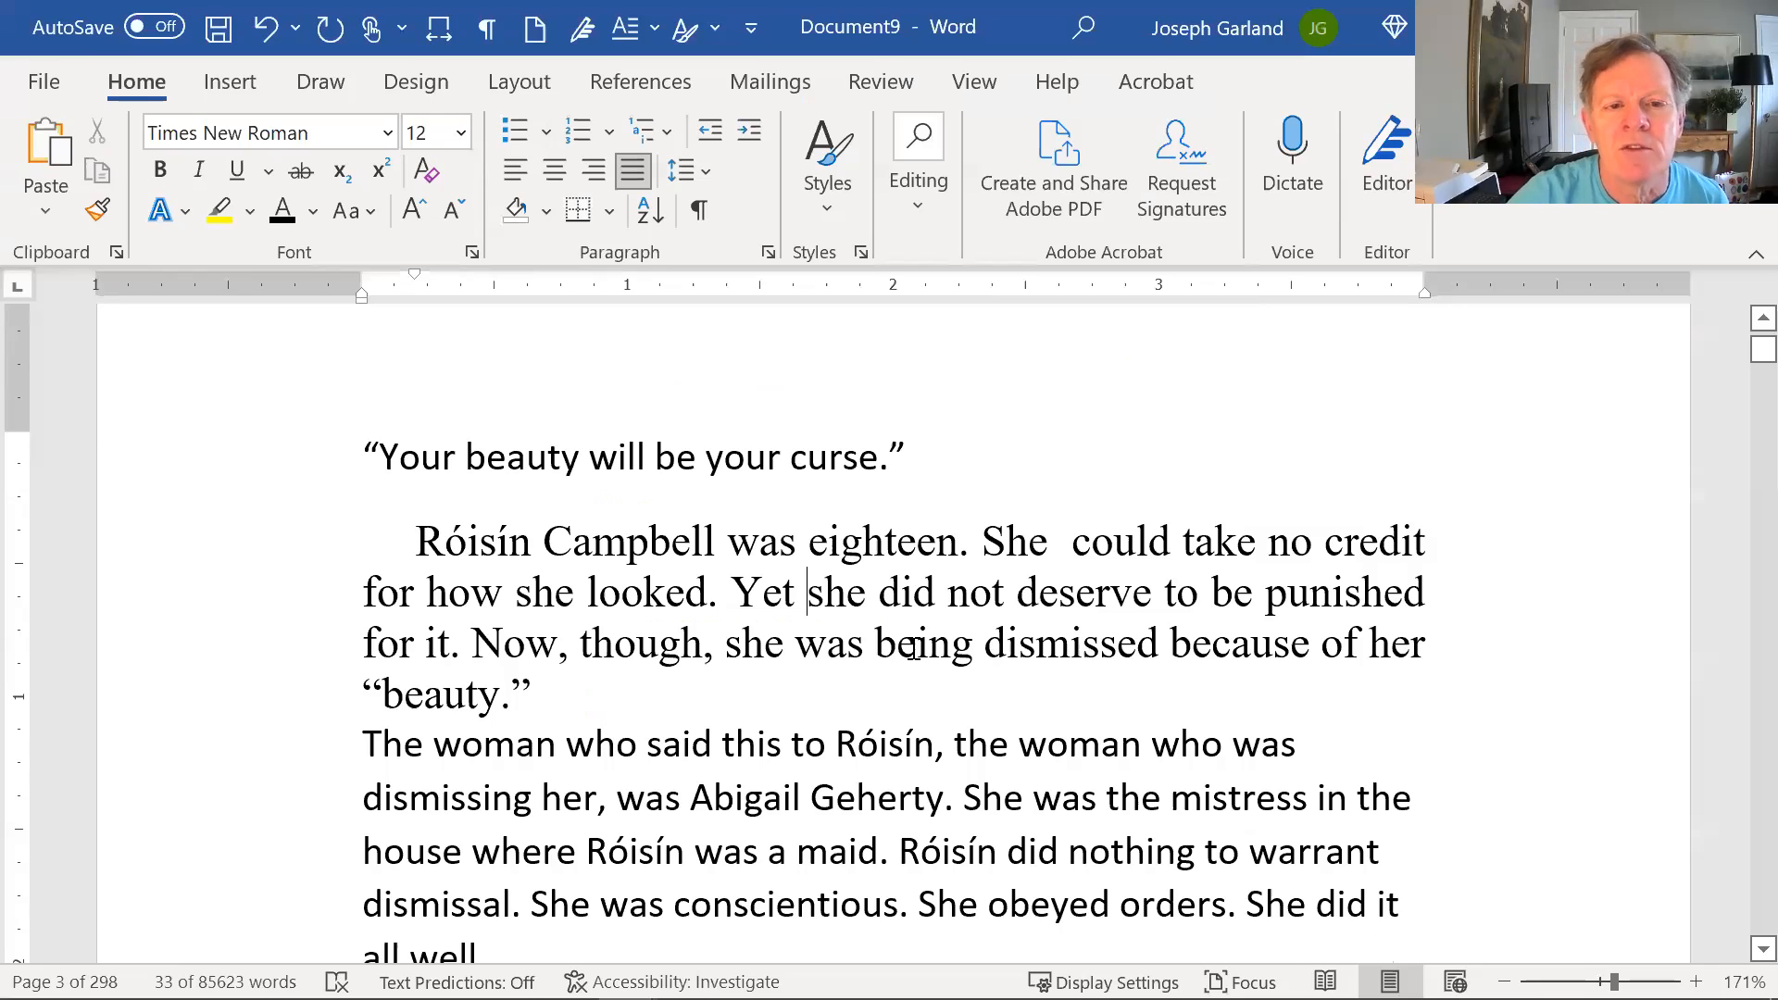
Step: Create a new style named "text" from the formatted paragraph below the chapter's opening quote
click(813, 586)
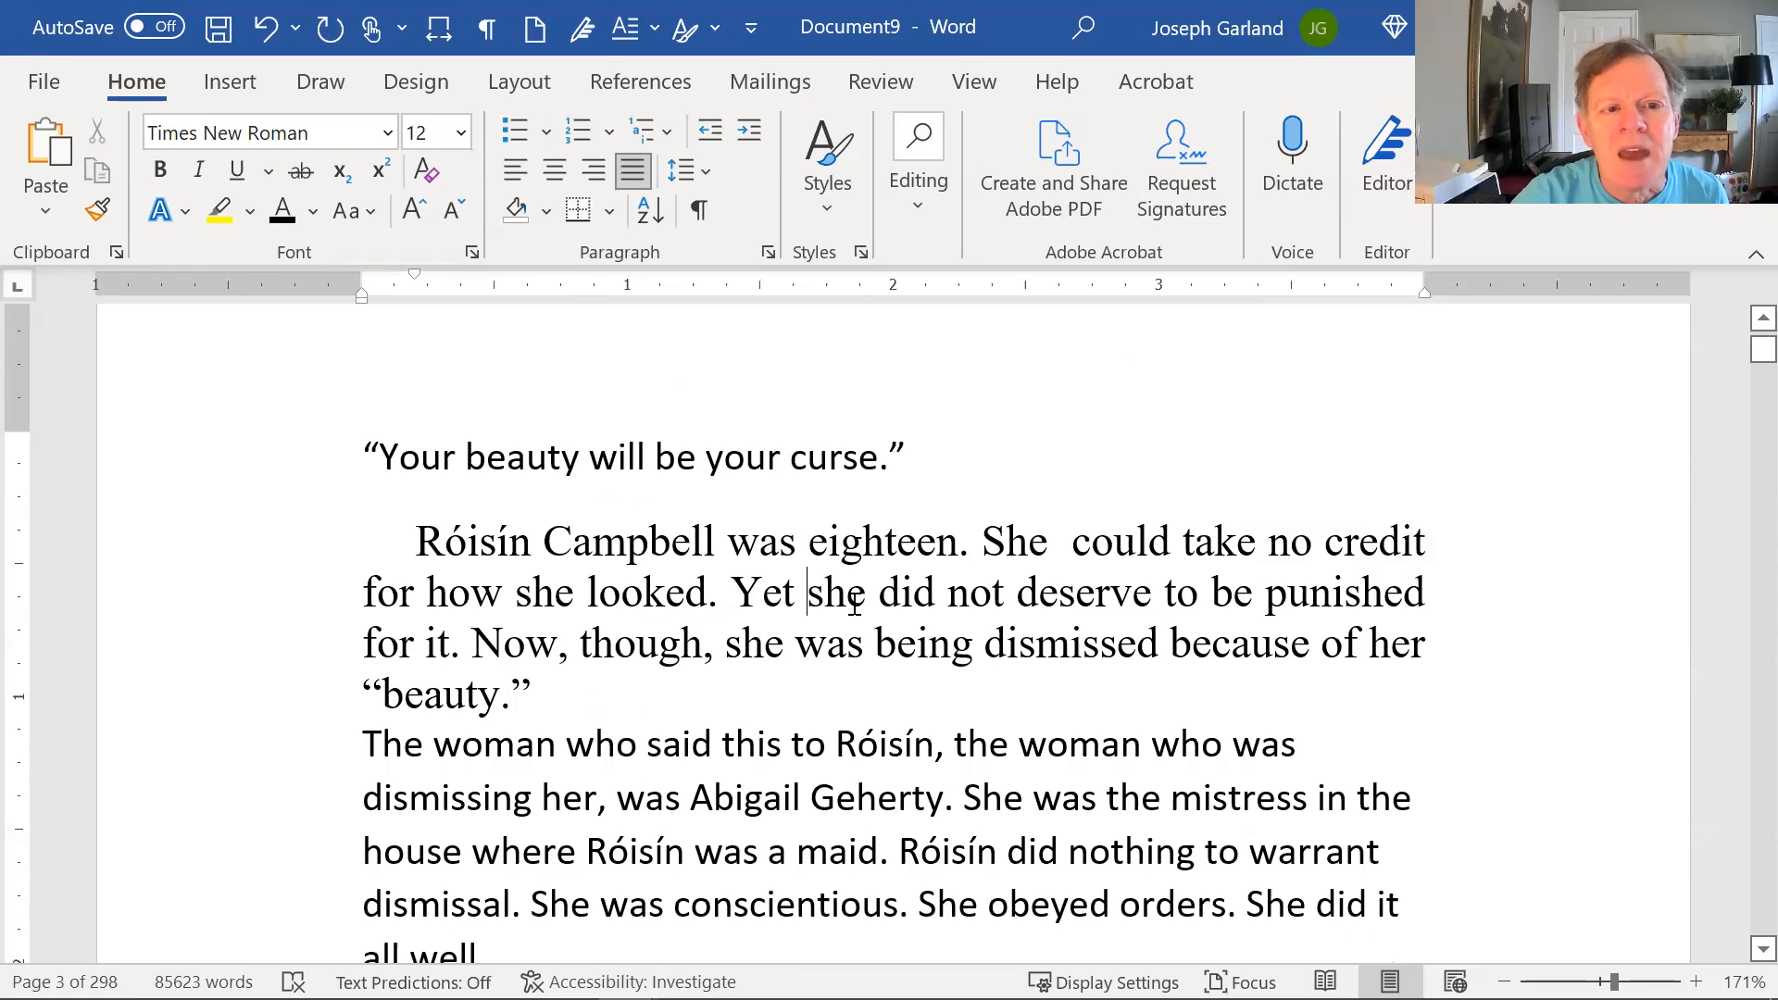
click(825, 134)
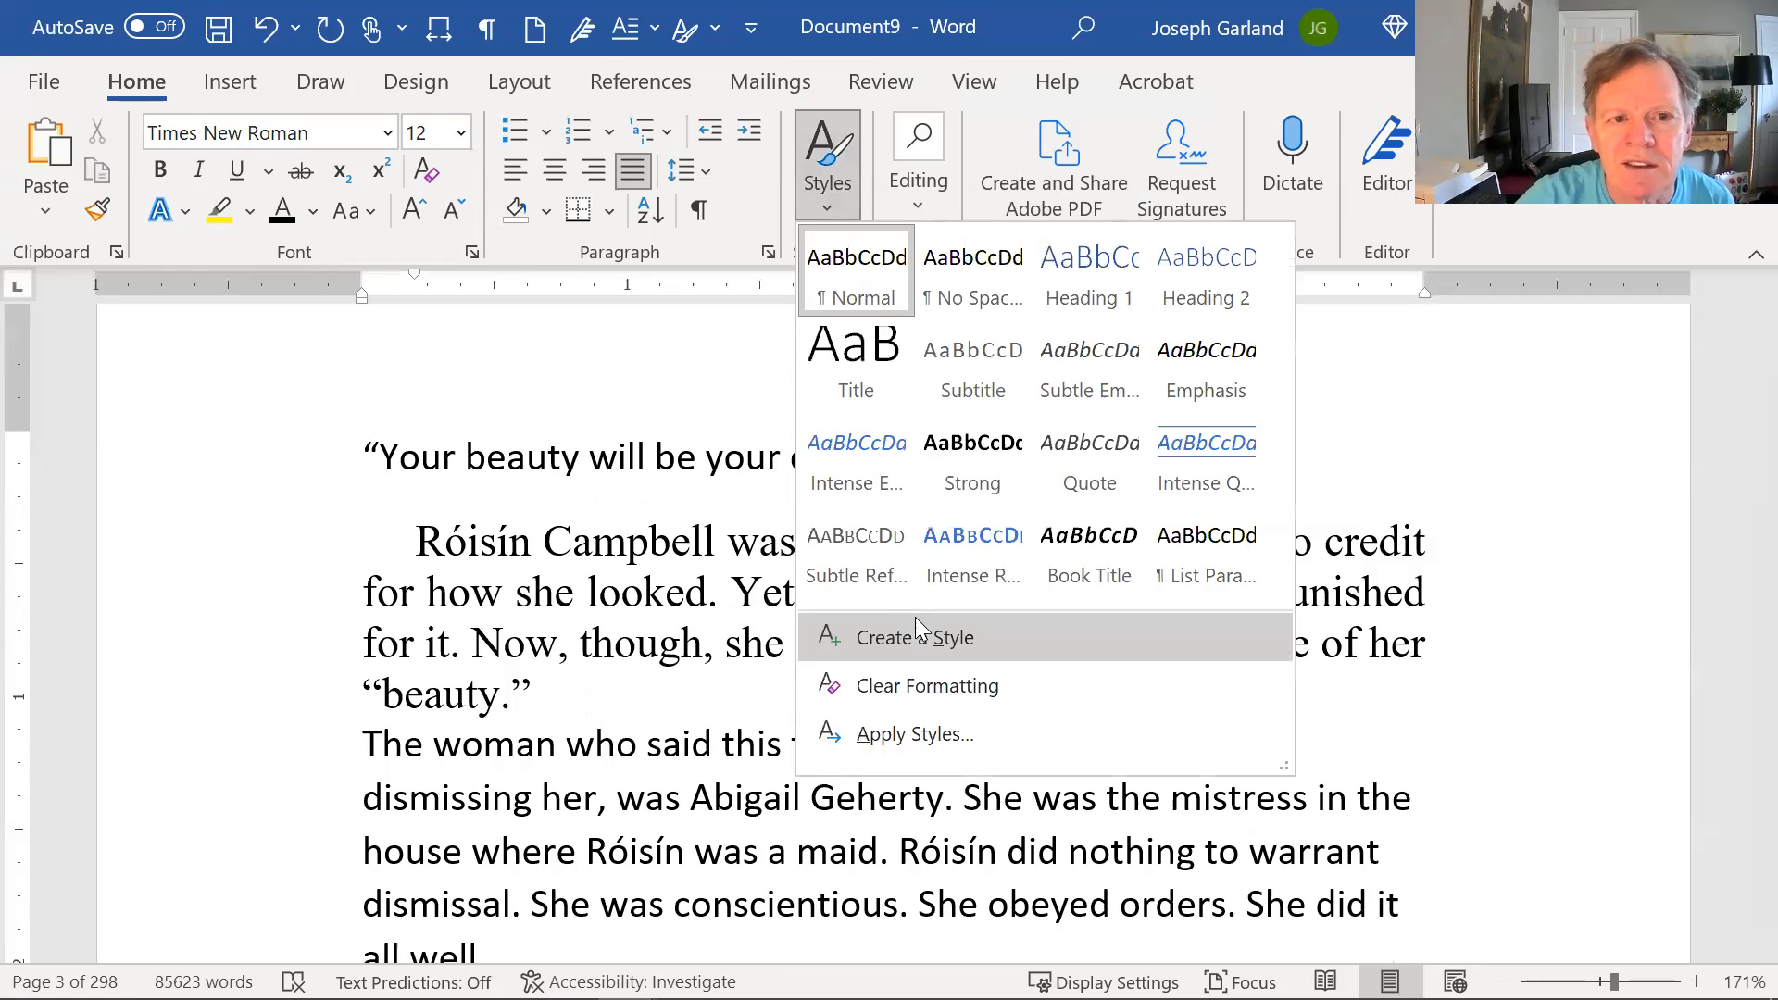
click(918, 619)
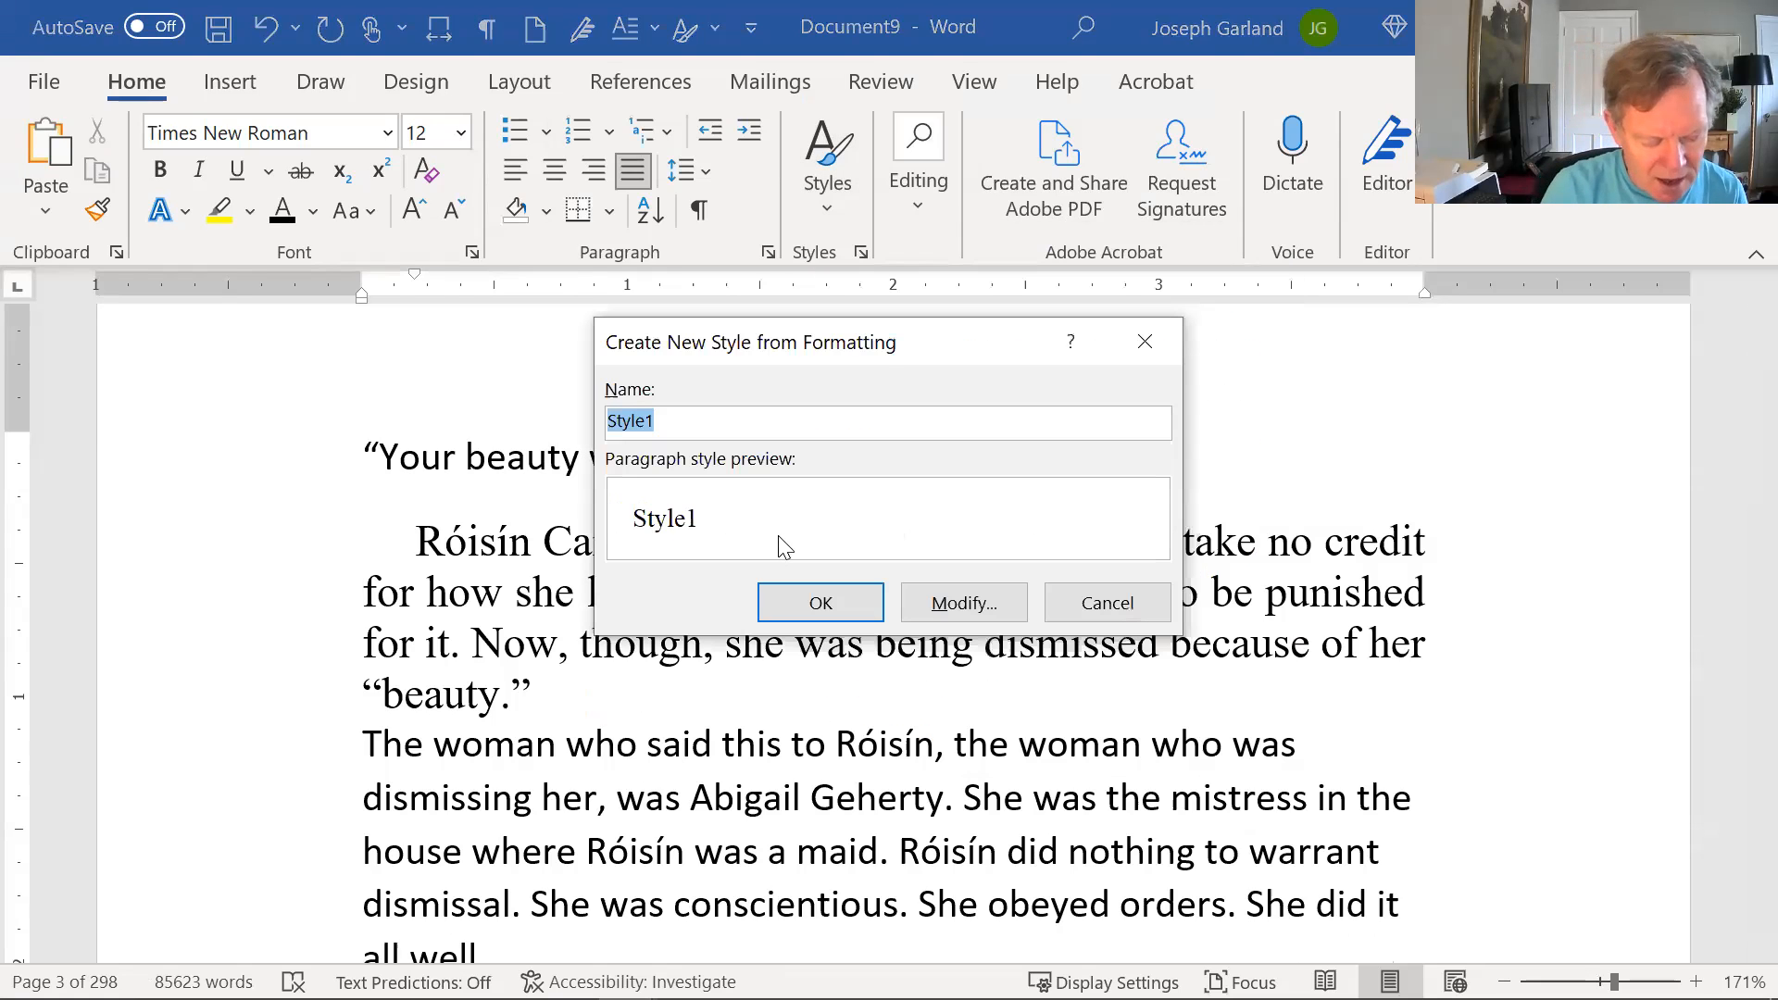
text(text)
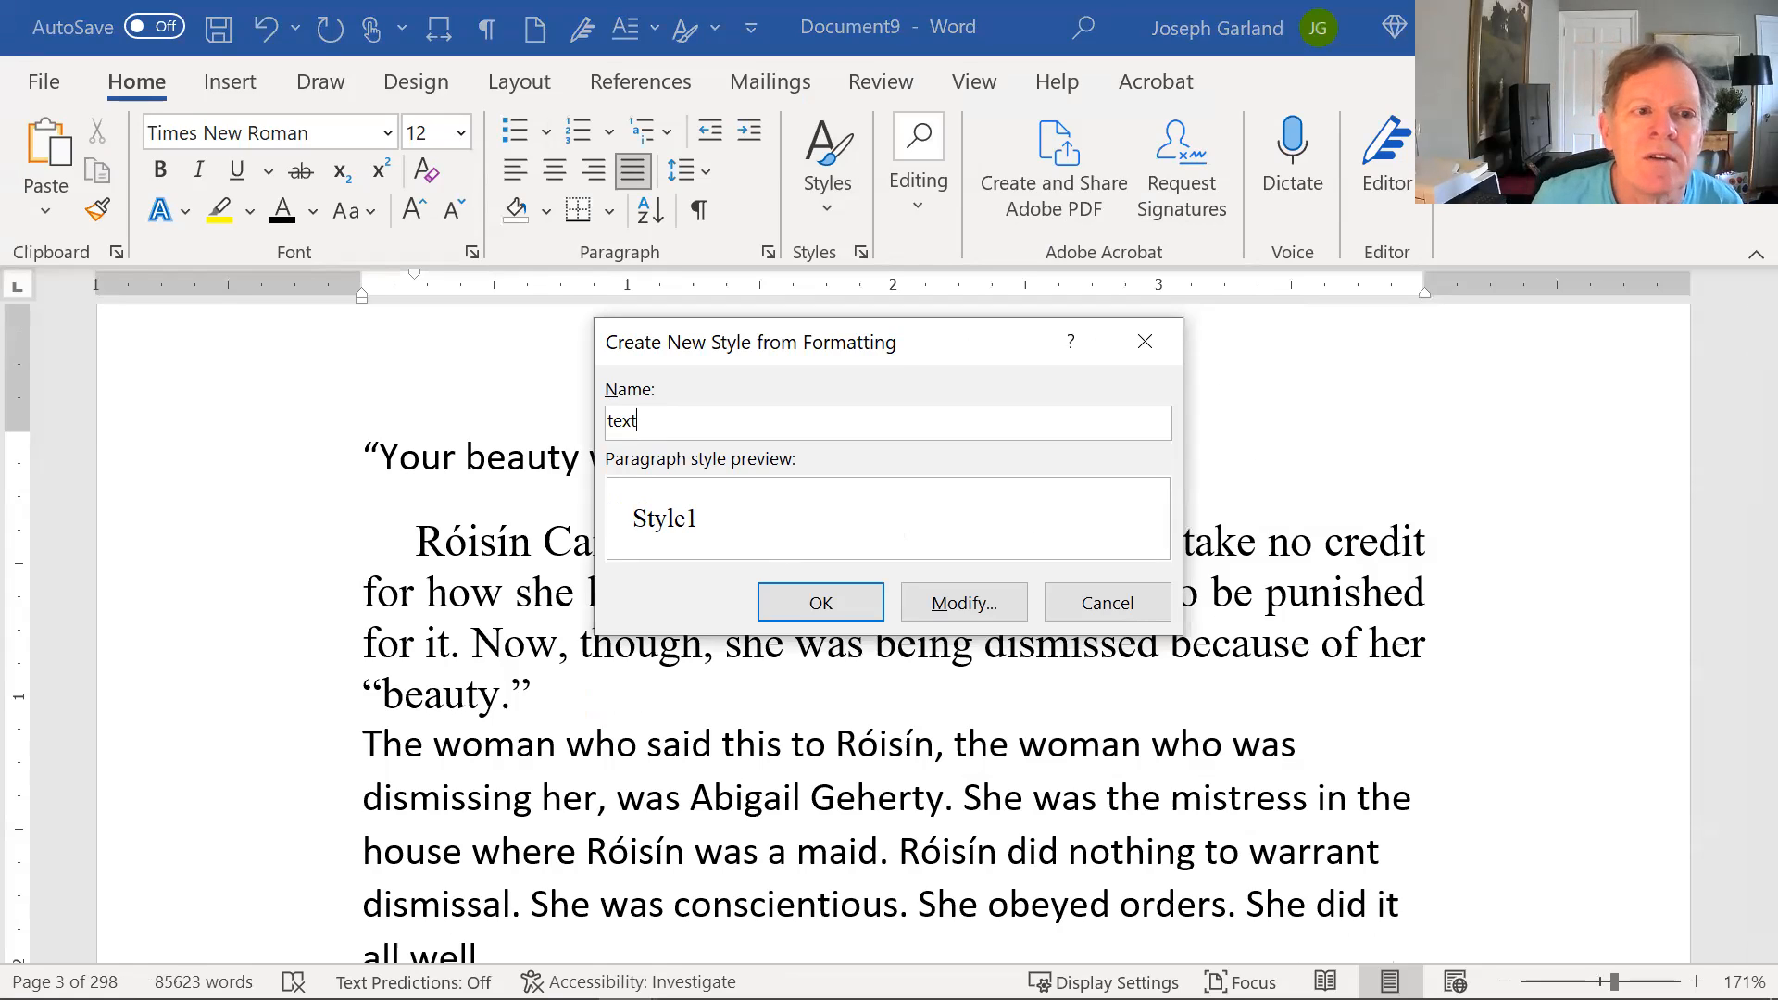
key(Return)
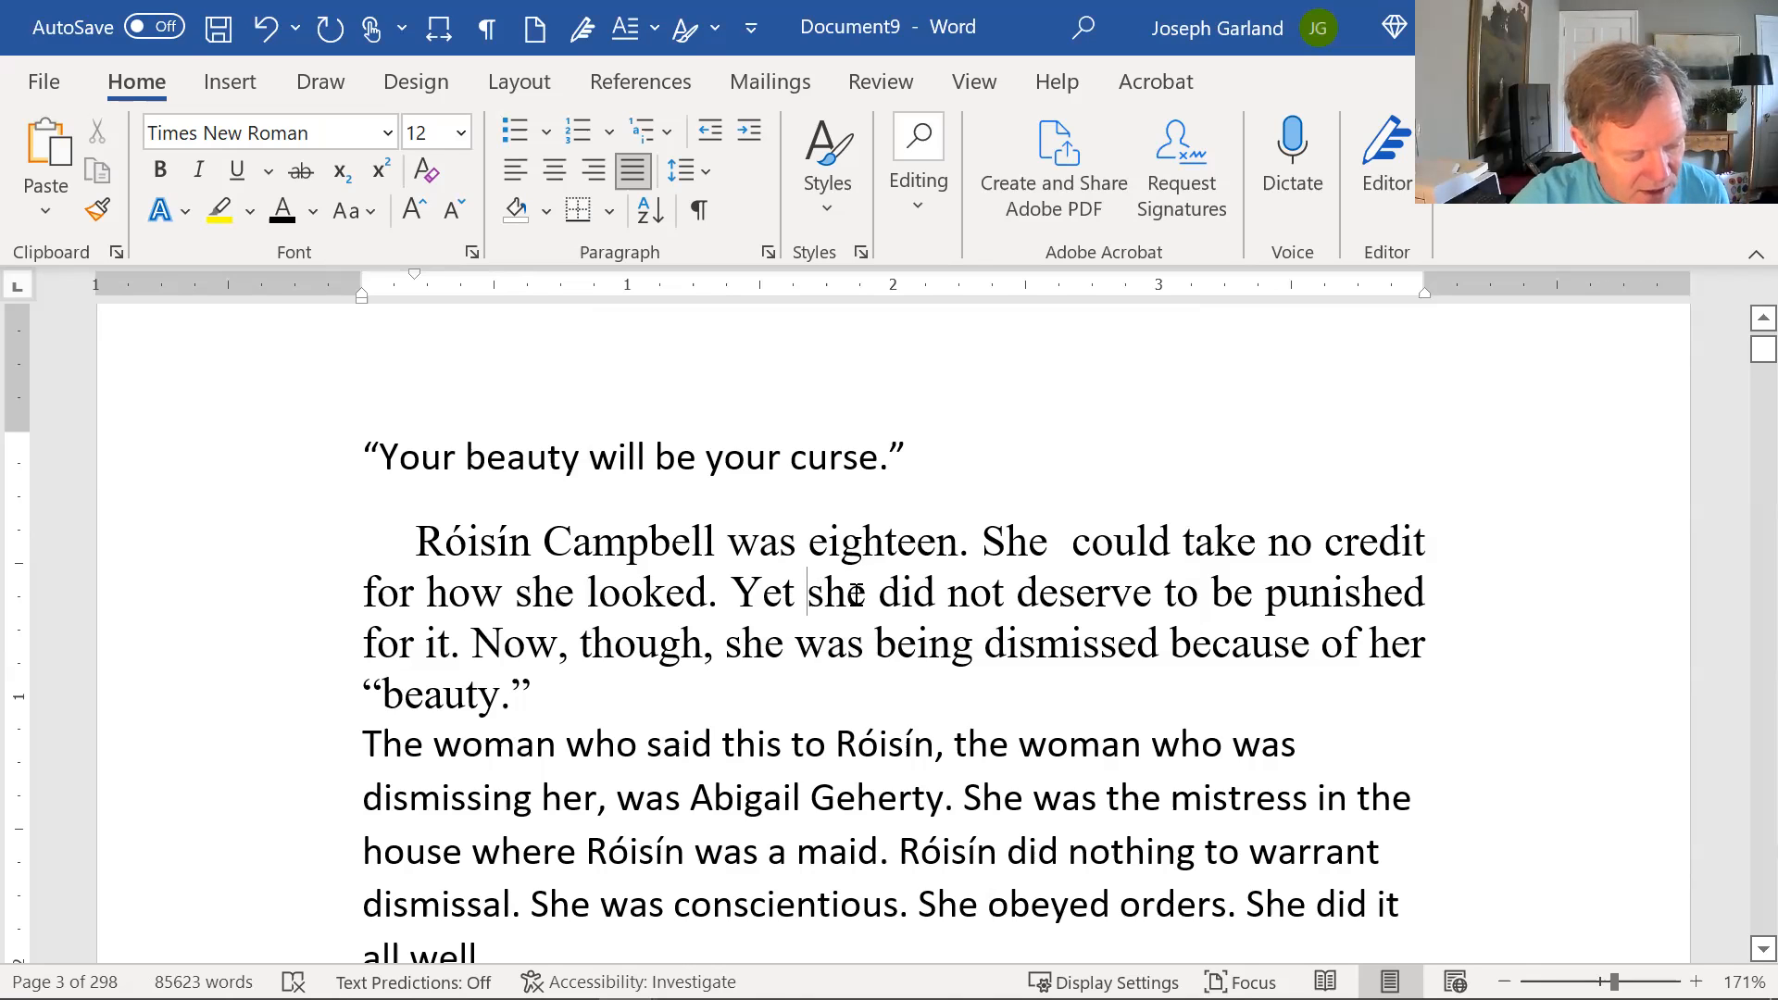
Step: Apply the "text" style to the entire document
key(ctrl+a)
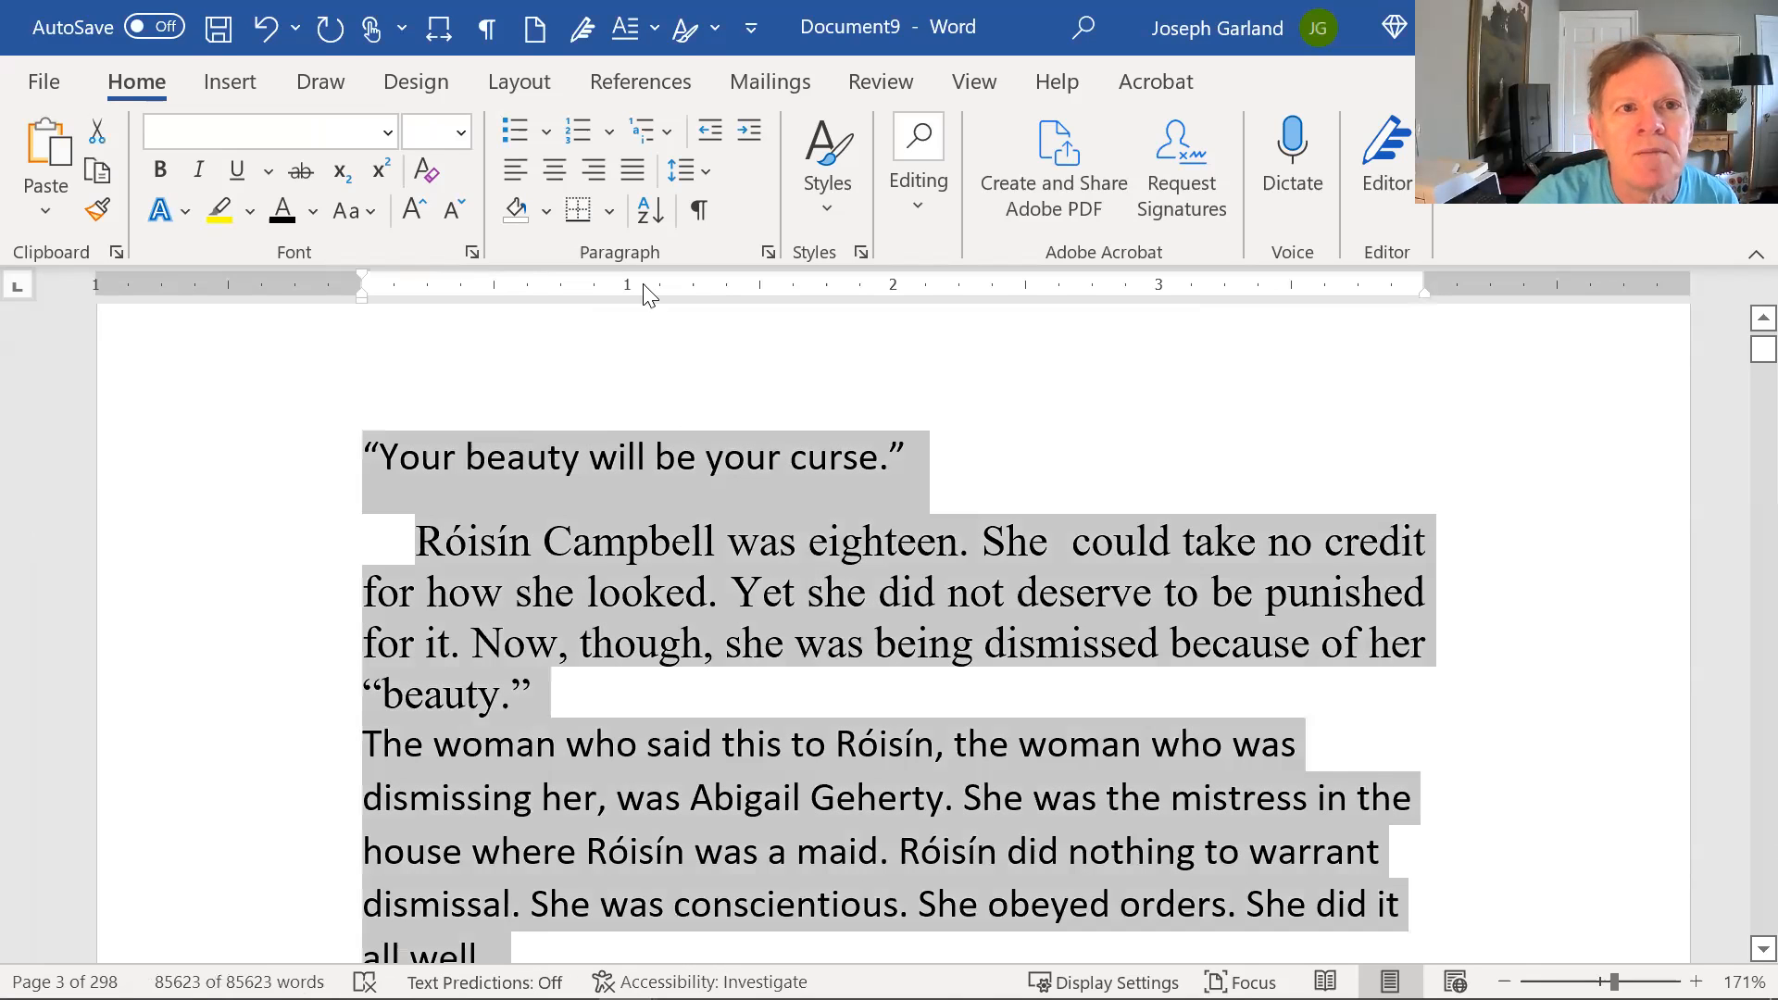
click(972, 274)
click(828, 401)
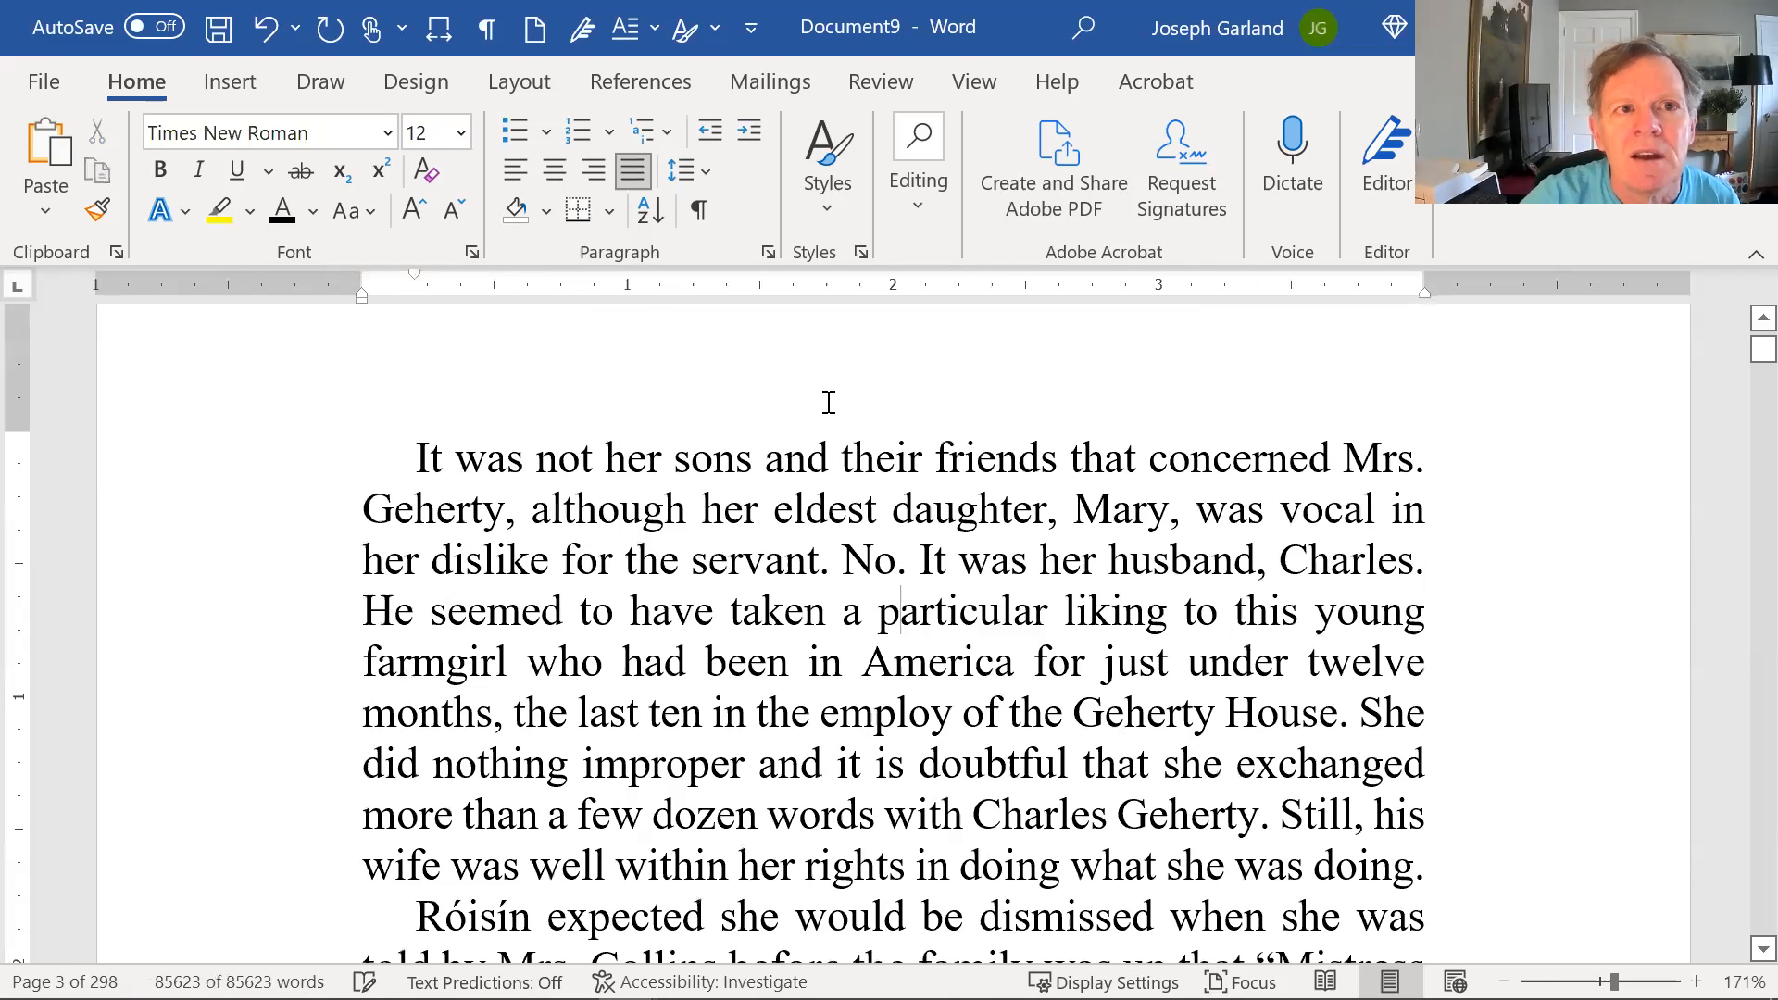
Step: Examine the restyled pages with side-to-side page movement, and return to vertical page movement
click(972, 81)
click(663, 157)
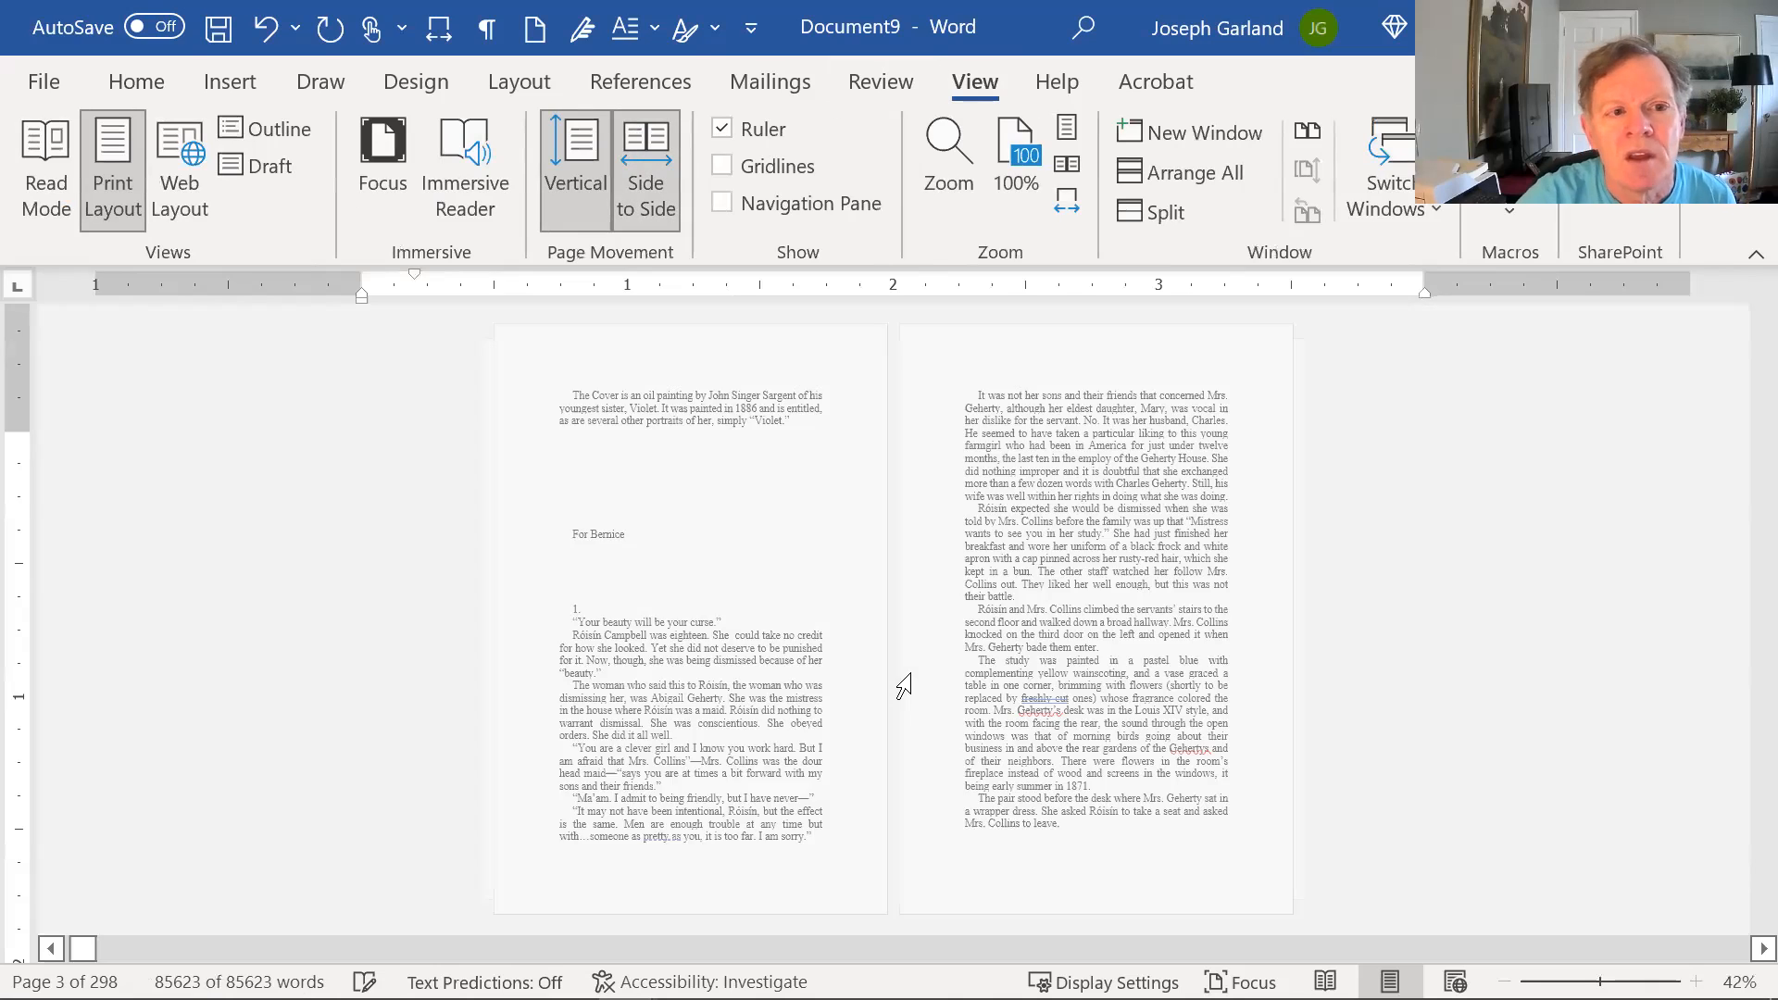
scroll(1018, 690, down, 2)
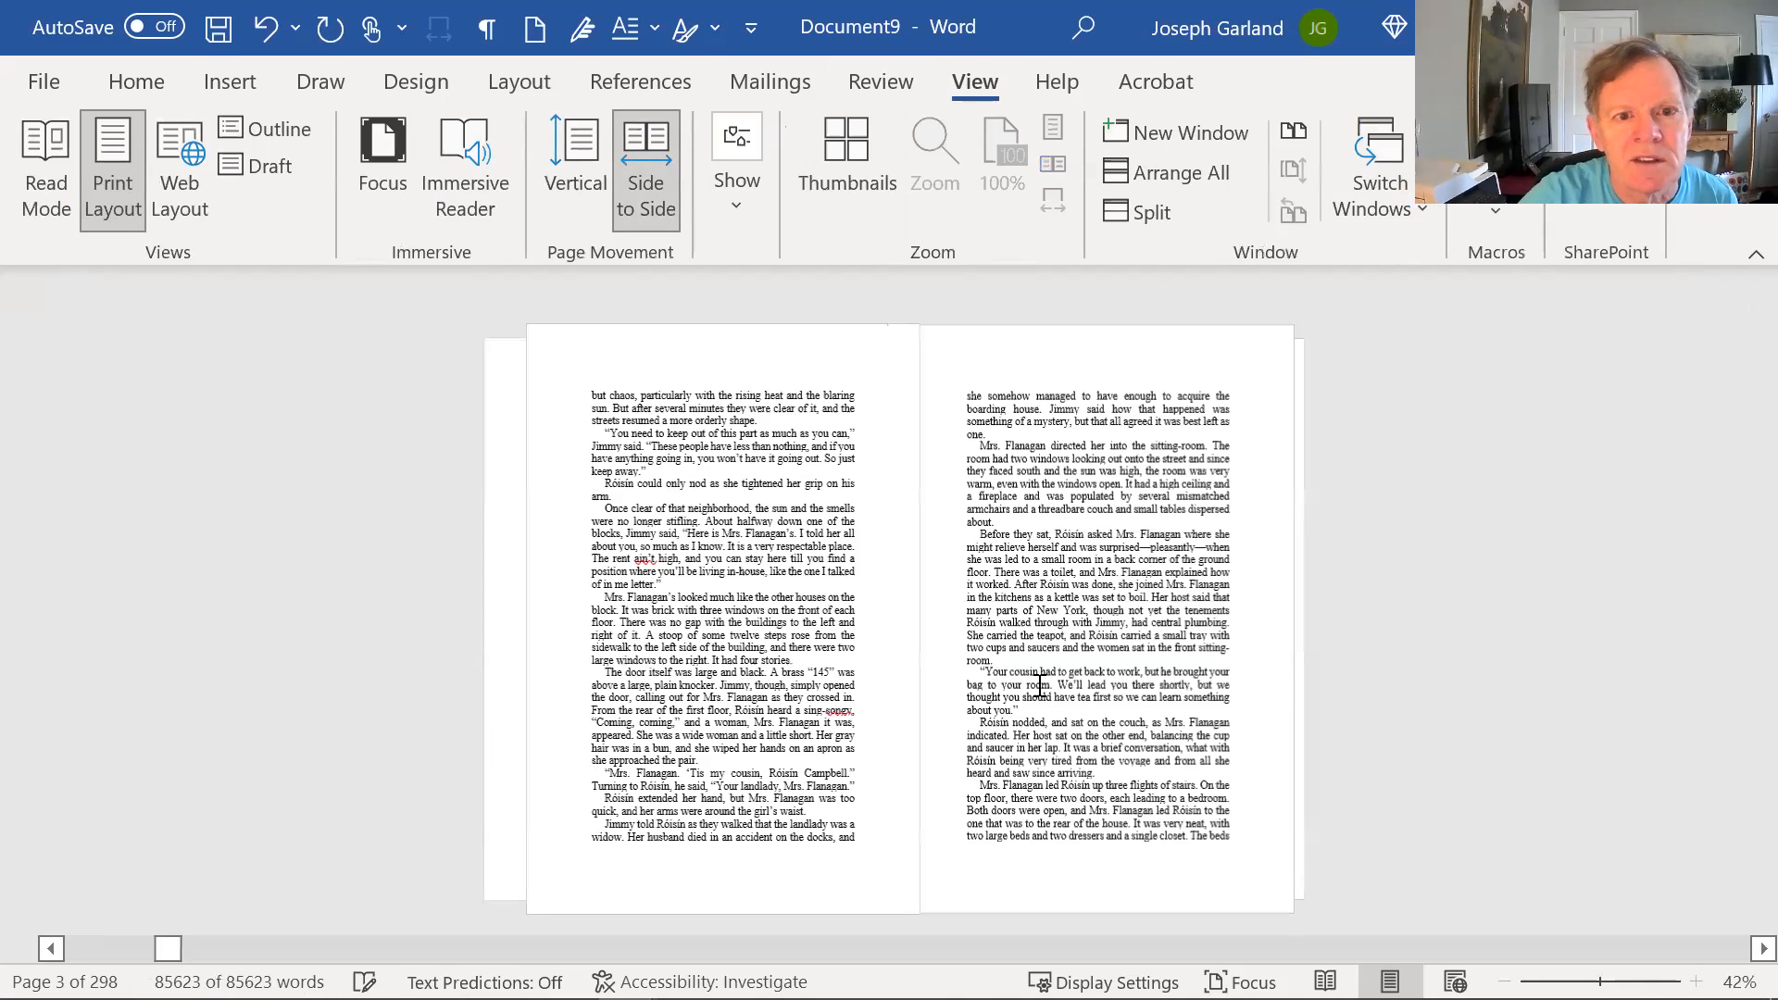
scroll(1032, 684, up, 2)
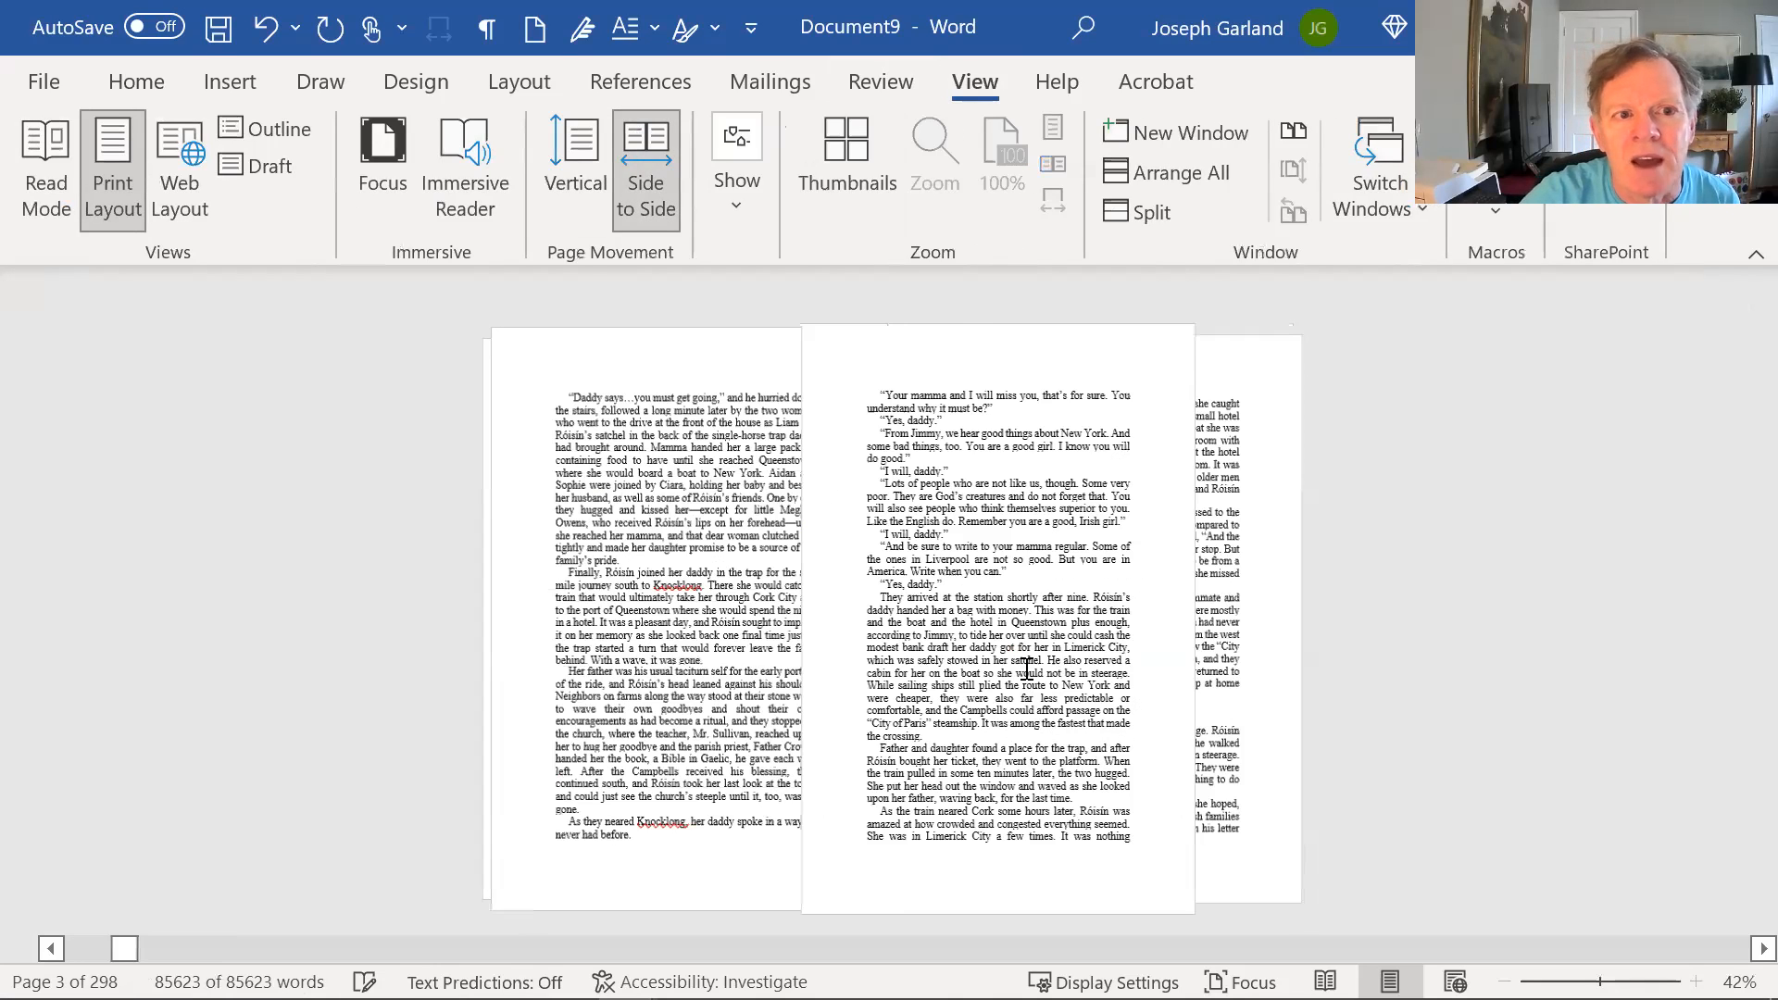
scroll(1028, 668, up, 4)
scroll(1026, 661, down, 3)
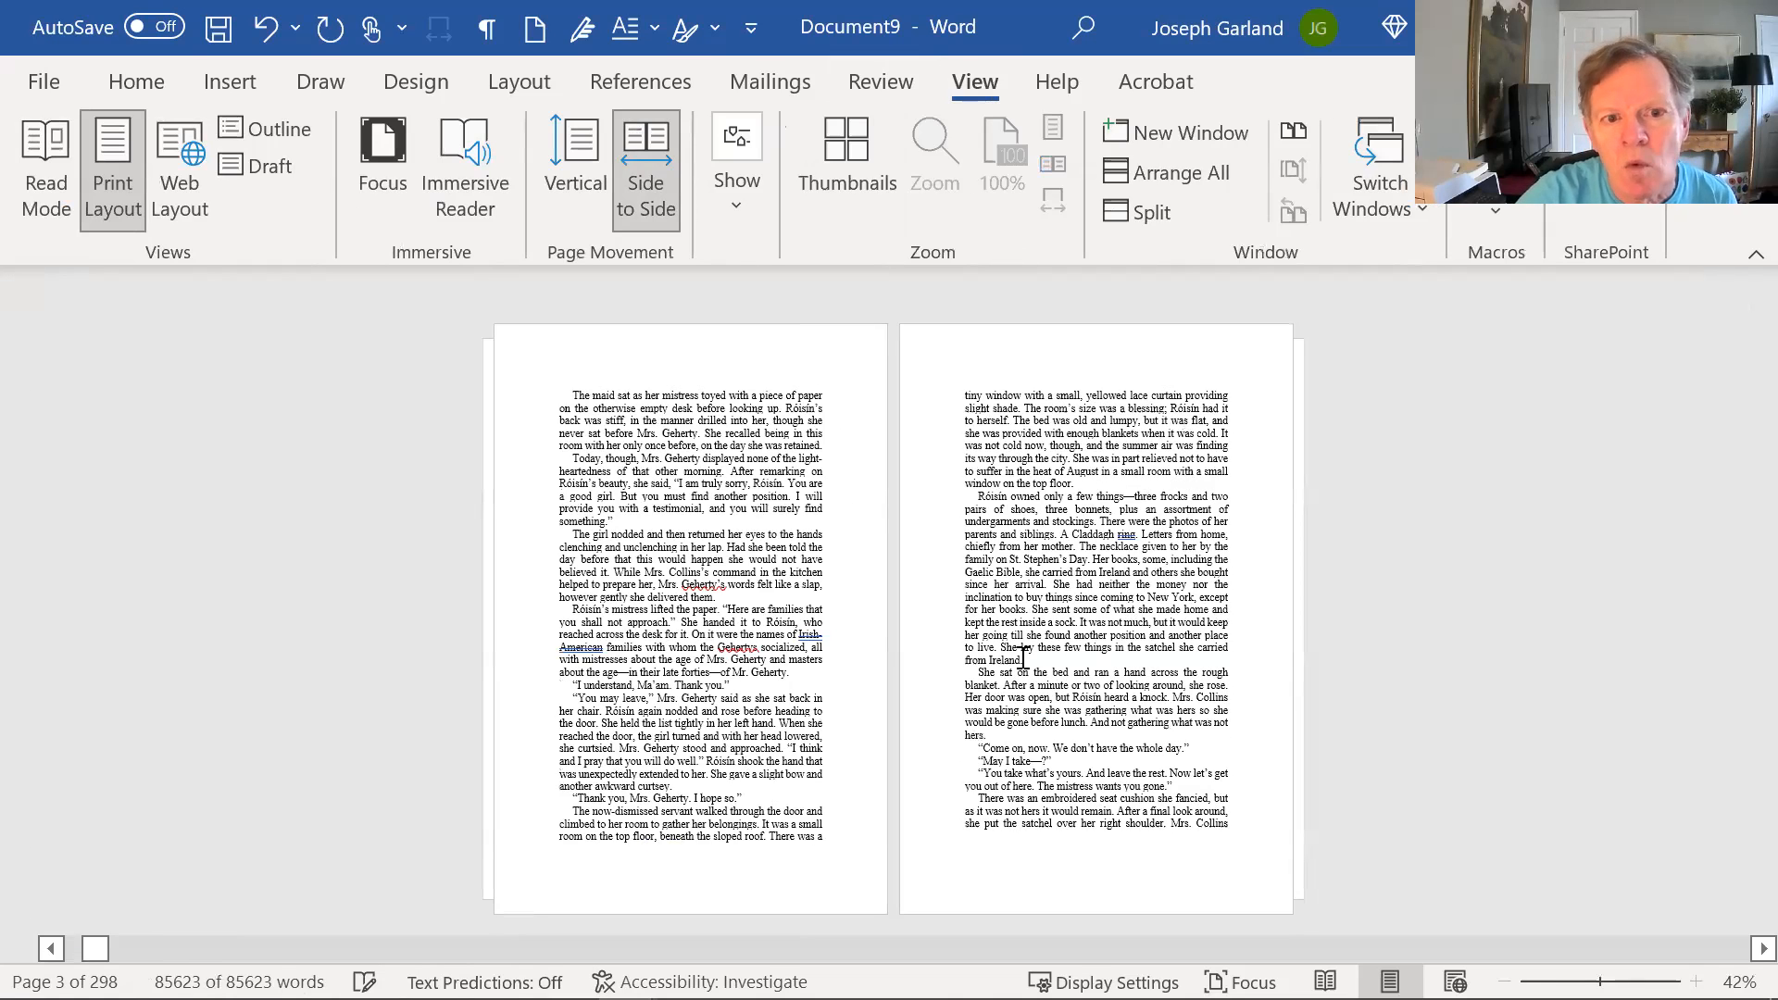
scroll(1022, 656, up, 3)
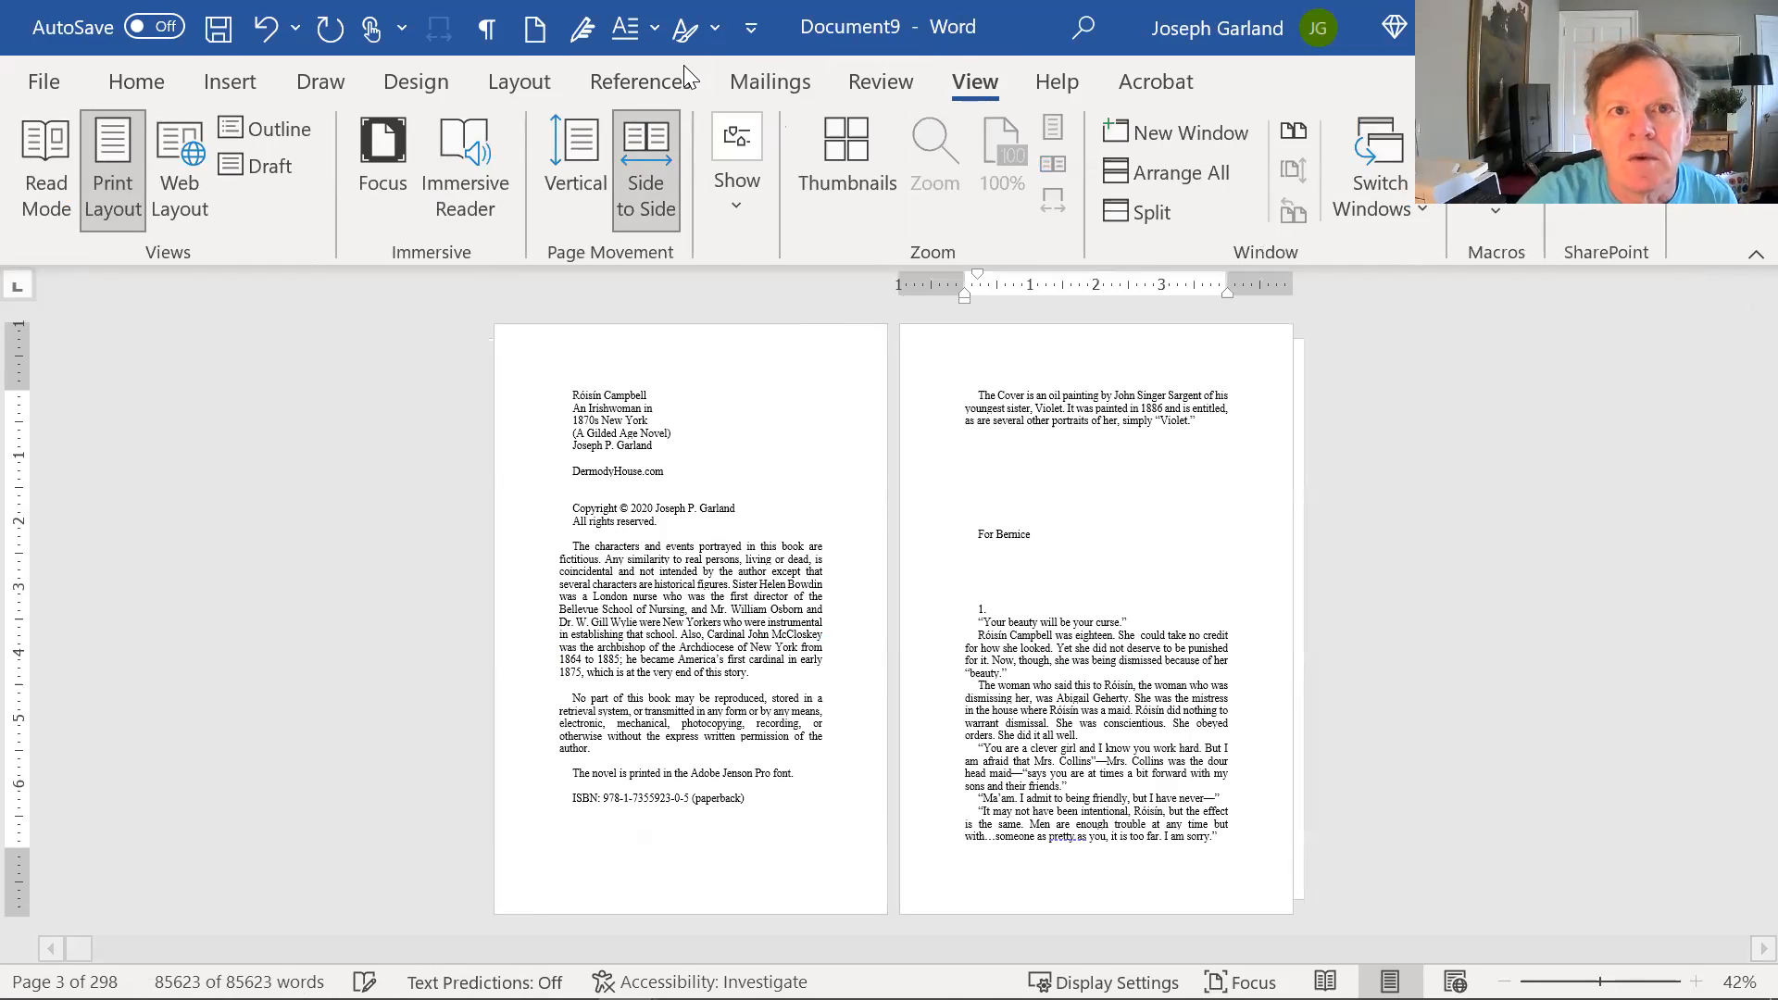
click(576, 167)
Step: Remove the first-line indent from chapter 1's opening quote by setting its special indentation to (none)
scroll(712, 619, down, 5)
scroll(710, 613, up, 5)
scroll(710, 613, down, 6)
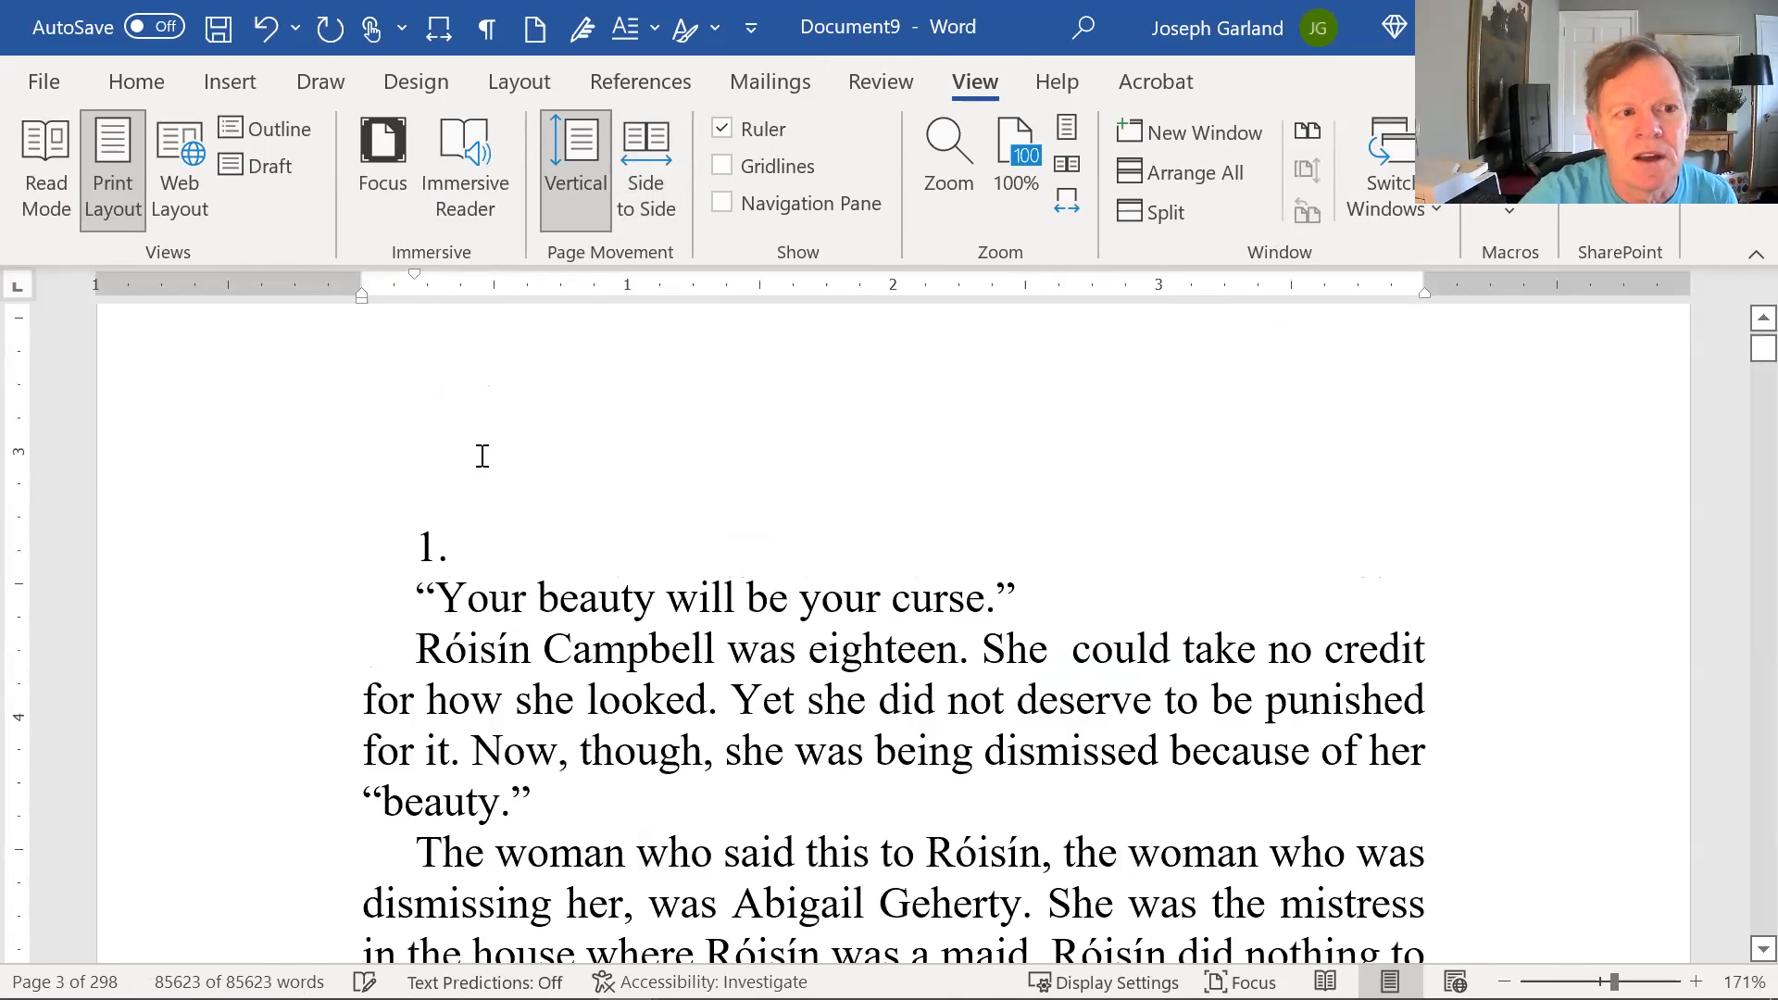
click(512, 598)
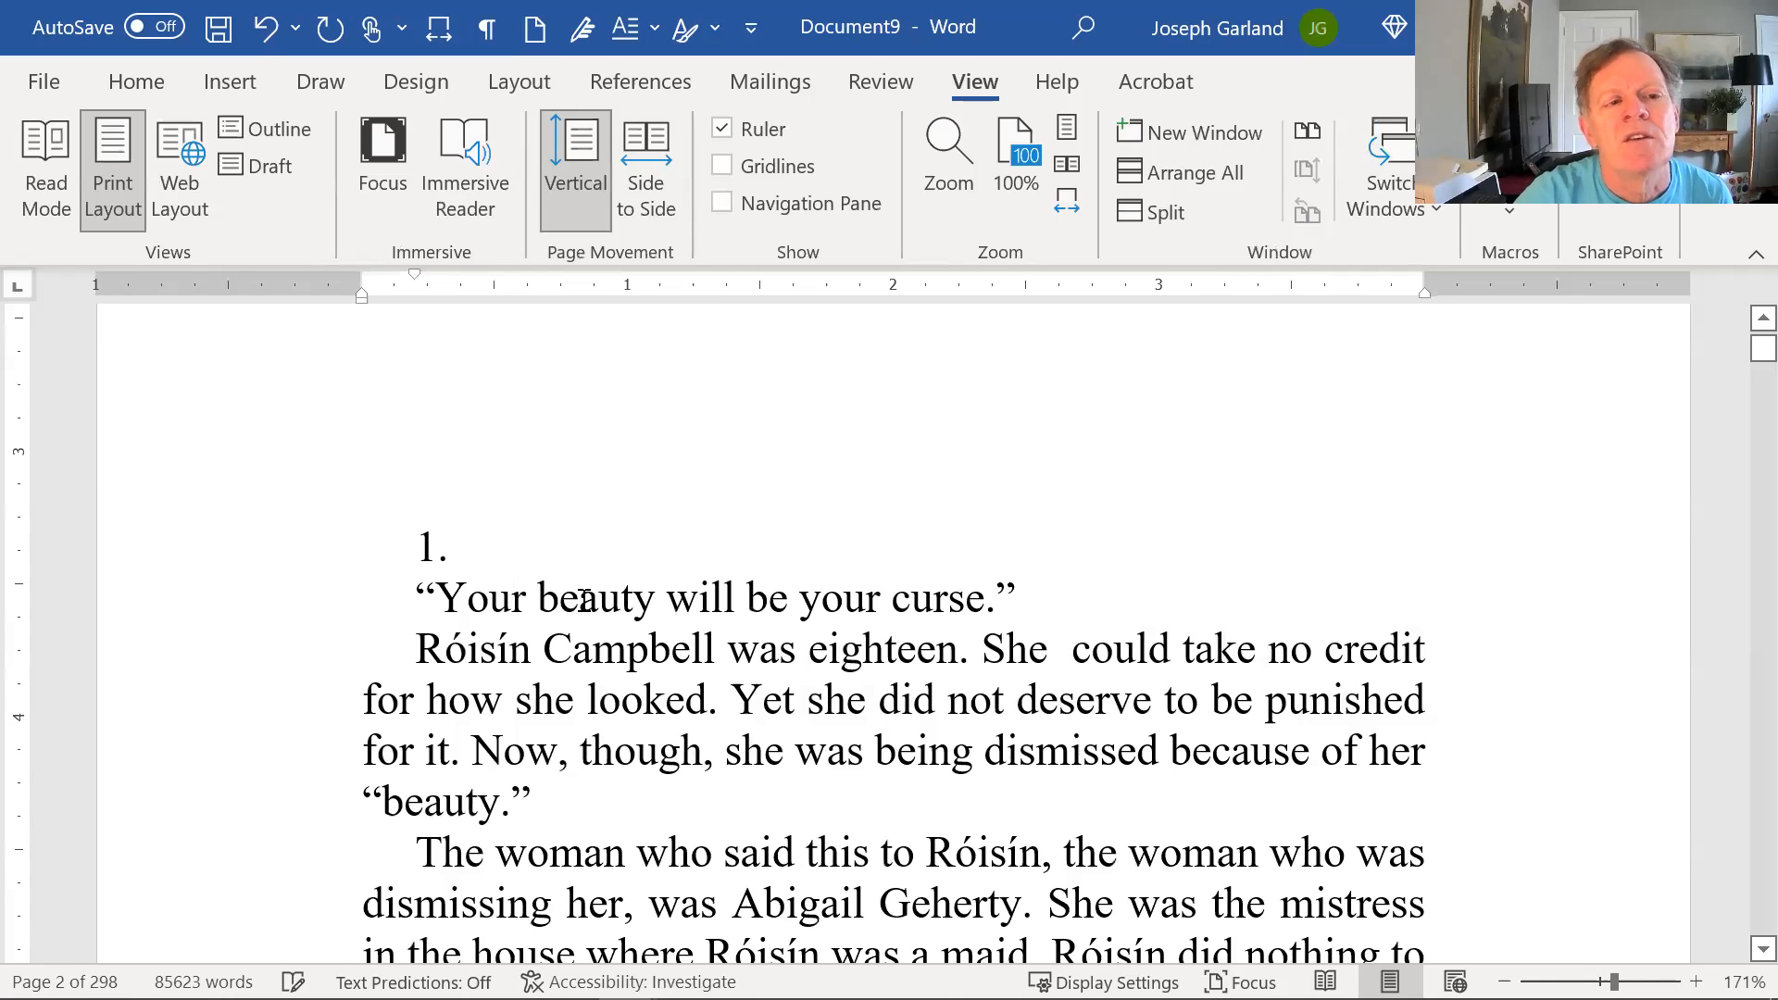
click(587, 602)
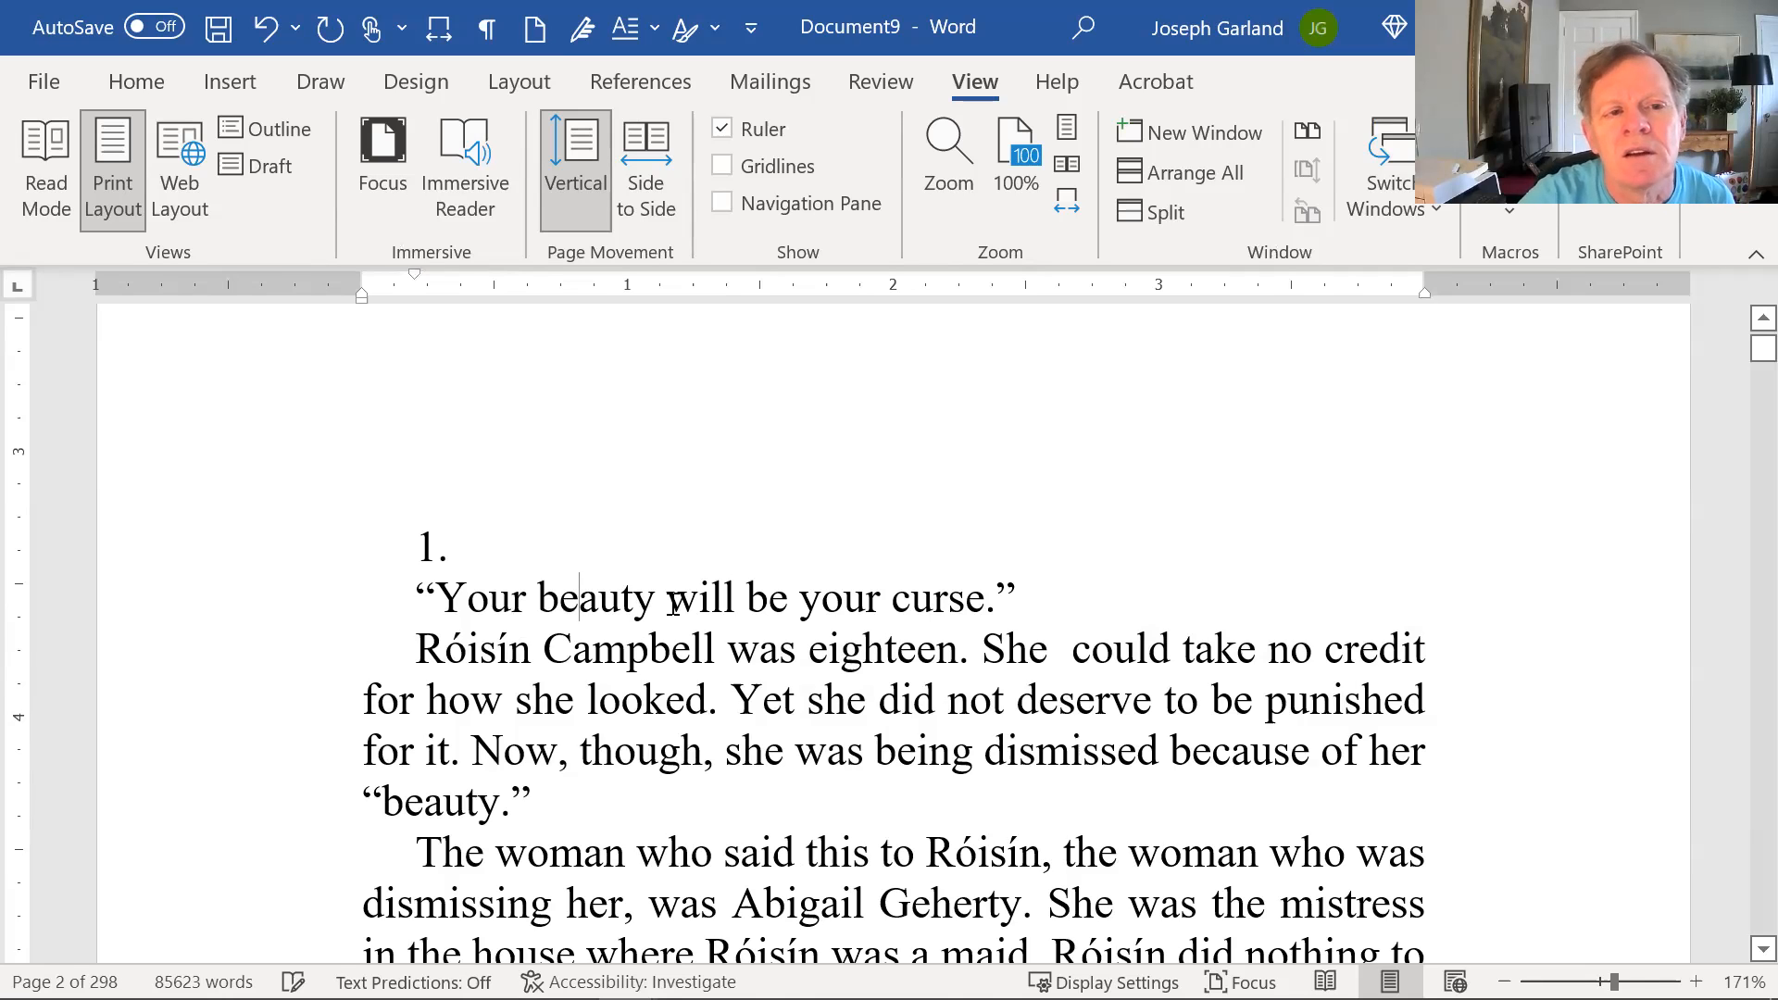
click(120, 87)
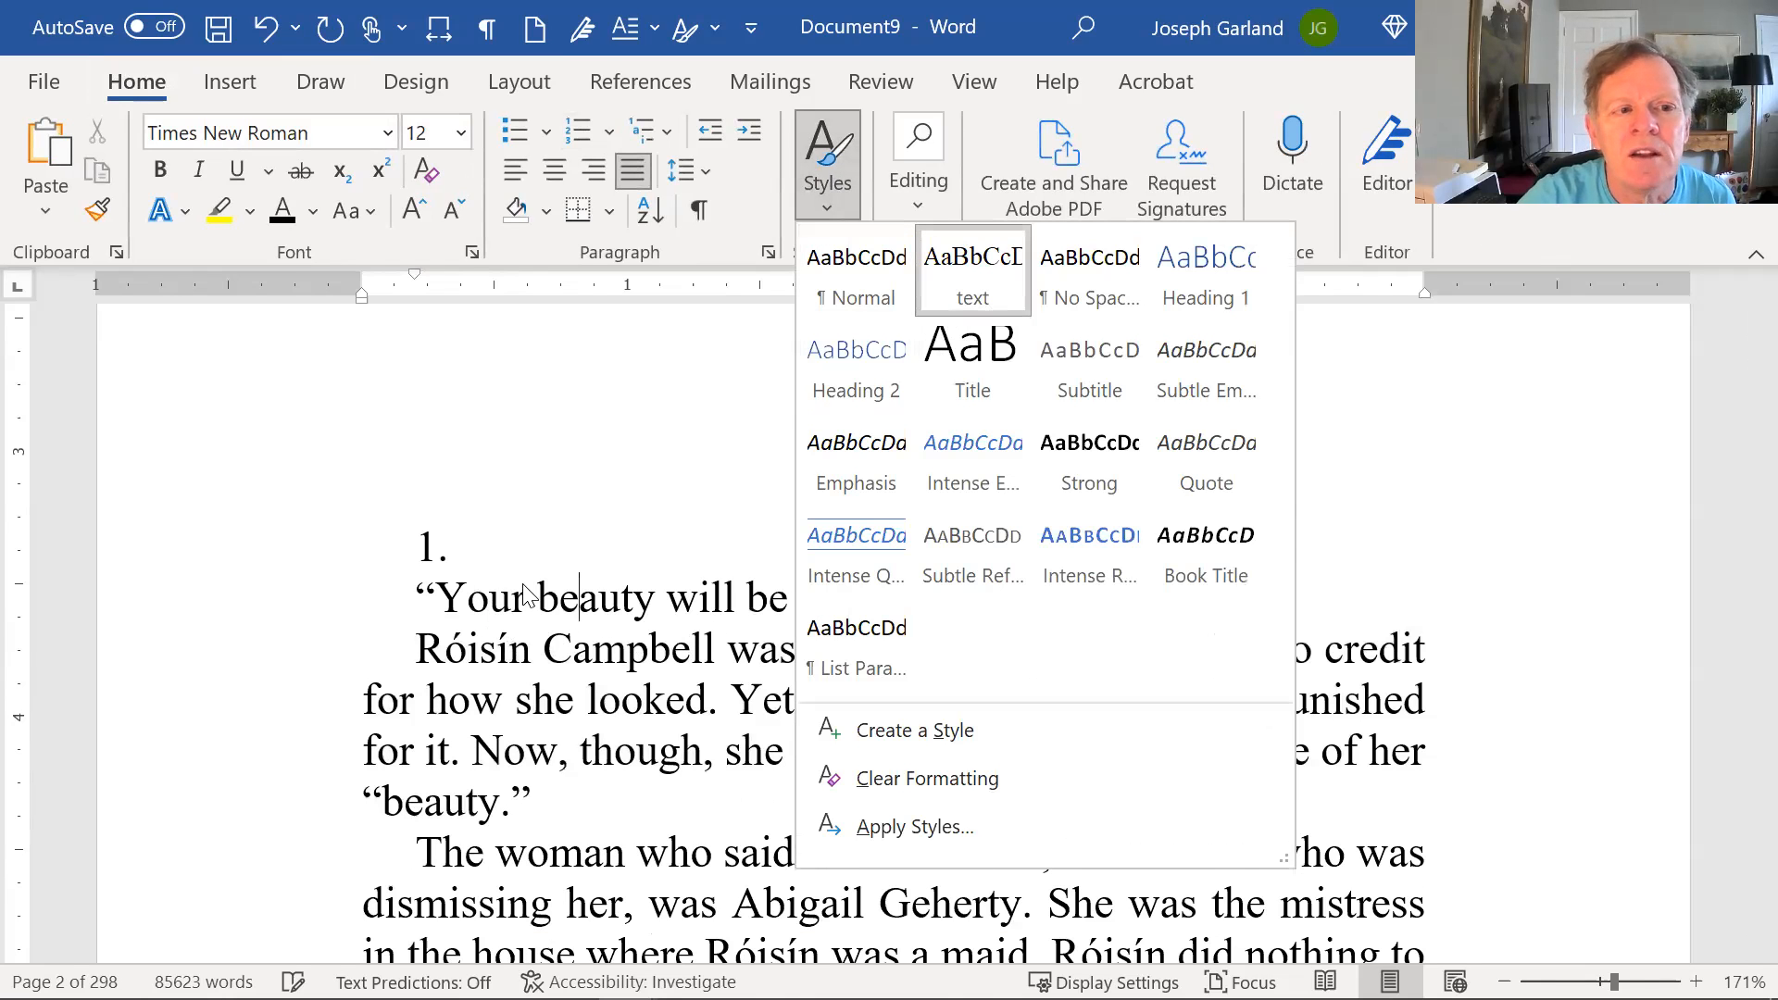
click(651, 608)
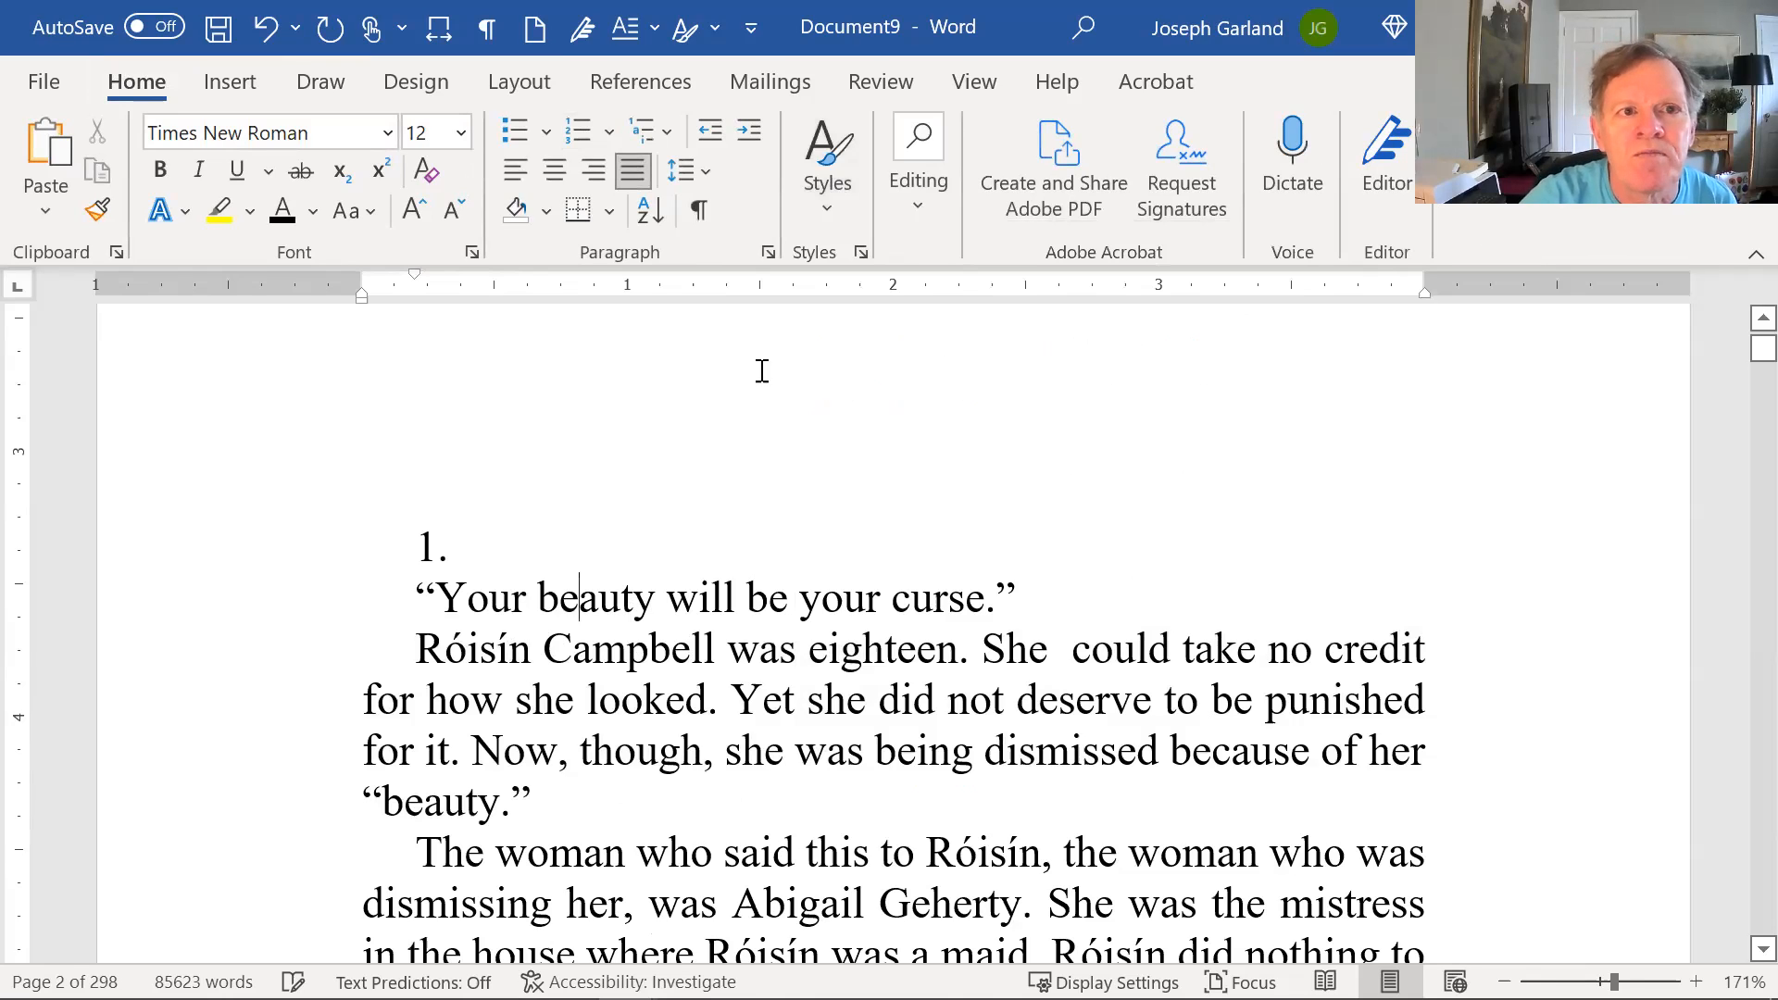
click(767, 252)
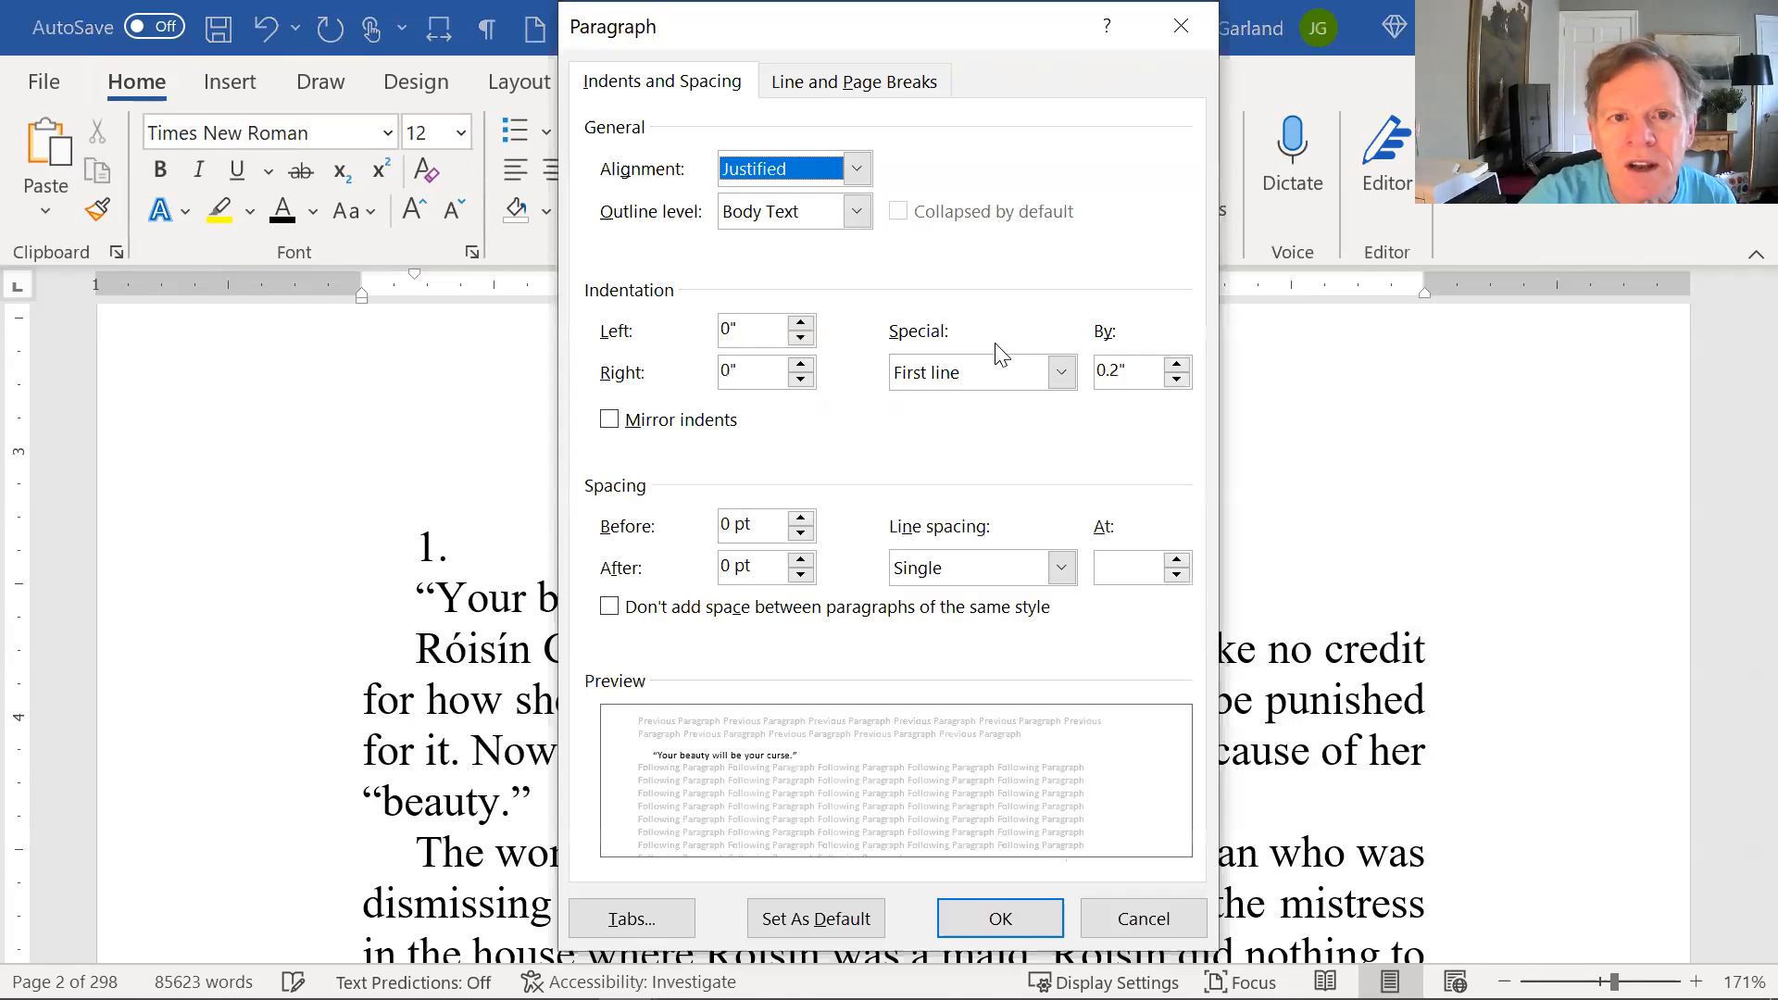
click(997, 383)
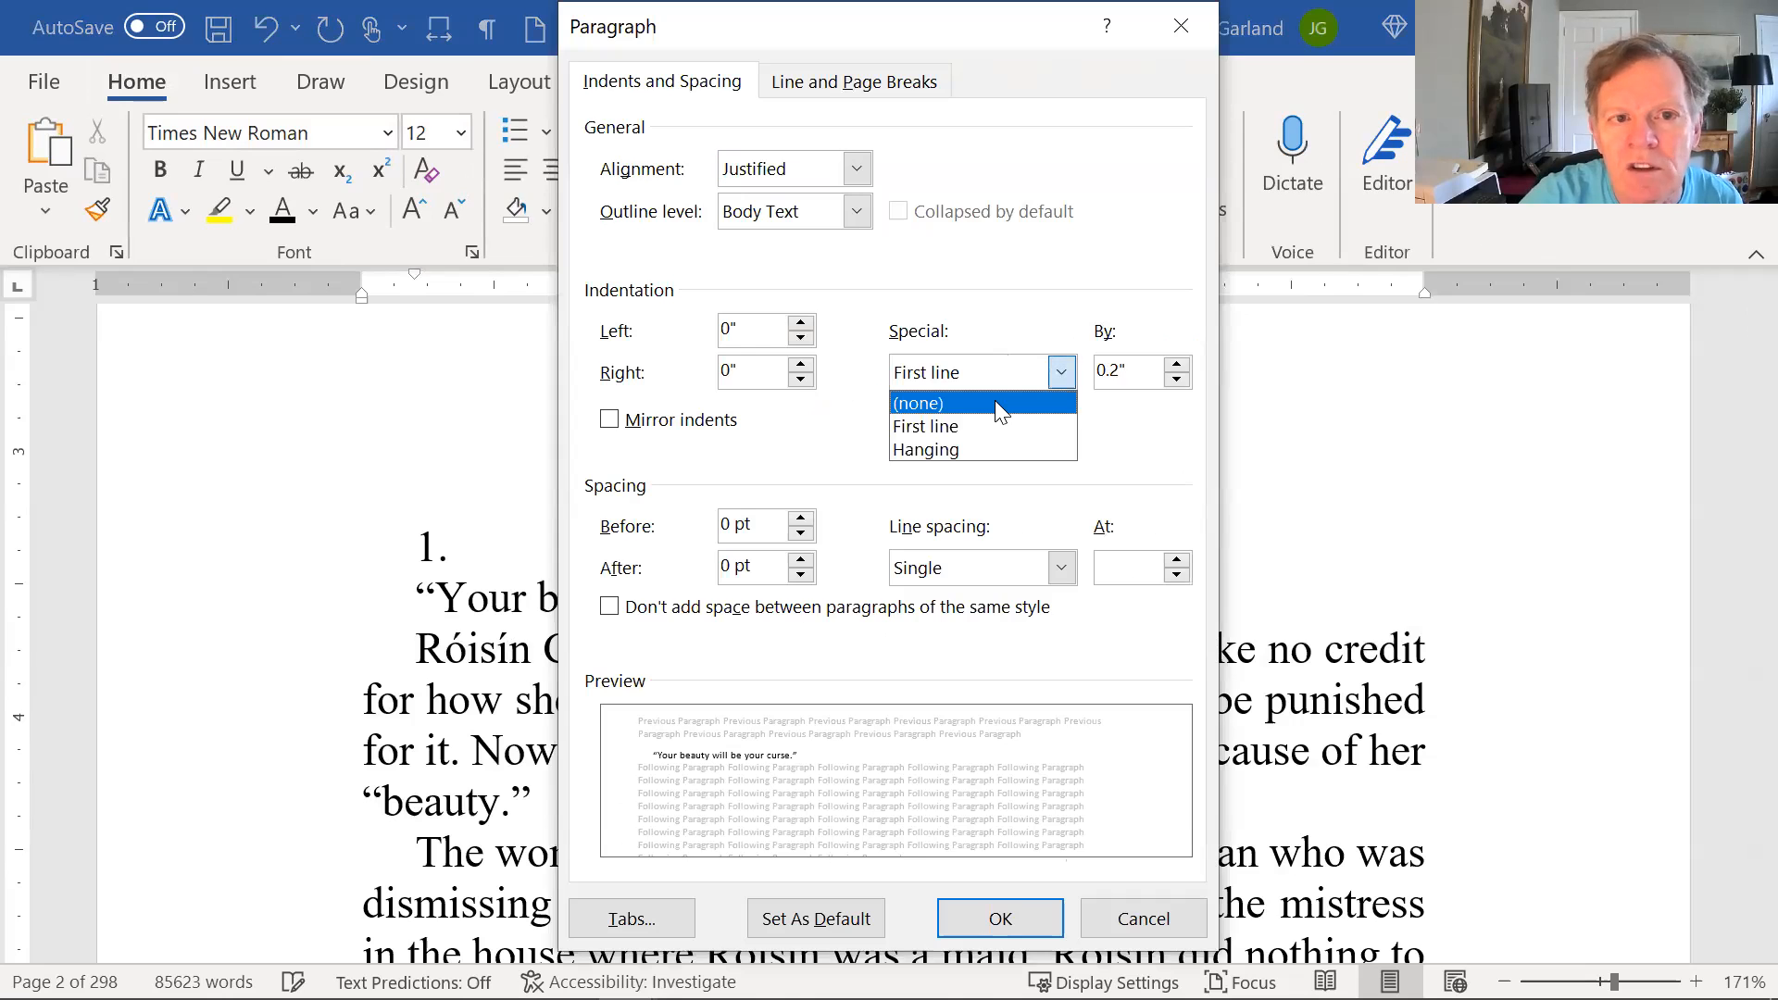
click(995, 400)
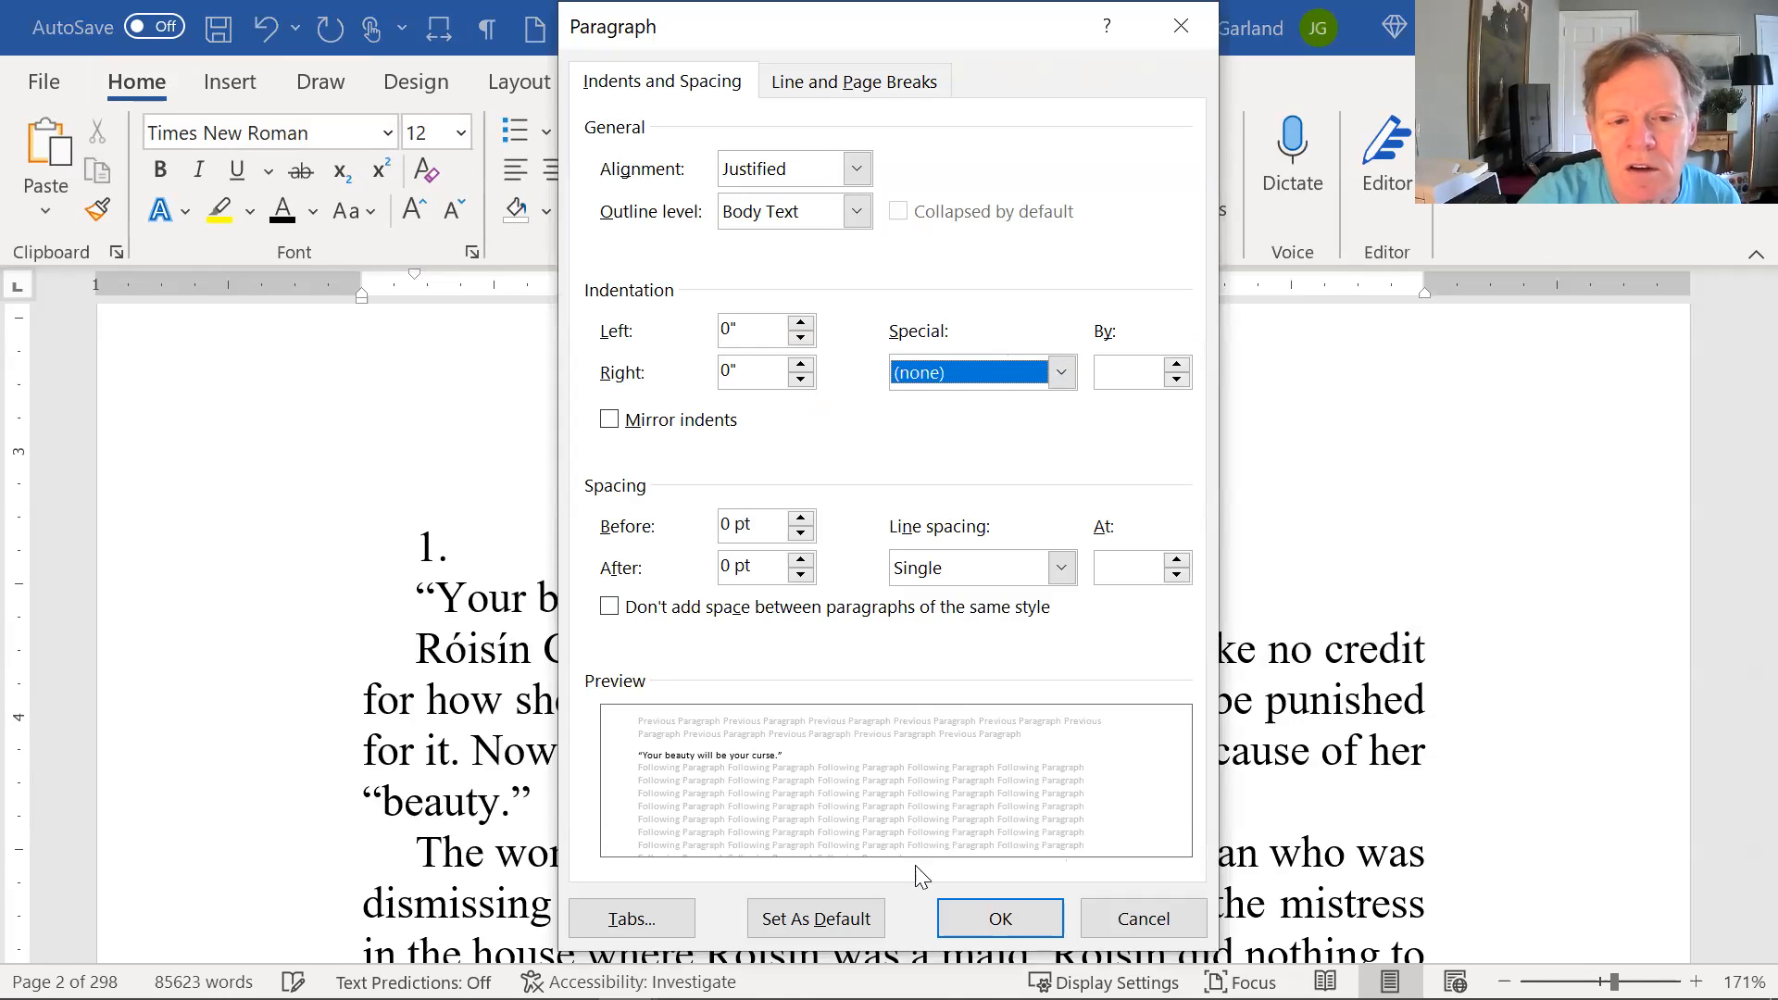
click(976, 910)
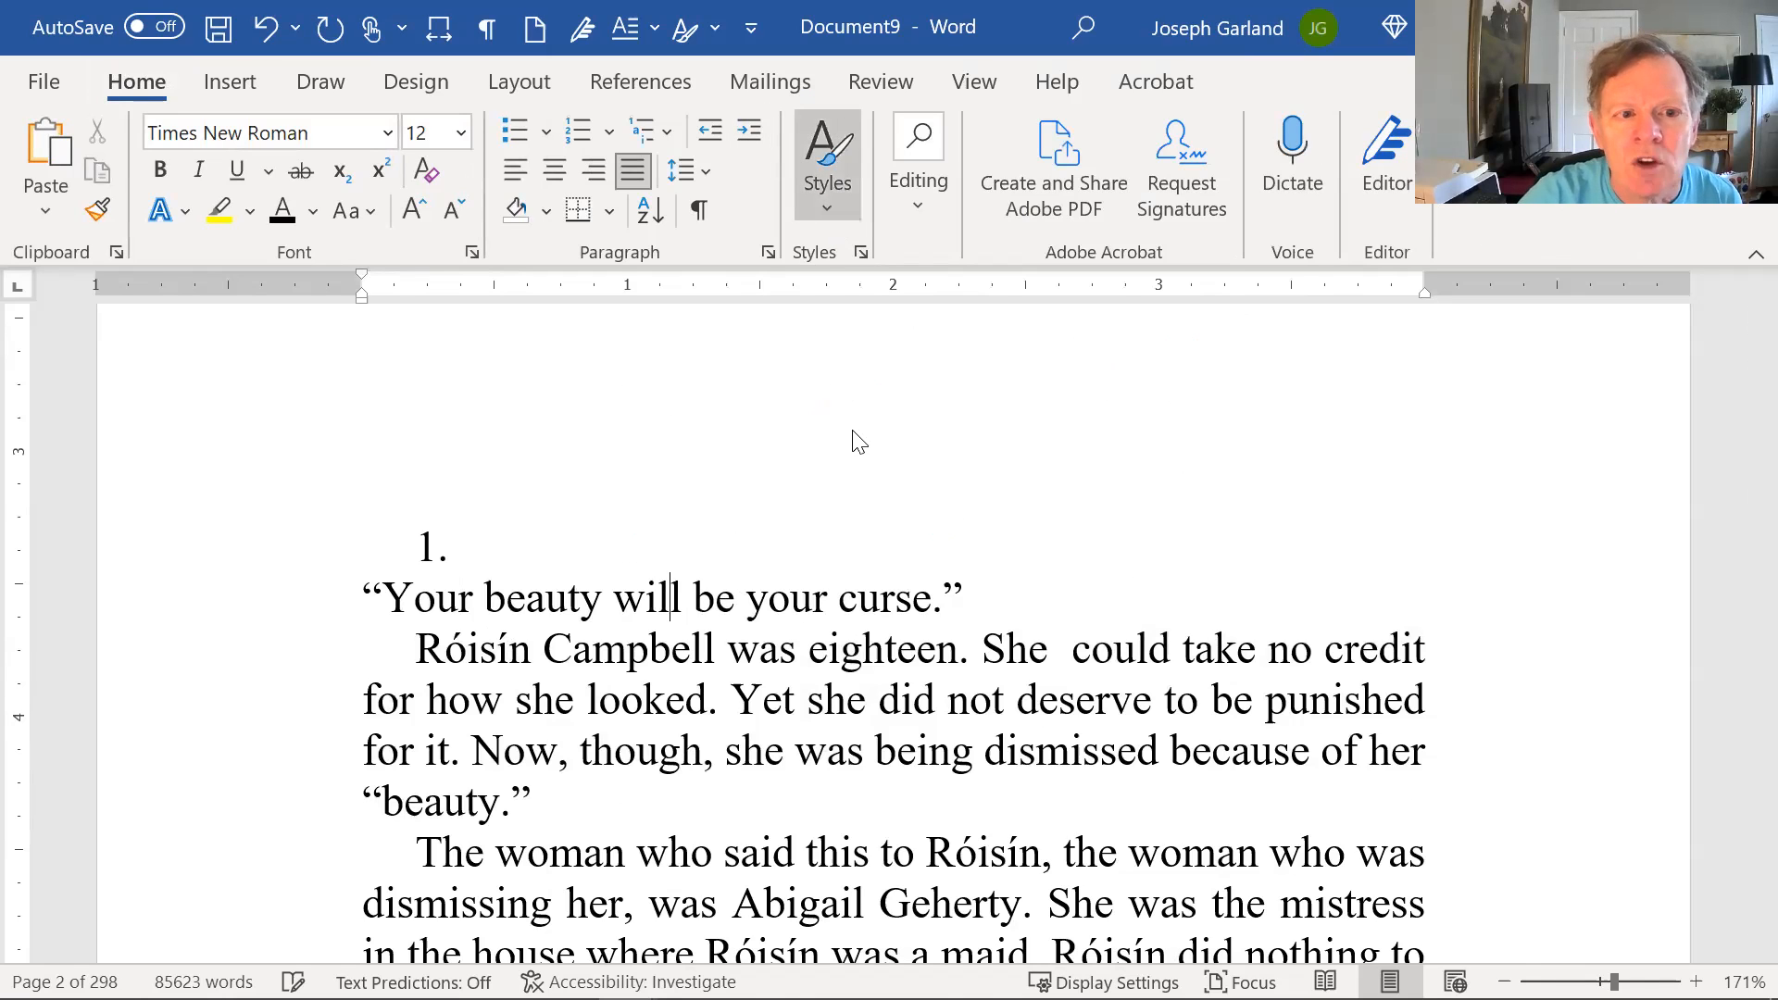
Step: Create a new style named "firstpara" from the unindented opening quote of chapter 1
click(897, 729)
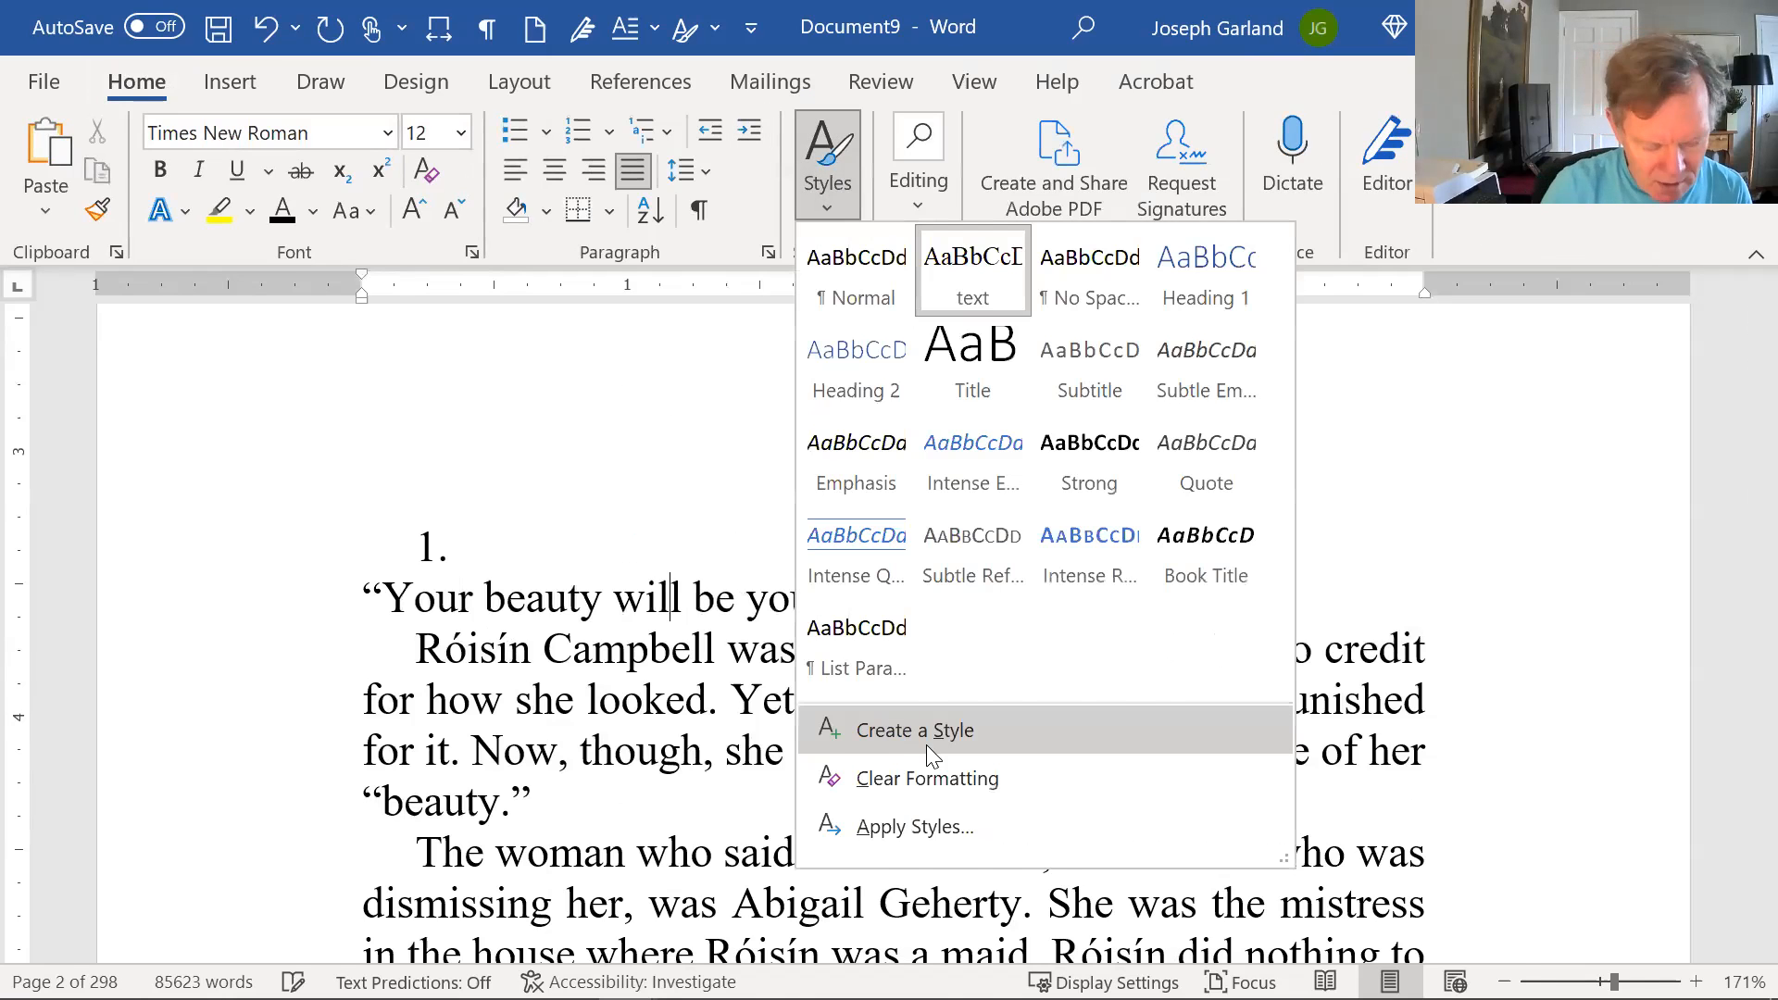
text(firstpara)
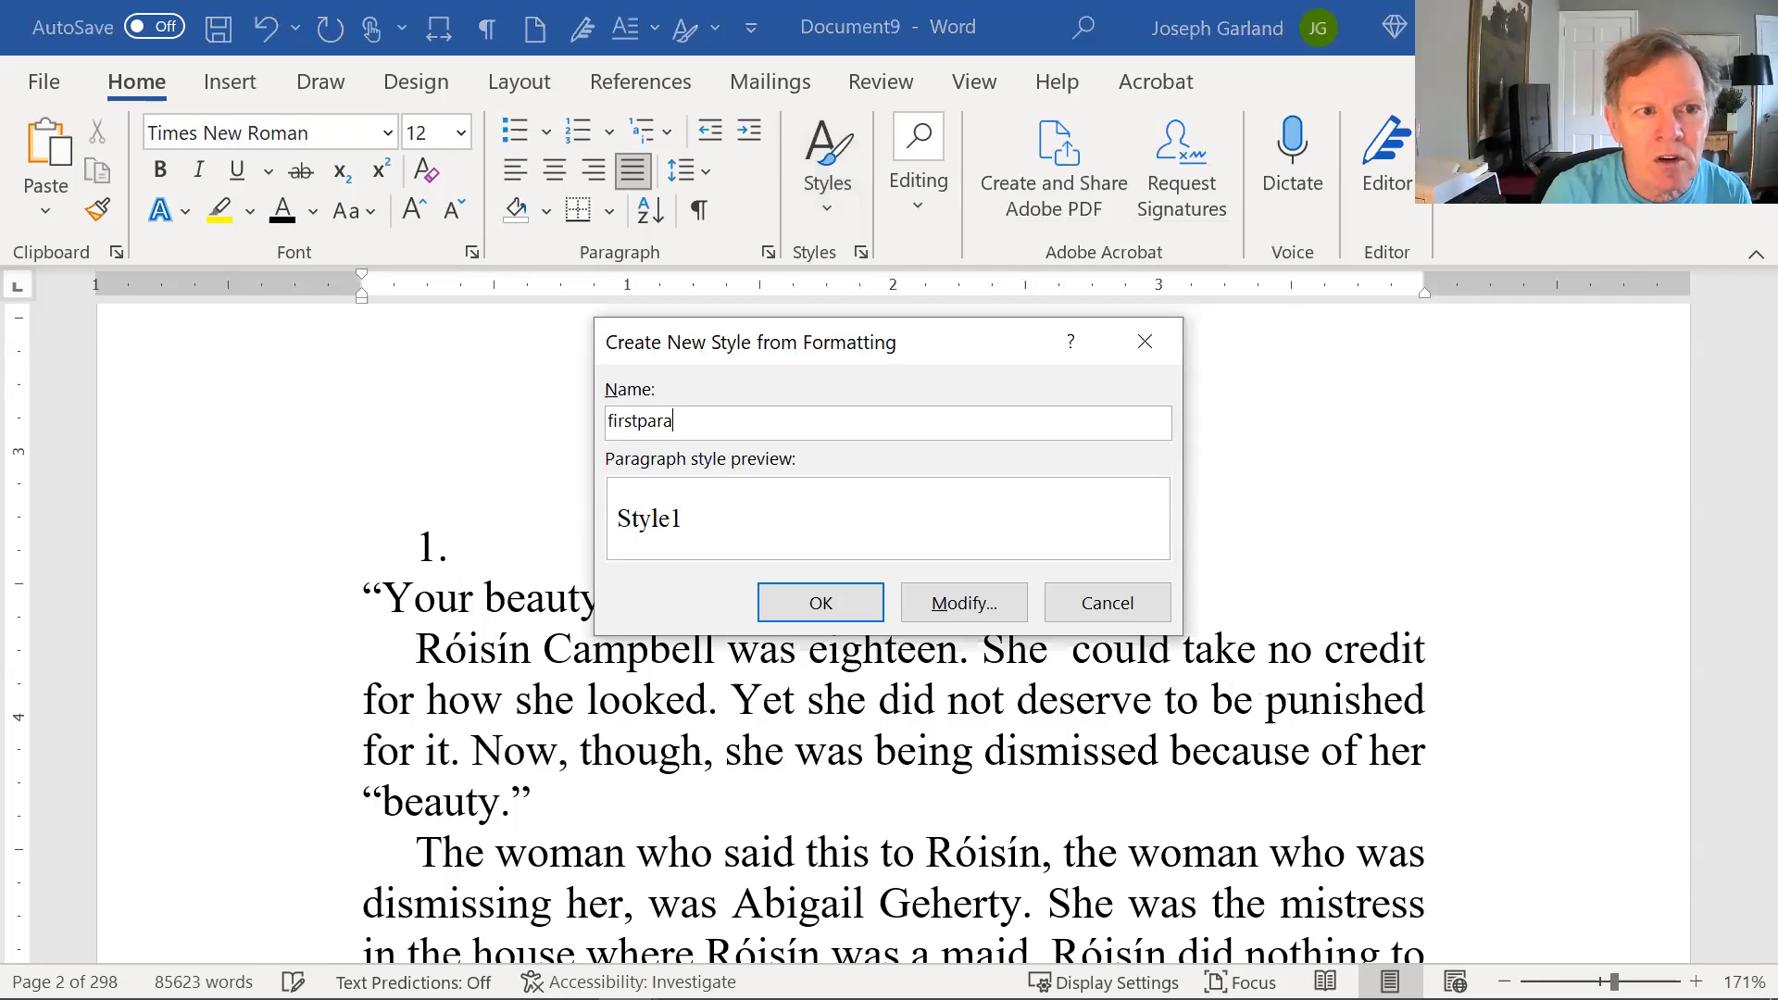
key(Return)
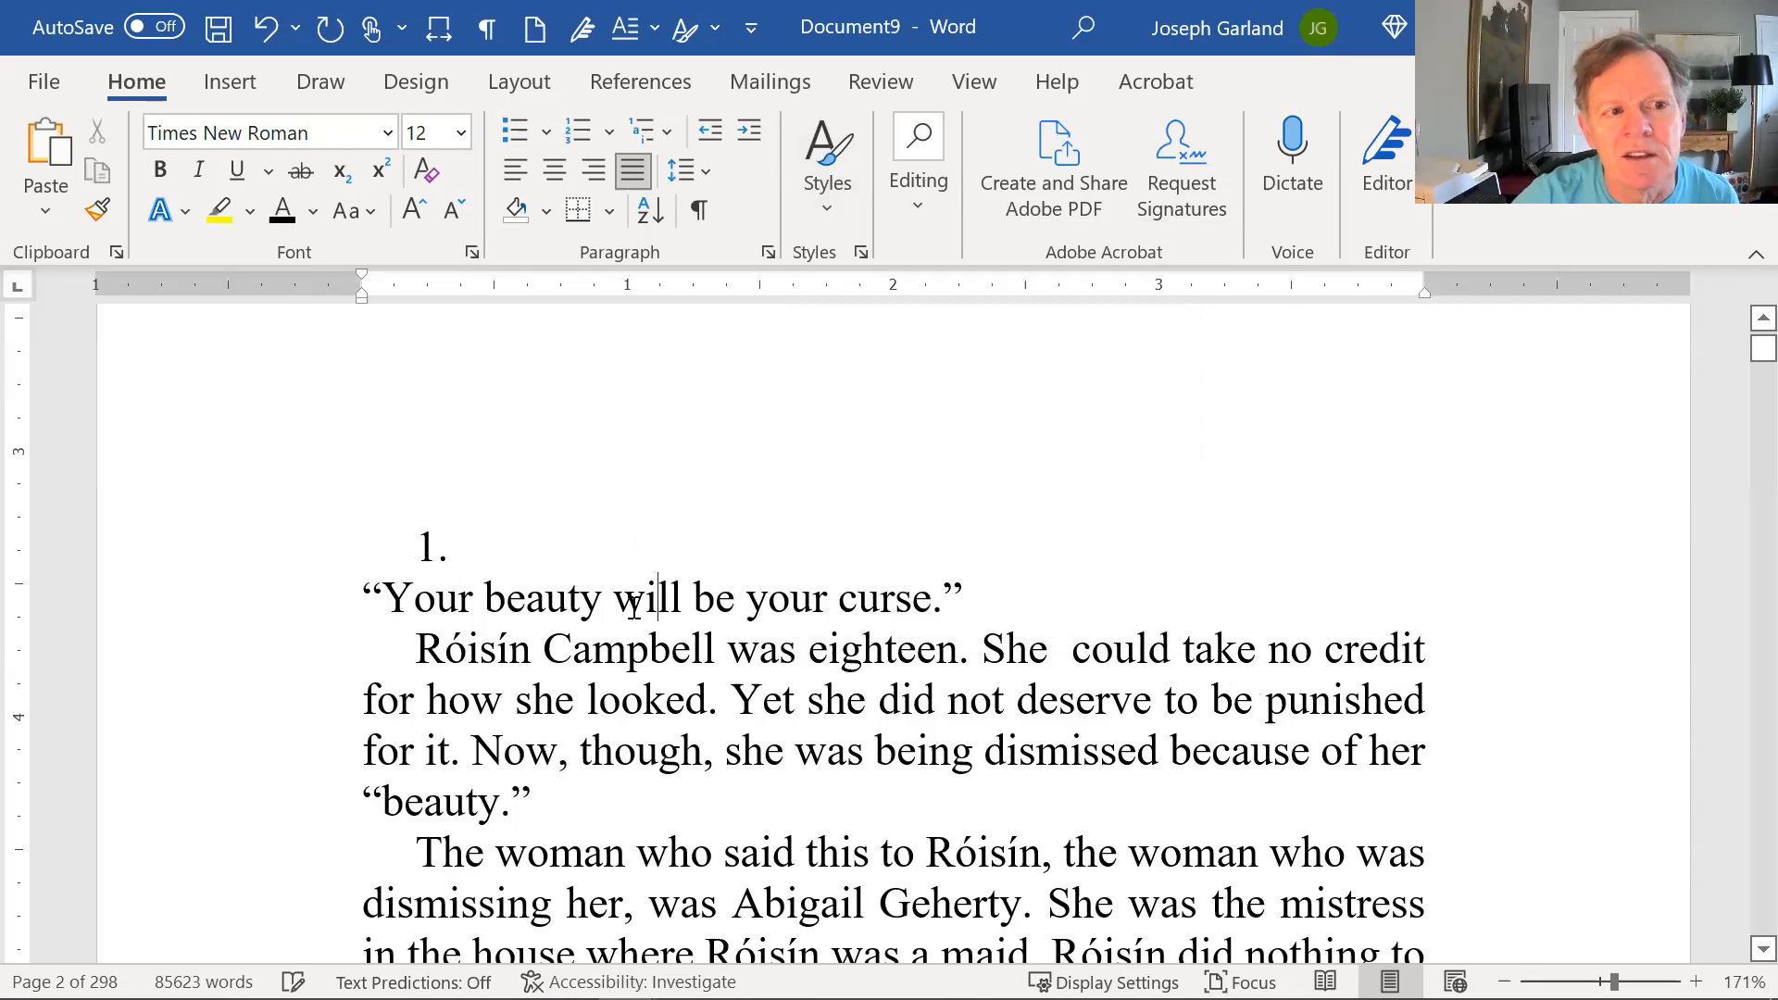
Step: Join the stray "I" below the chapter 2 number with the paragraph after it so it reads "It was just about a year earlier"
scroll(634, 605, down, 3)
scroll(634, 598, down, 6)
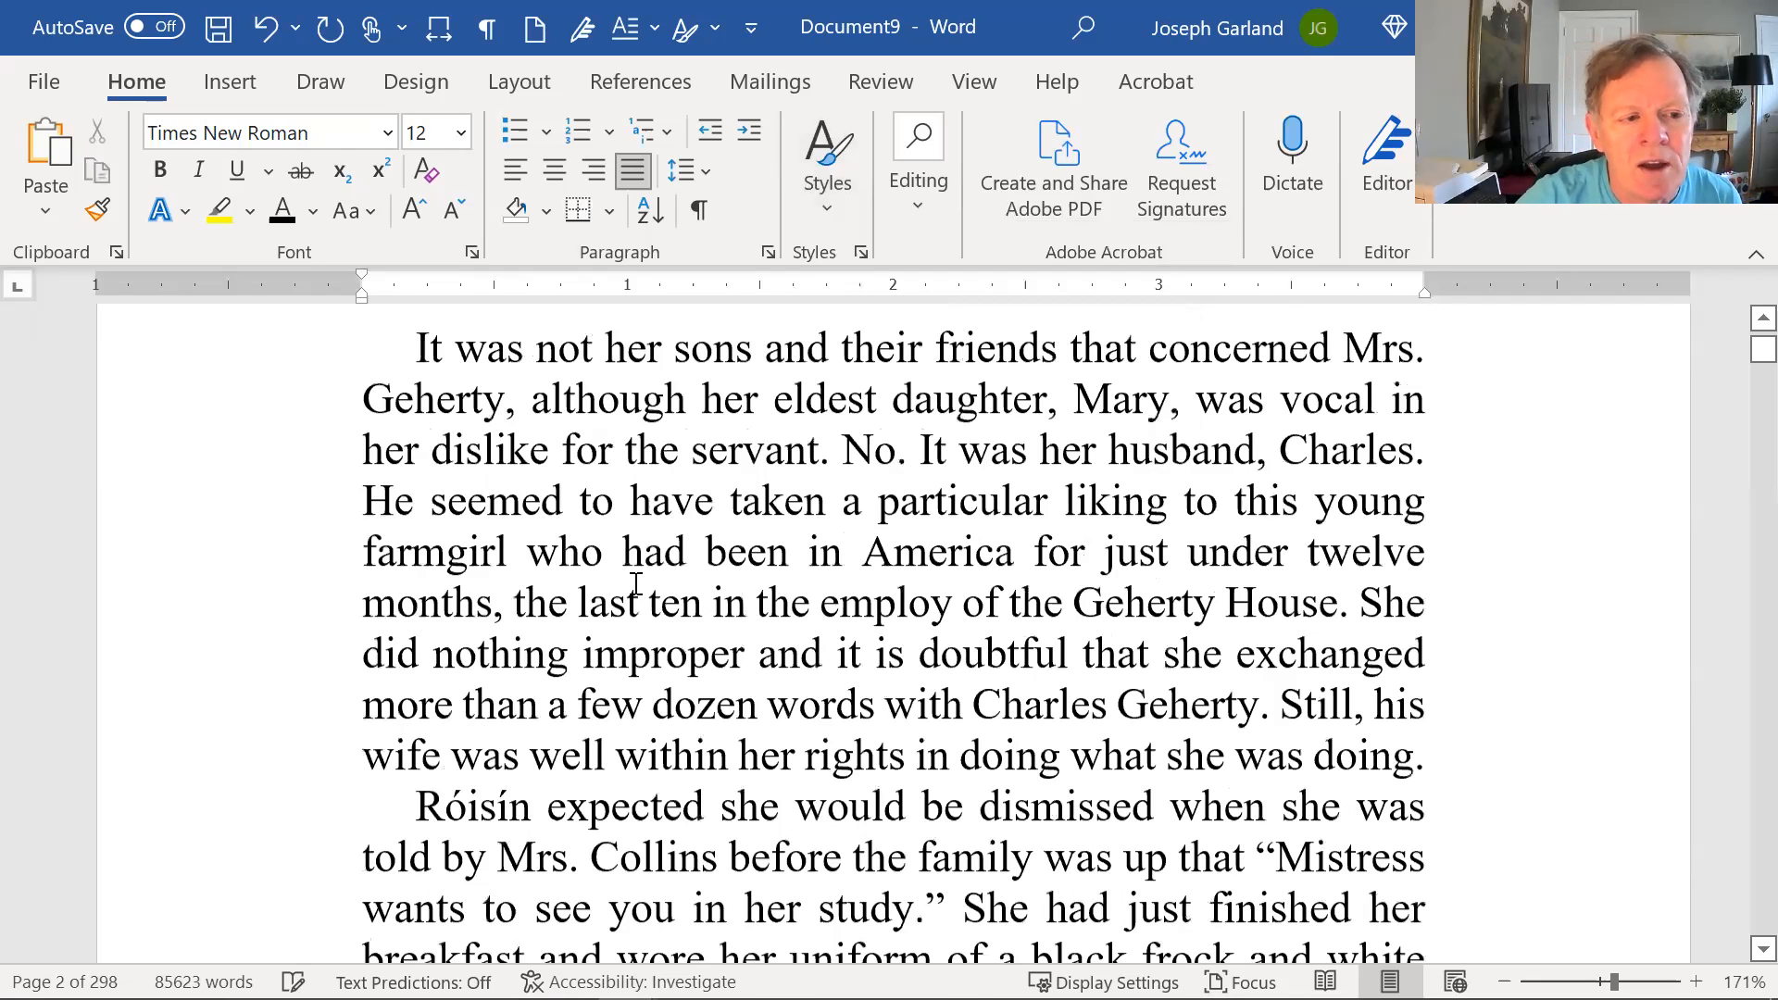
scroll(633, 590, down, 10)
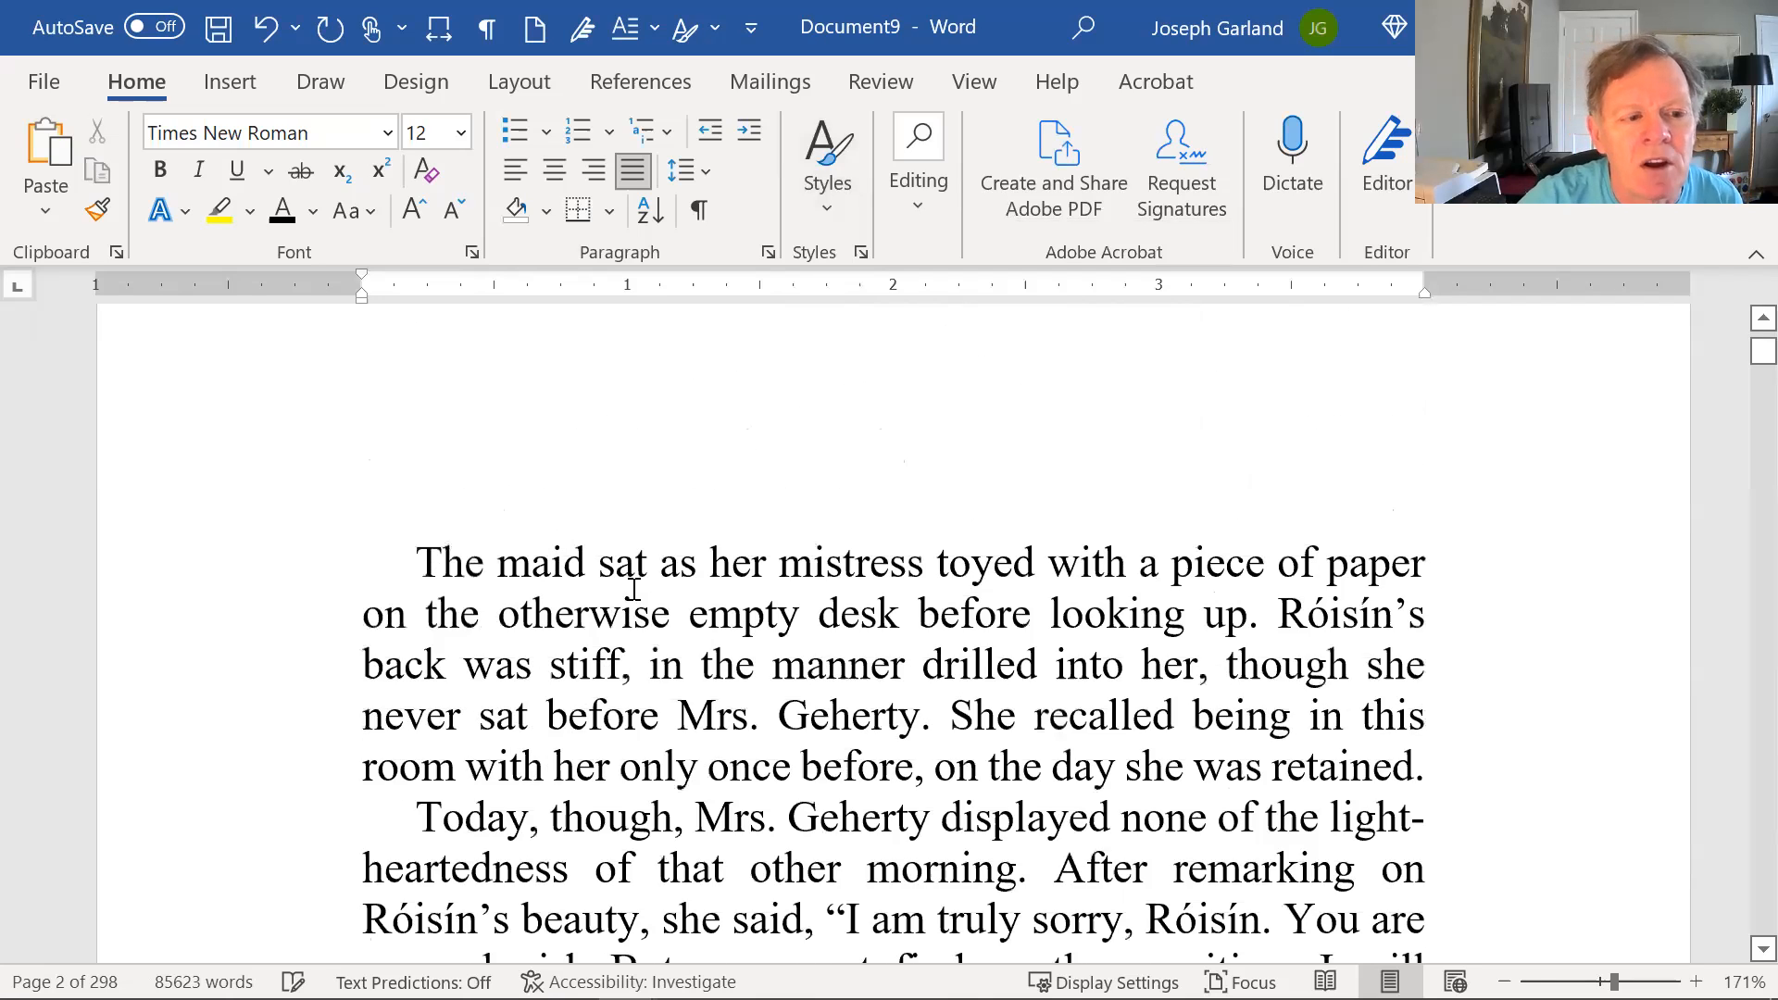
scroll(634, 590, down, 20)
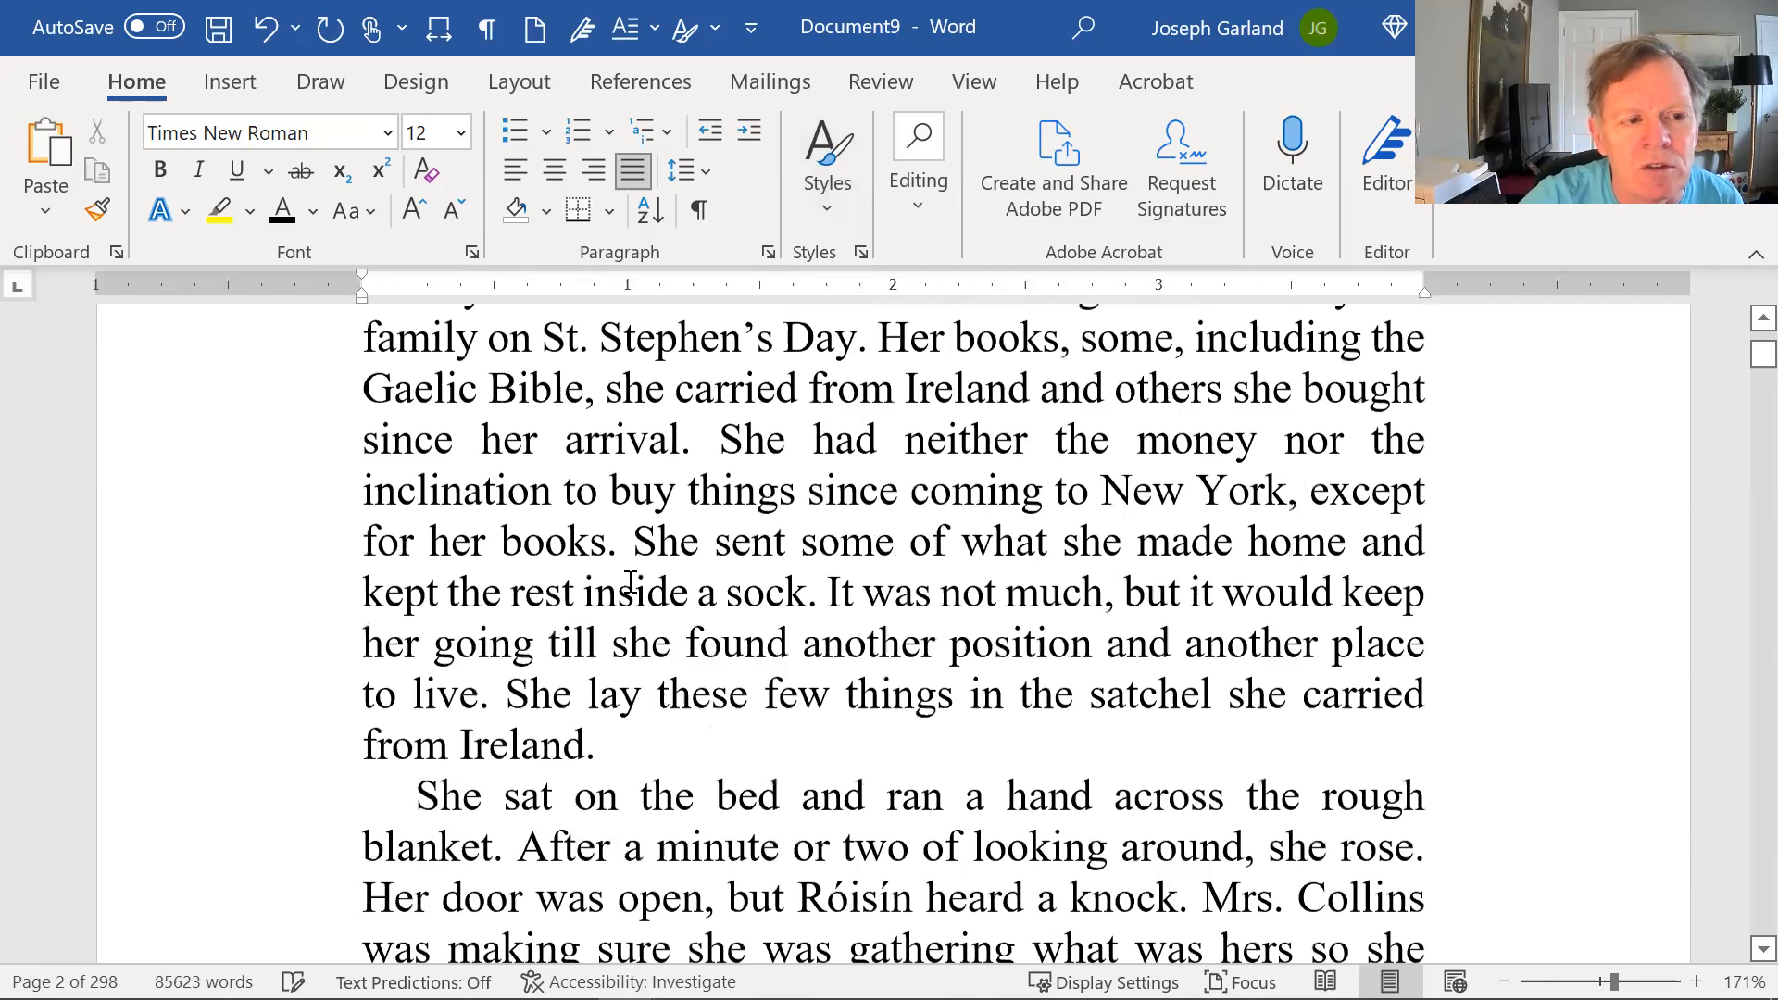
scroll(630, 580, down, 20)
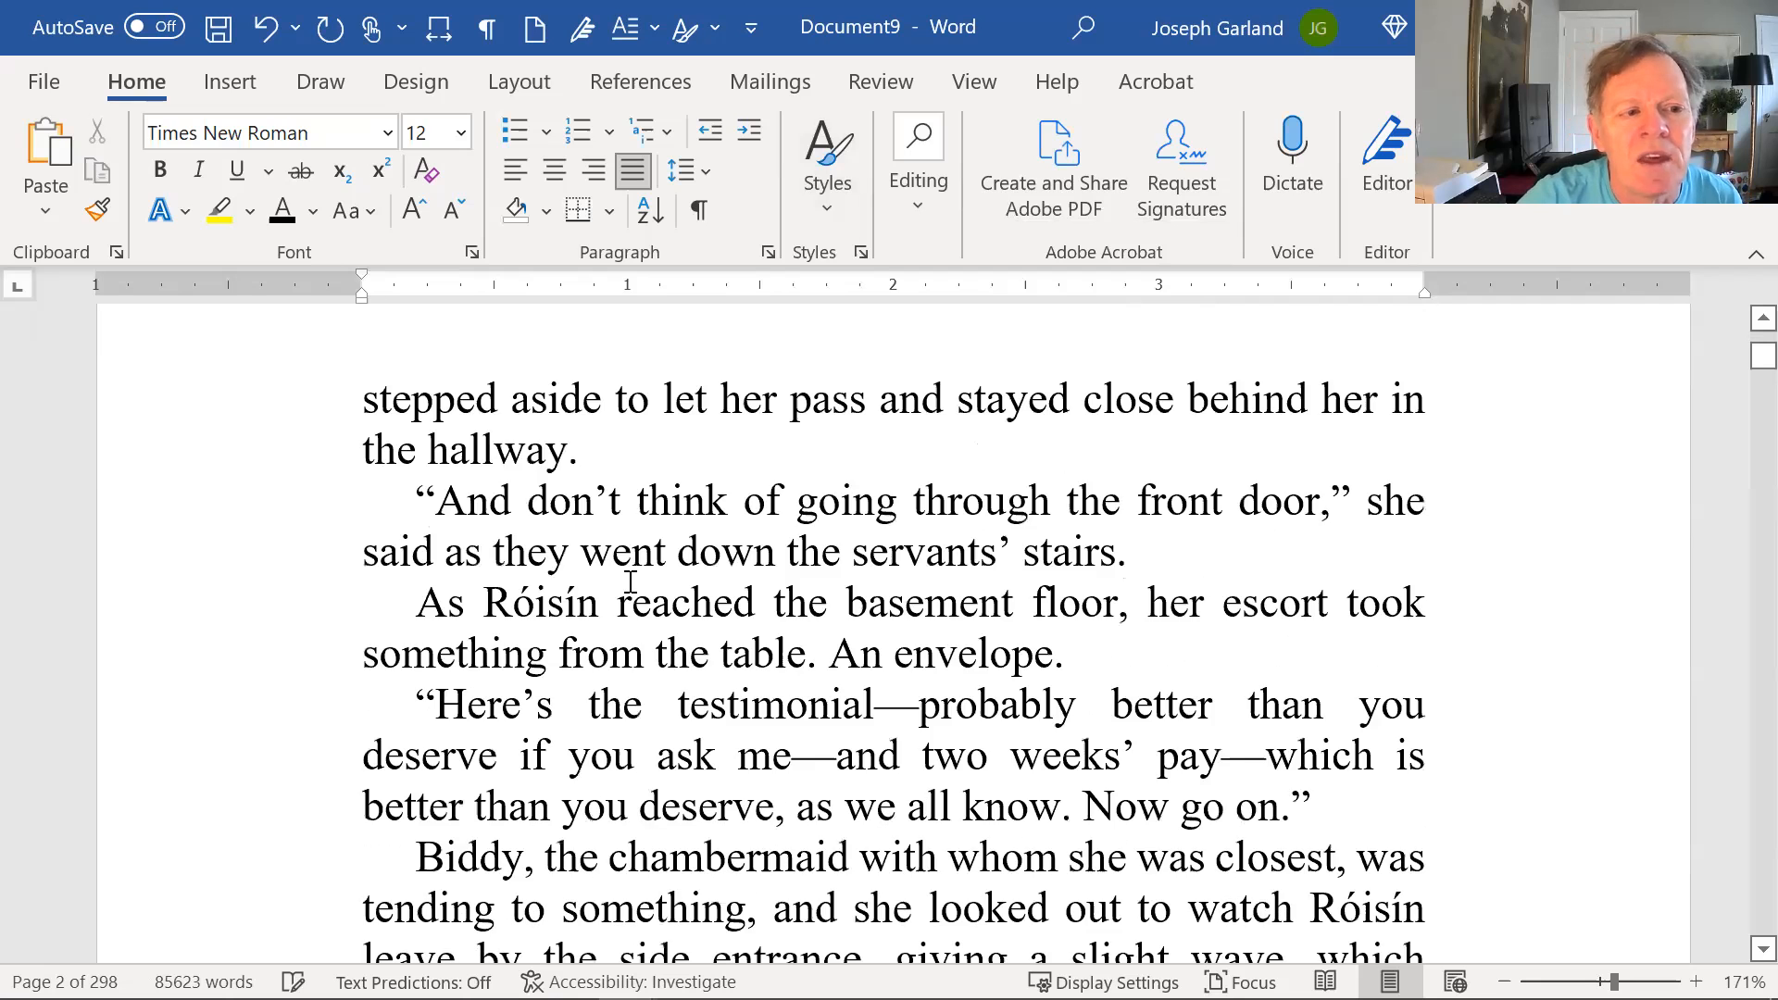
click(483, 619)
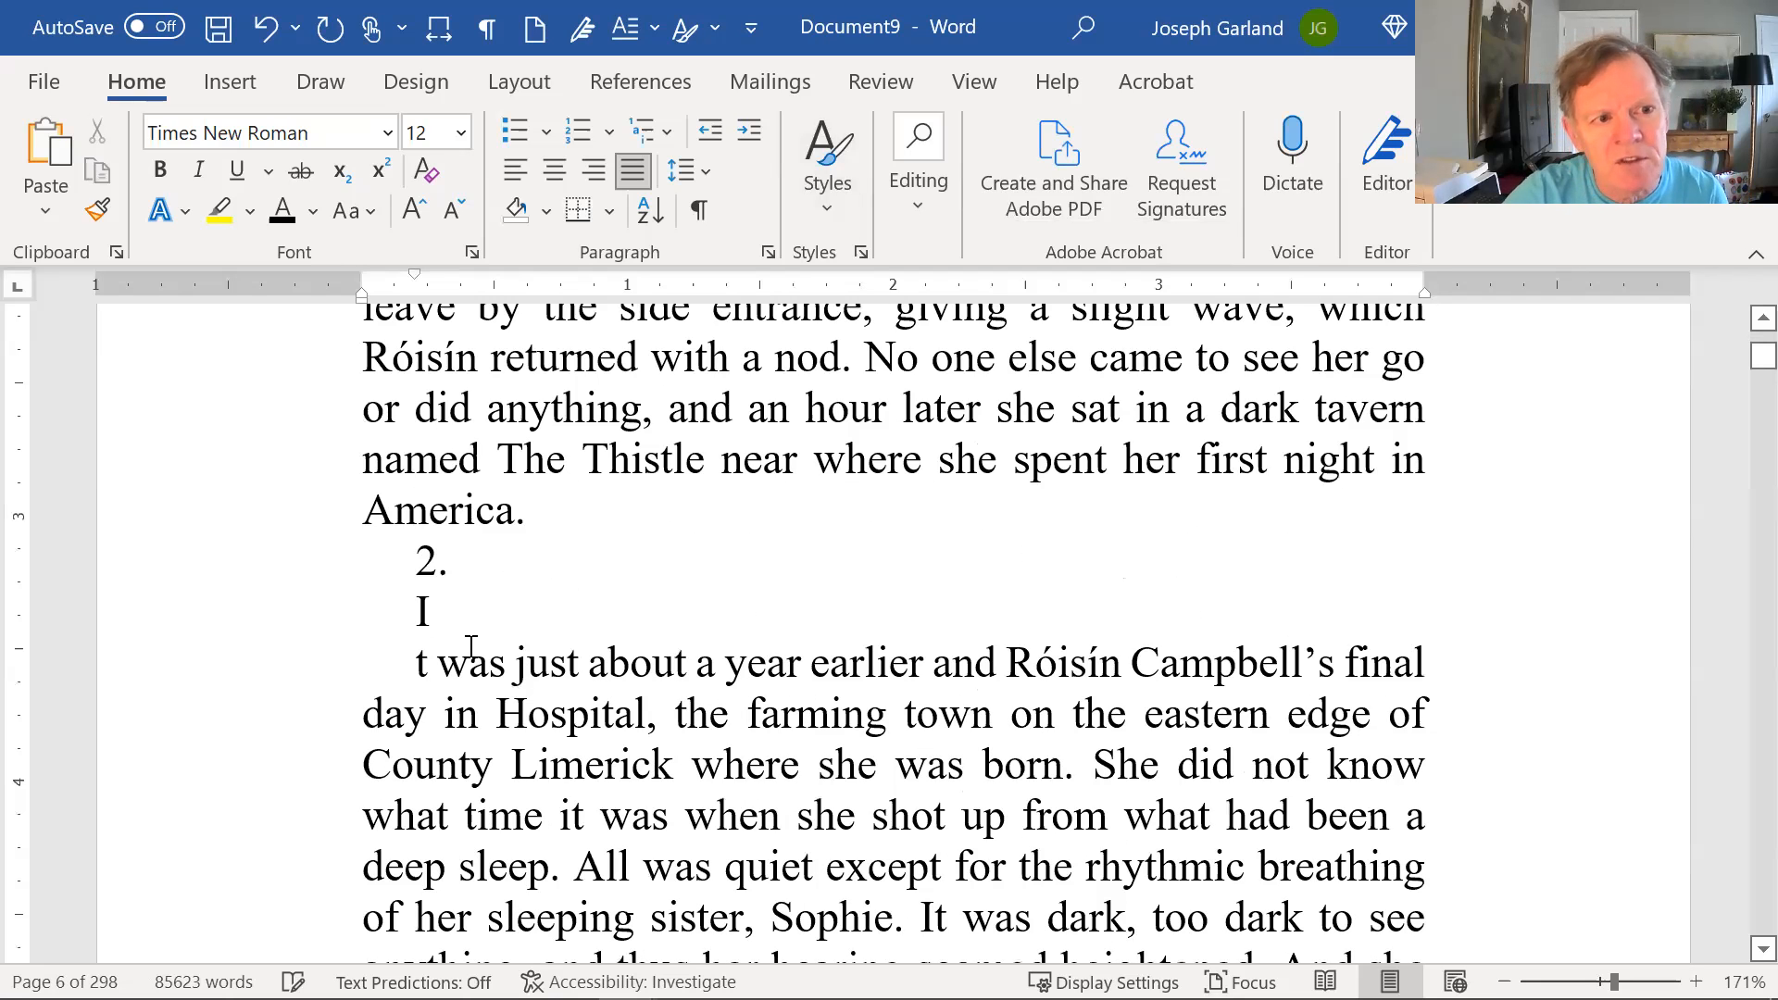
key(Delete)
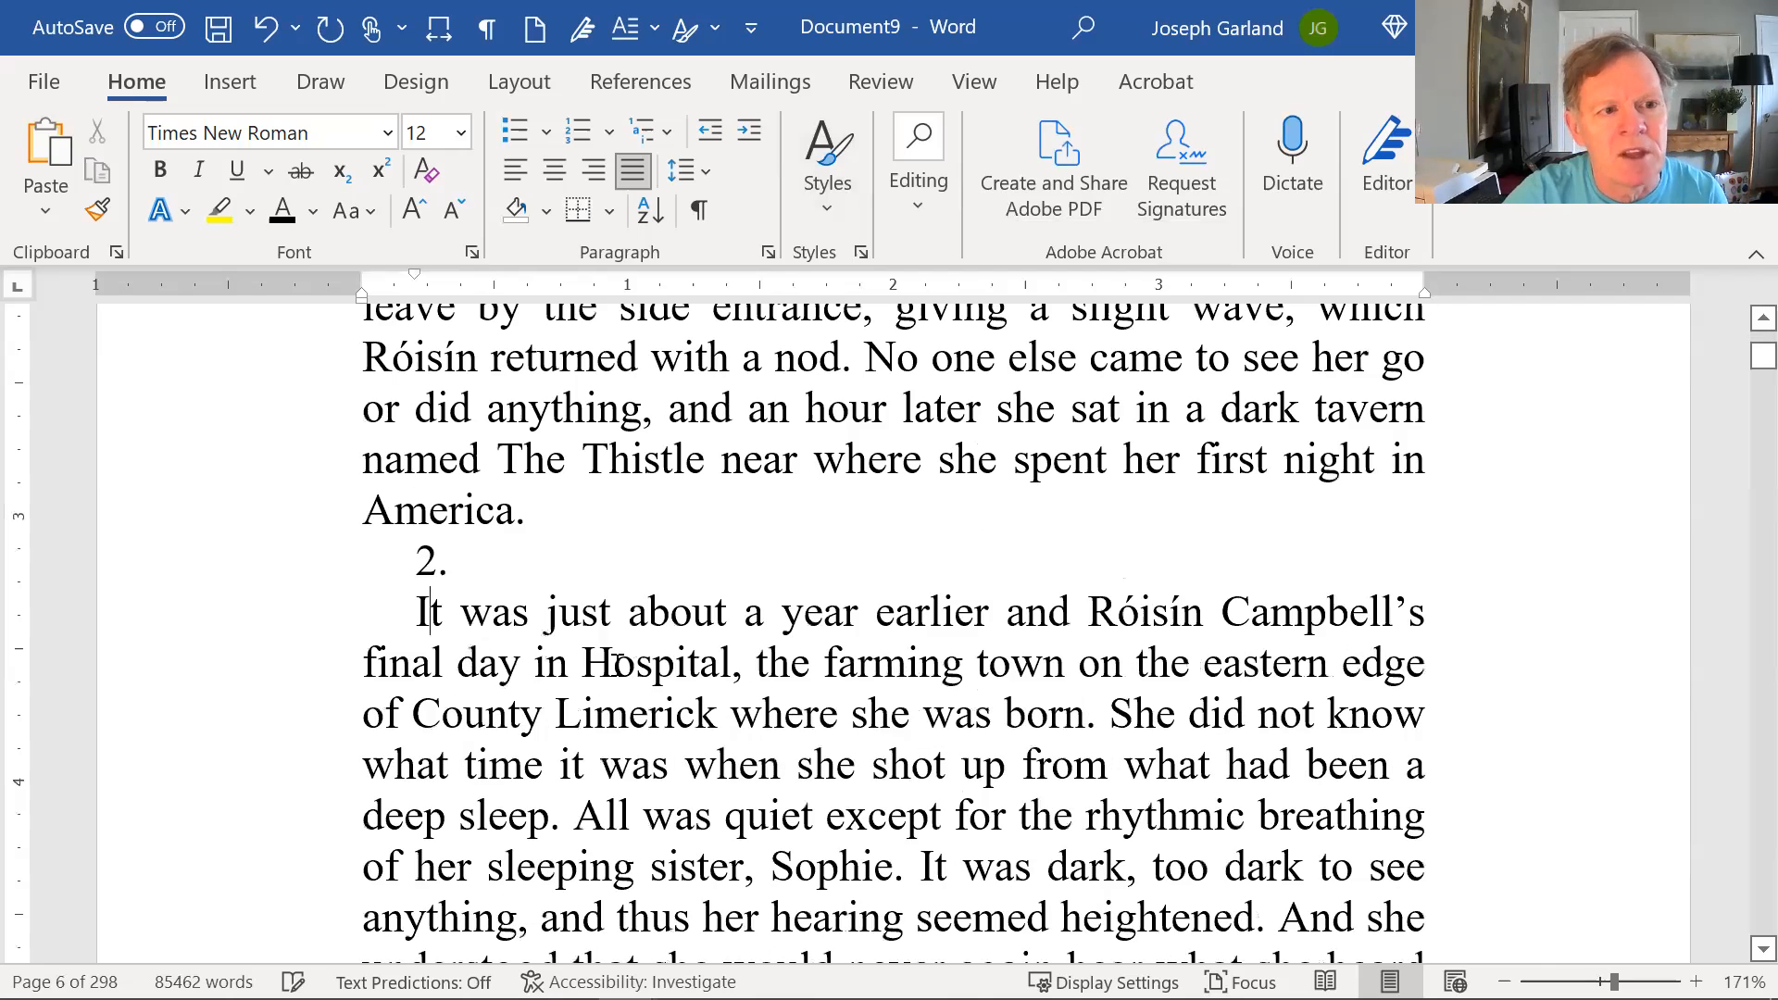
Step: Apply the "firstpara" style to the first paragraph of chapter 2
click(727, 611)
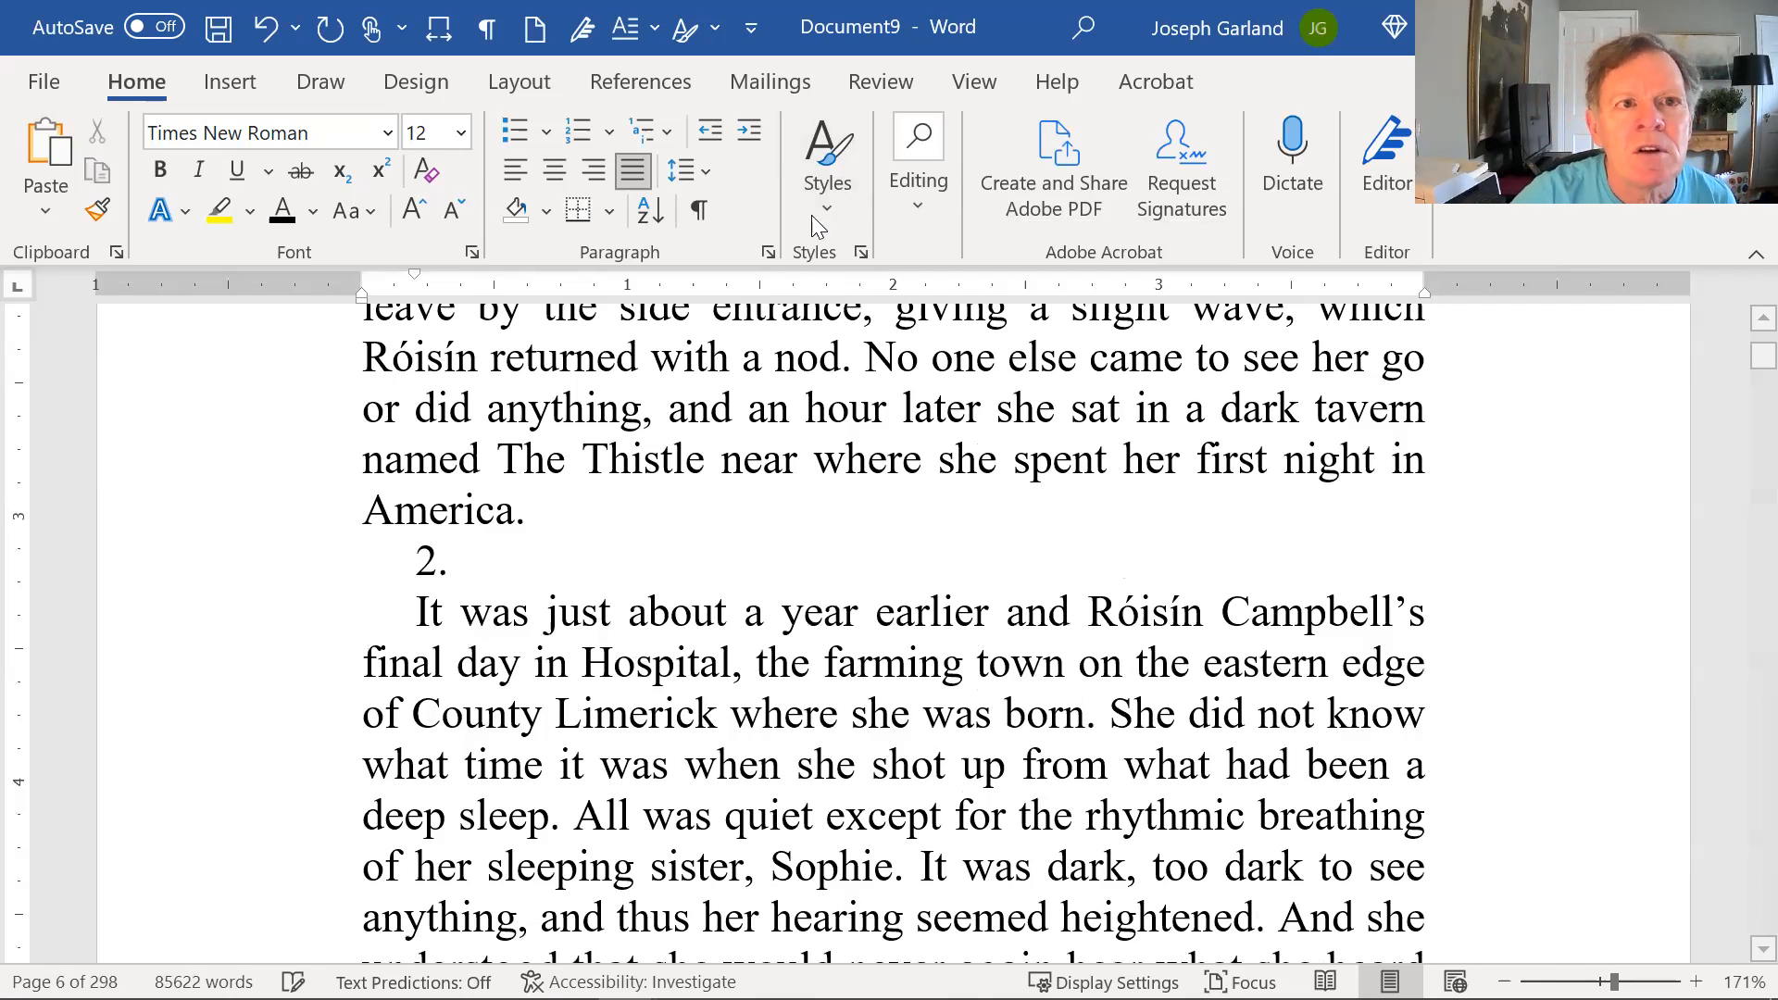
click(831, 160)
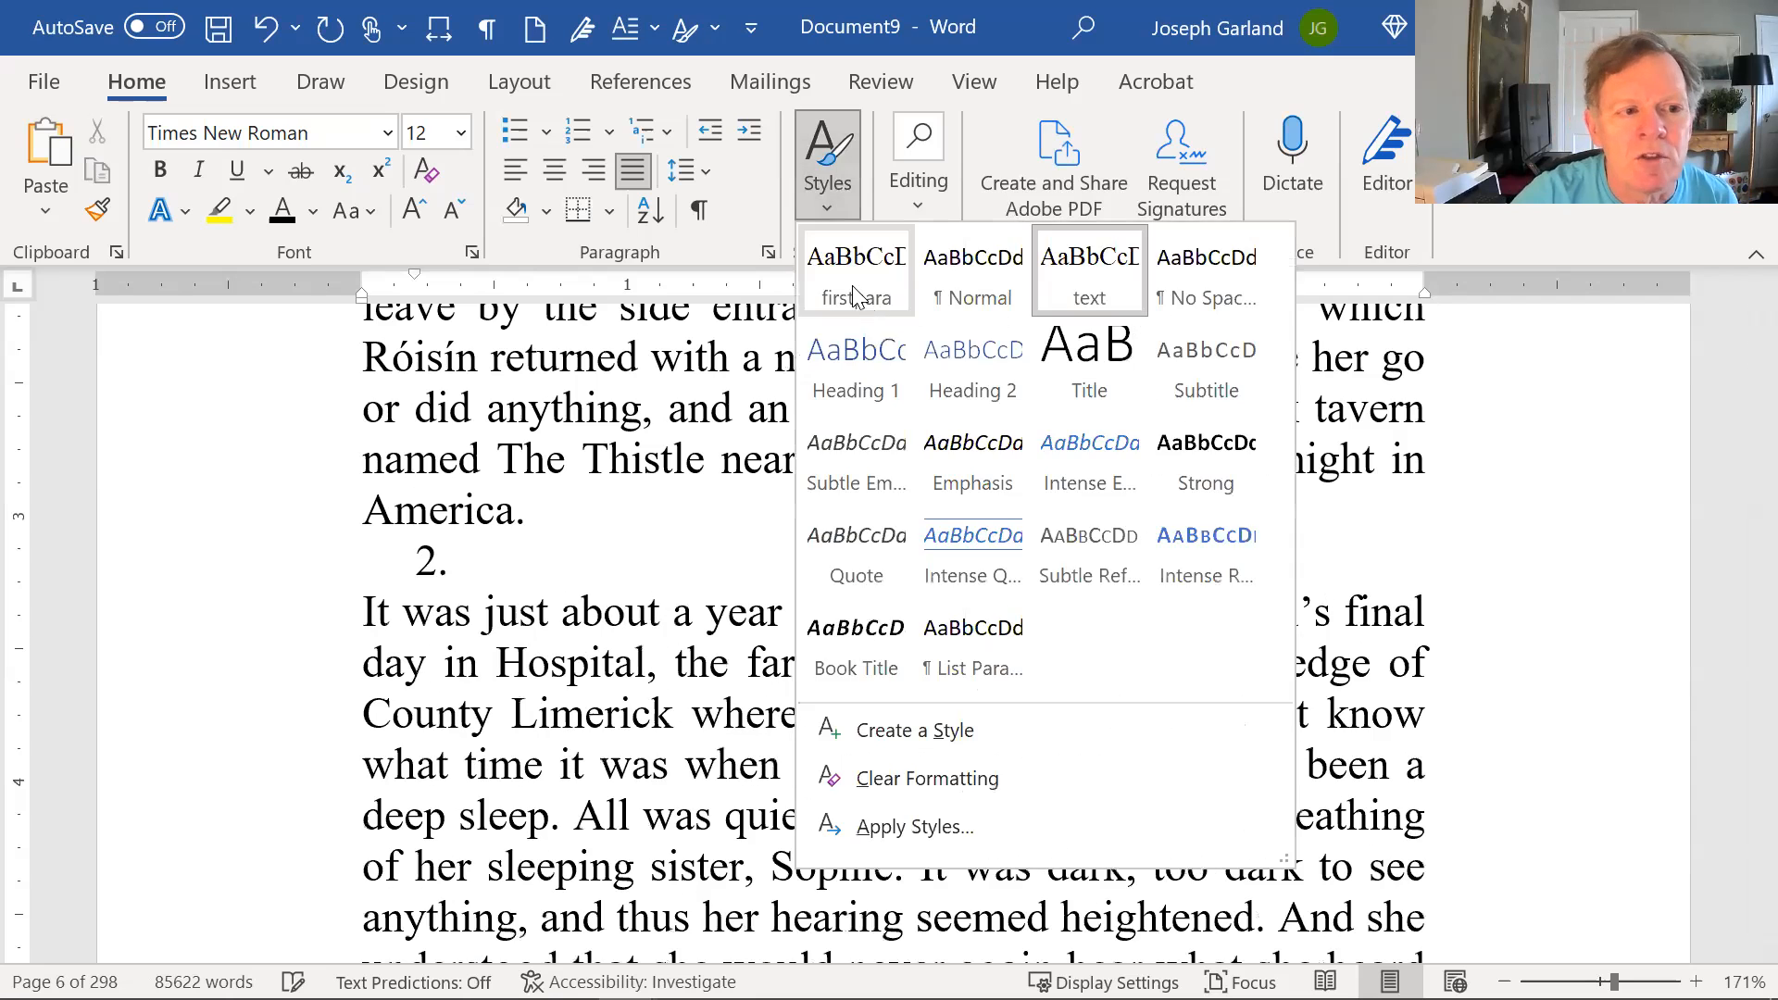
click(852, 286)
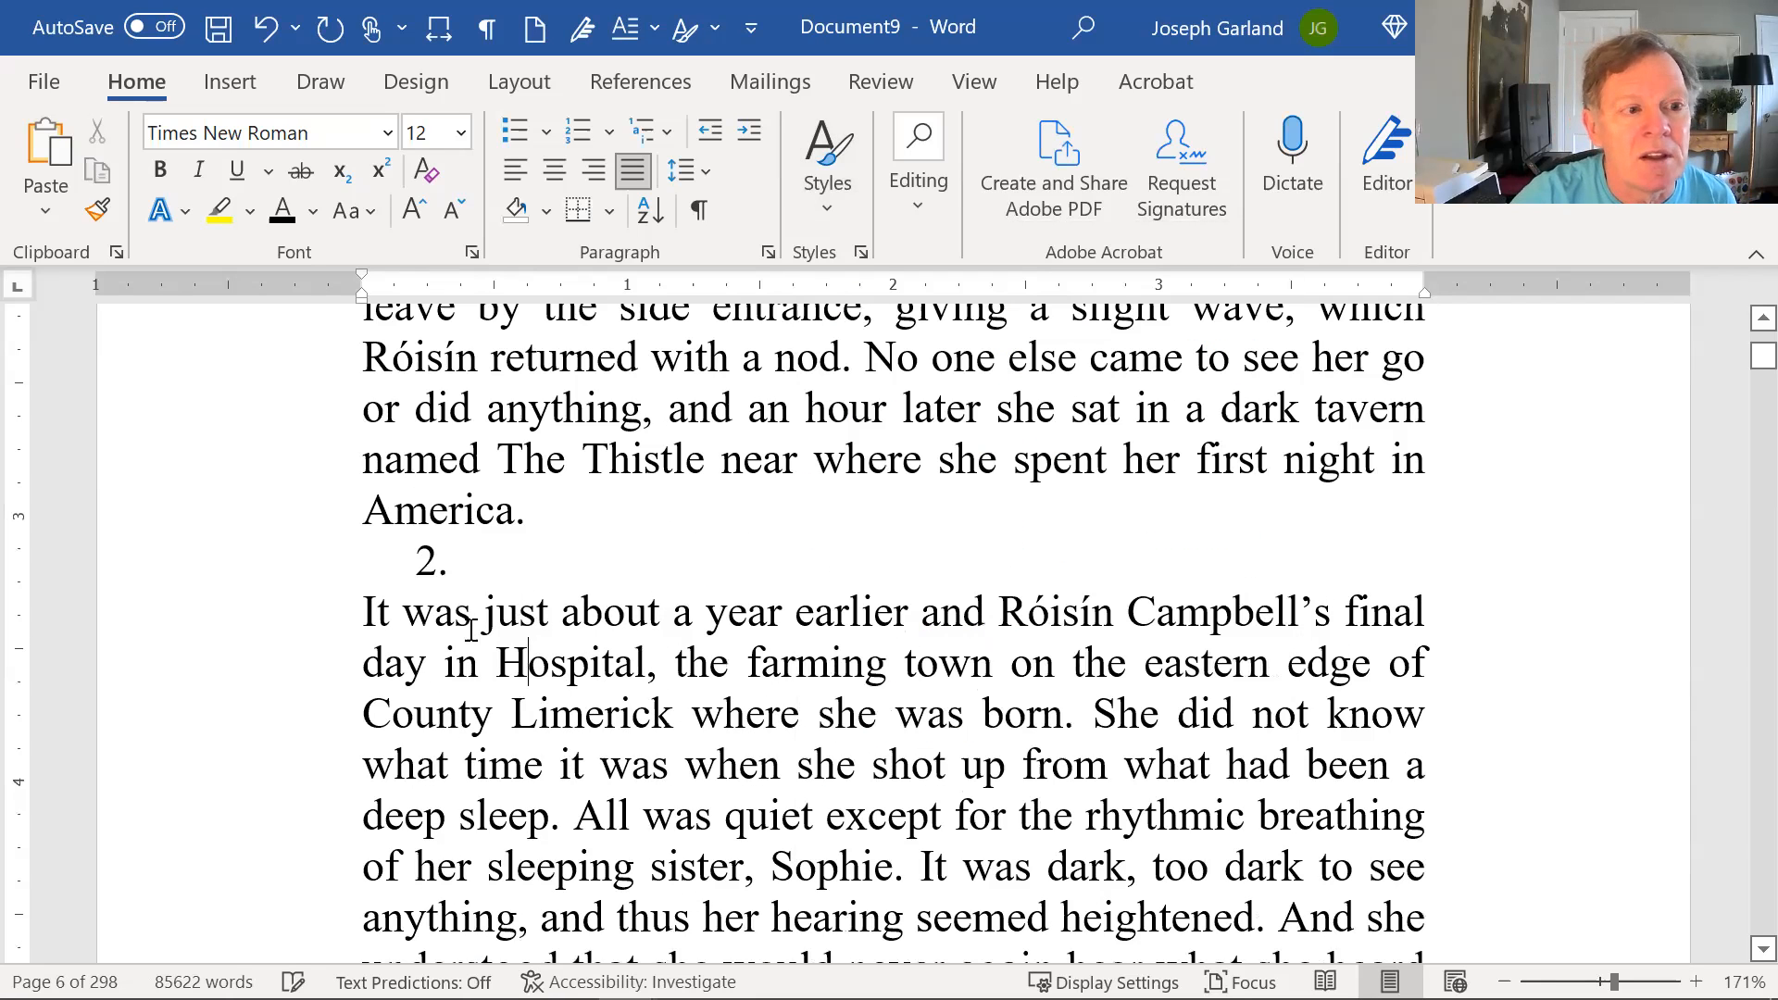
Step: Try a drop cap on the first paragraph of chapter 2 and undo it
click(617, 50)
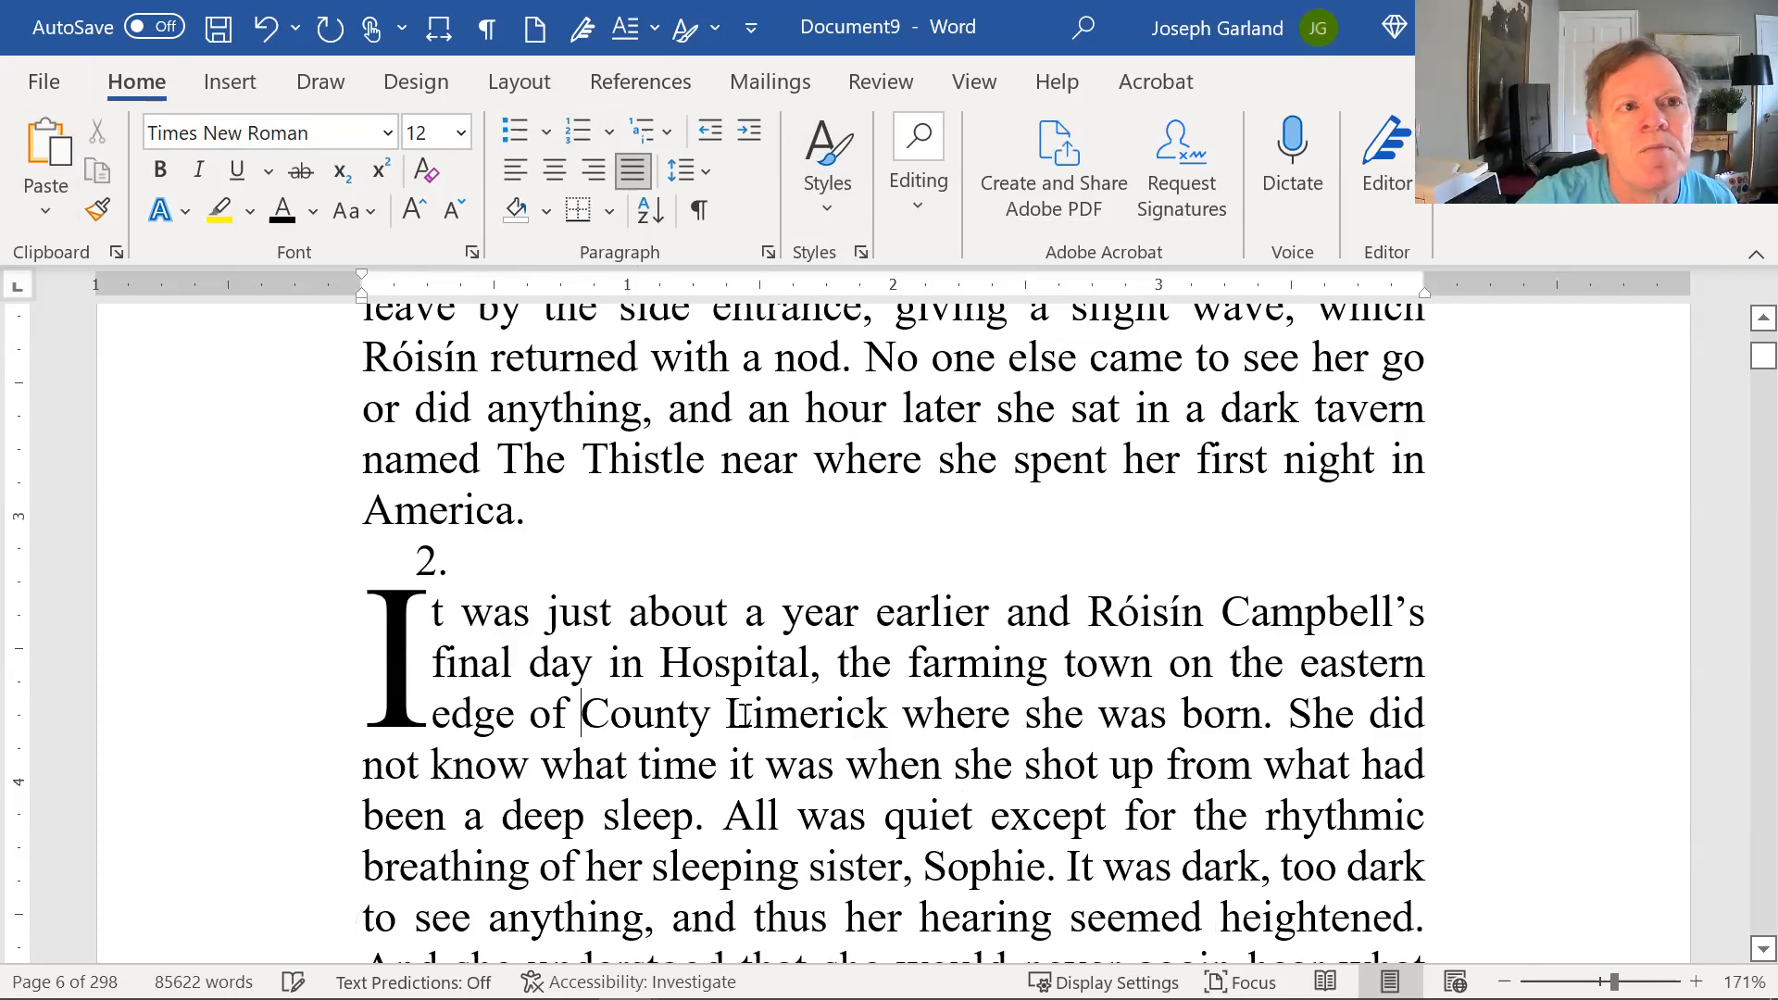
click(266, 28)
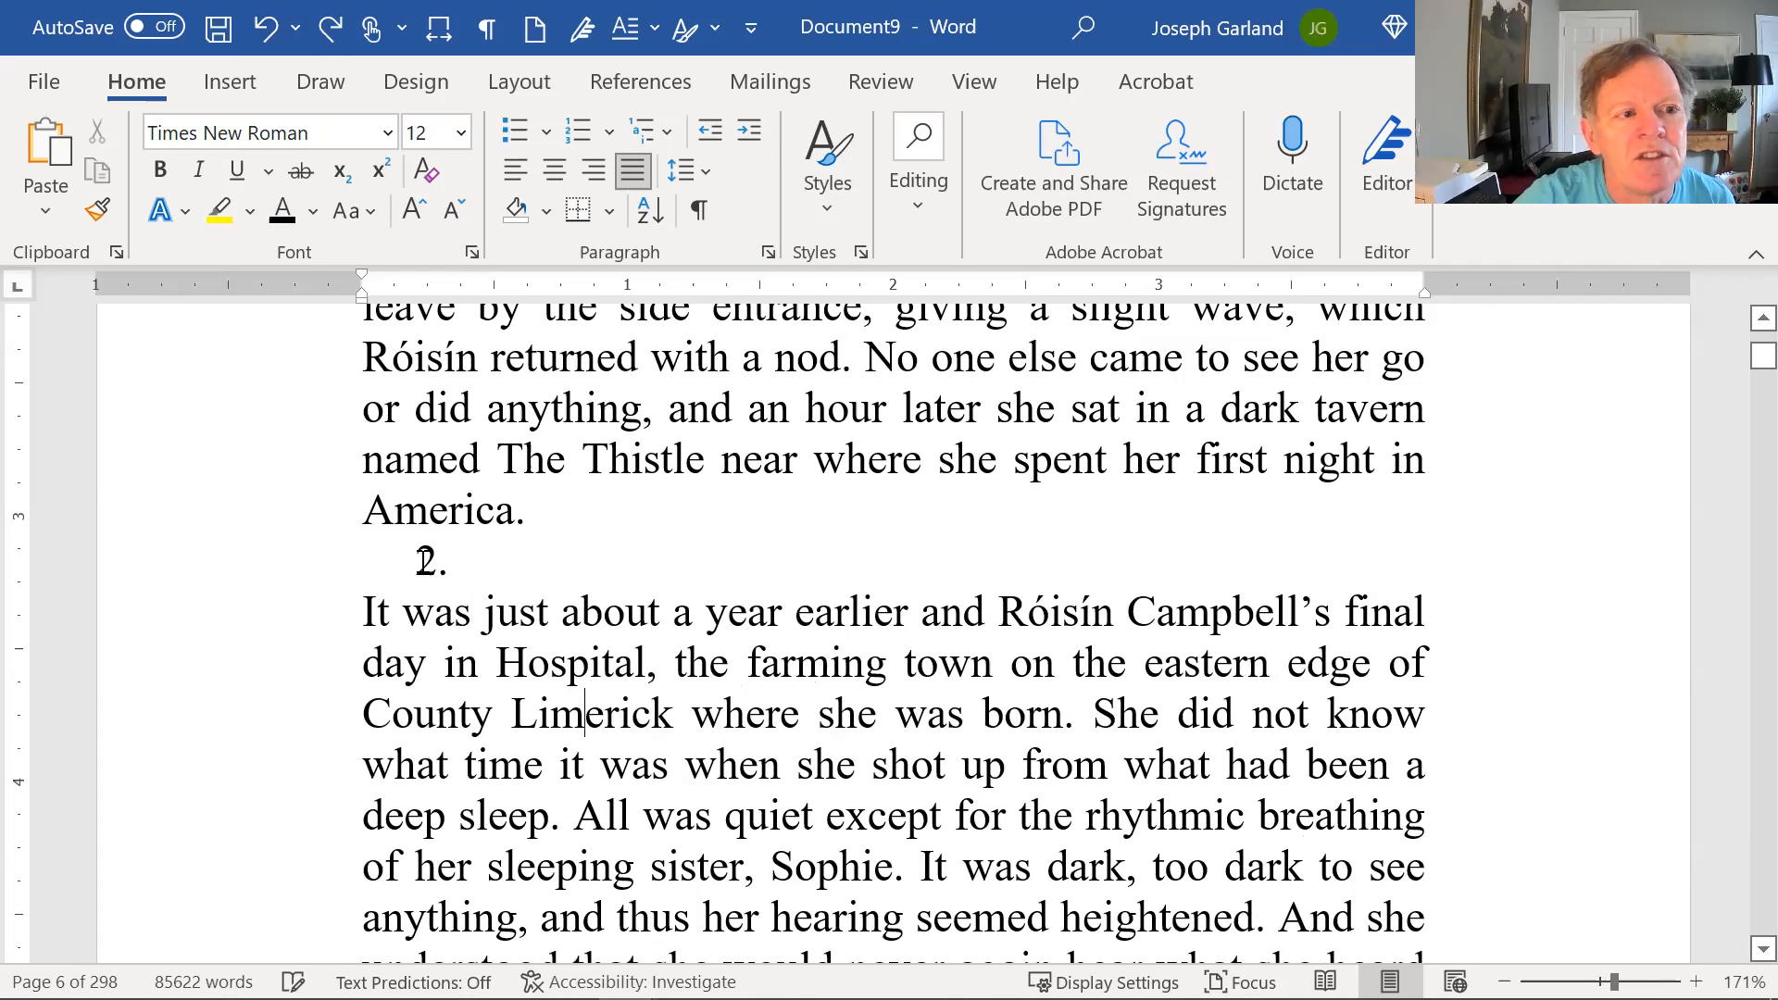
Step: Apply the Heading 1 style to the chapter number "2."
double_click(441, 565)
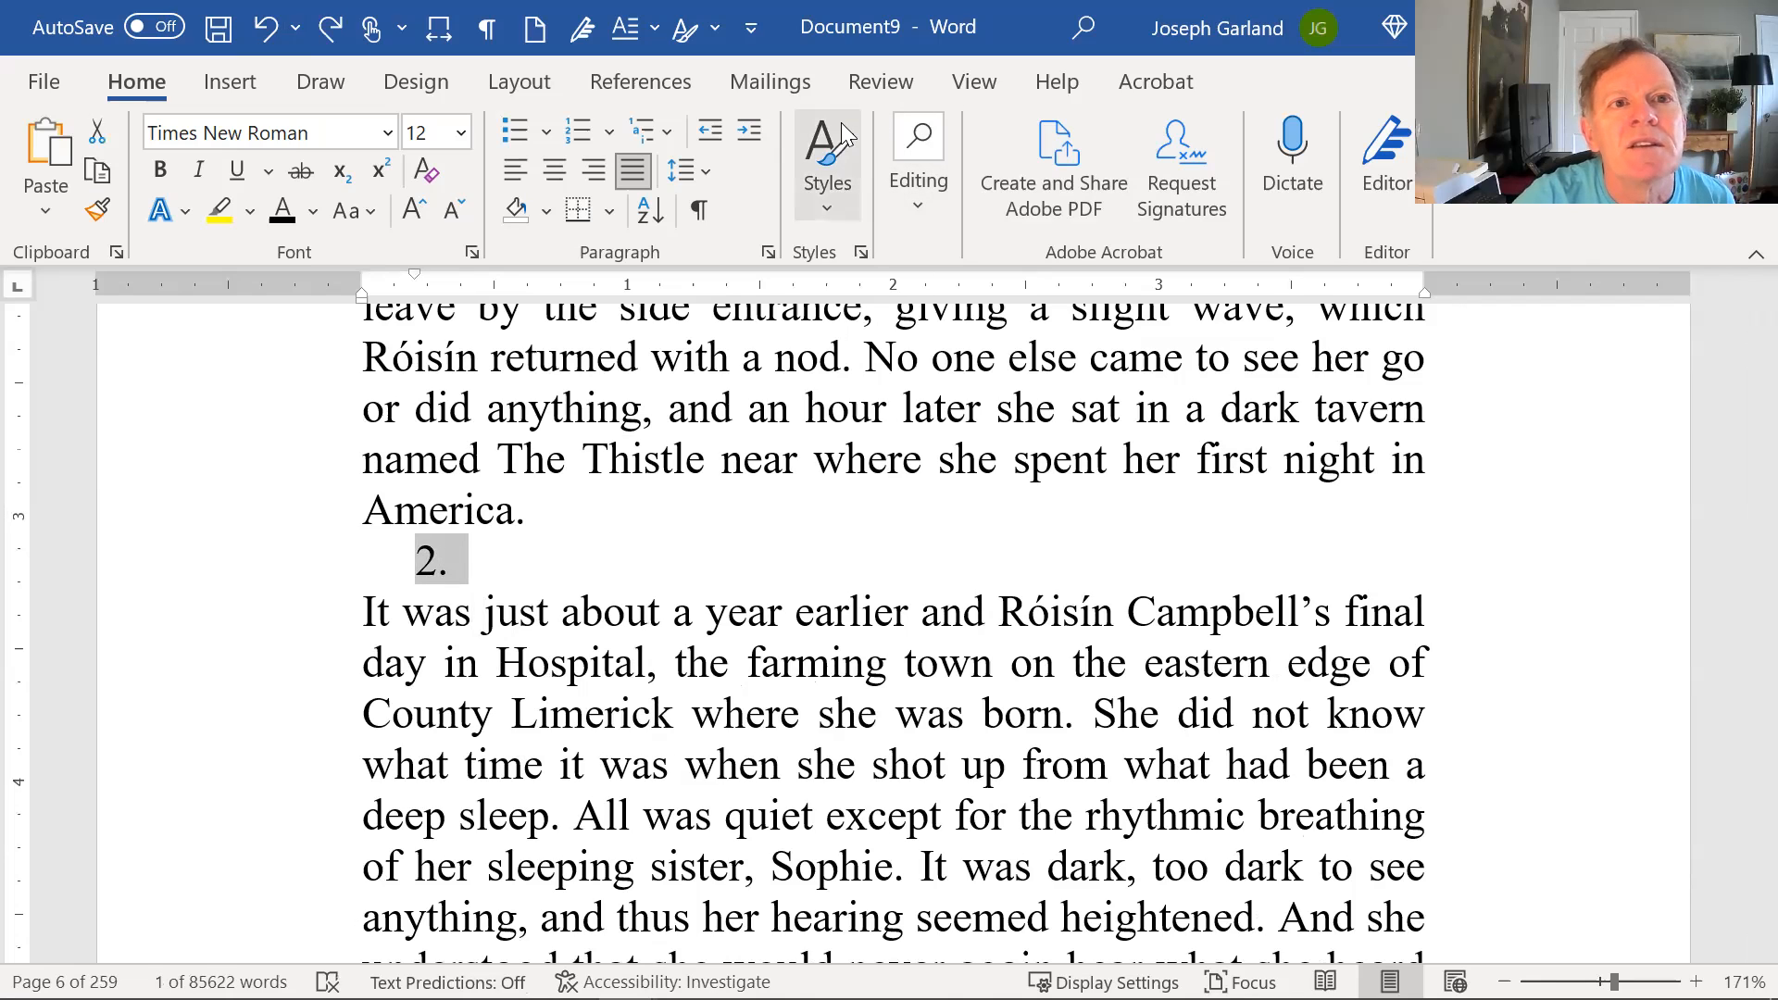
click(829, 145)
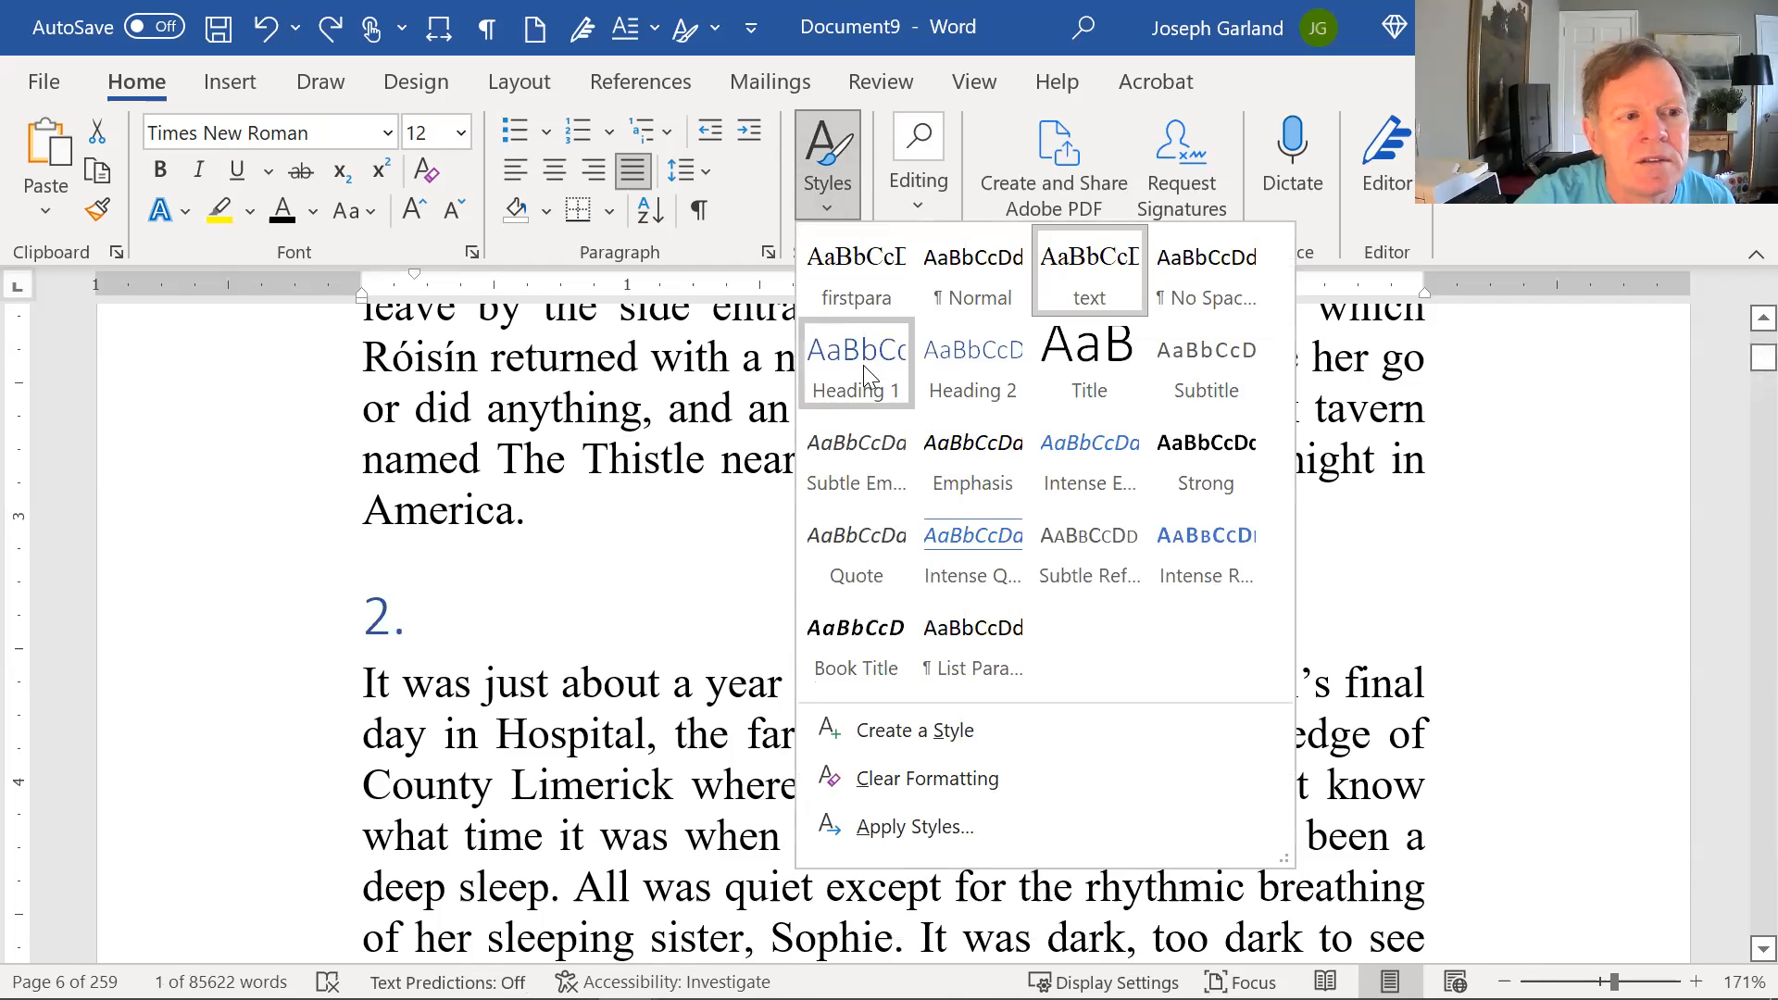
click(863, 365)
click(668, 834)
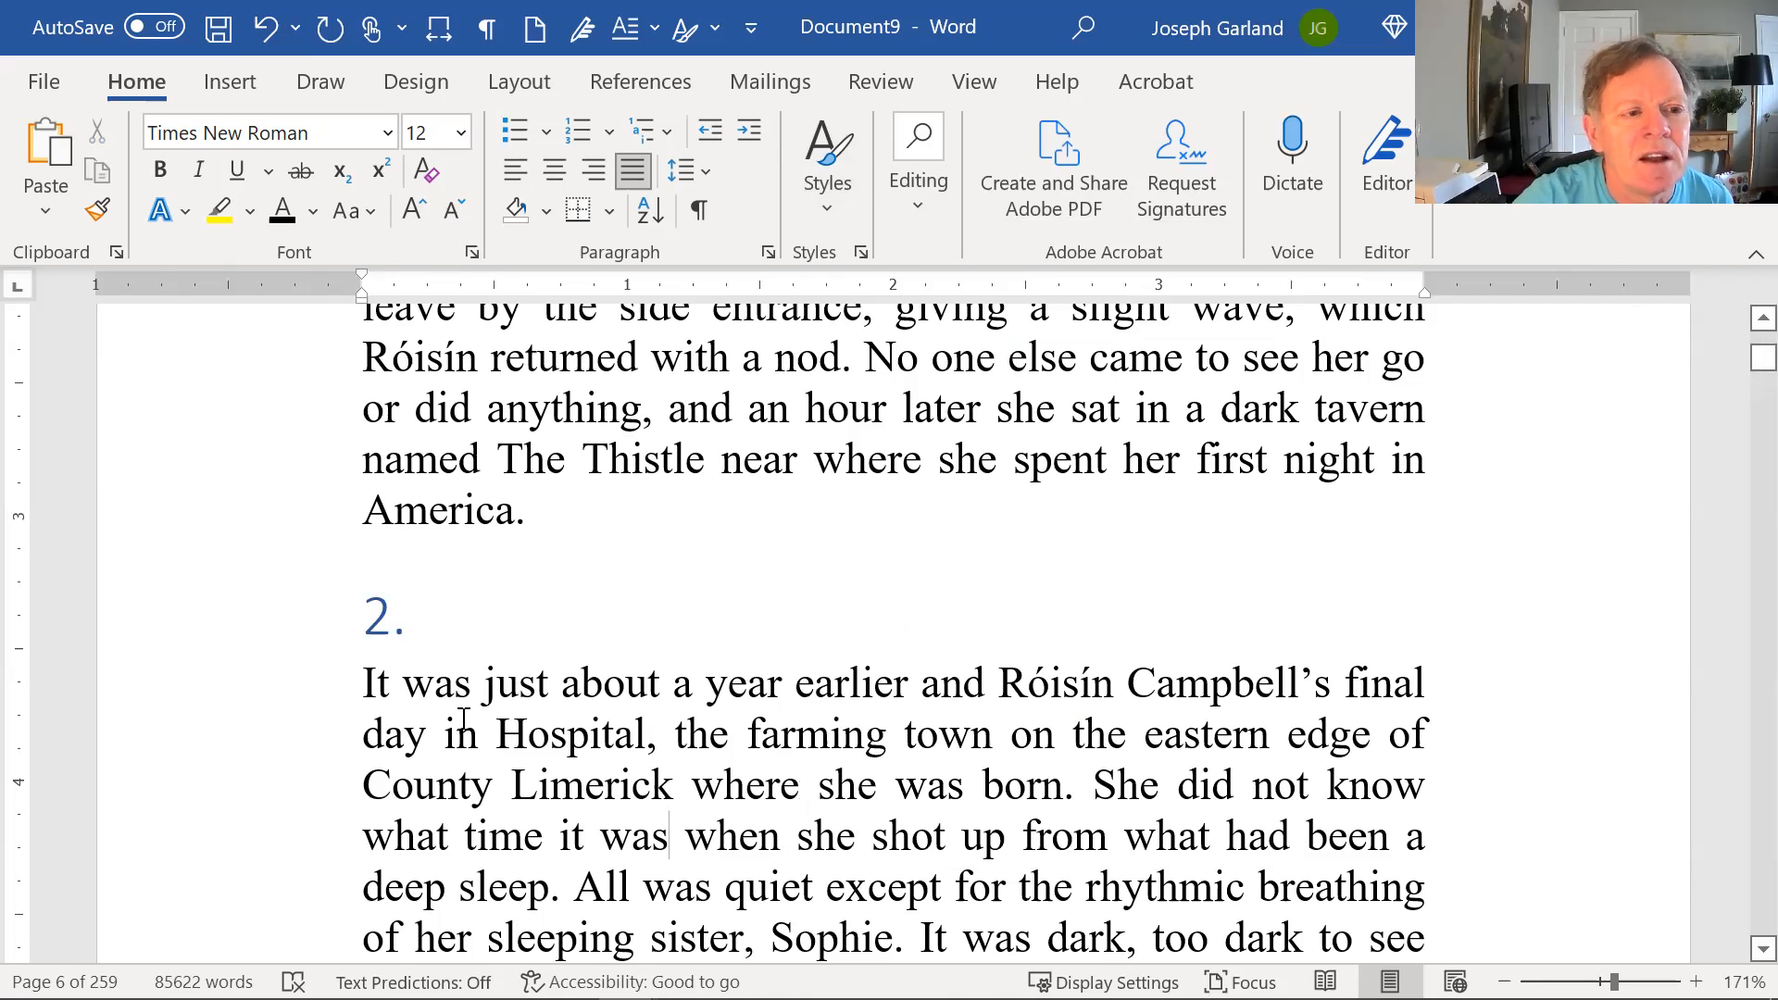
Step: Try to set the chapter 2 heading to Times New Roman, 14 pt, with only the insertion point placed in it
click(378, 616)
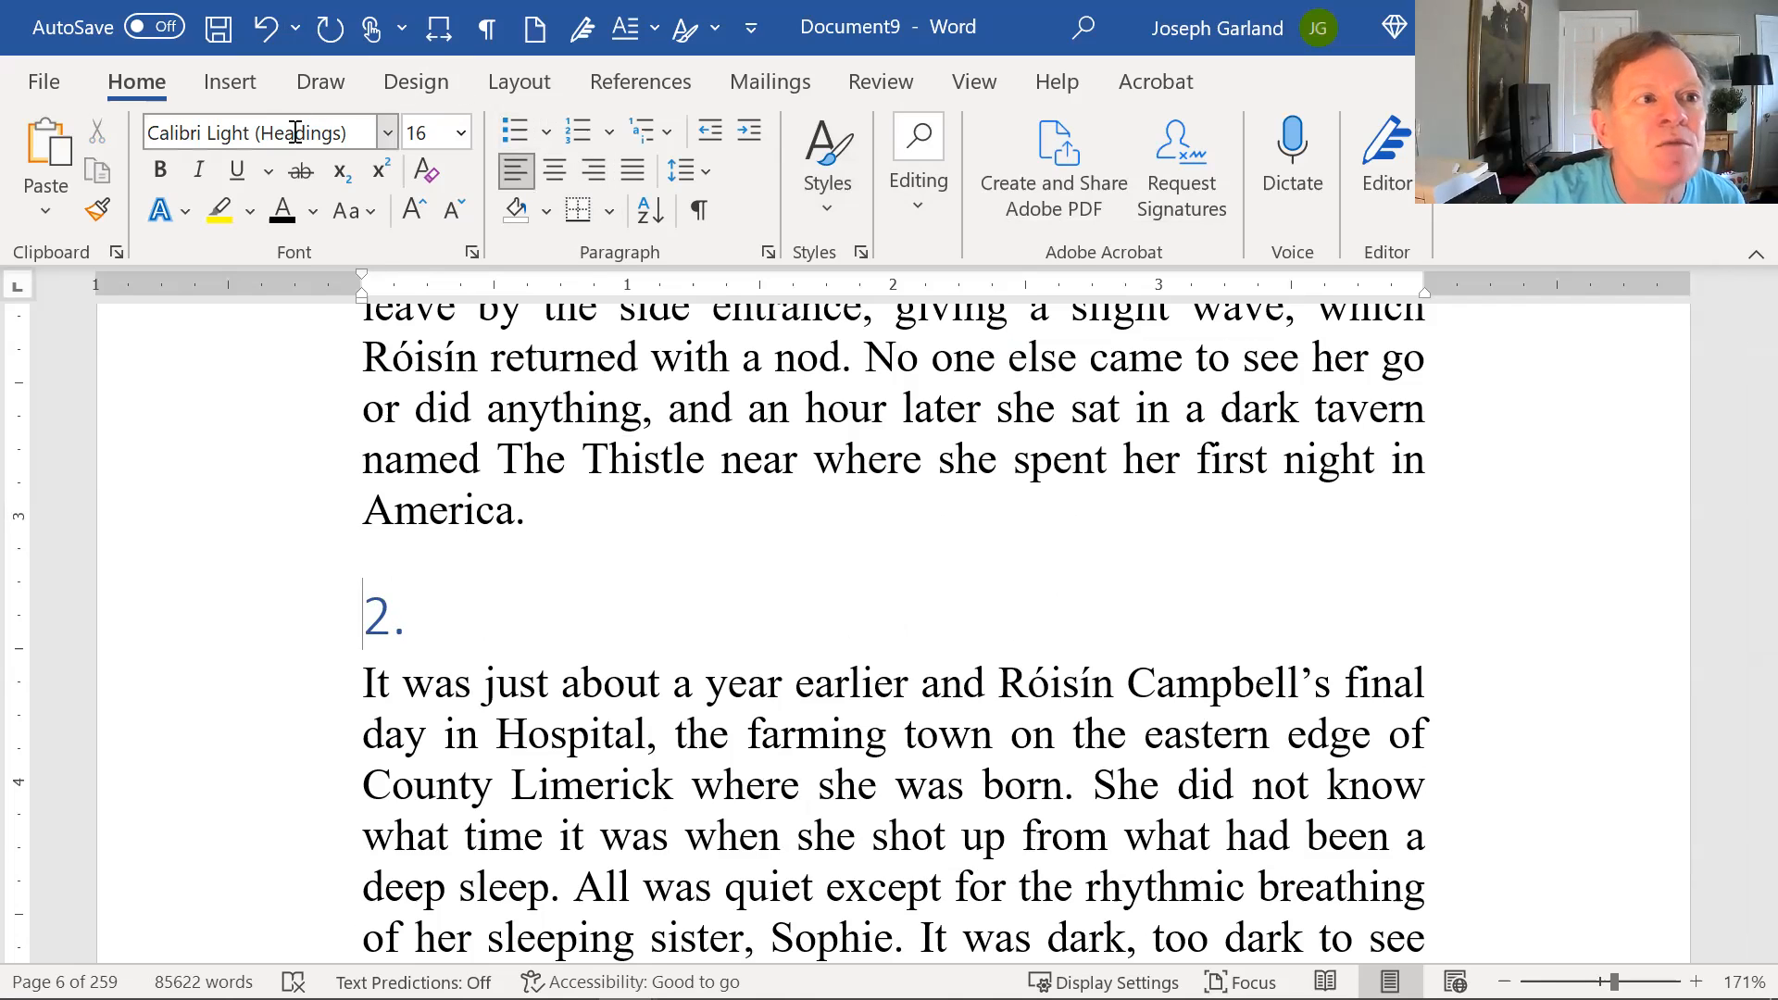
click(347, 135)
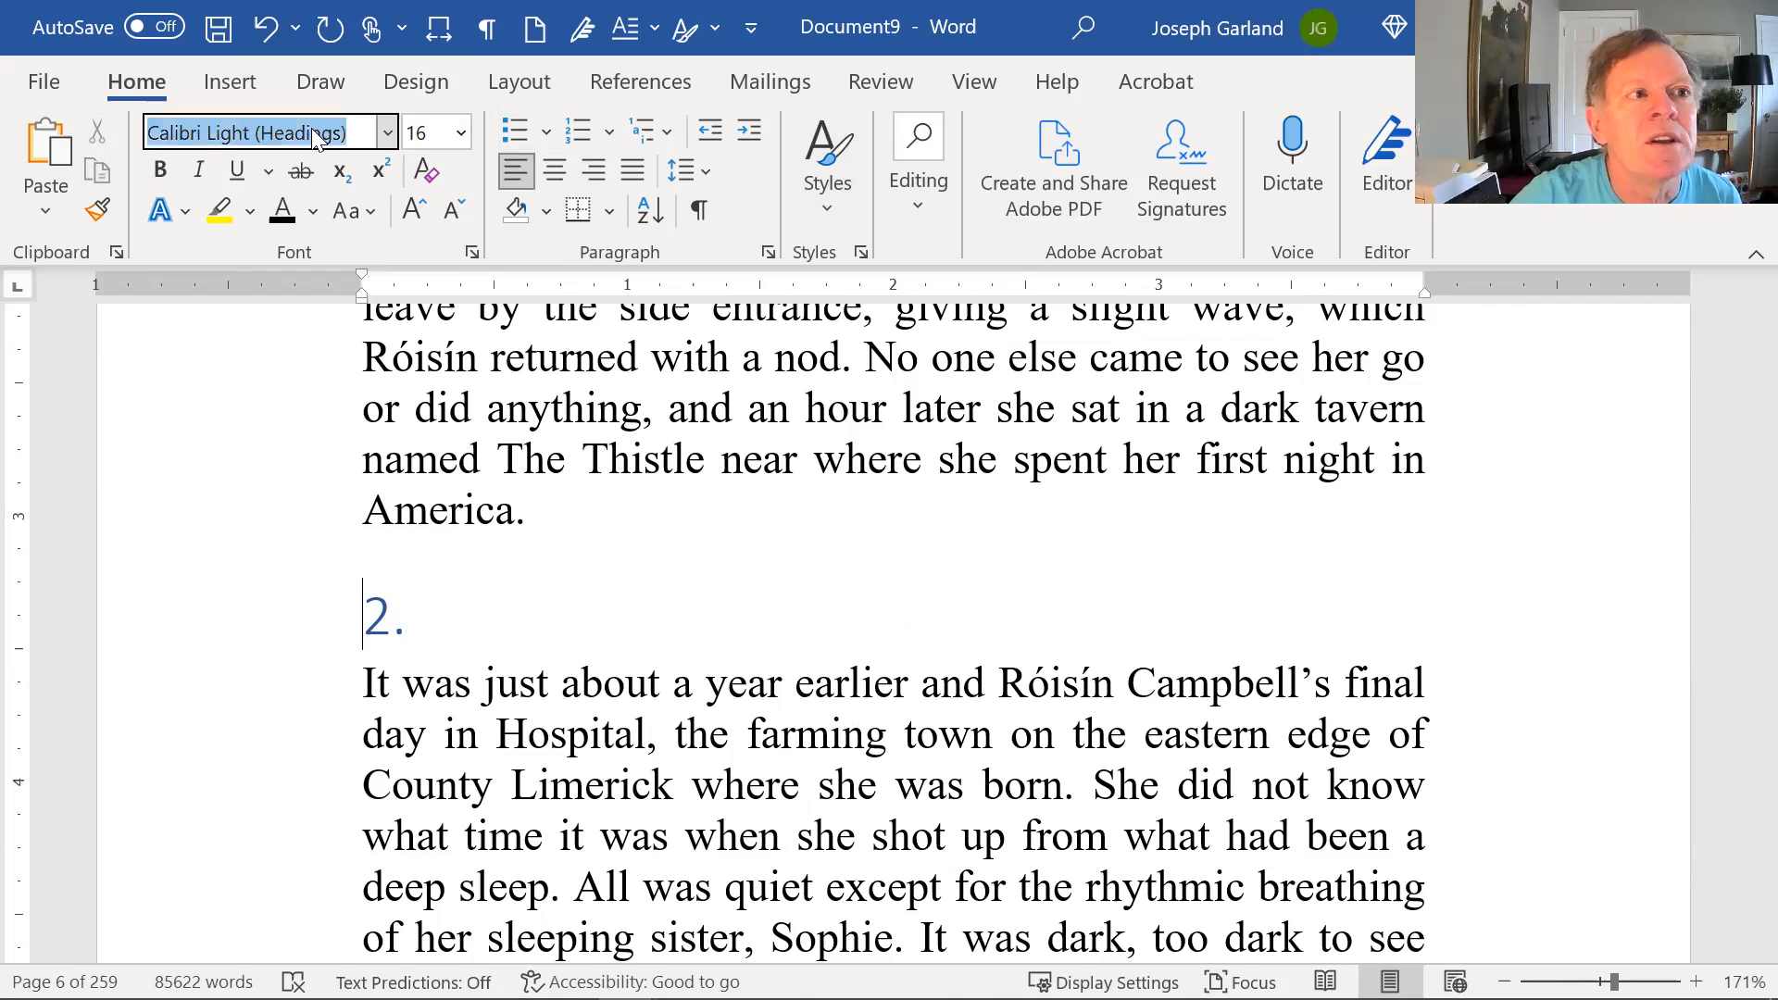
double_click(319, 135)
click(320, 135)
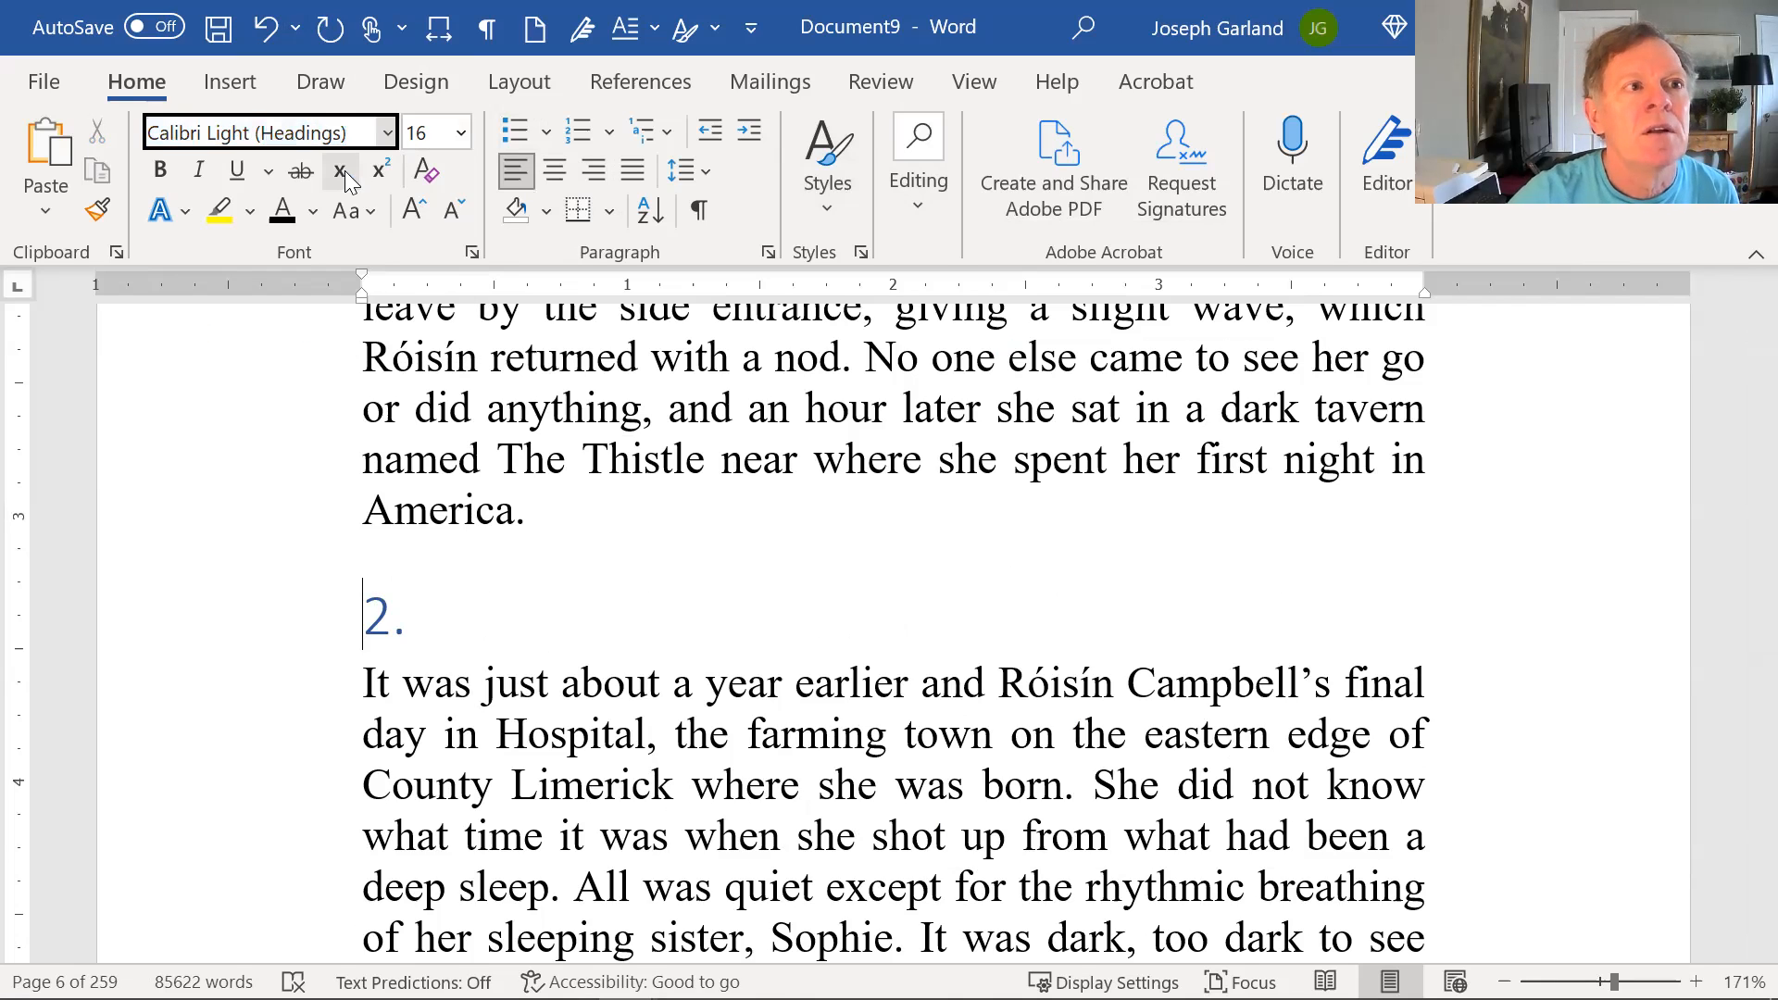
click(358, 133)
click(359, 133)
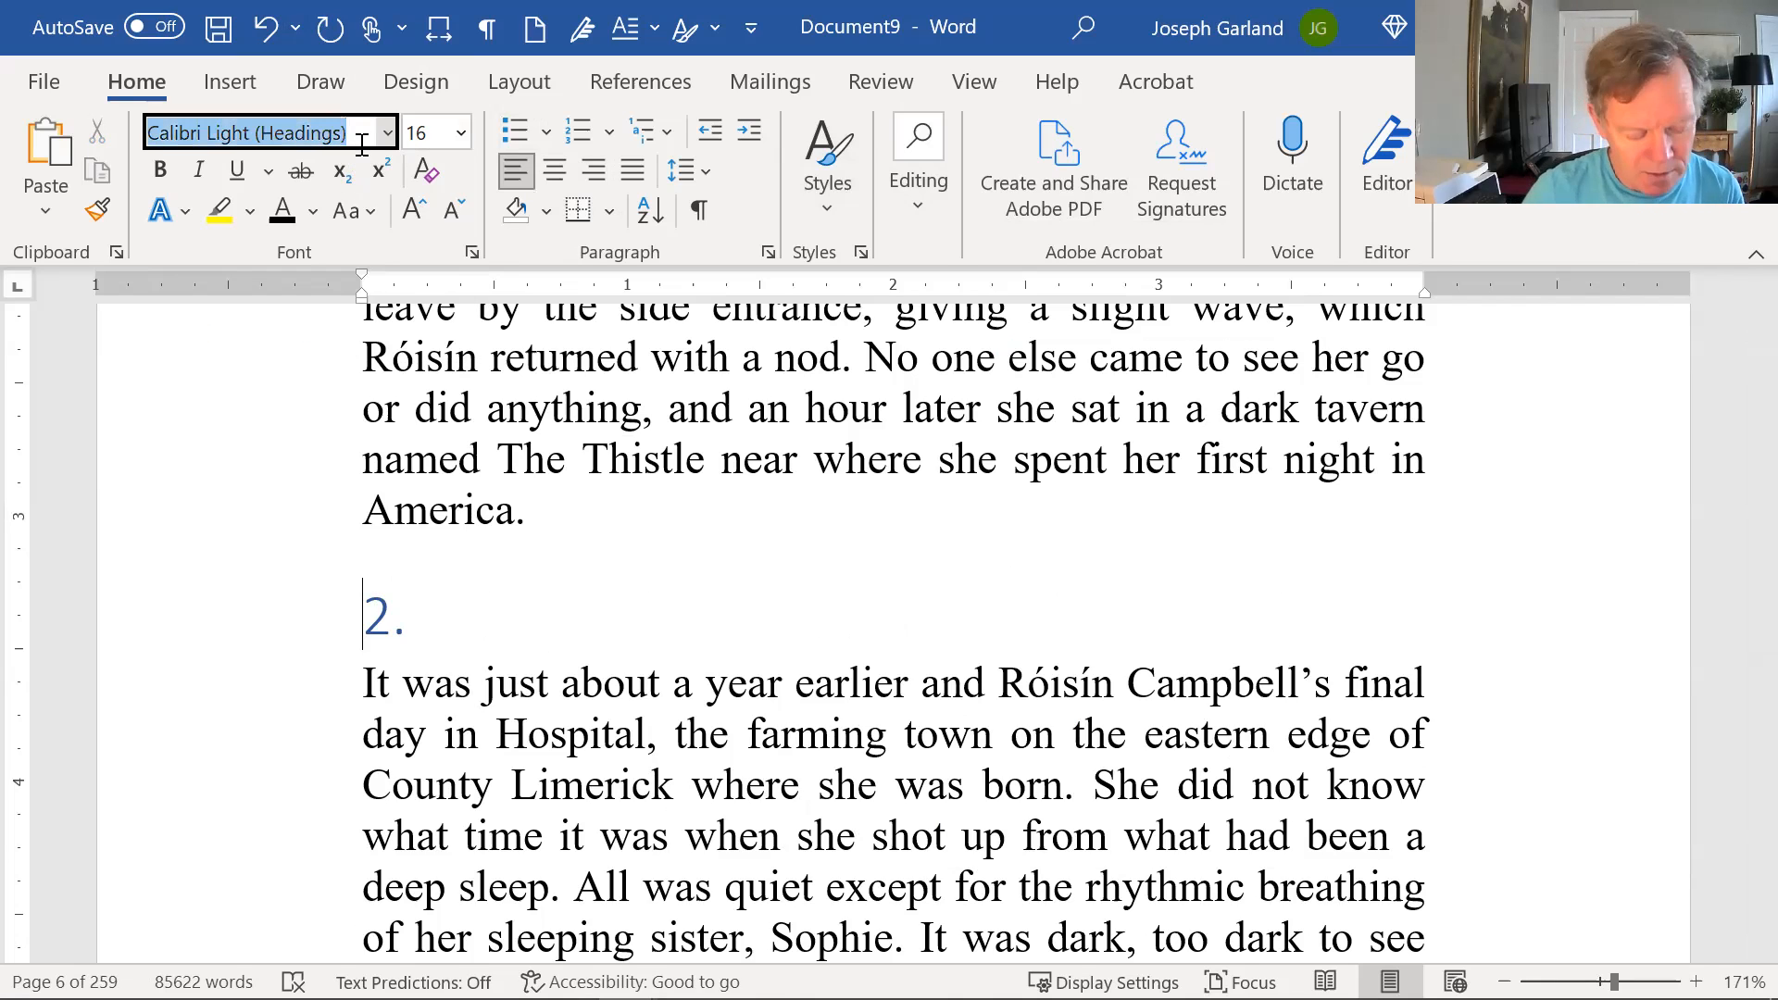
text(To,e)
key(BackSpace)
key(BackSpace)
key(BackSpace)
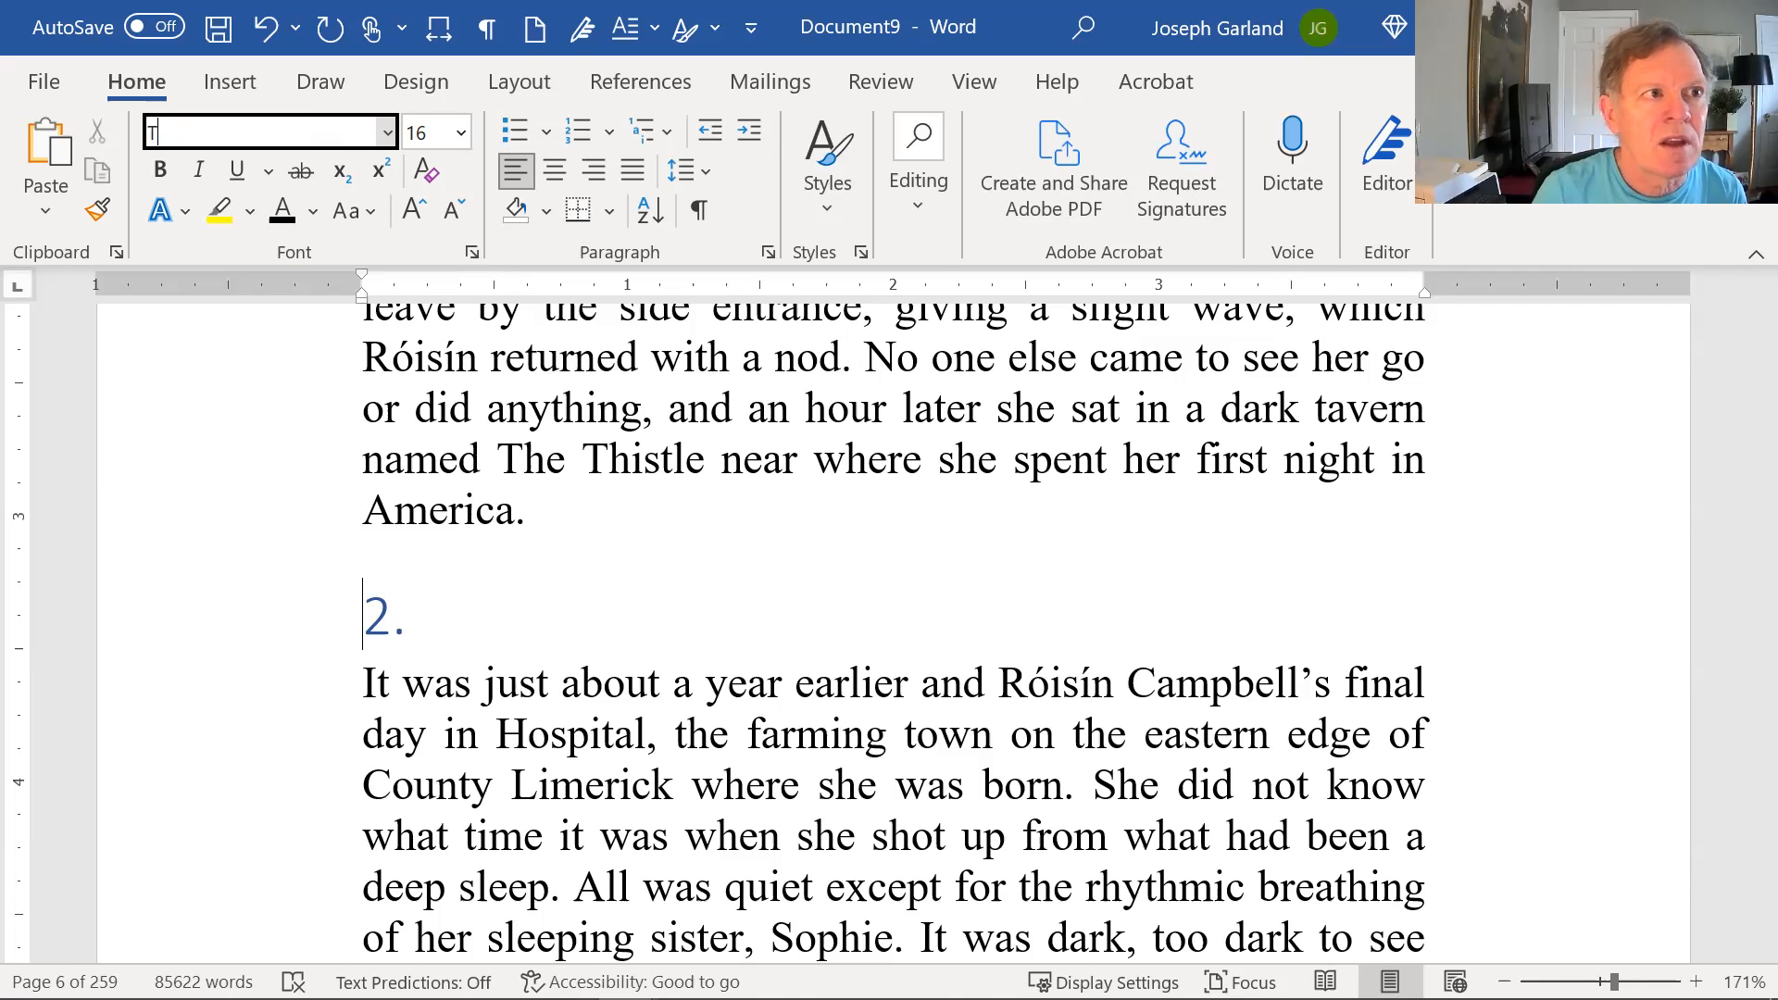
text(imes New Roman)
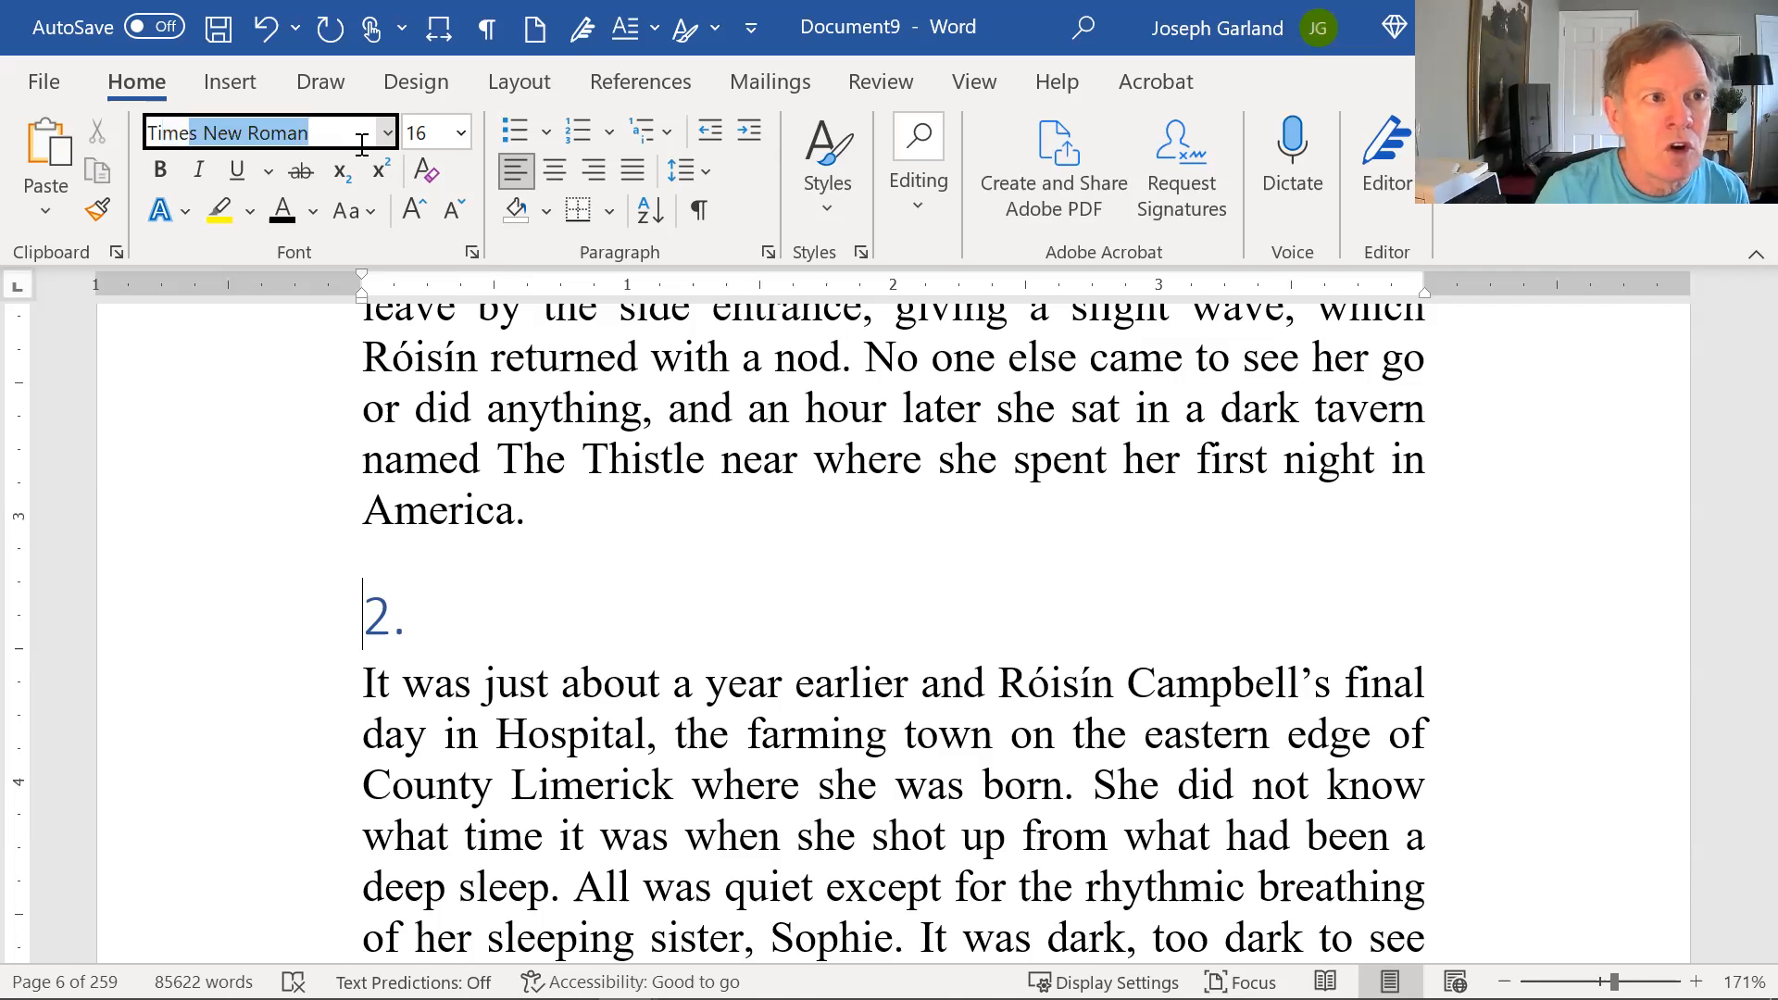
key(Tab)
text(14)
key(Return)
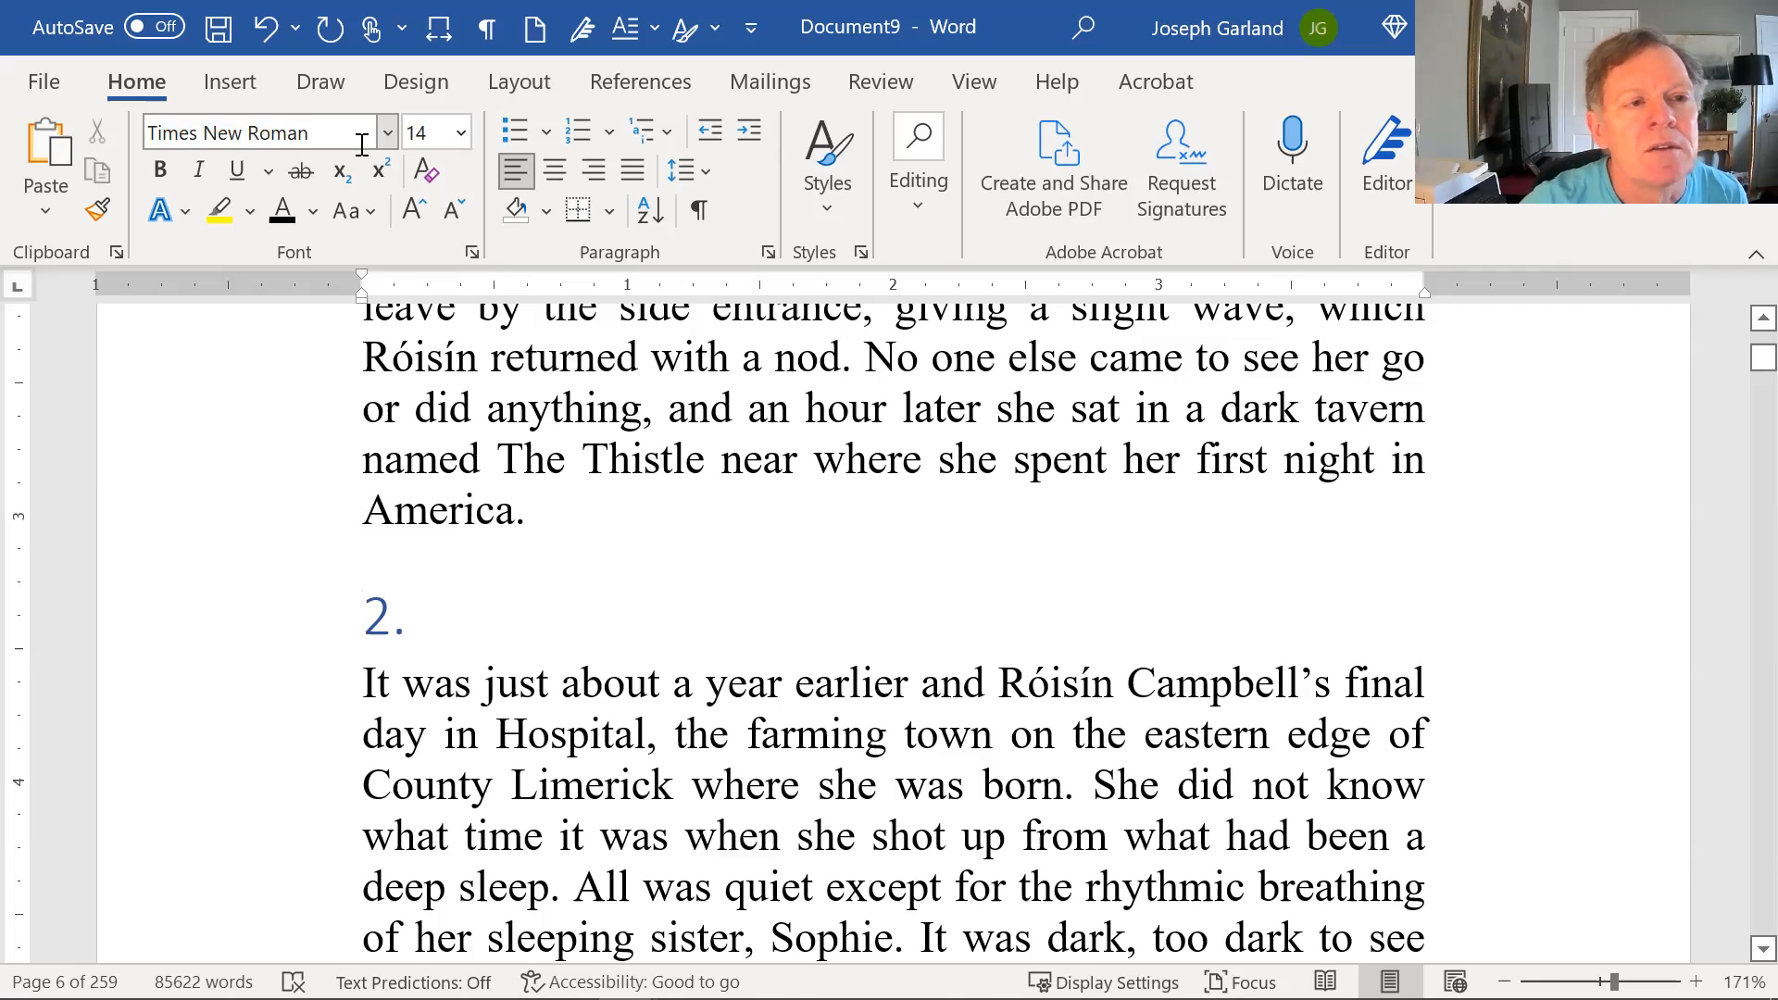
Step: Set the chapter 2 heading's font color to Automatic and center the heading
click(376, 630)
click(388, 623)
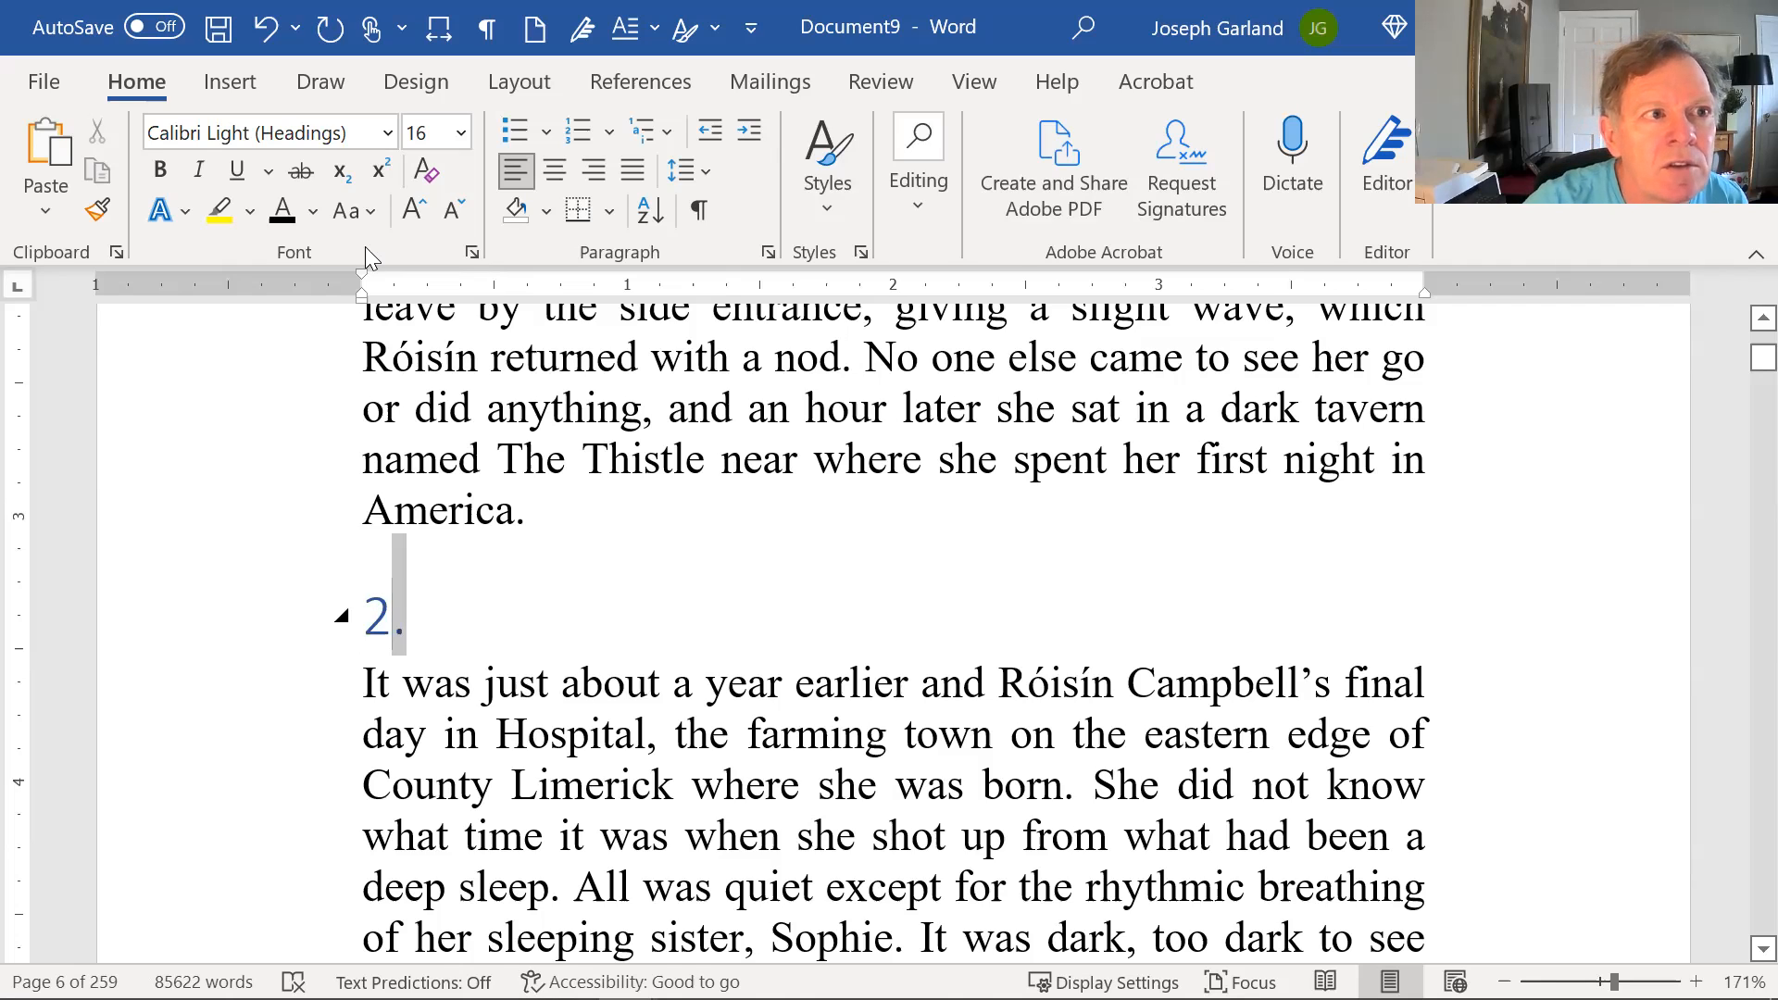
click(315, 212)
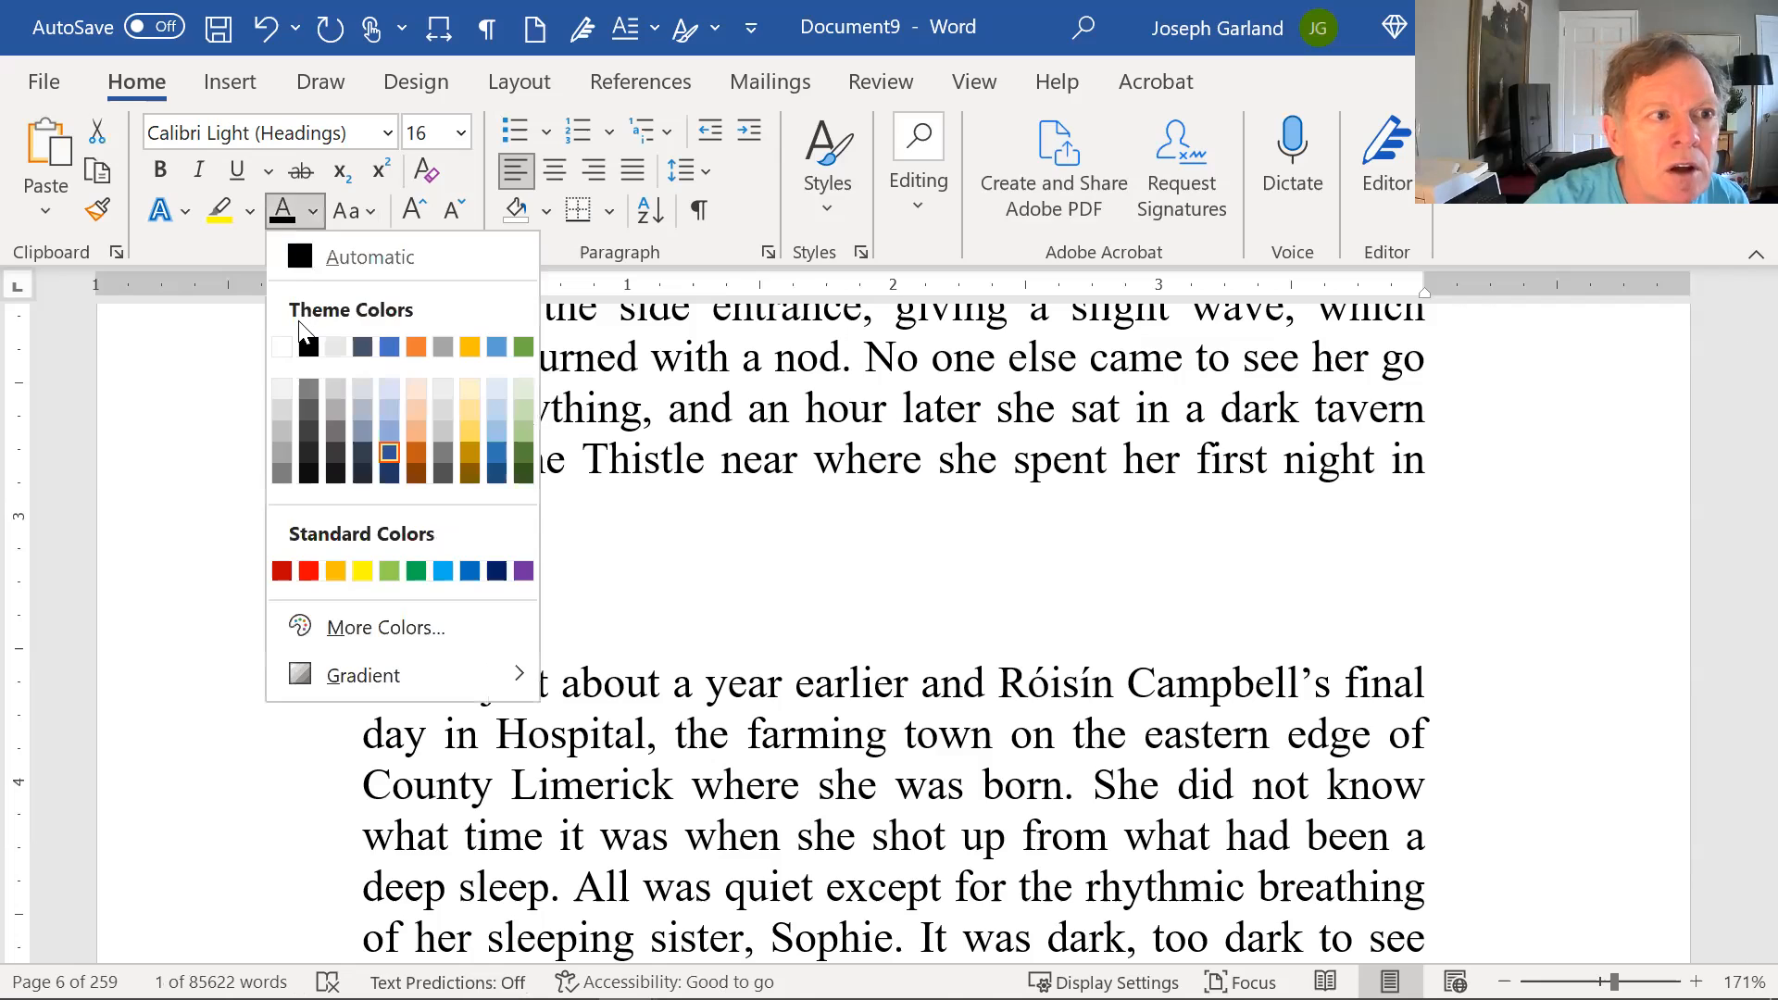
click(299, 259)
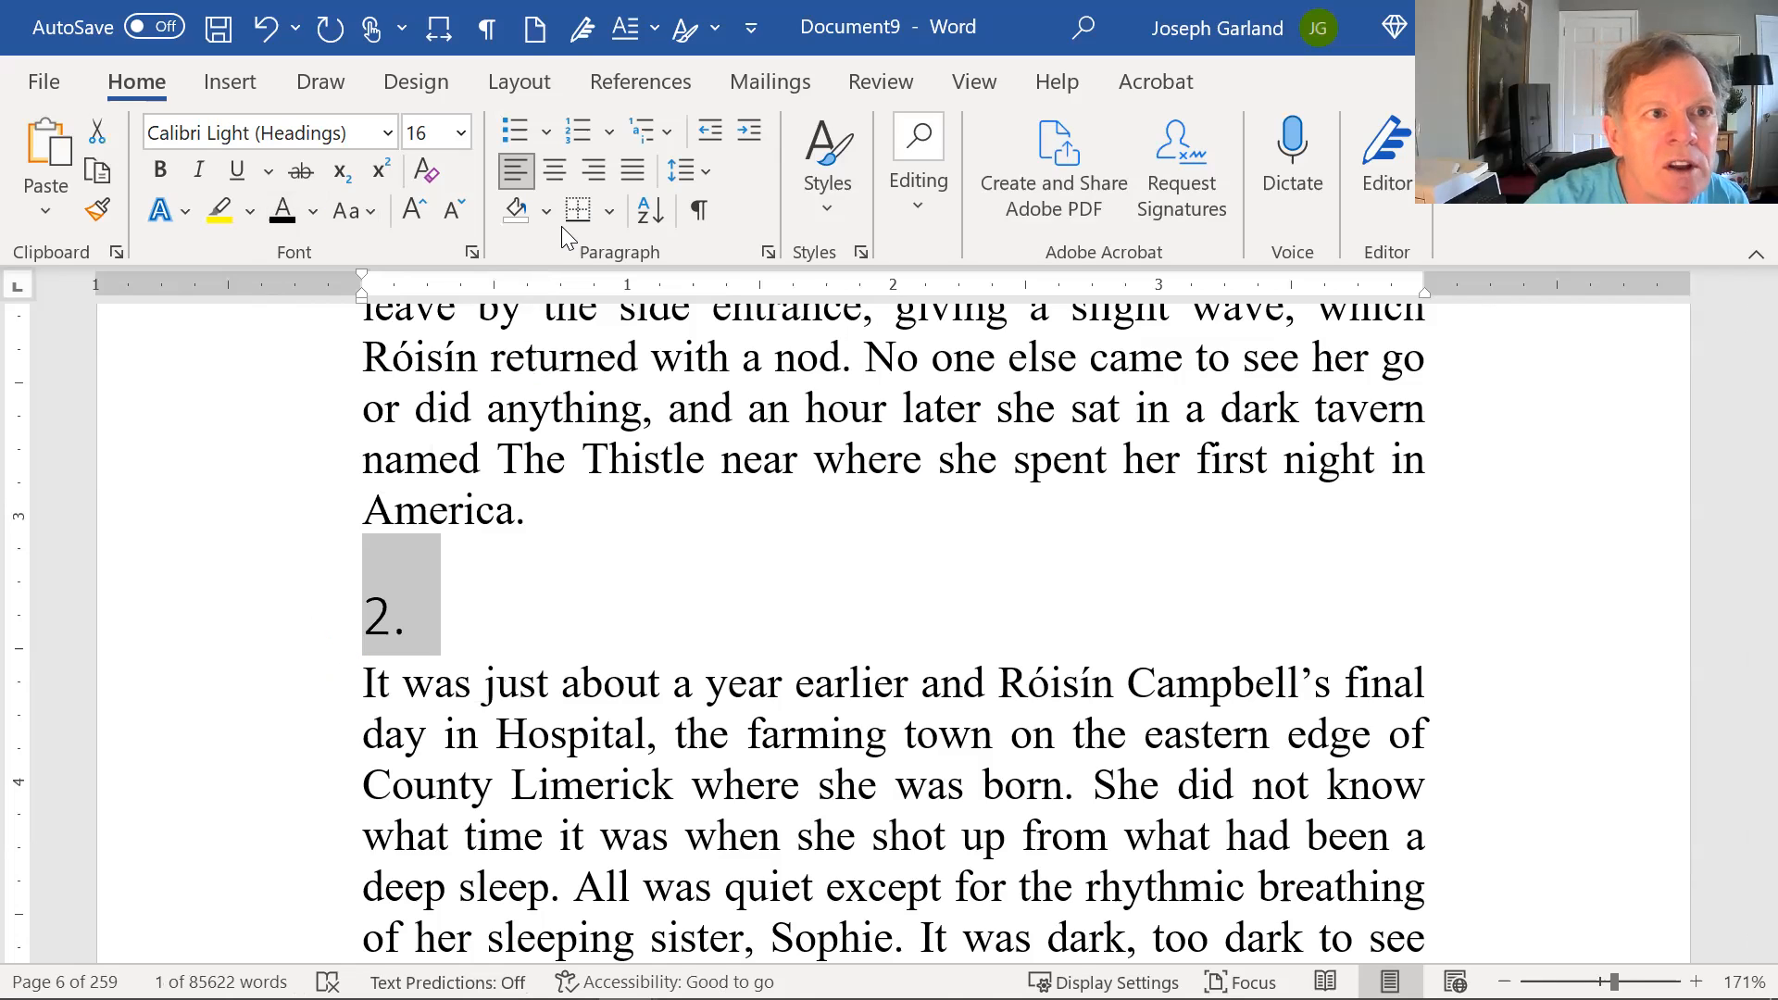
click(556, 170)
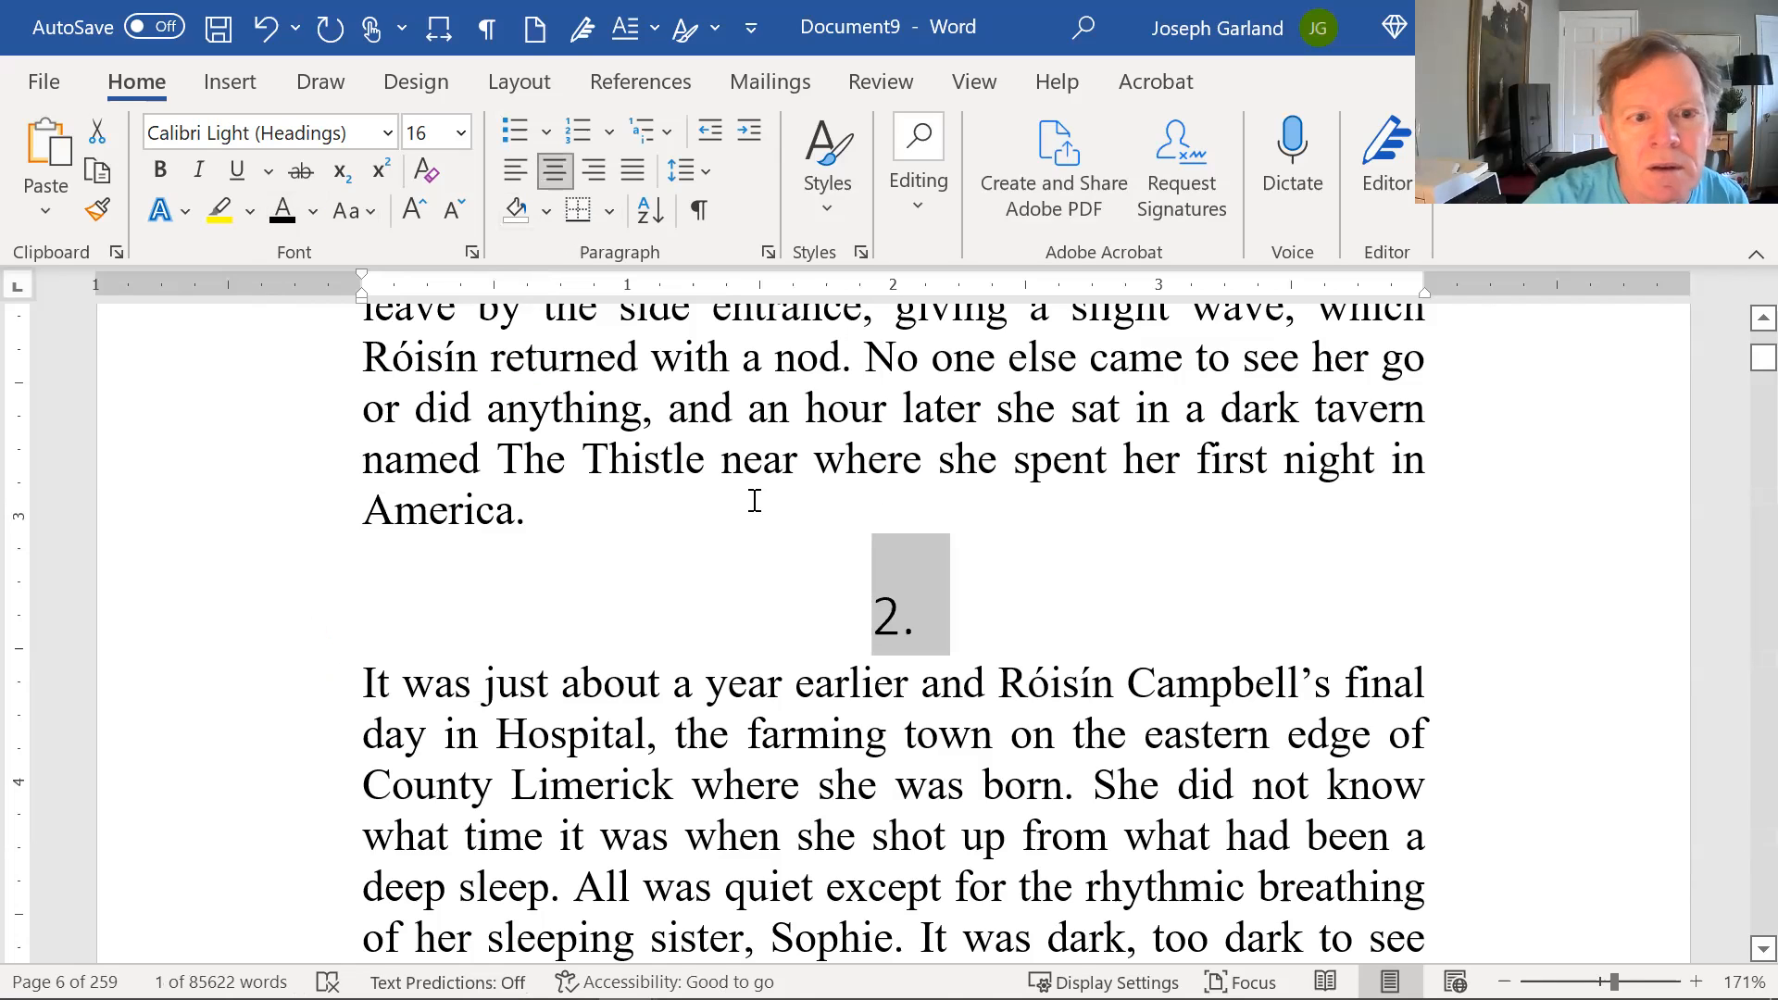
Step: Set the selected chapter 2 heading's font to Times New Roman and its size to 14 pt
click(237, 128)
text(Times New Roman)
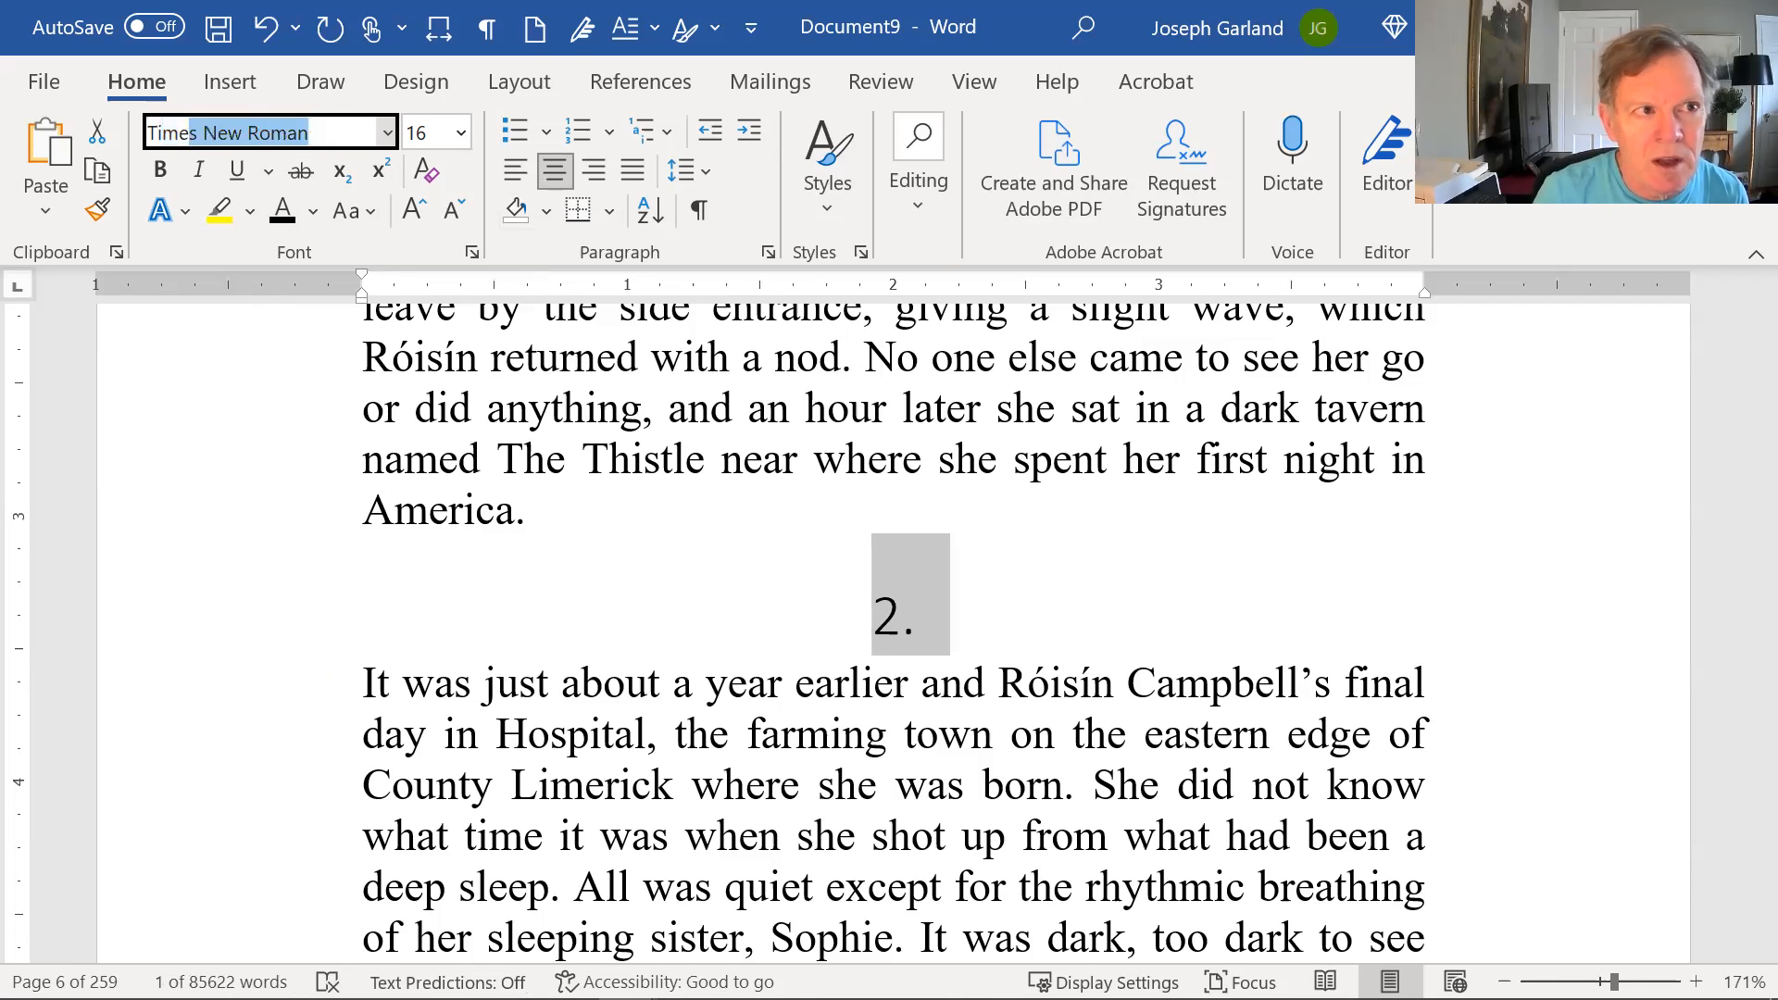
key(Return)
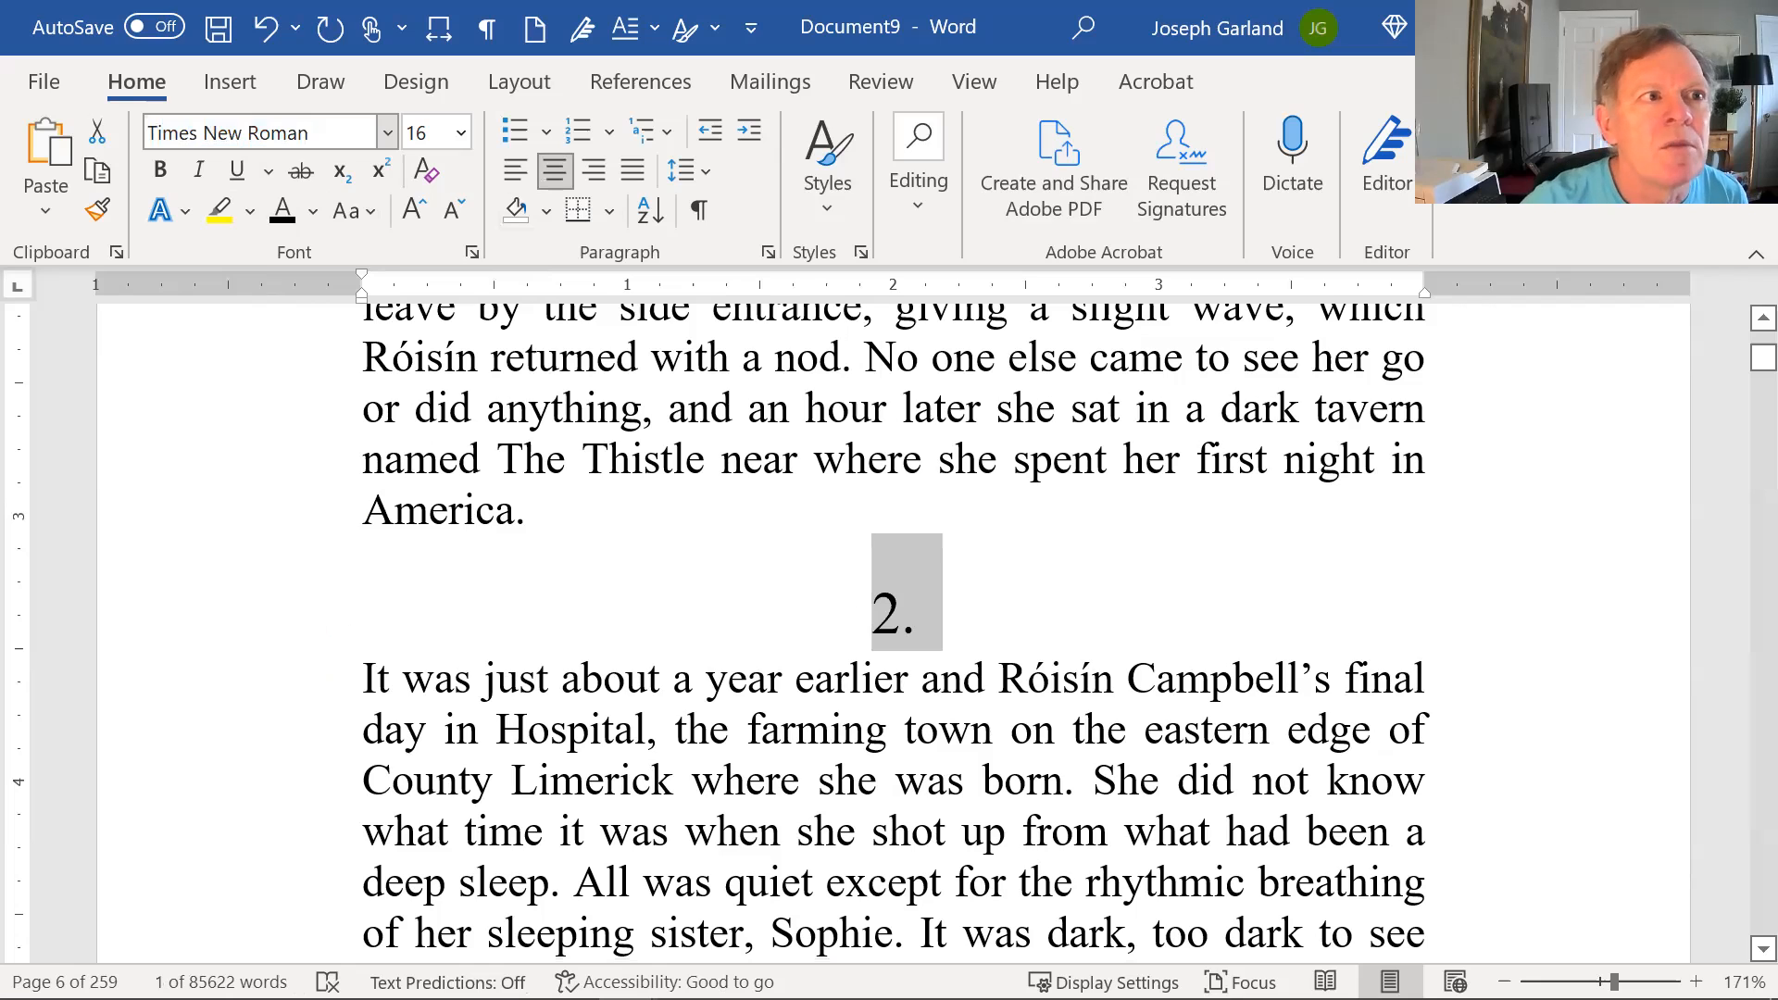
click(422, 132)
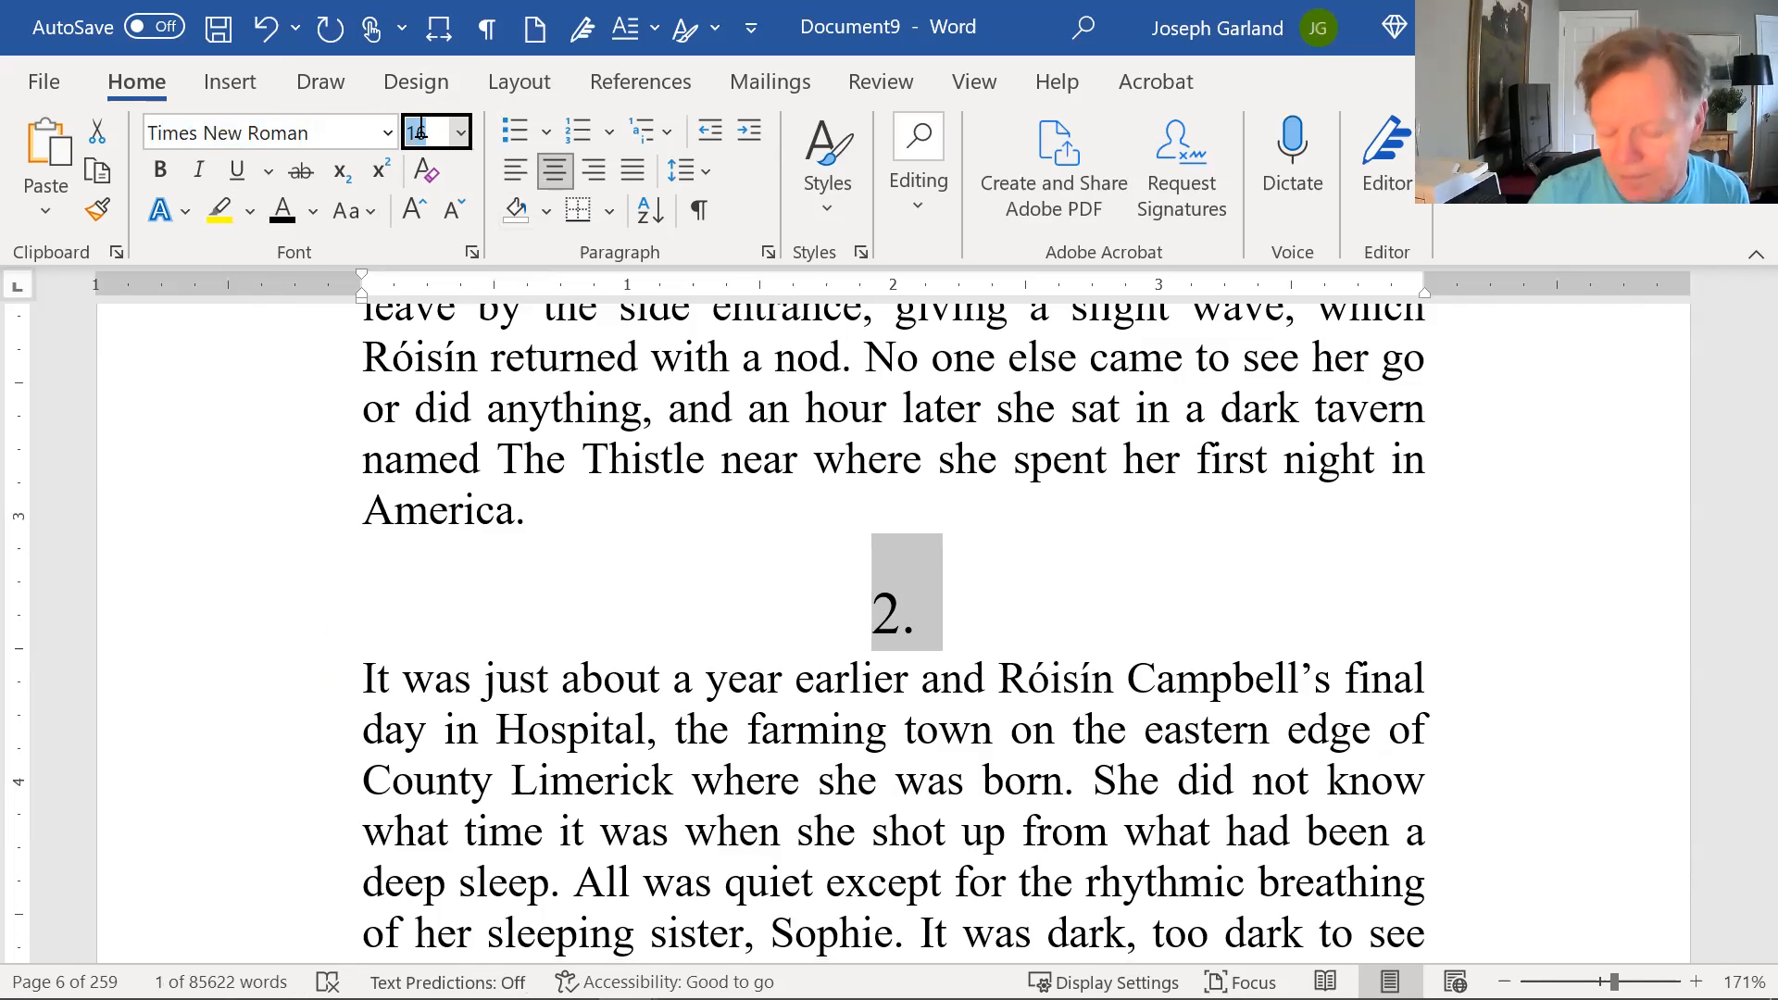
text(14)
key(Return)
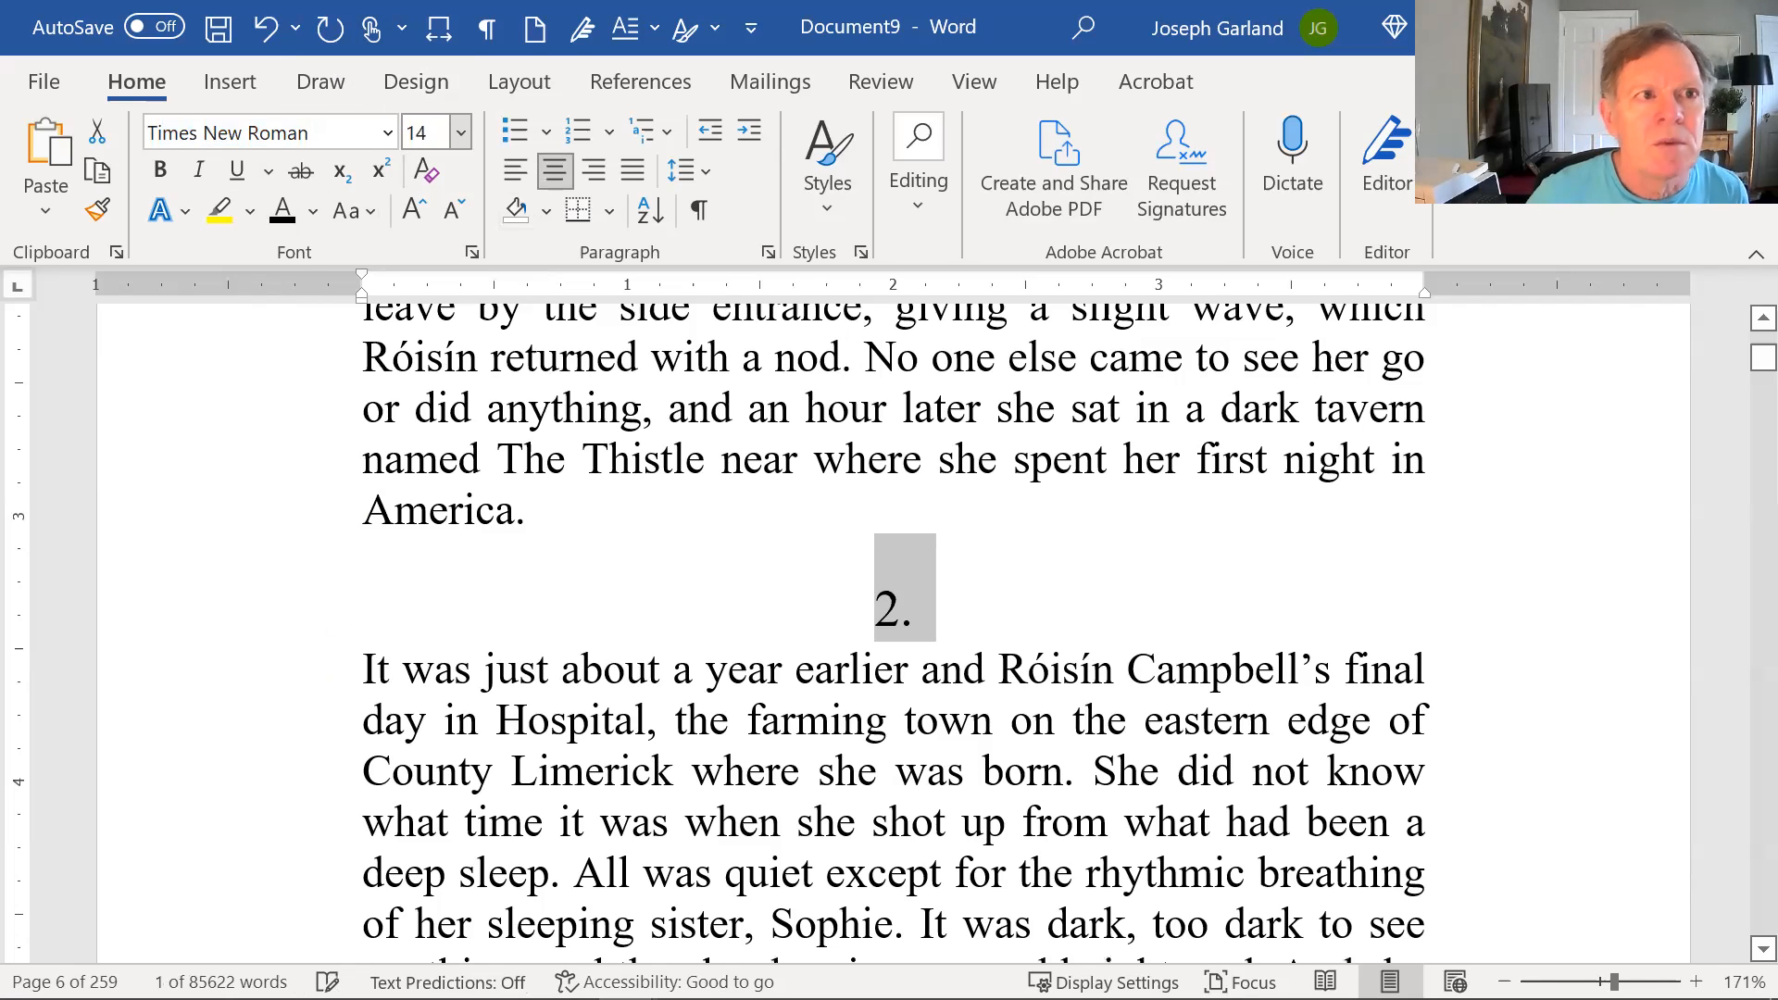
Step: Review the indent, spacing and pagination settings of the chapter 2 heading paragraph
click(886, 616)
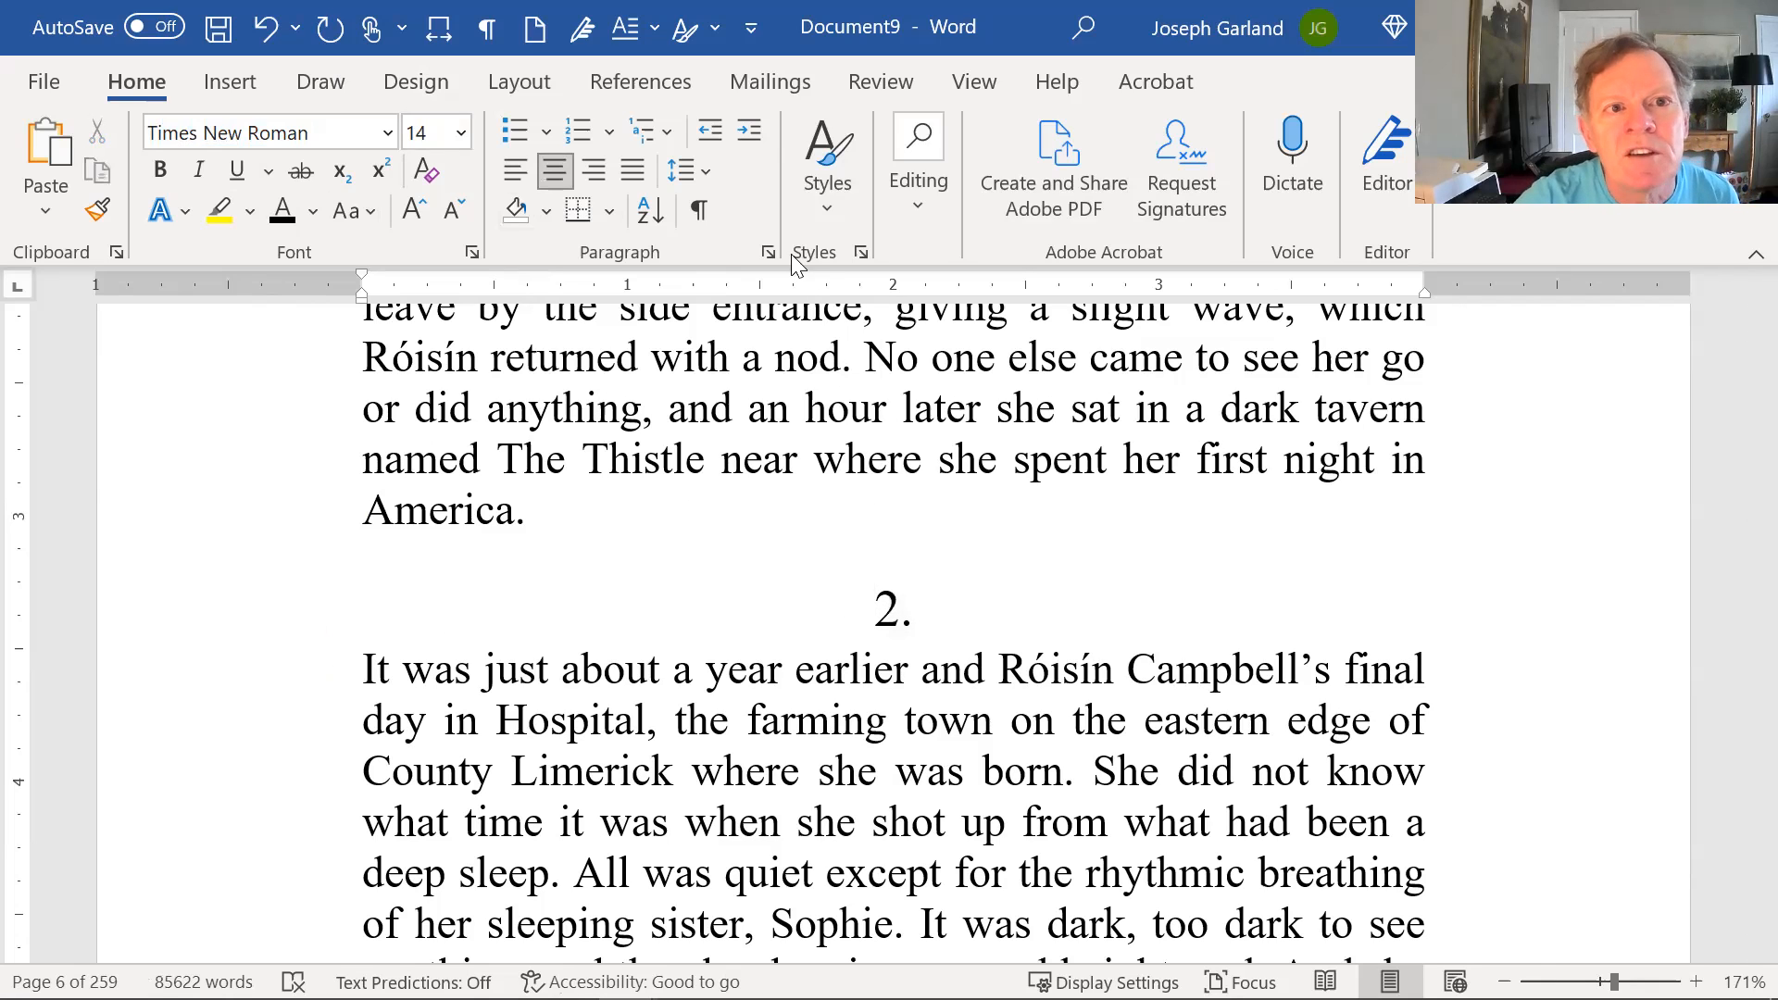
click(768, 255)
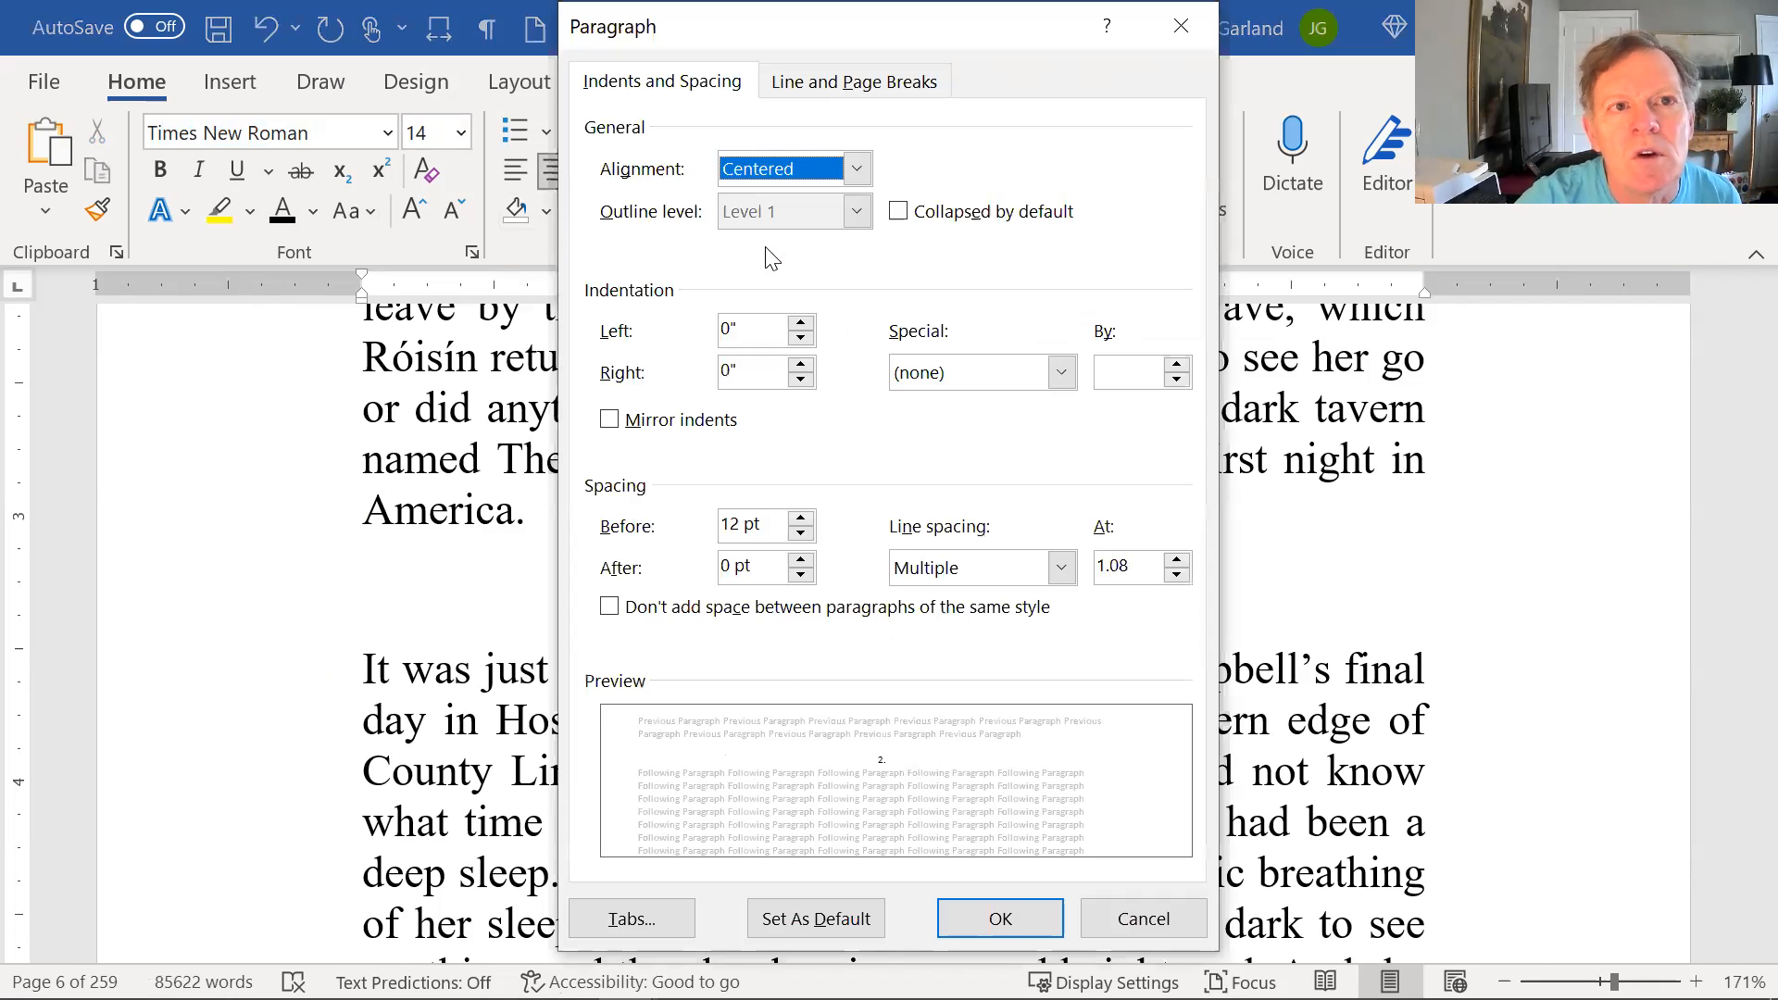
click(787, 84)
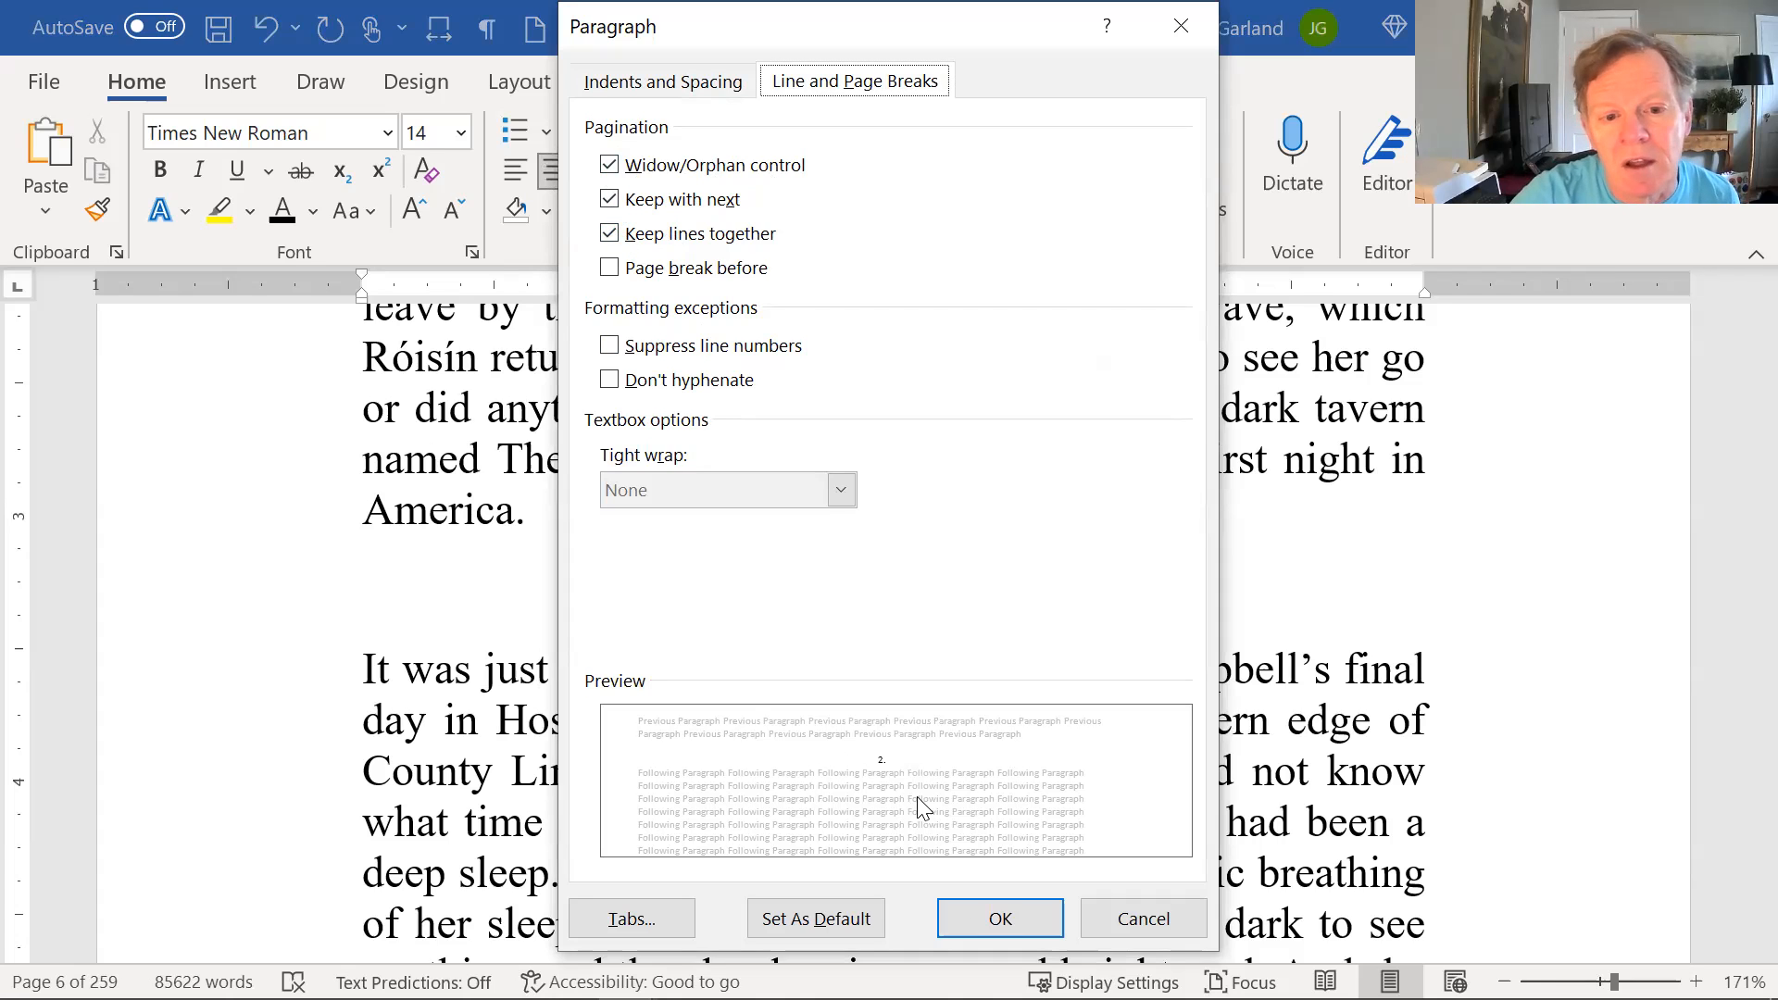
click(978, 920)
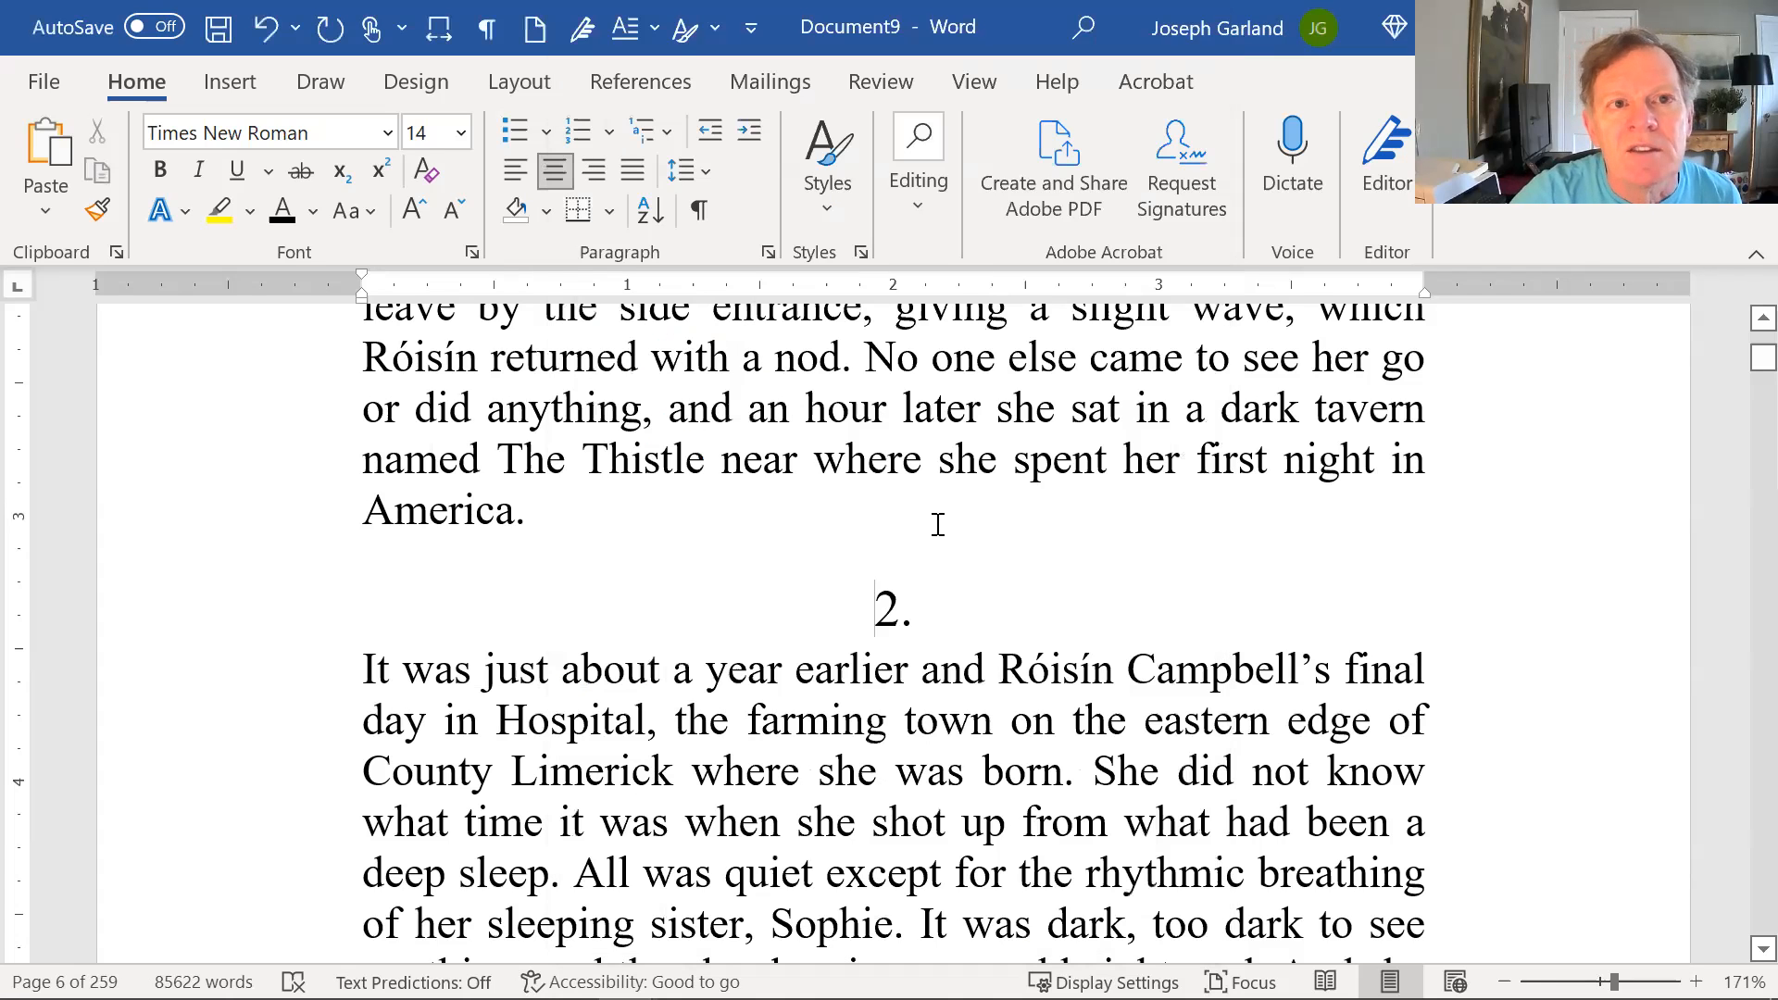
Step: Update the Heading 1 style to match the formatted chapter 2 heading
drag(885, 598, 936, 602)
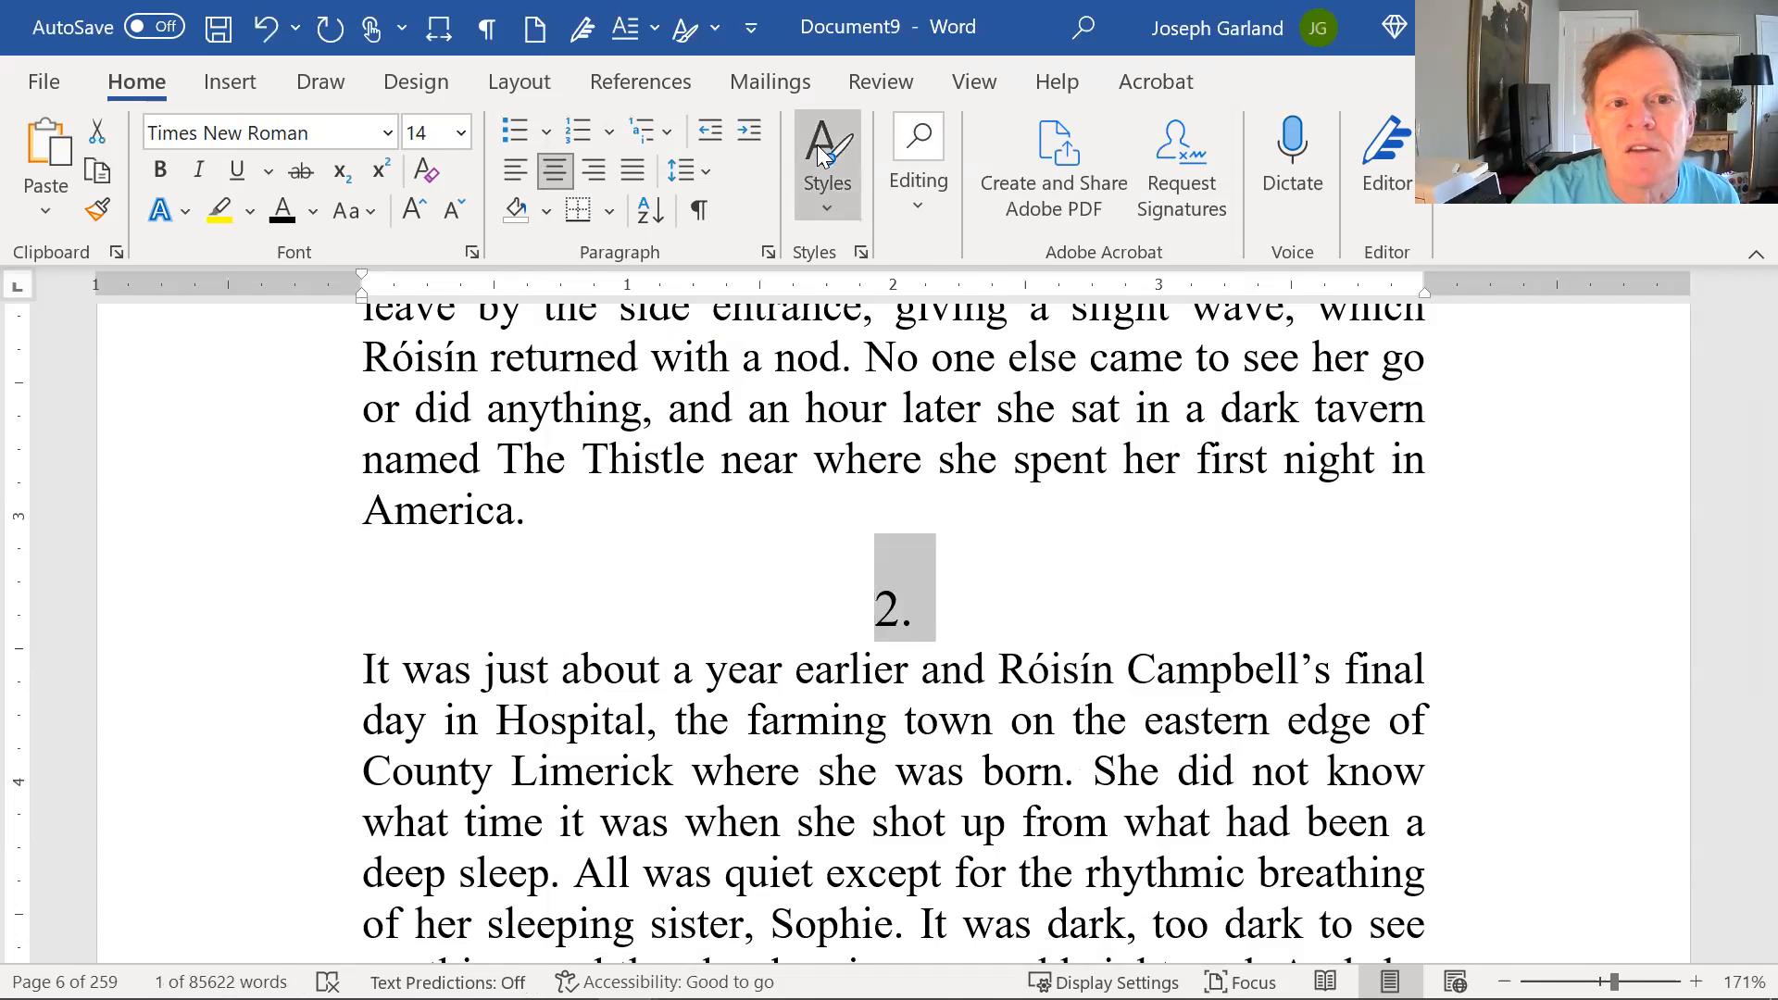
click(817, 145)
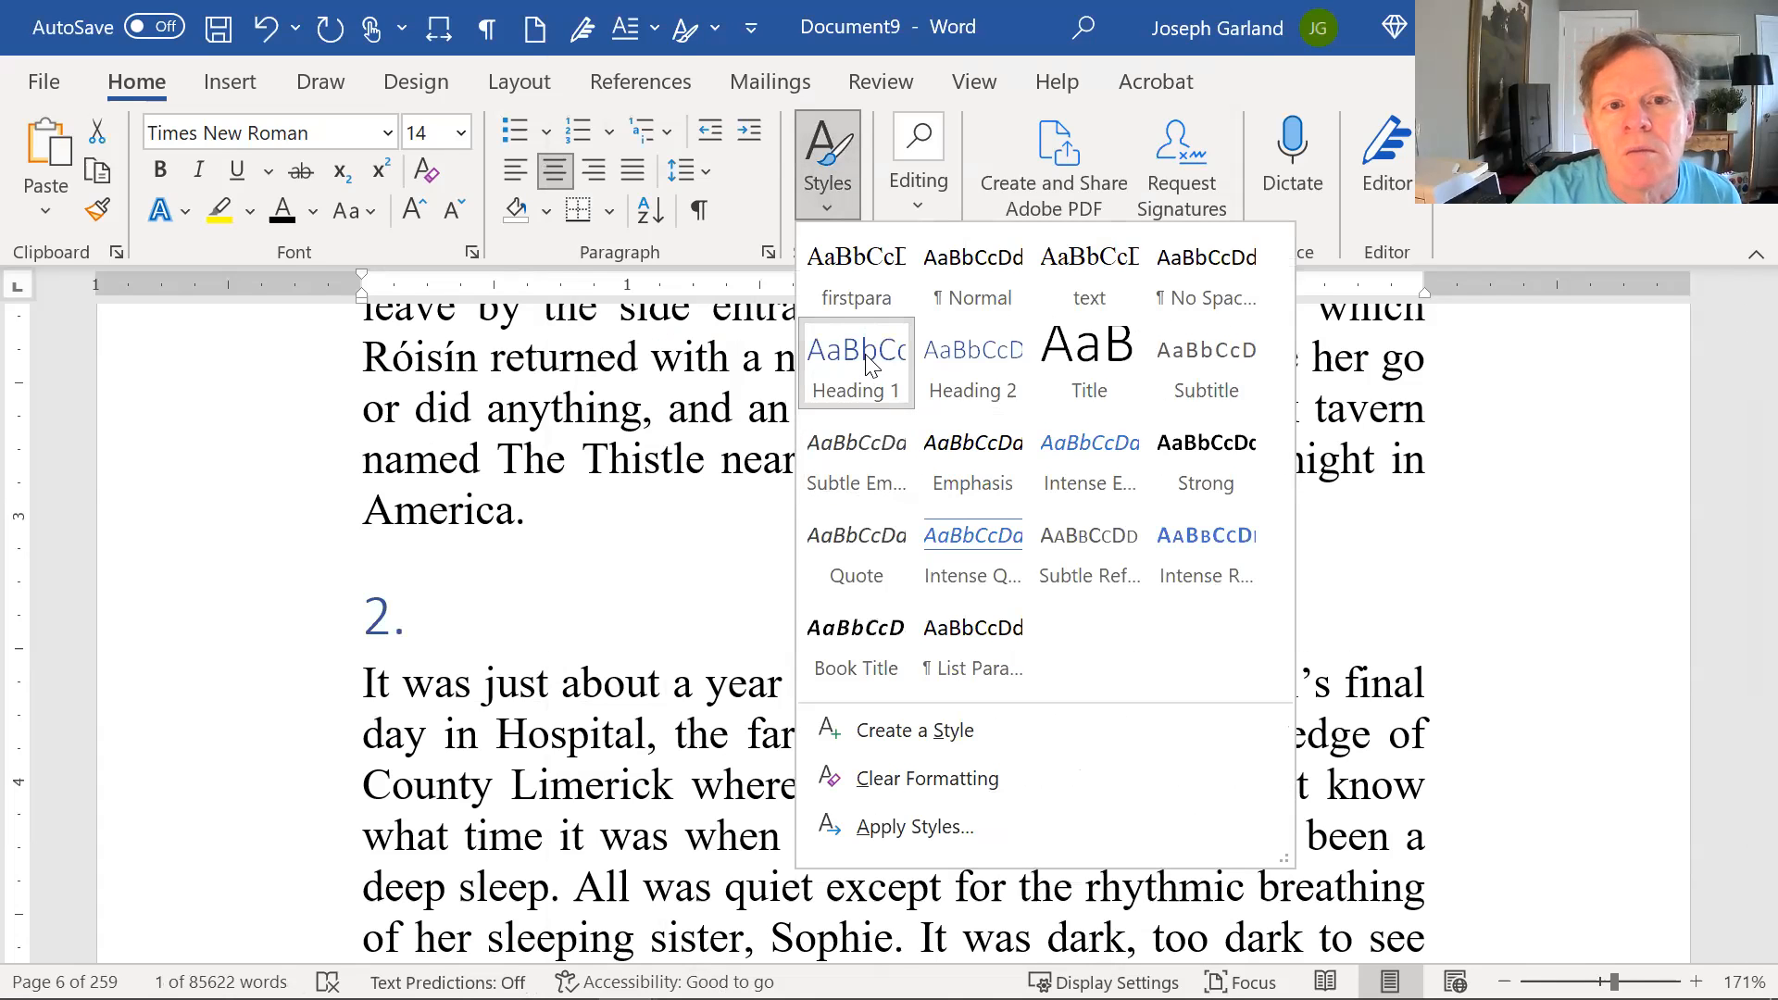
right_click(870, 363)
click(899, 357)
click(901, 607)
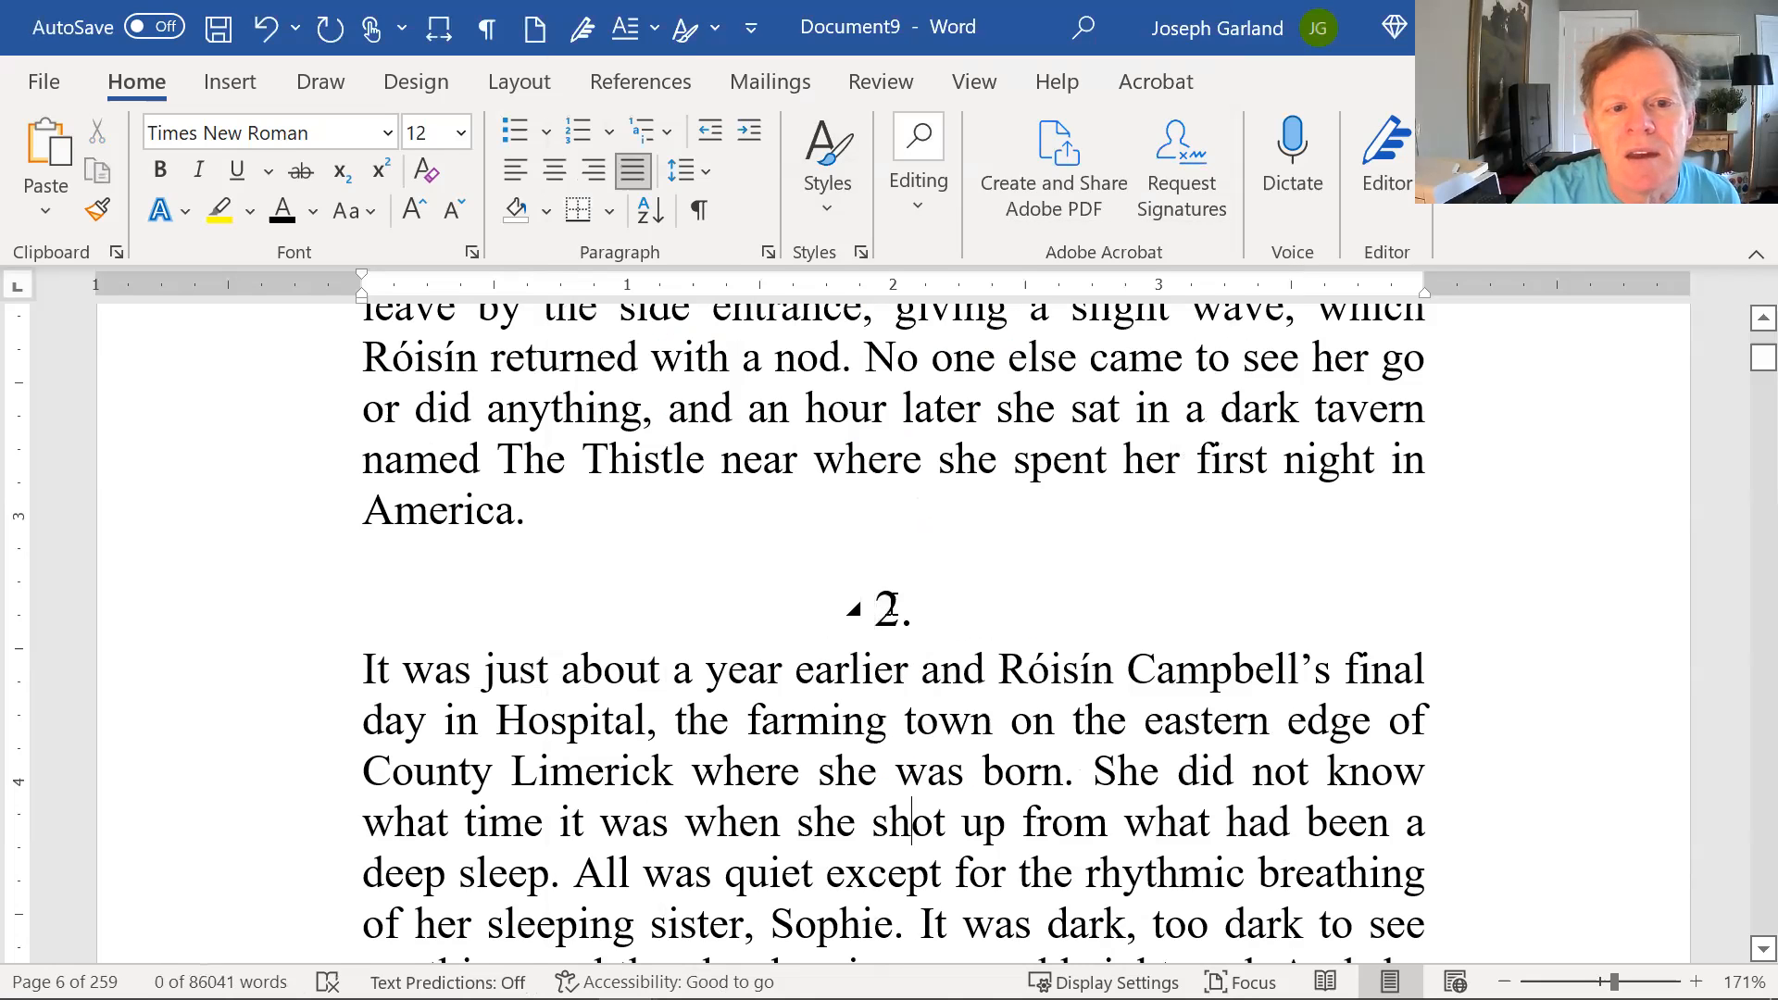
click(895, 770)
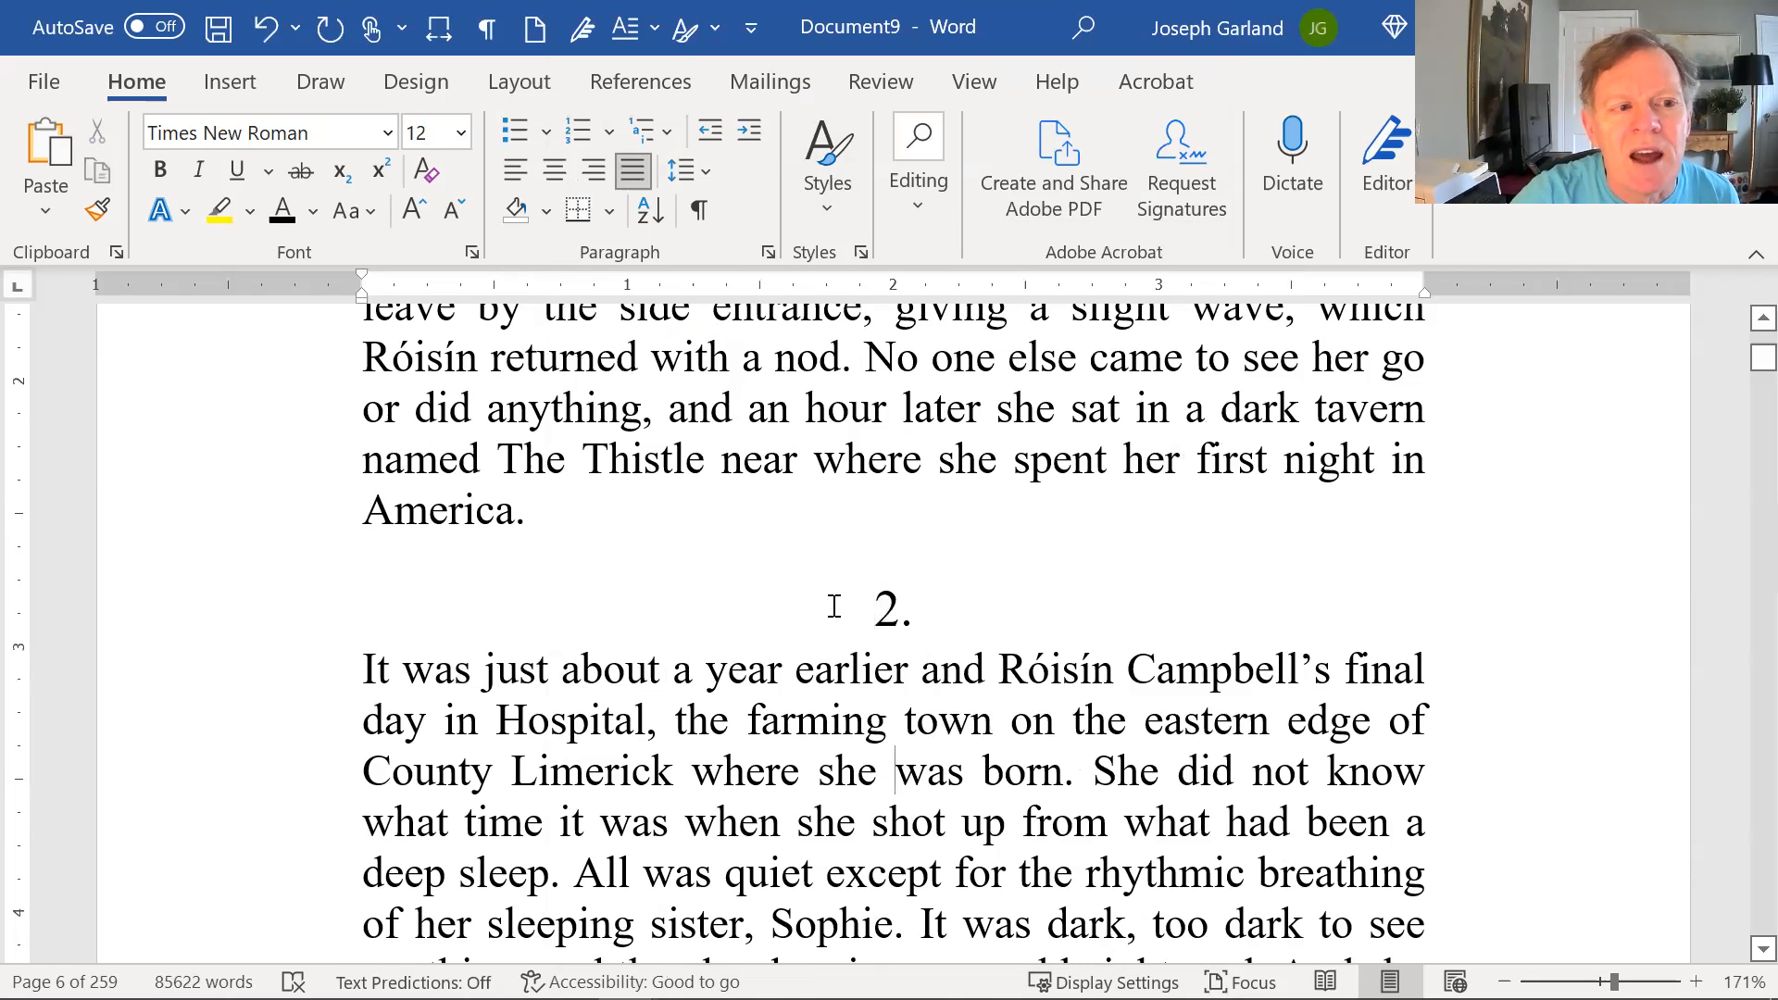
Step: Apply the updated Heading 1 style to the chapter number "1." at the start of the novel
scroll(834, 606, up, 5)
scroll(838, 584, up, 15)
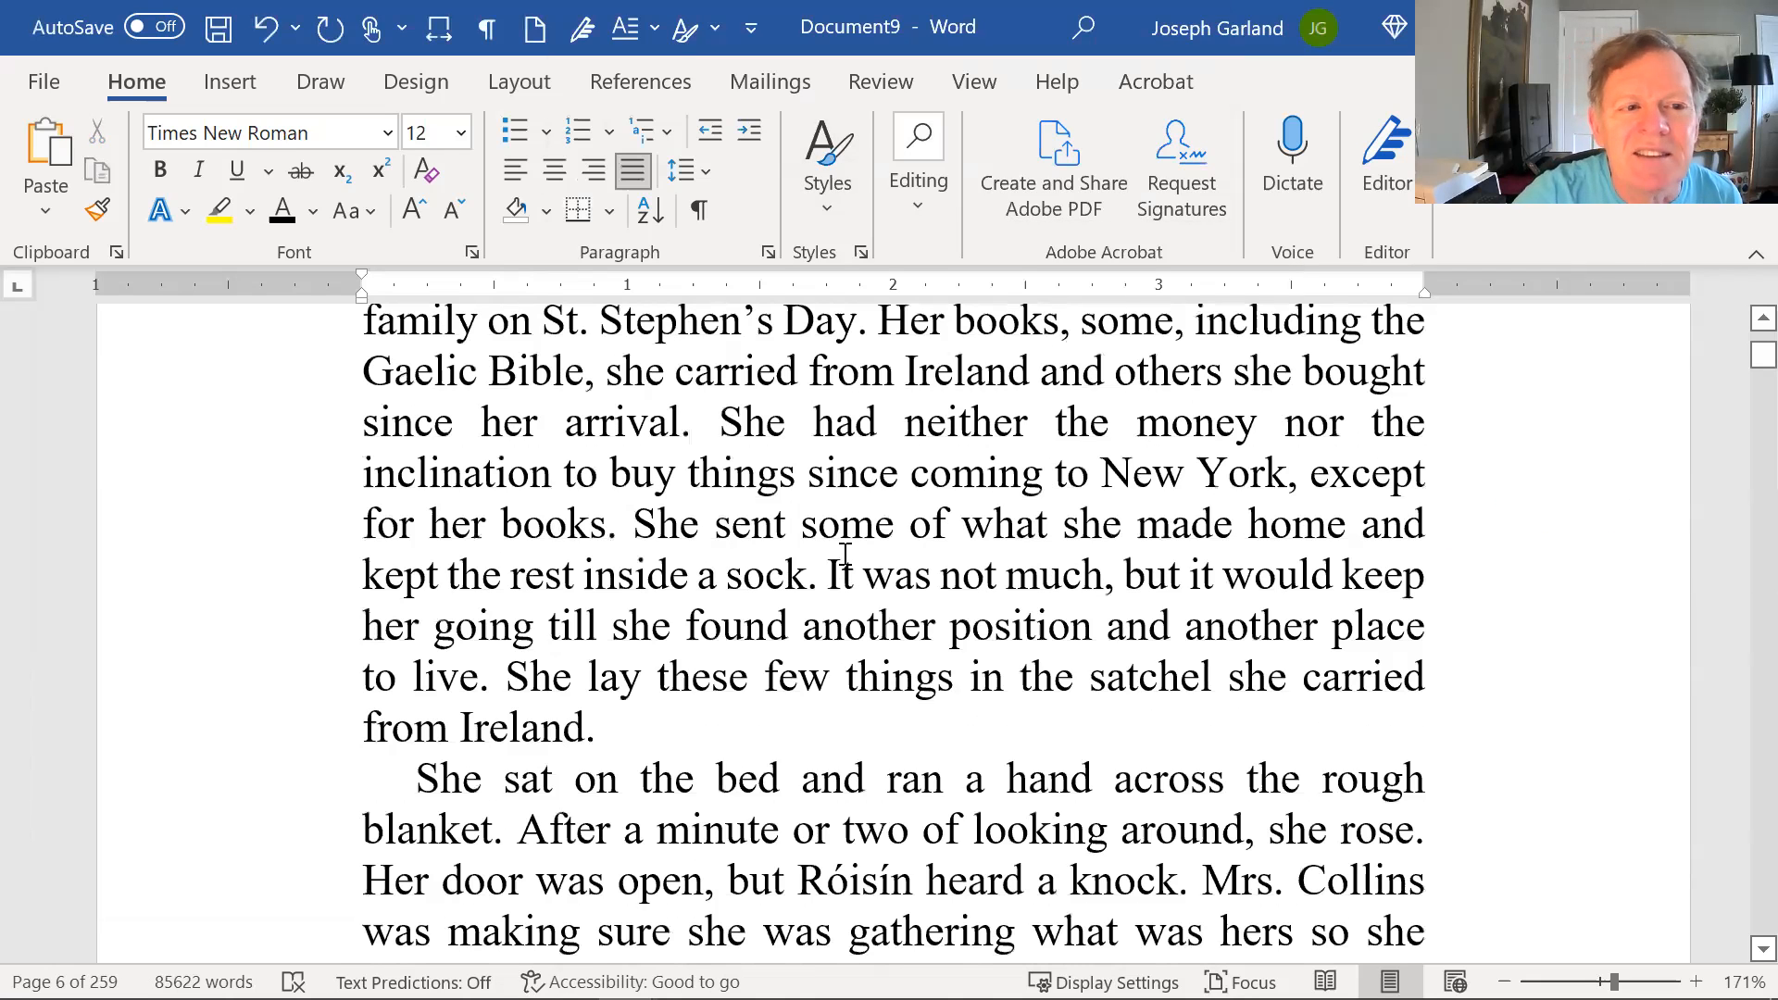
scroll(843, 546, up, 5)
scroll(850, 538, up, 5)
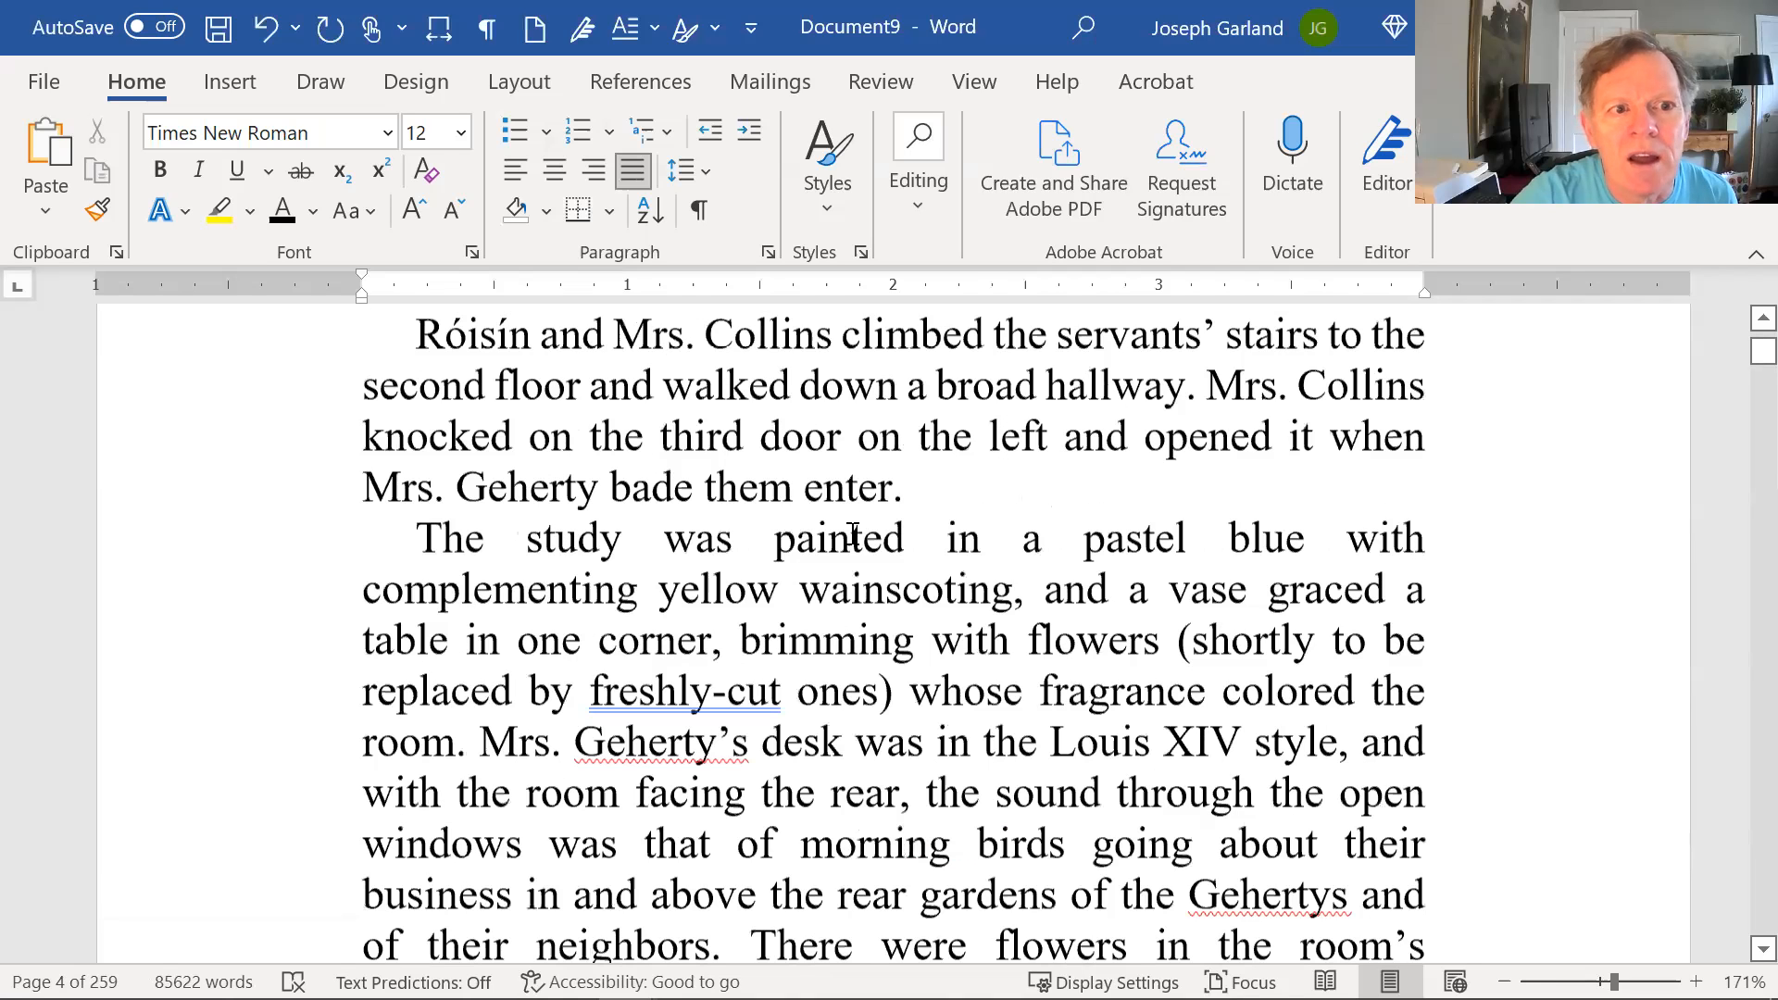
scroll(852, 535, up, 6)
scroll(855, 534, up, 6)
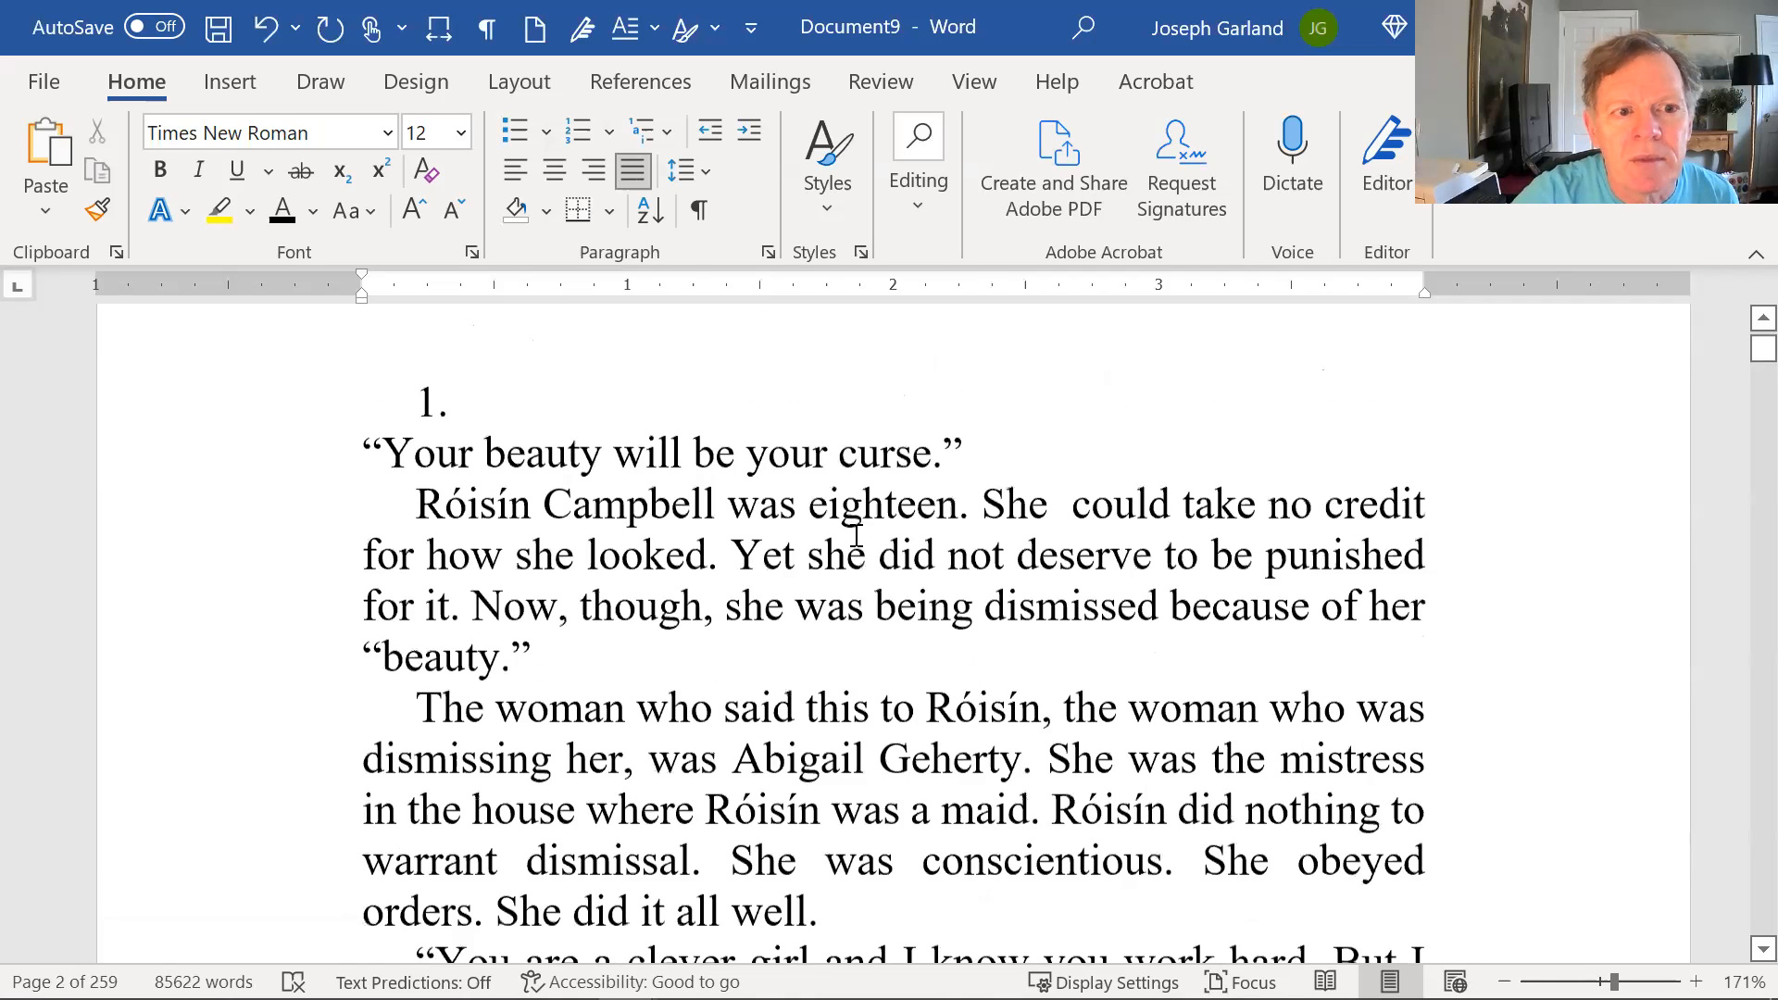
scroll(857, 534, up, 1)
click(427, 547)
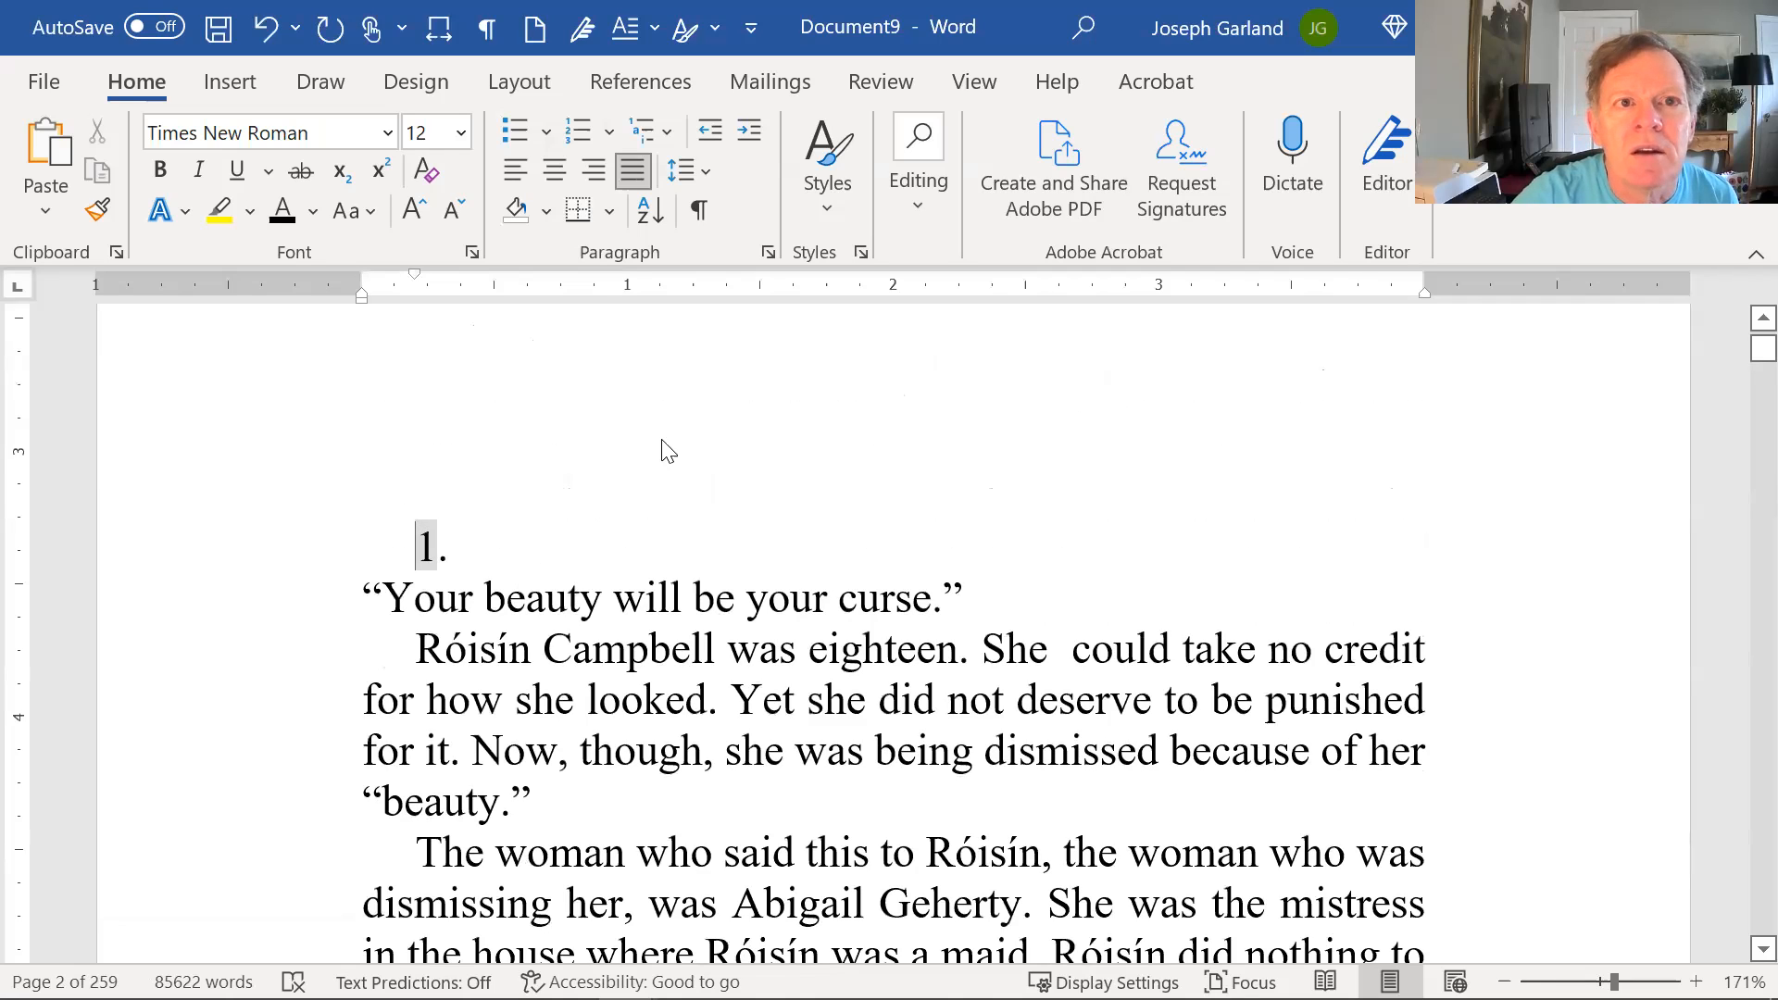
key(shift+End)
click(852, 141)
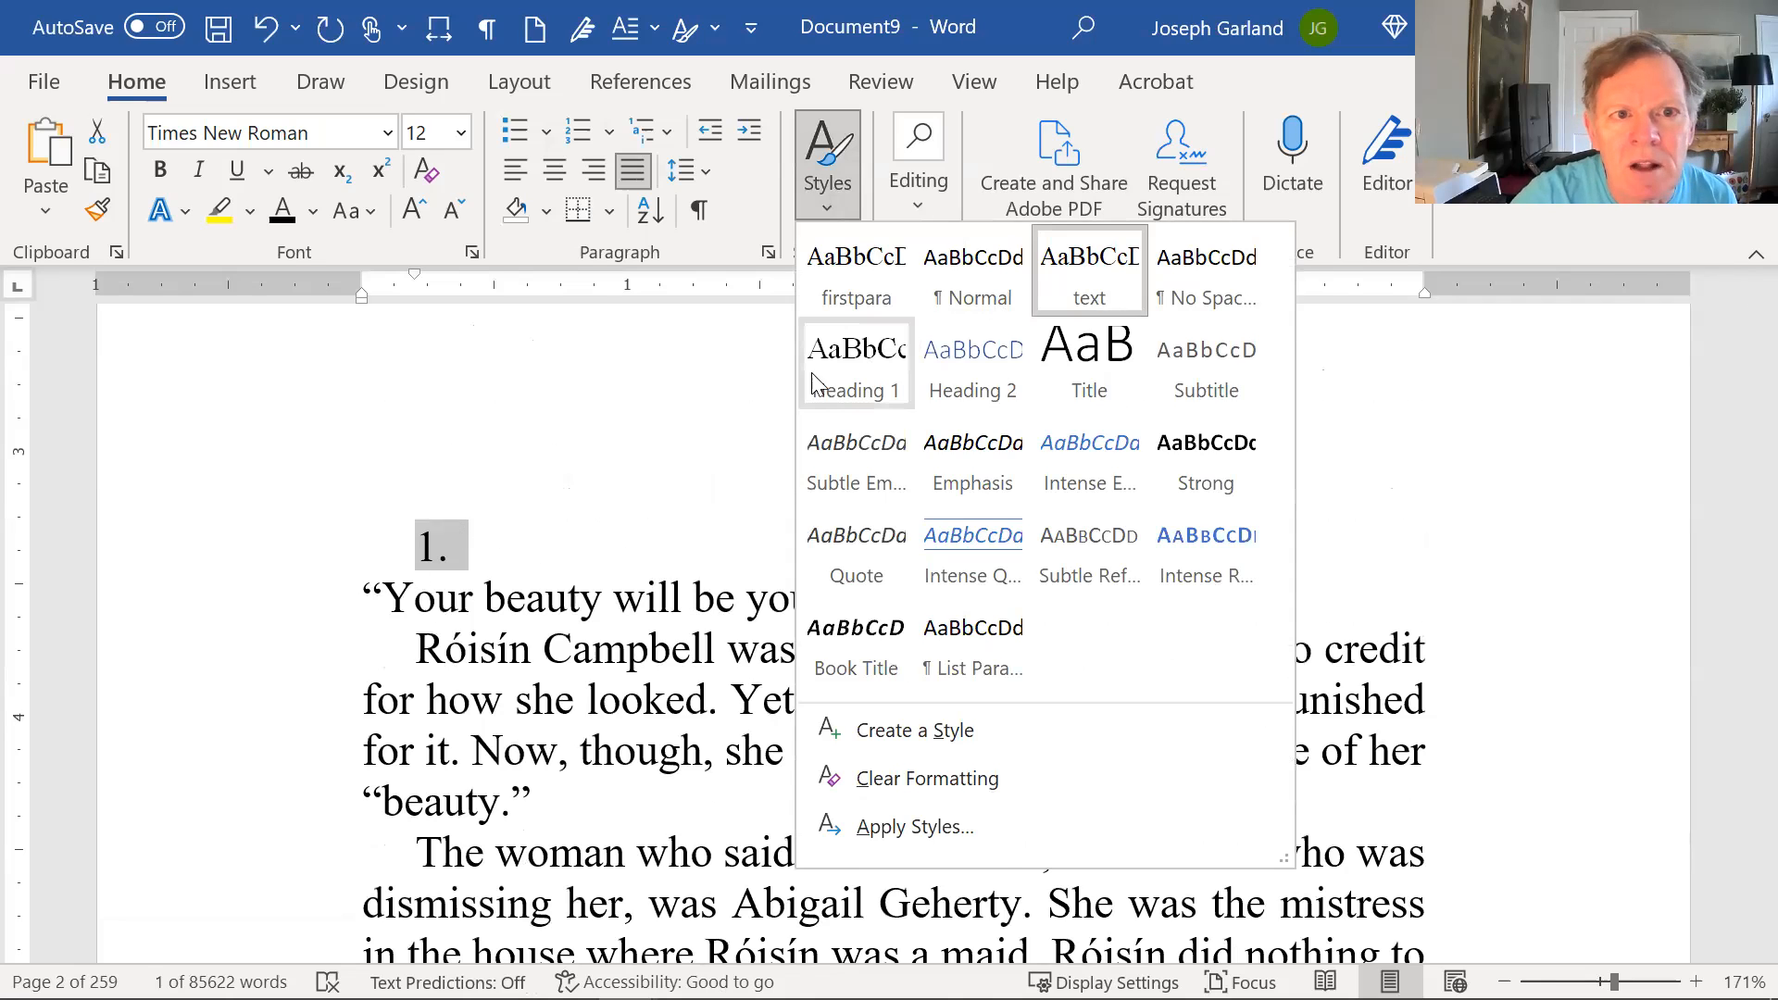
click(852, 357)
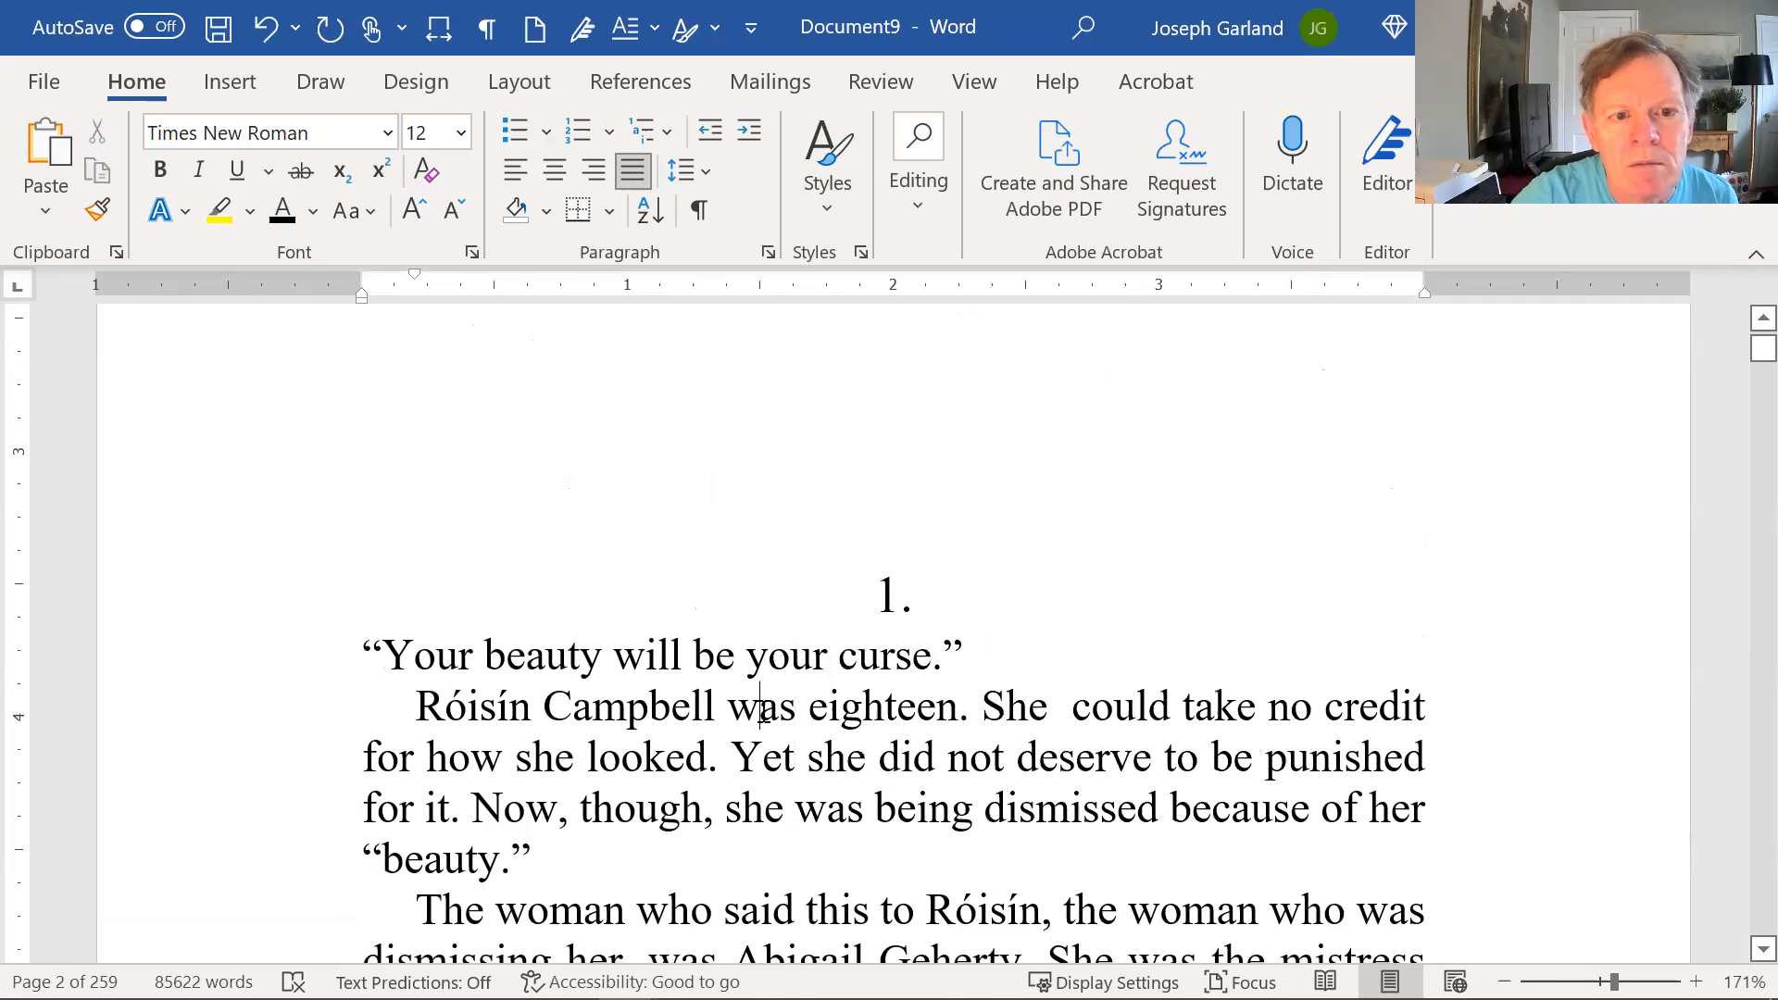
Step: Italicize the chapter 1 heading number
click(886, 600)
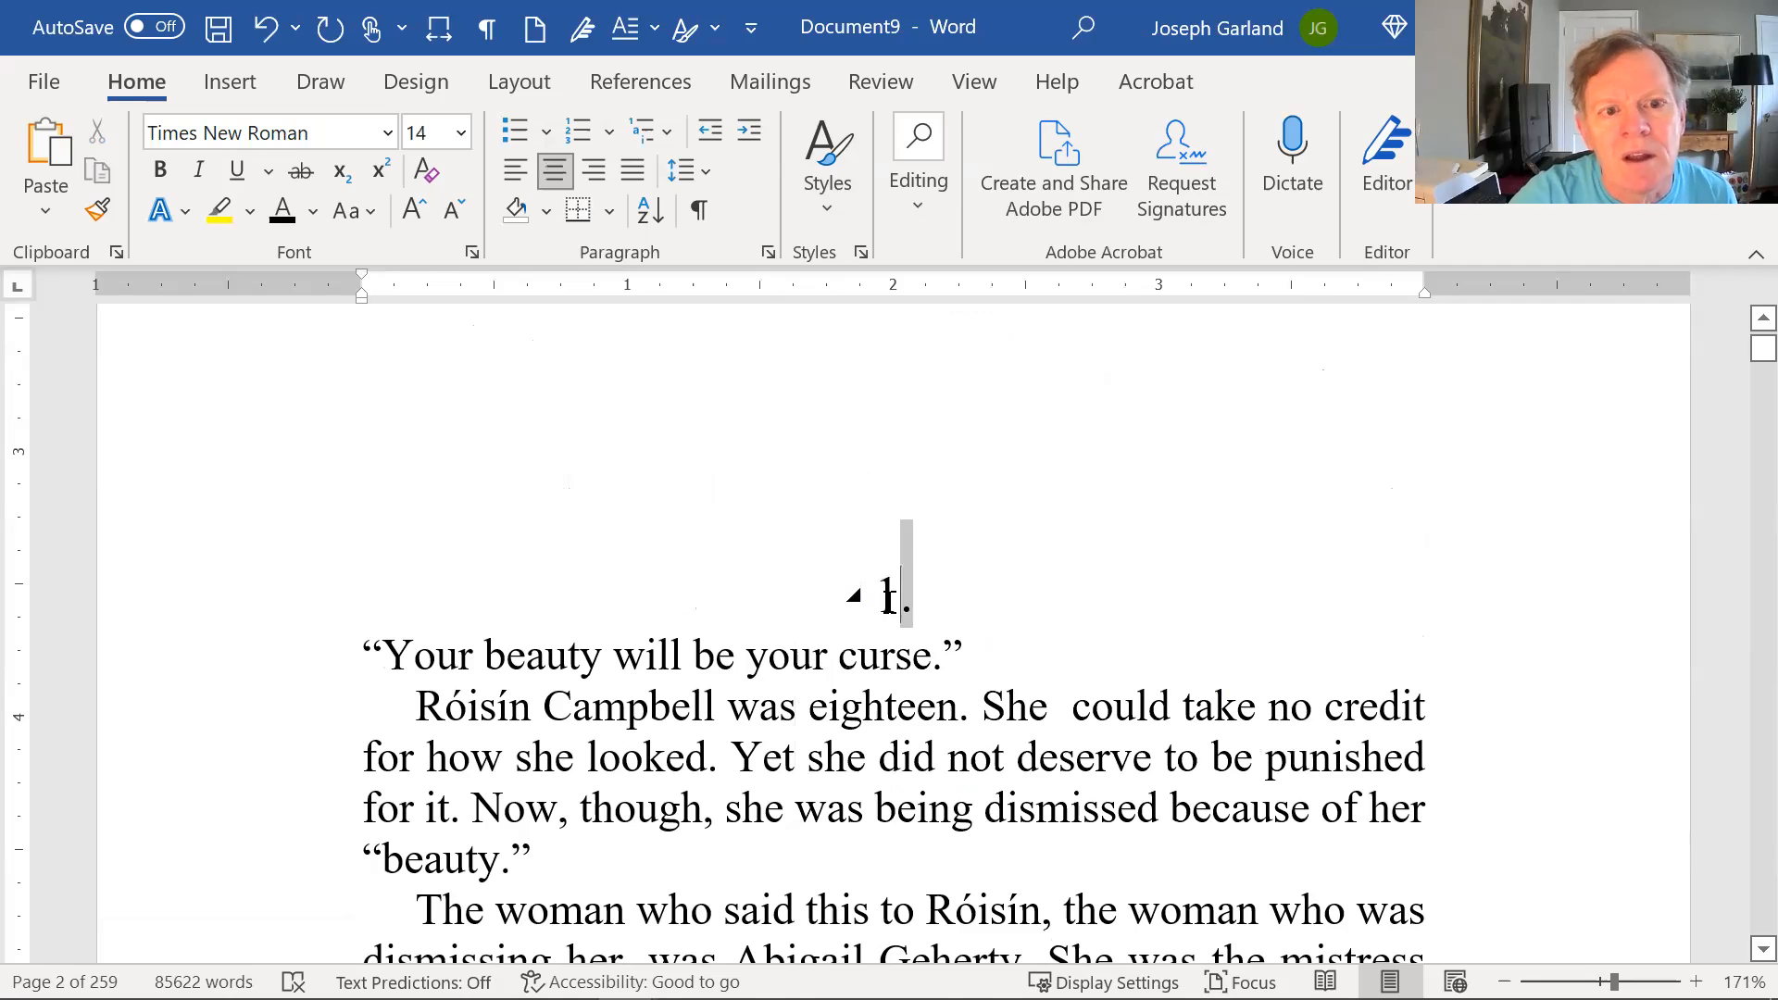
double_click(888, 600)
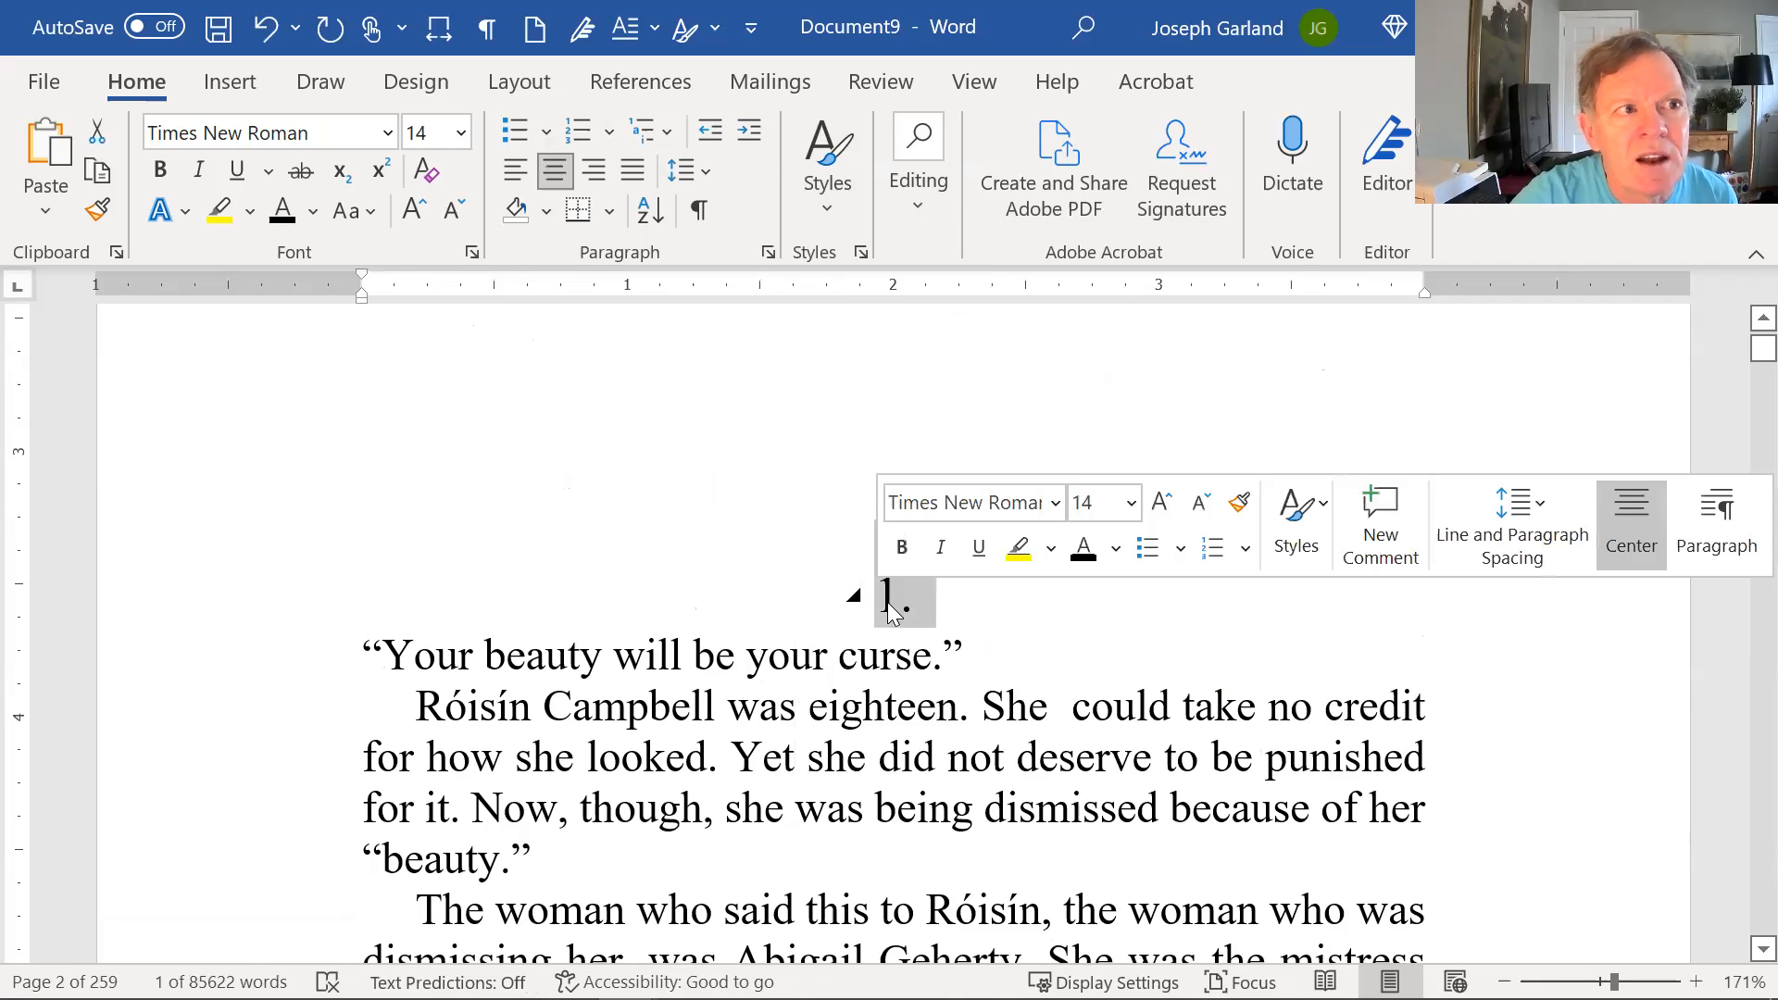
click(941, 547)
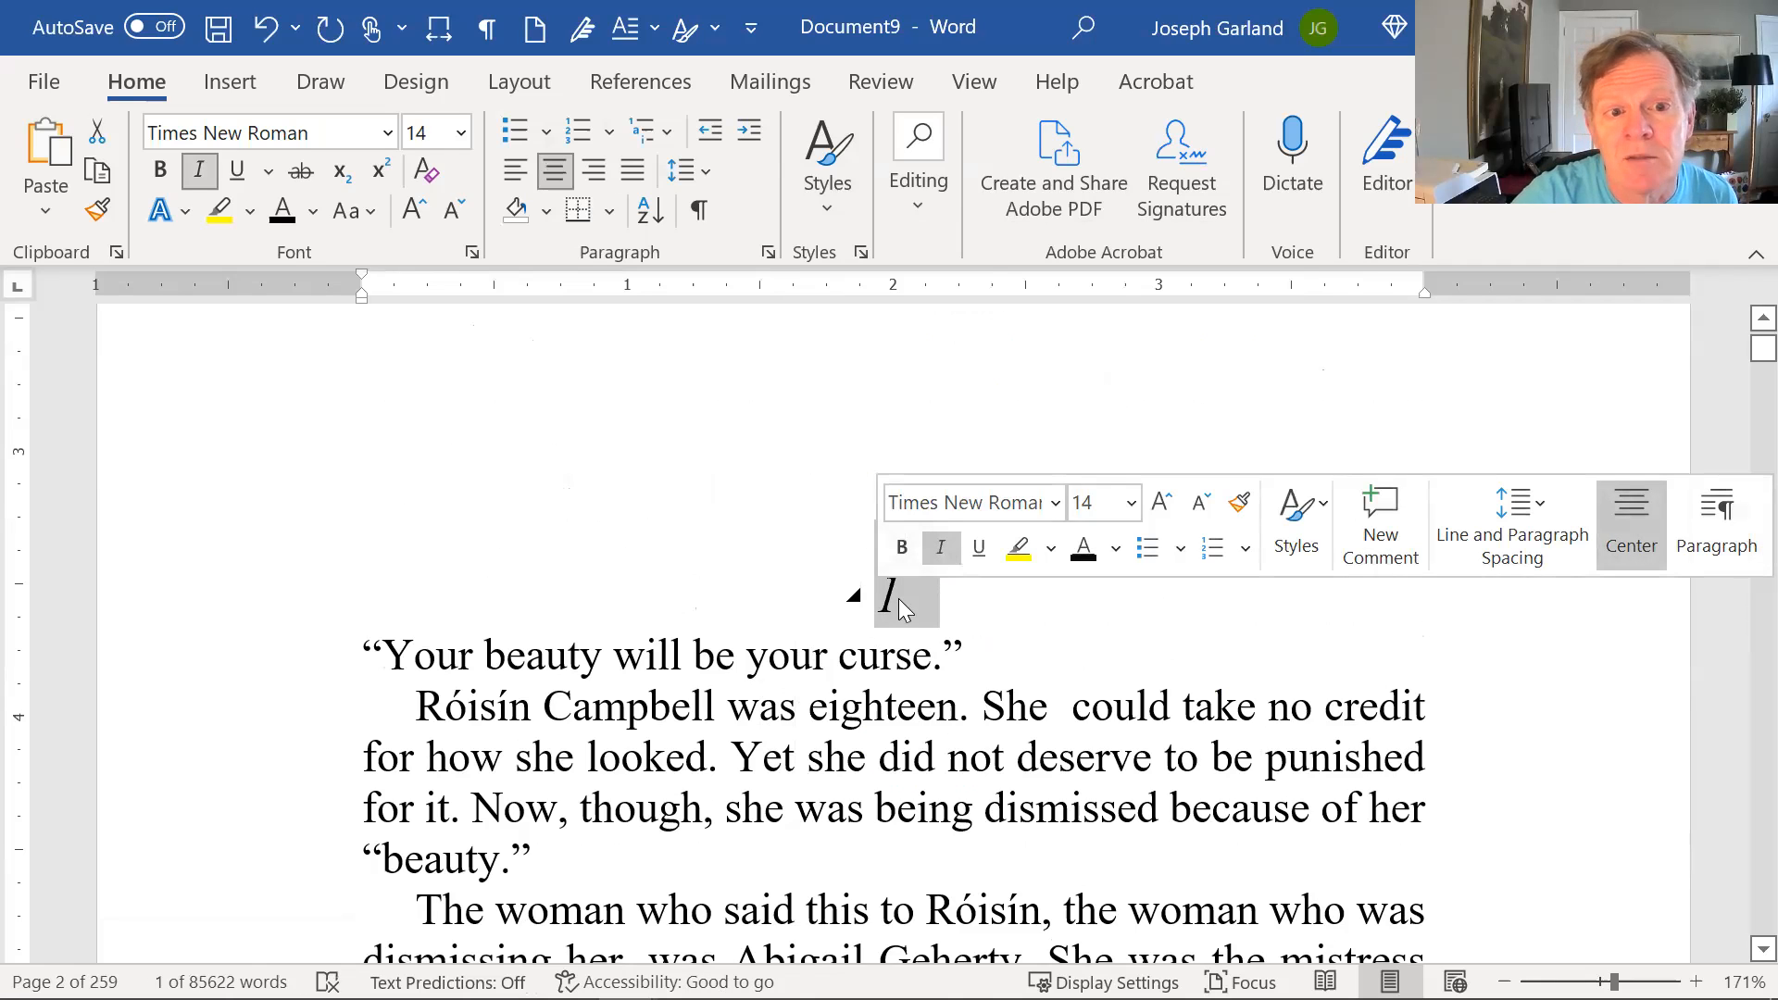
Step: Check whether the chapter 2 heading matches the italicized chapter 1 heading number
click(898, 601)
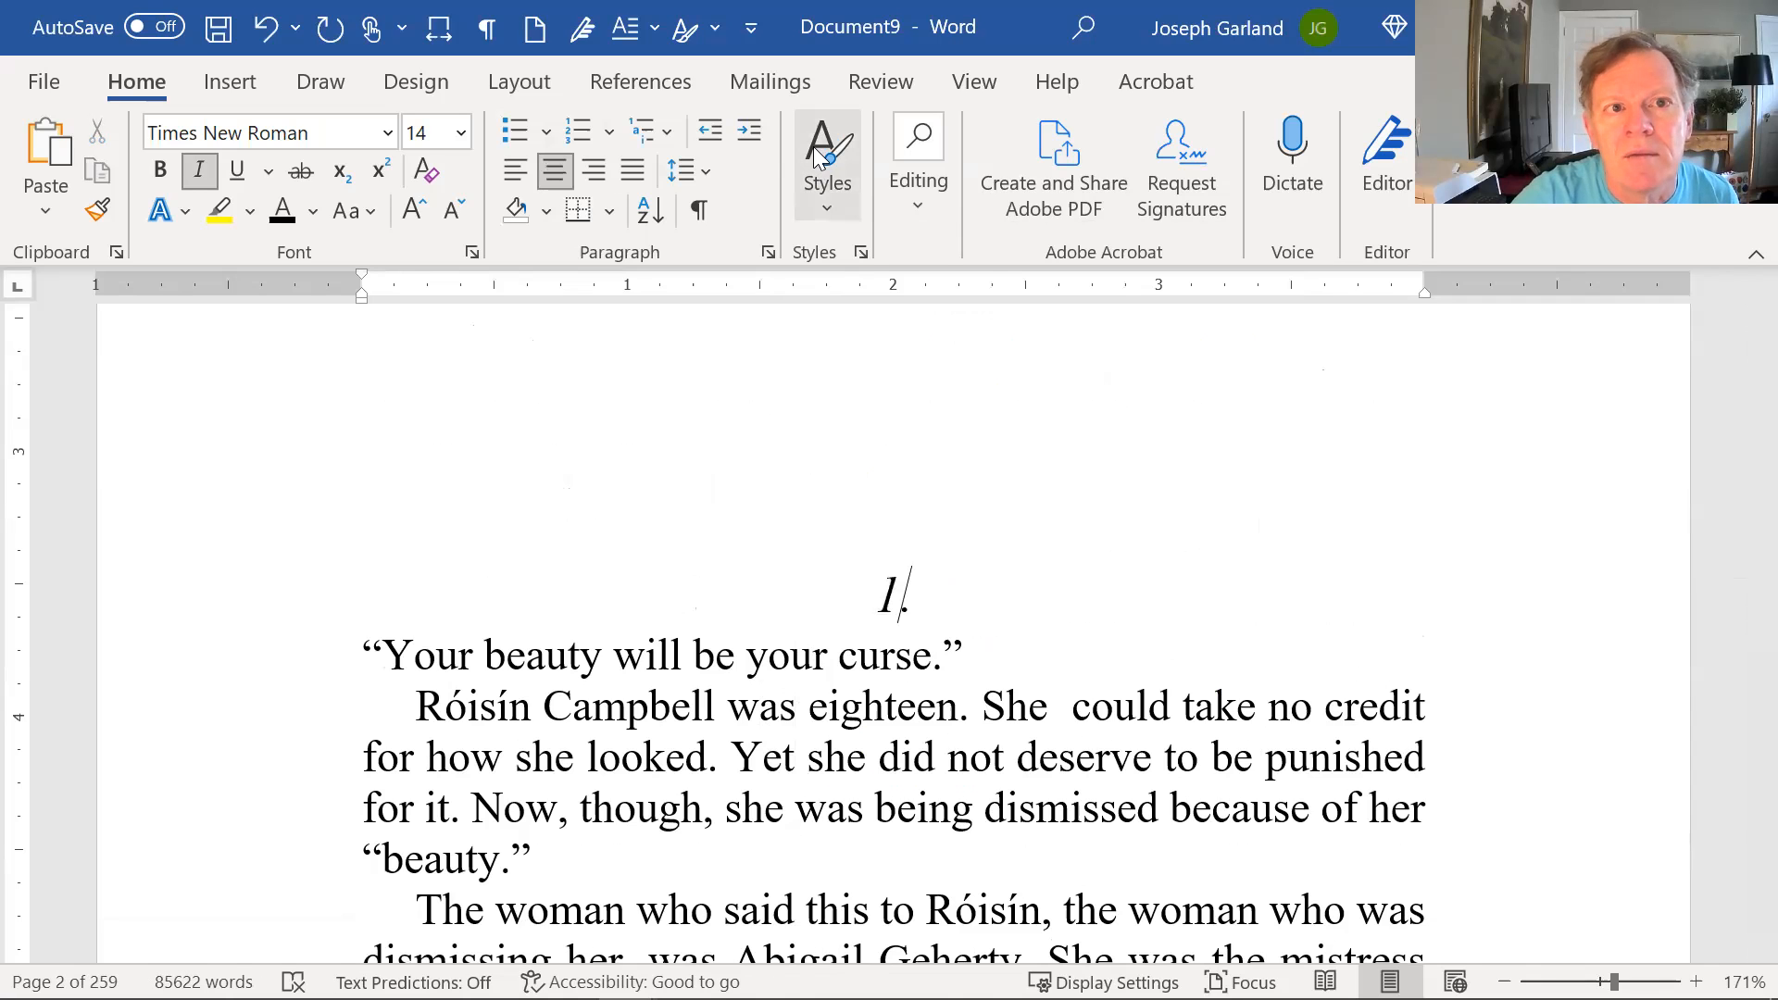
scroll(1038, 635, down, 10)
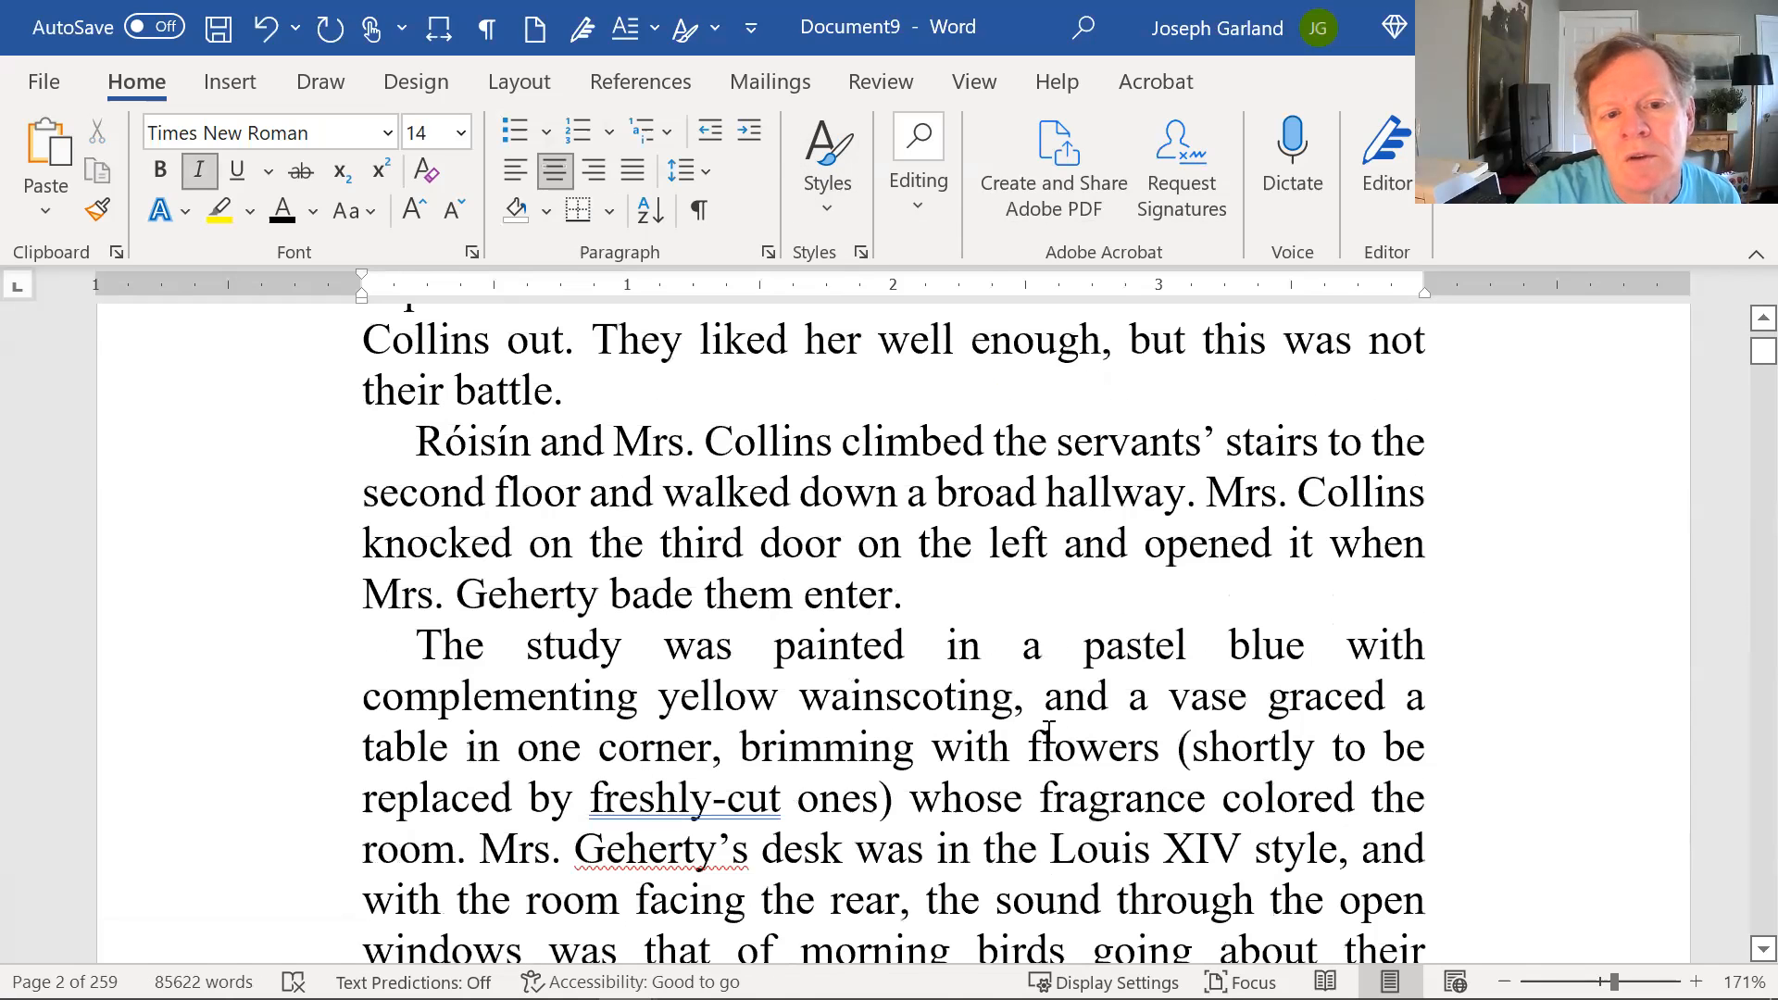
scroll(1046, 736, down, 10)
scroll(1034, 736, down, 10)
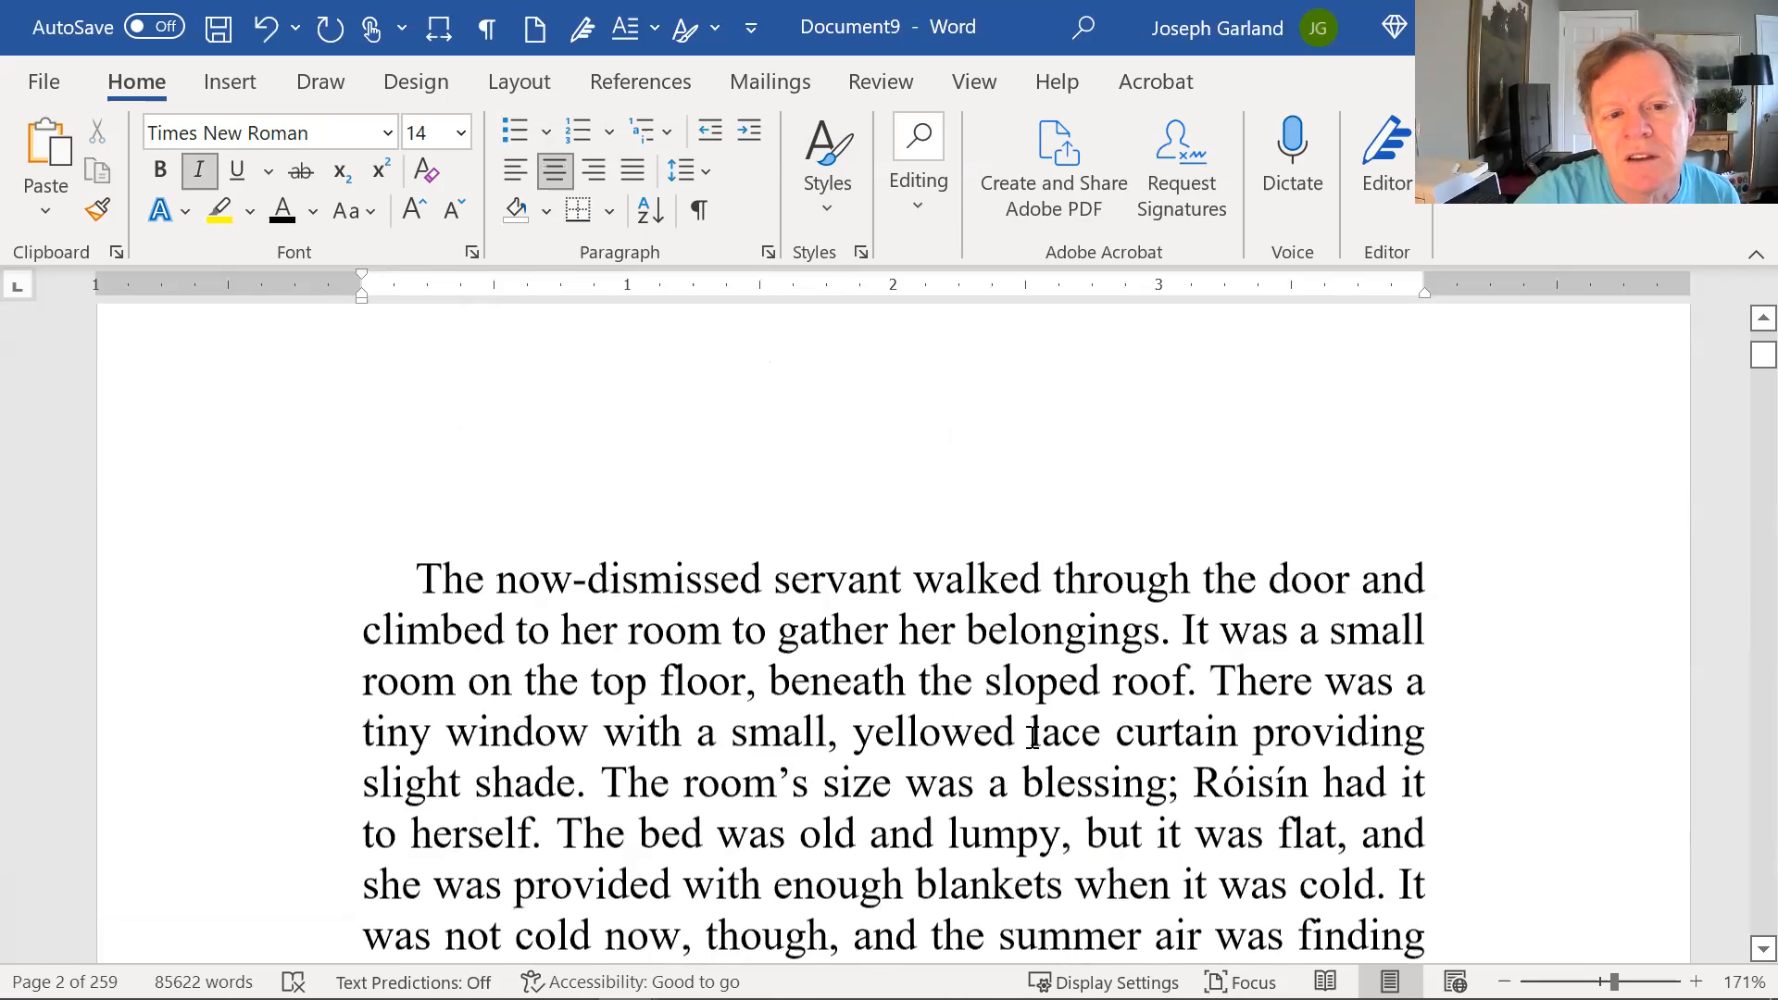
scroll(1017, 738, down, 10)
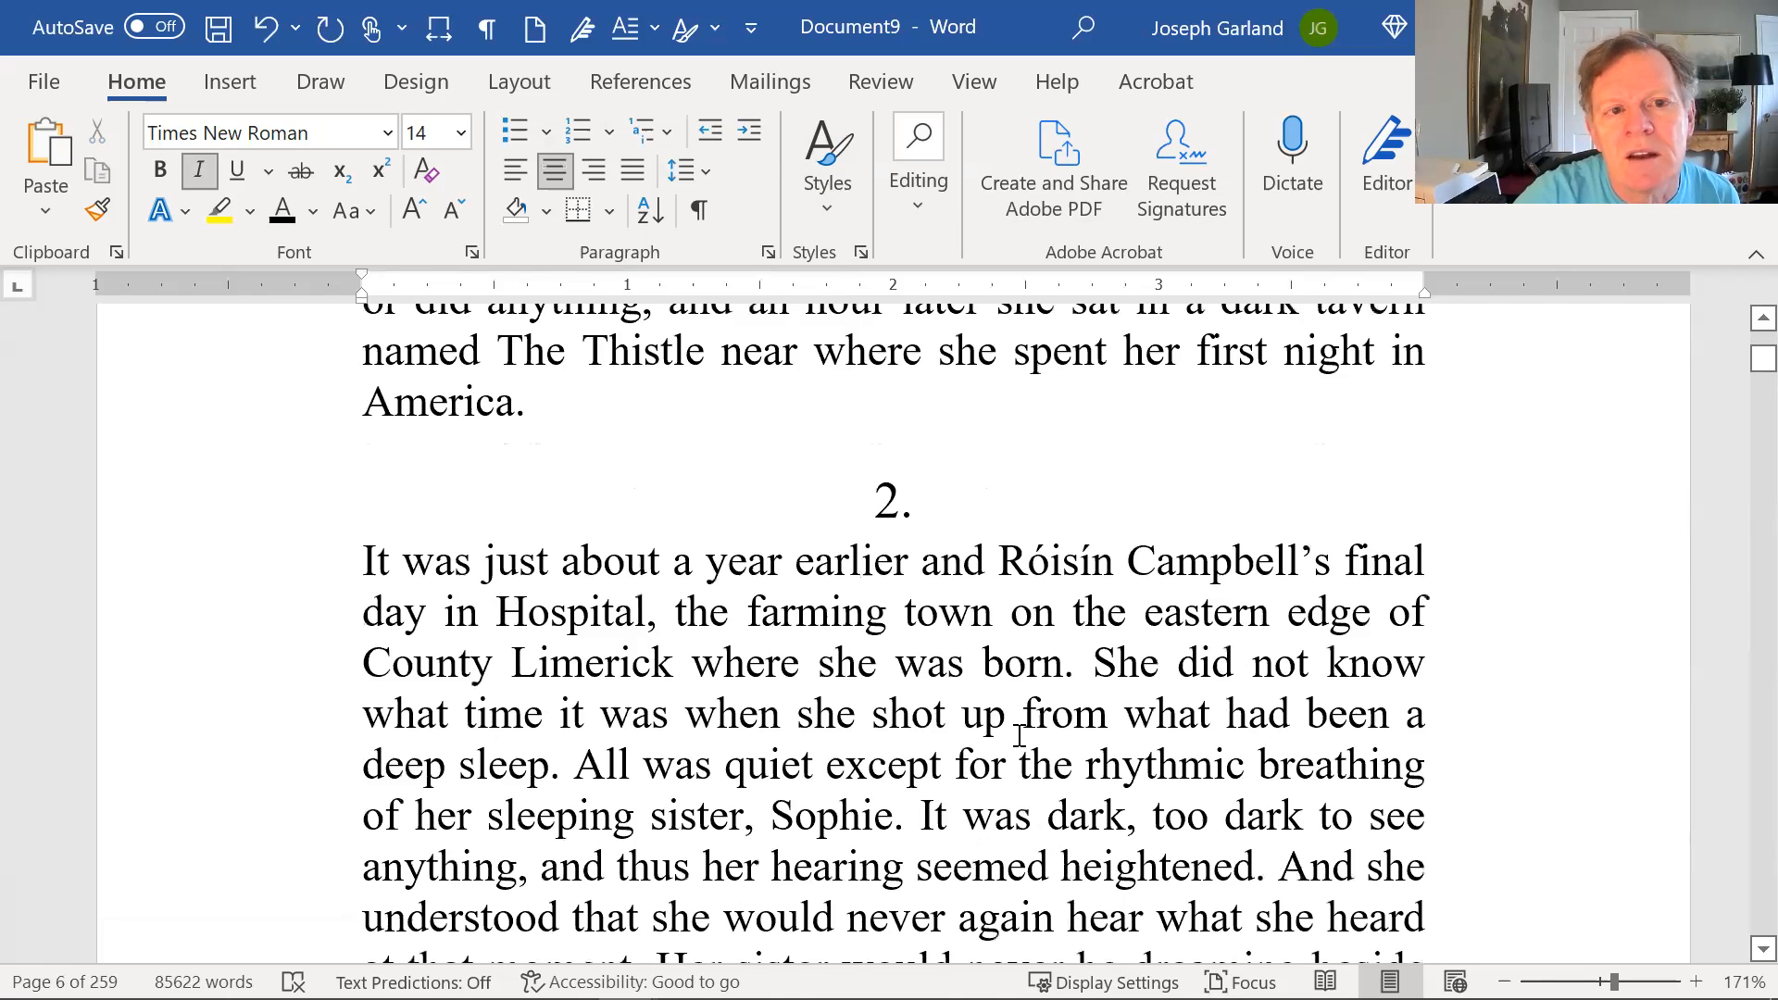
scroll(1018, 736, up, 2)
scroll(861, 709, down, 1)
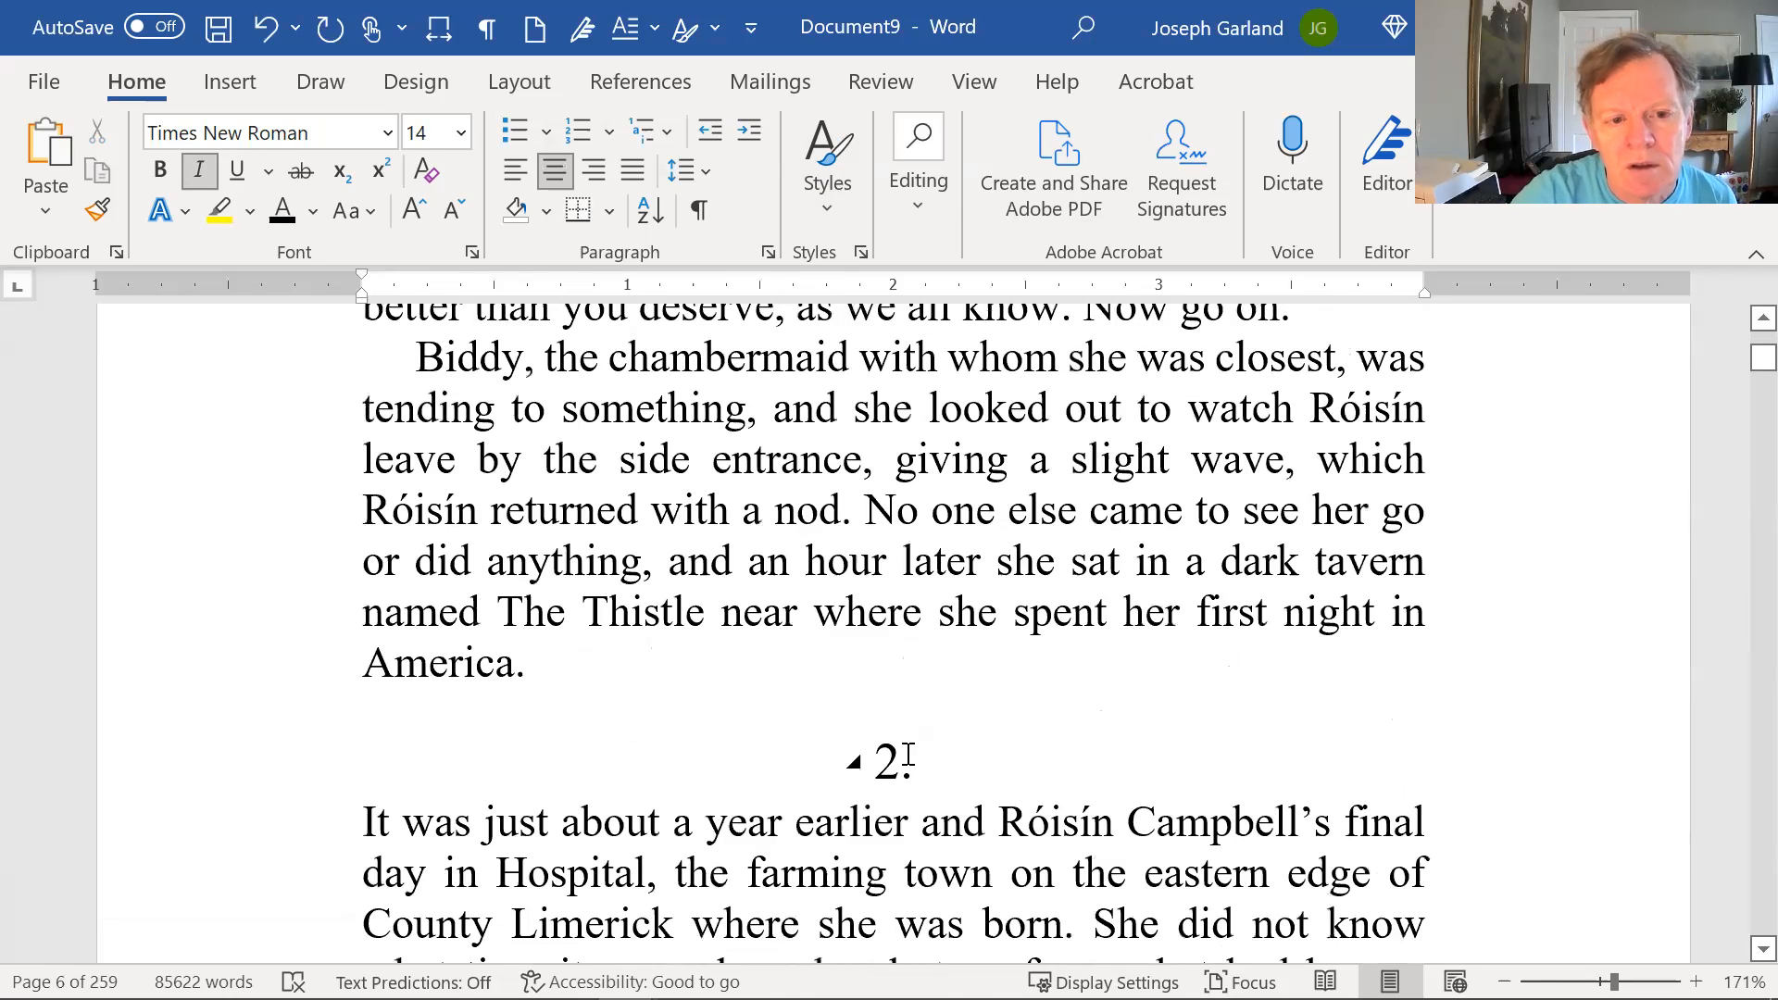
scroll(930, 752, up, 2)
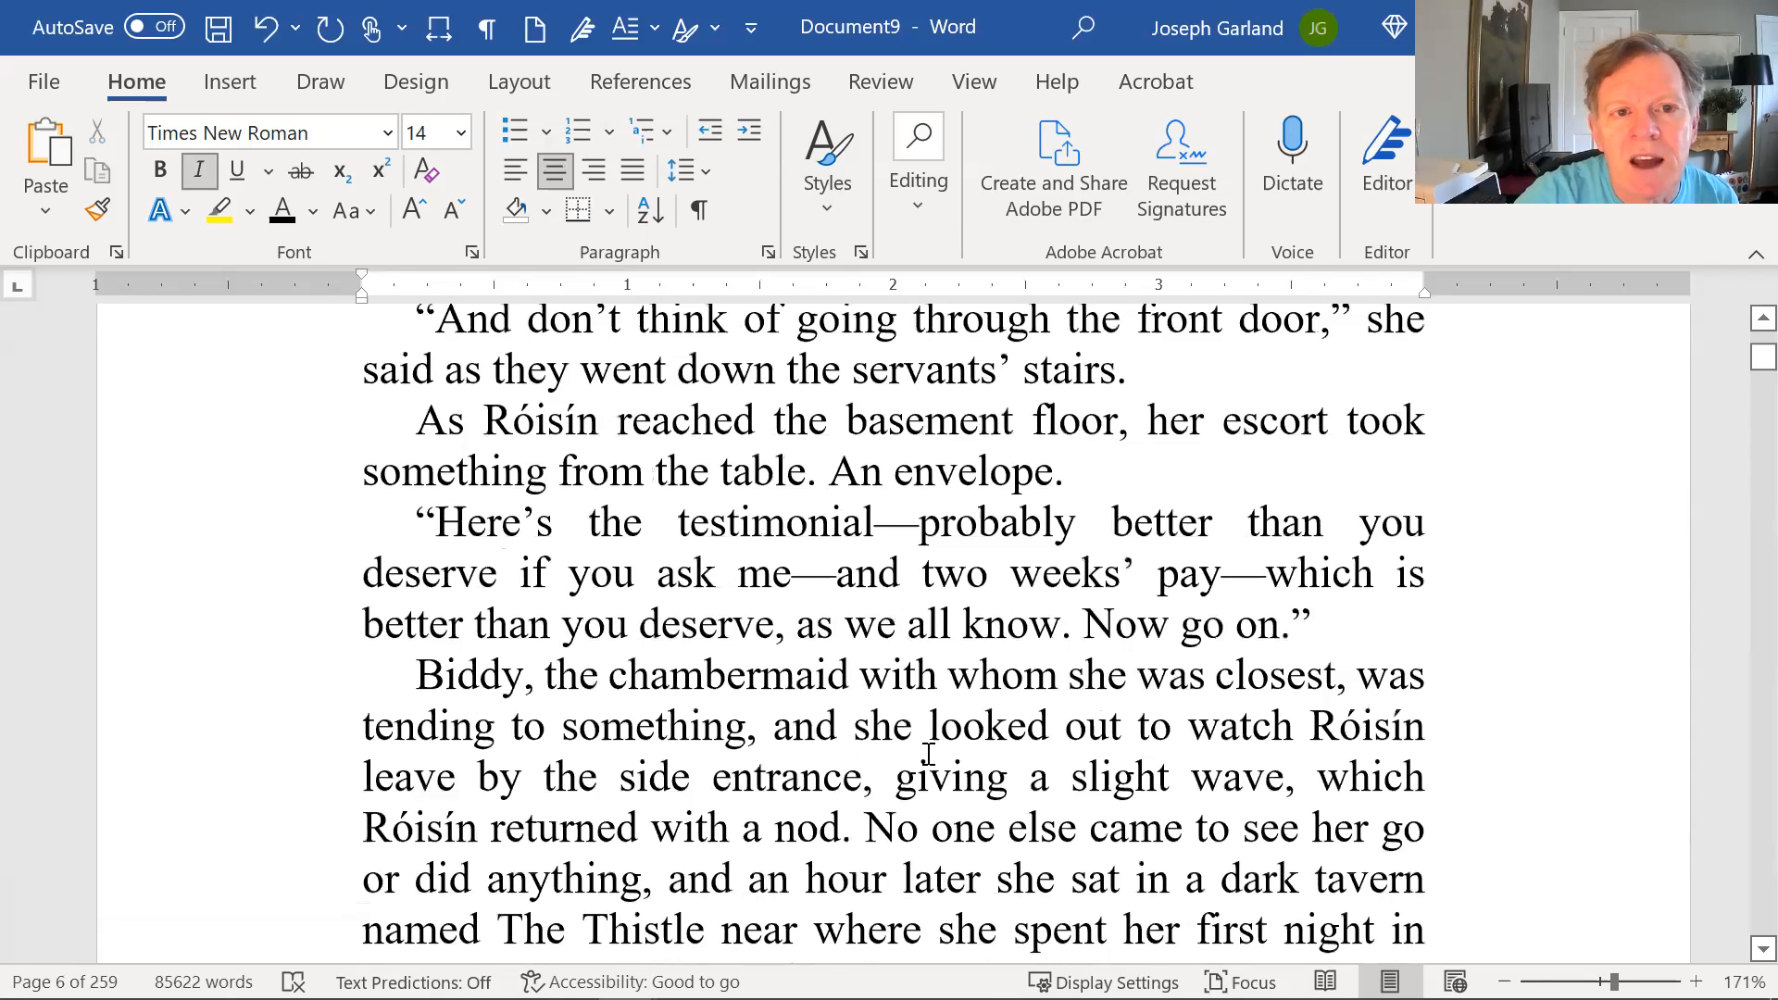
scroll(929, 752, up, 5)
scroll(924, 726, up, 6)
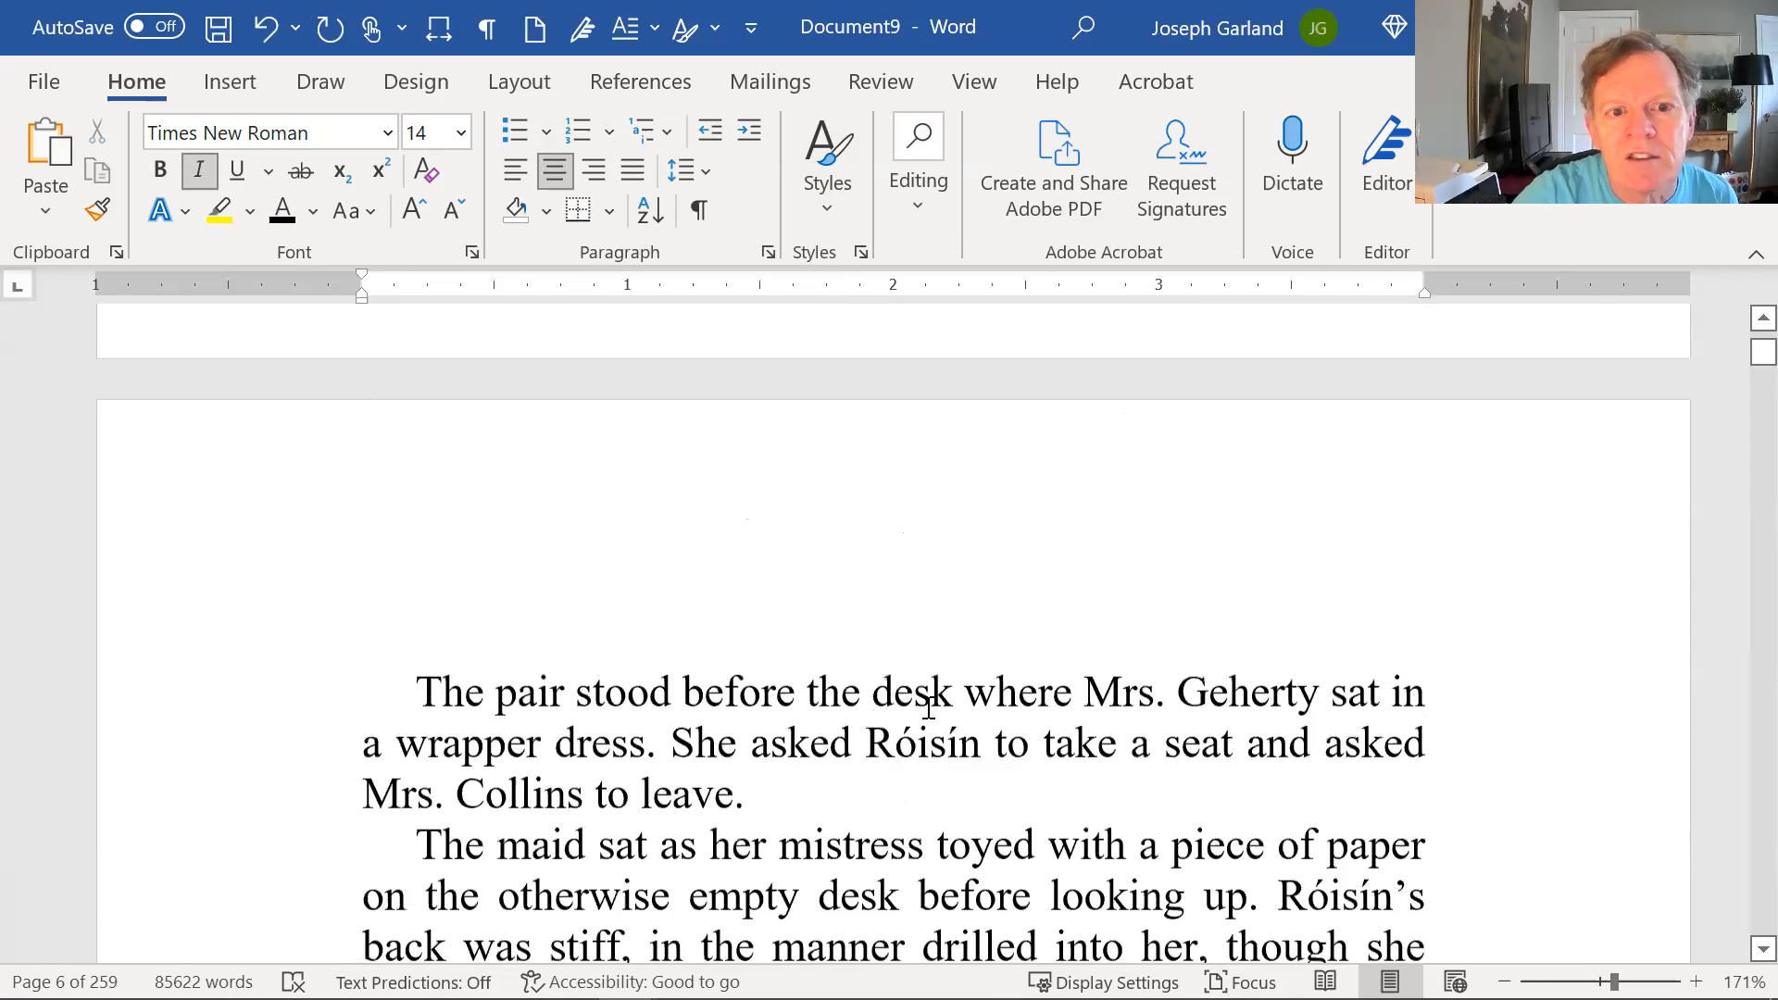
scroll(929, 709, up, 10)
scroll(917, 714, up, 5)
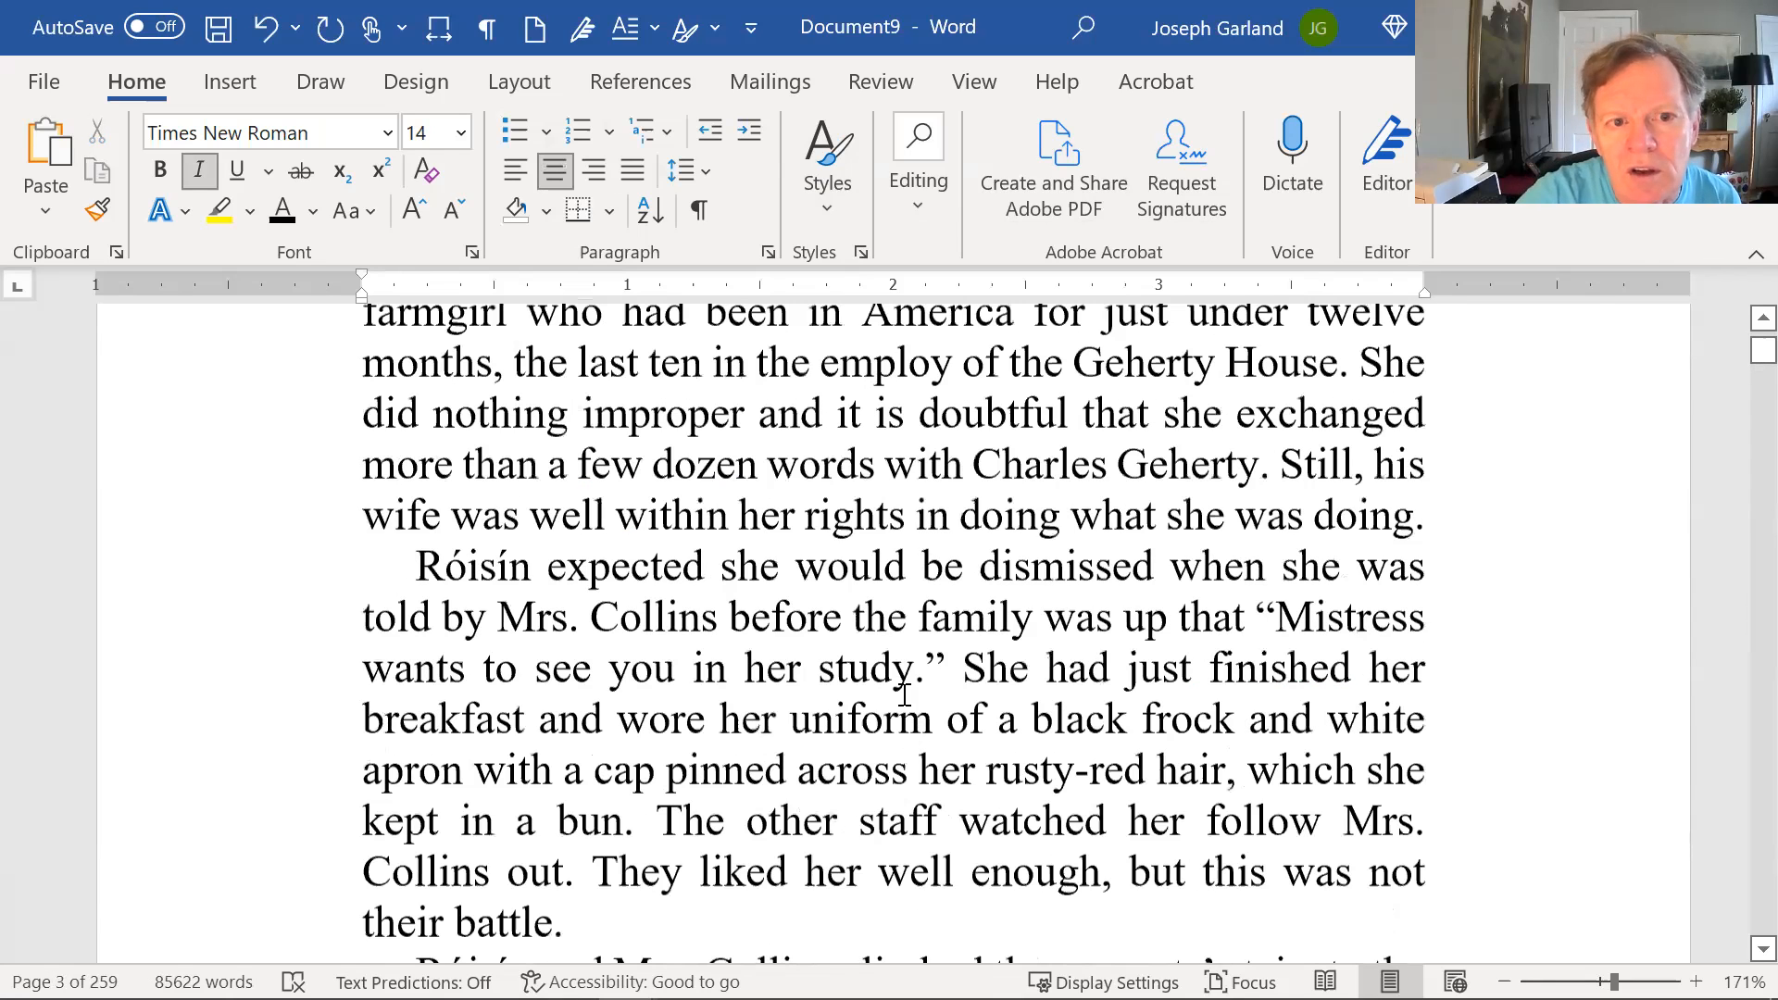
scroll(904, 695, up, 5)
scroll(901, 693, up, 2)
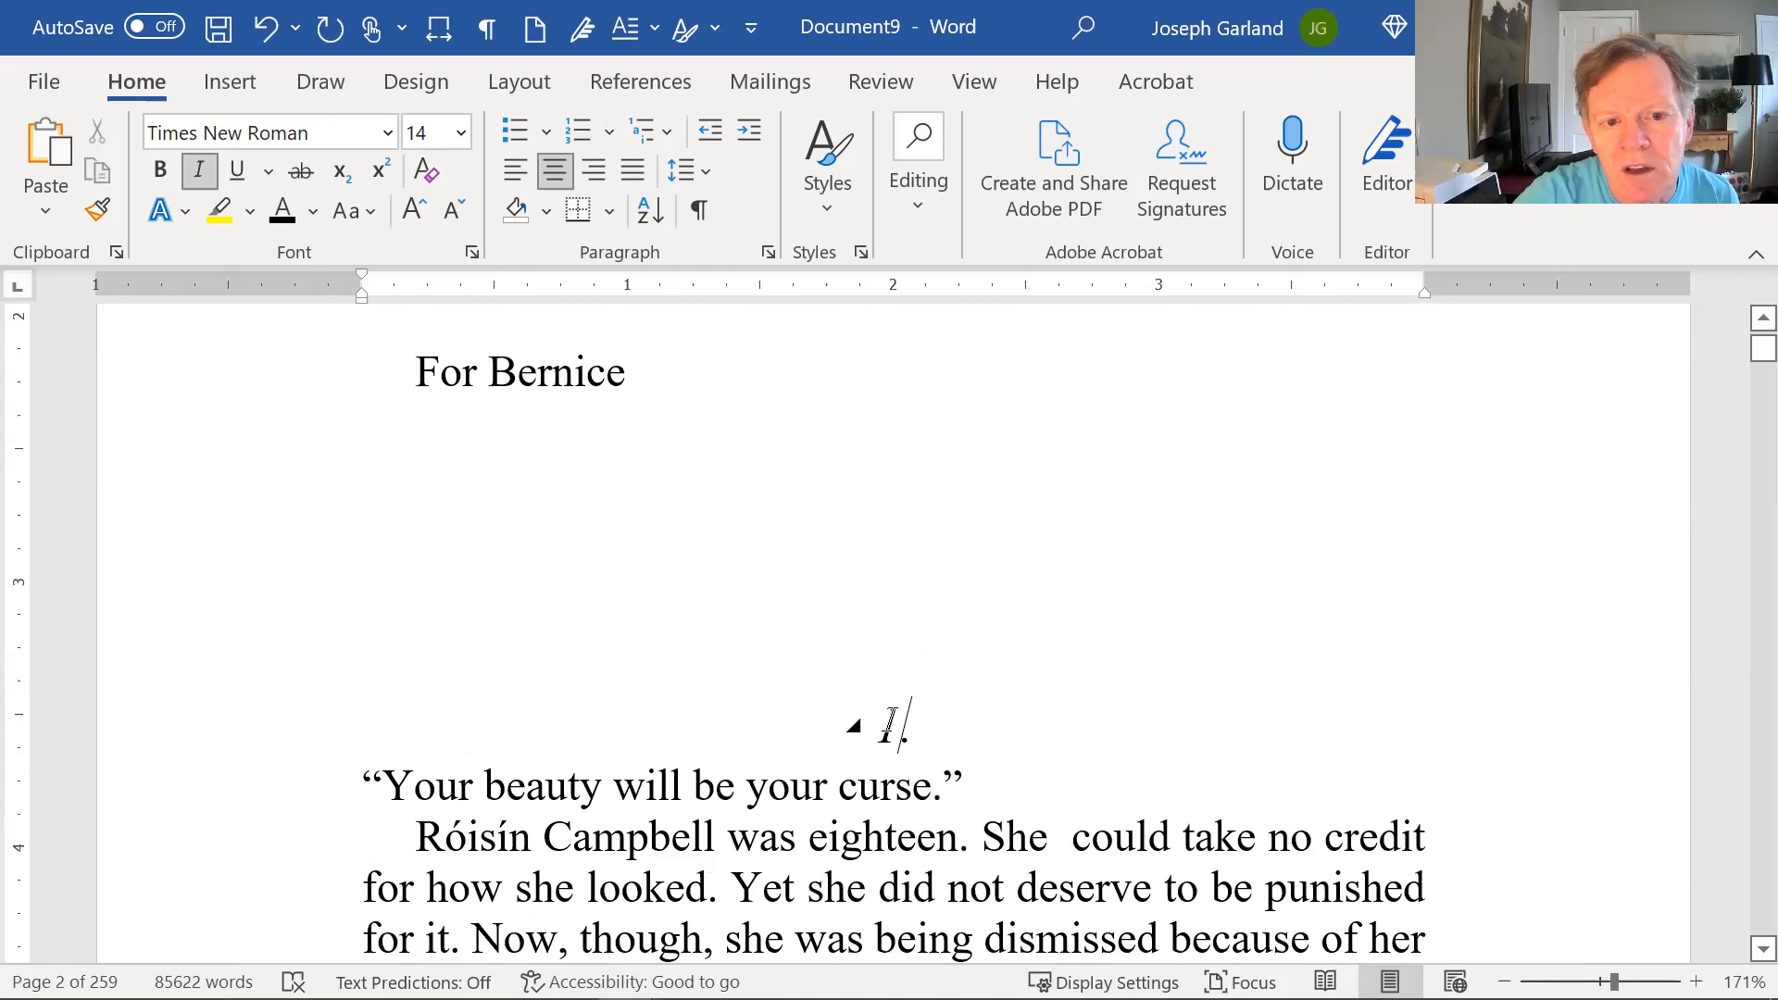
Step: Update the Heading 1 style to match the italicized chapter 1 heading number
click(890, 721)
click(823, 141)
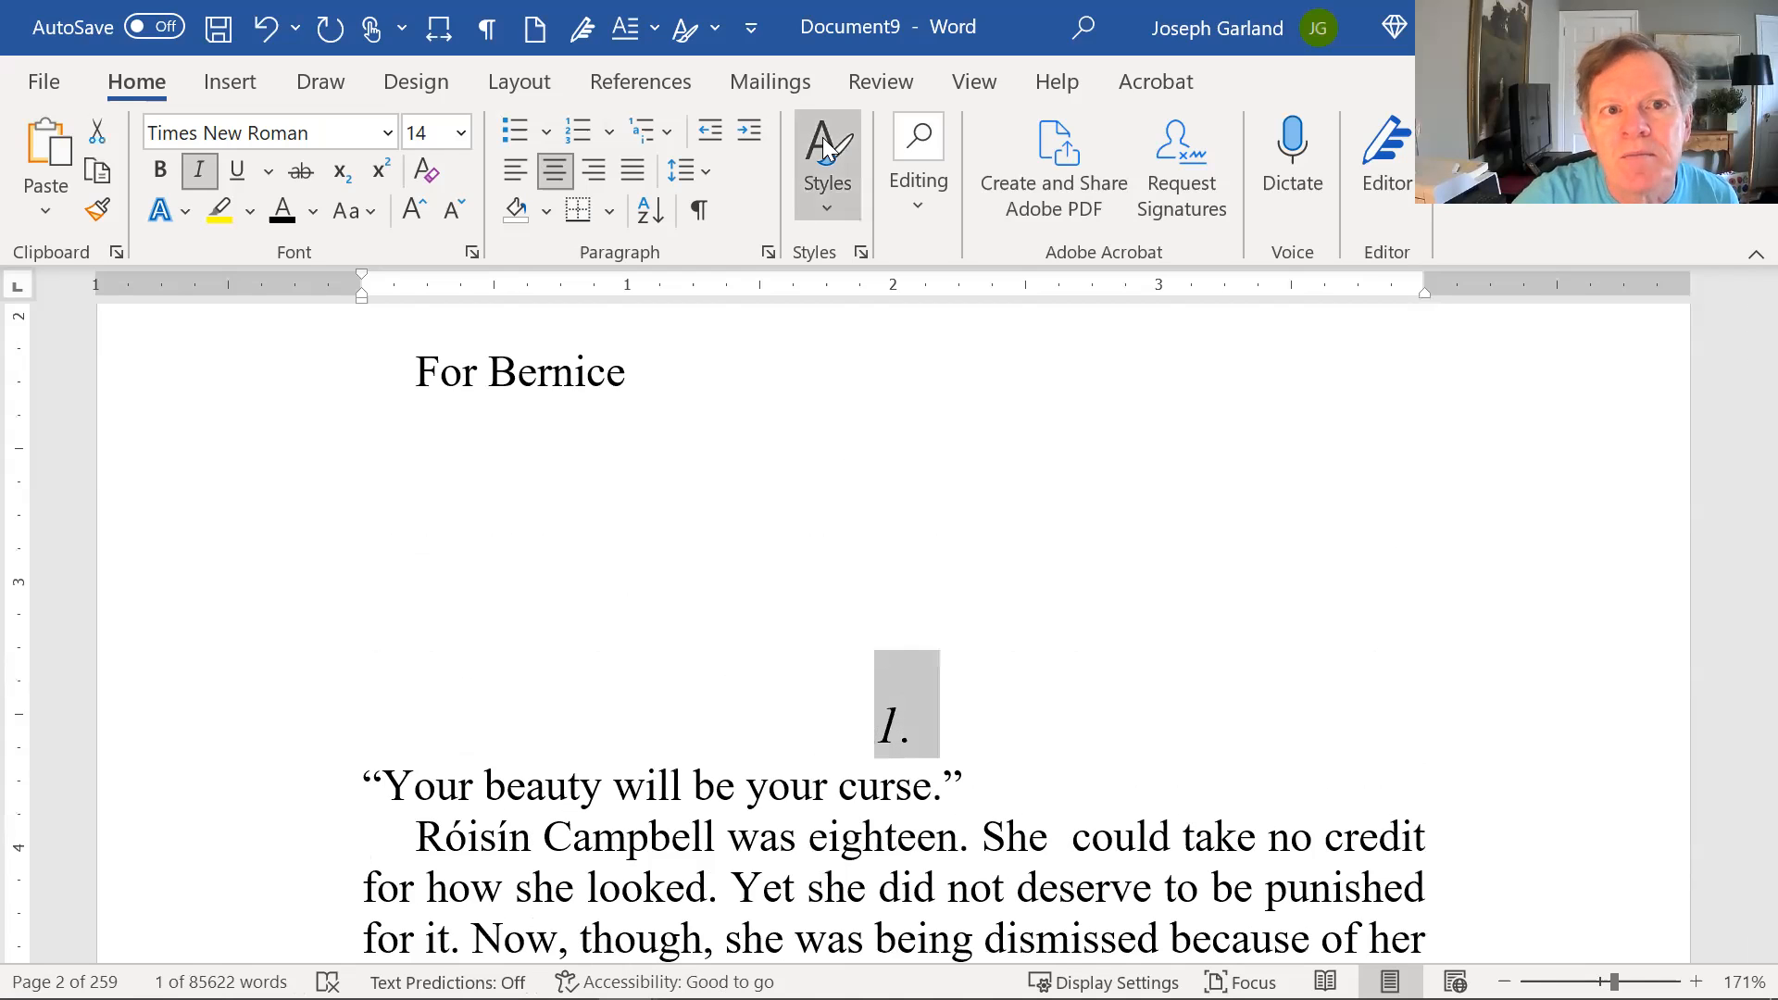
right_click(837, 370)
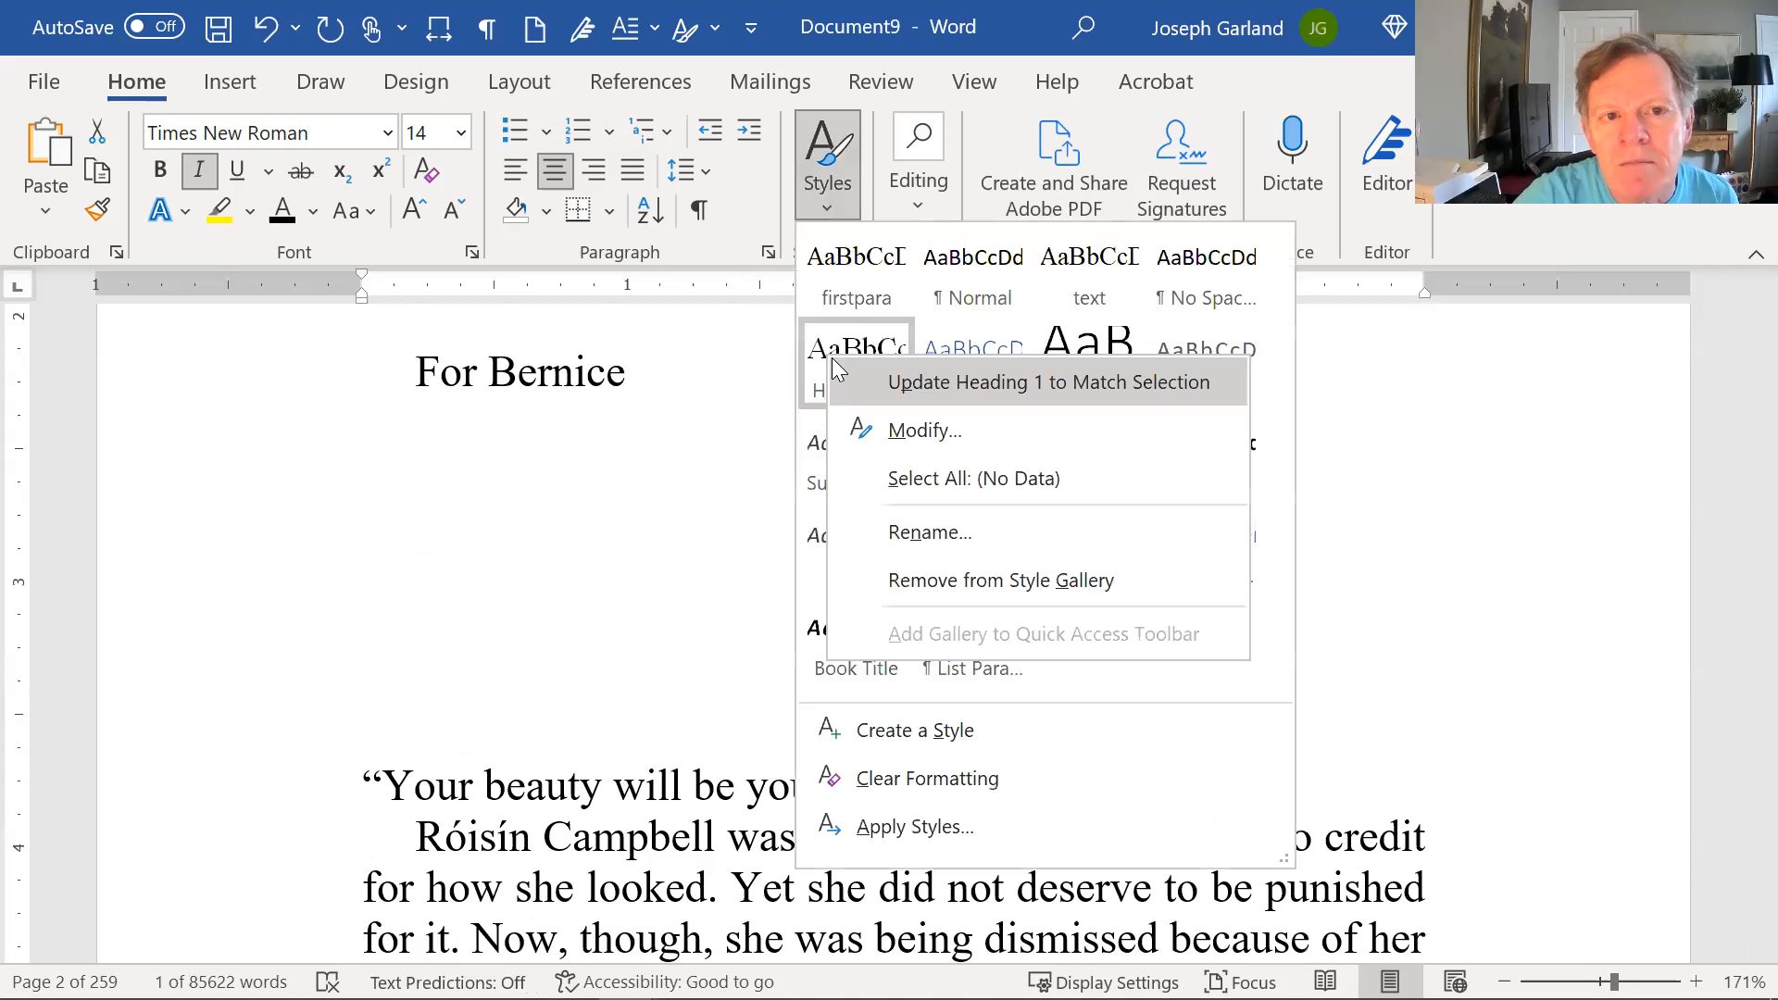
click(902, 383)
click(976, 895)
Step: Check the chapter 2 heading for the updated Heading 1 formatting
scroll(975, 880, down, 8)
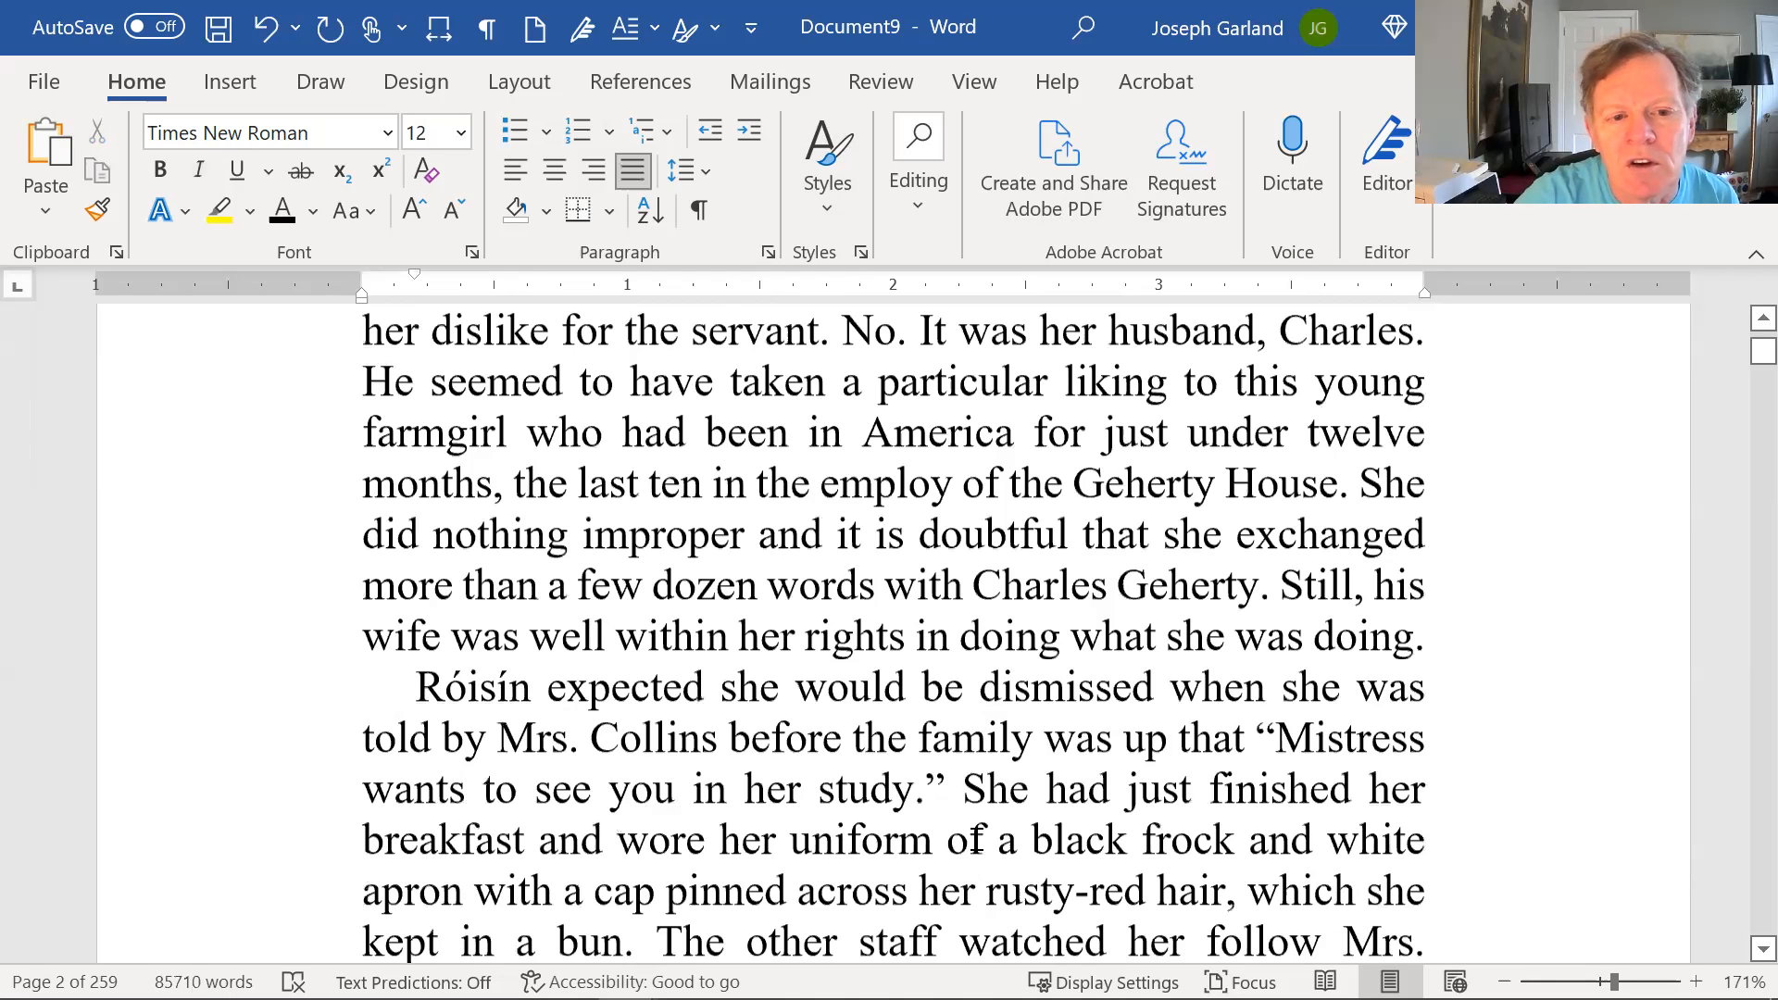
scroll(977, 840, down, 4)
scroll(972, 838, down, 15)
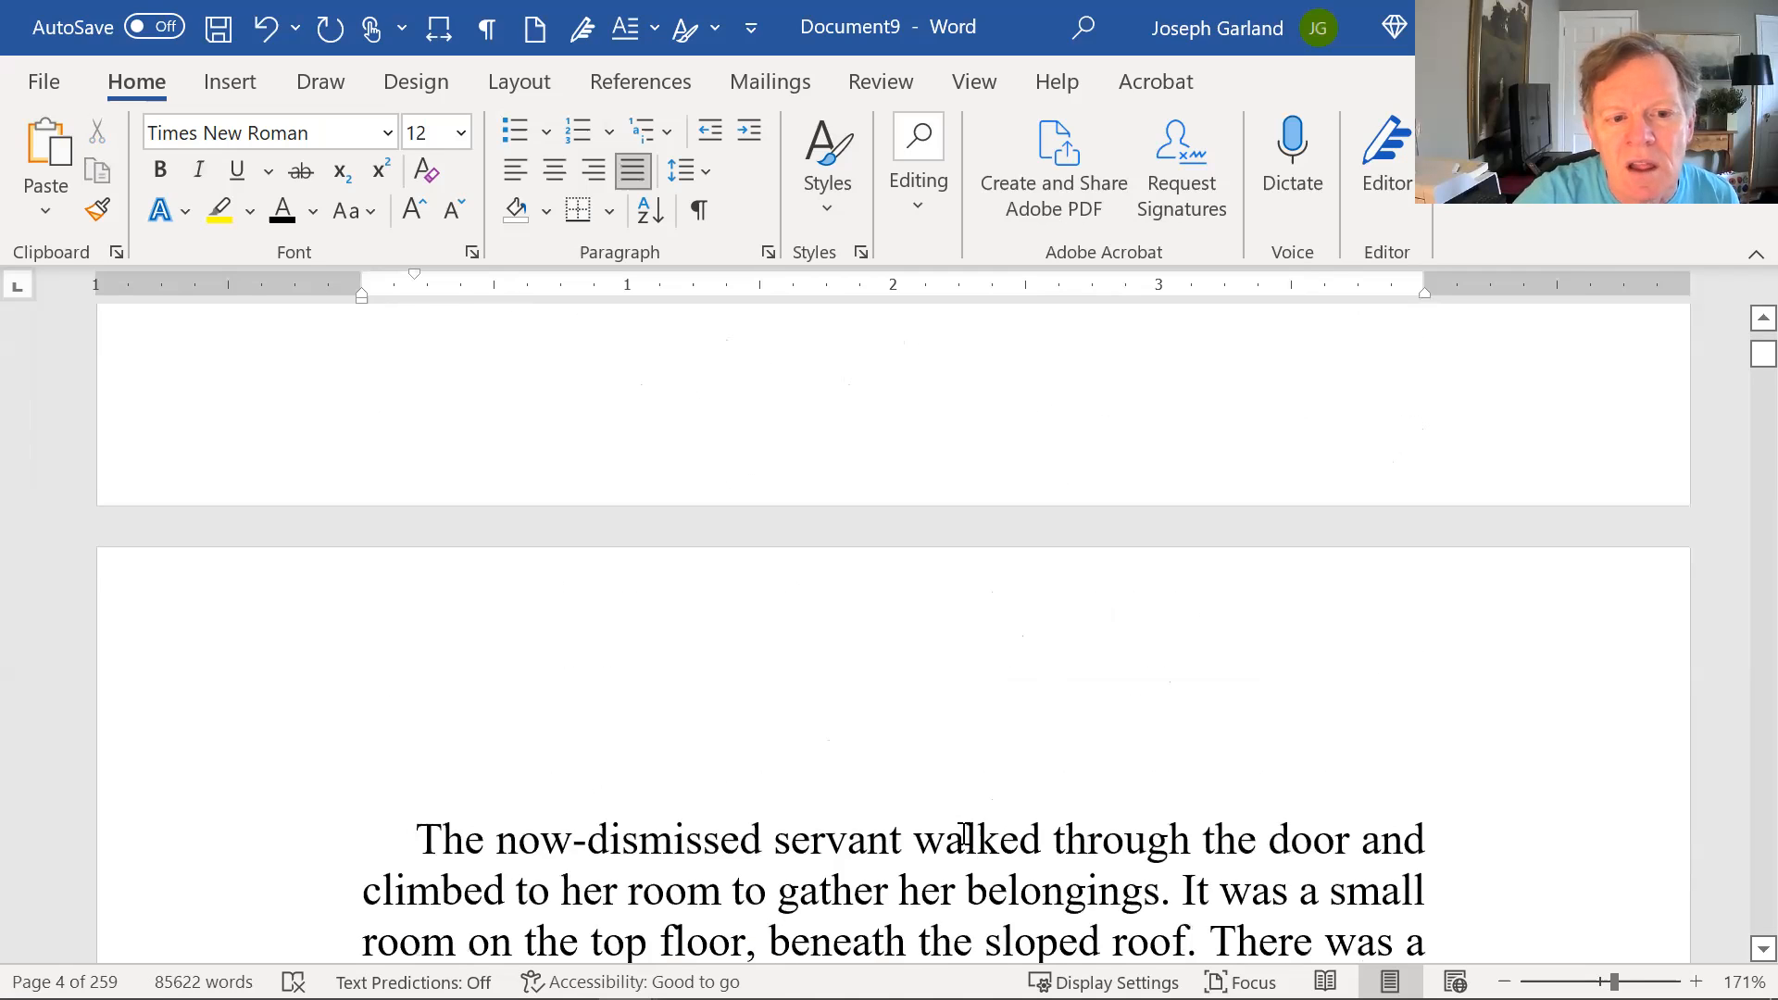
scroll(959, 829, down, 20)
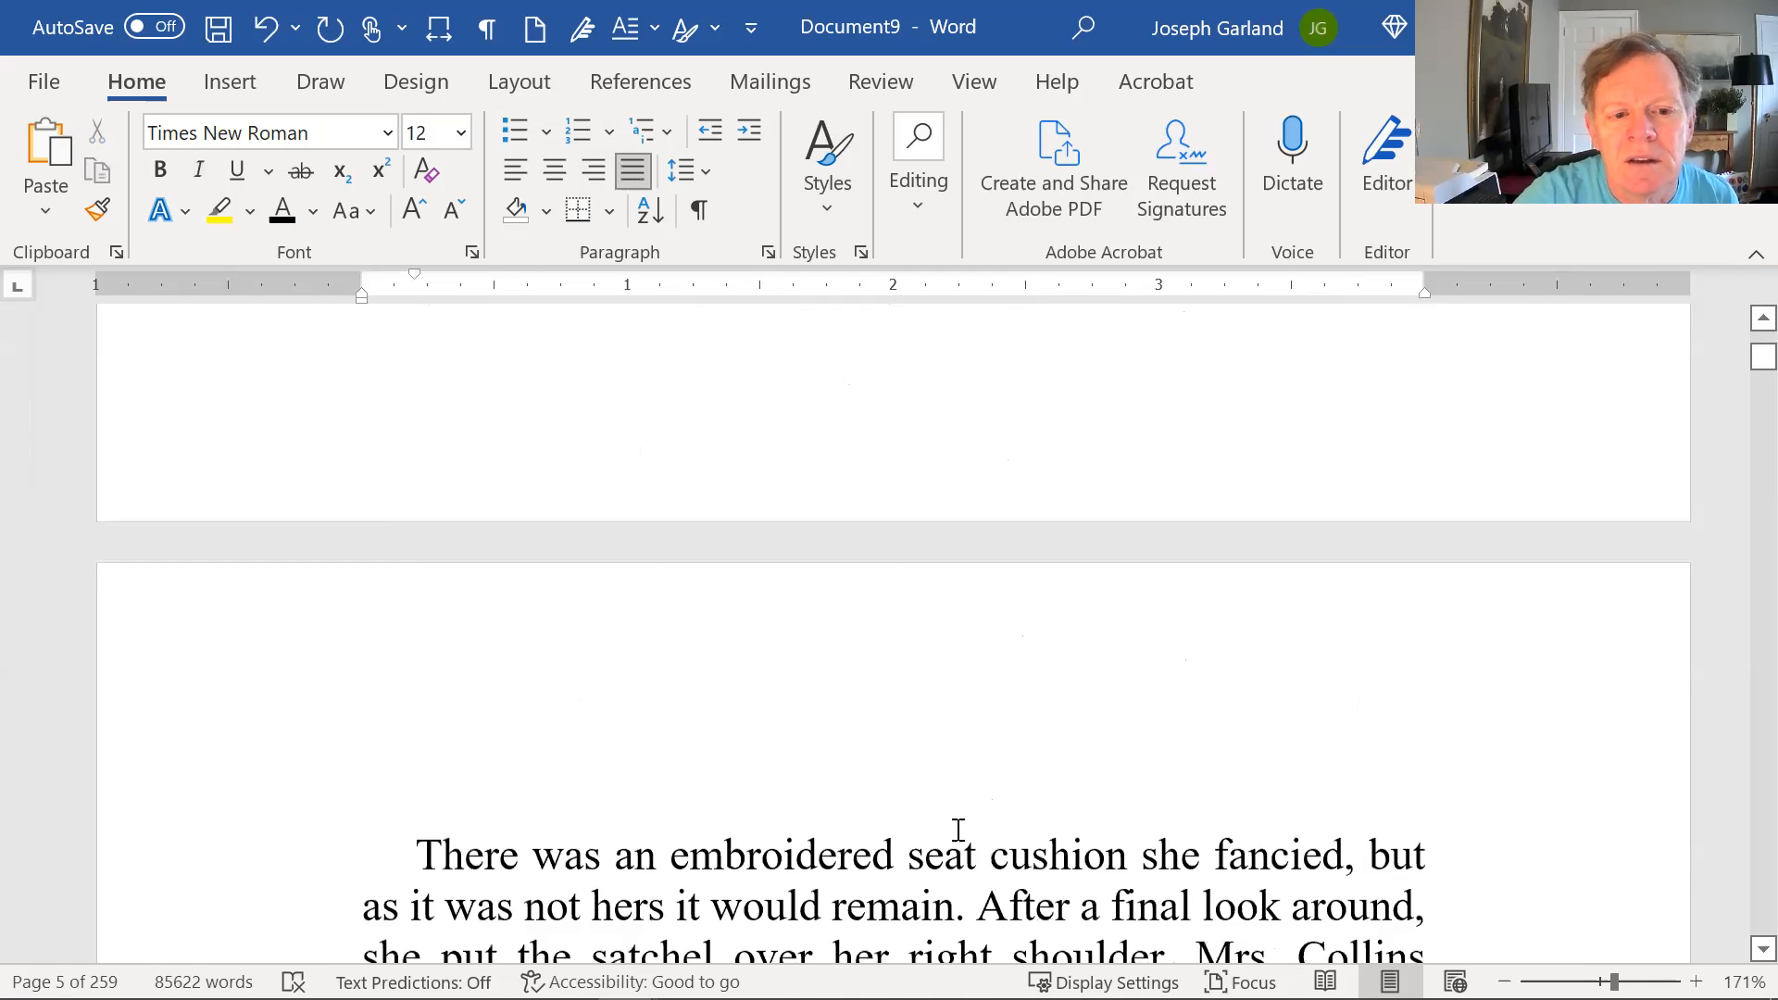
scroll(862, 556, down, 5)
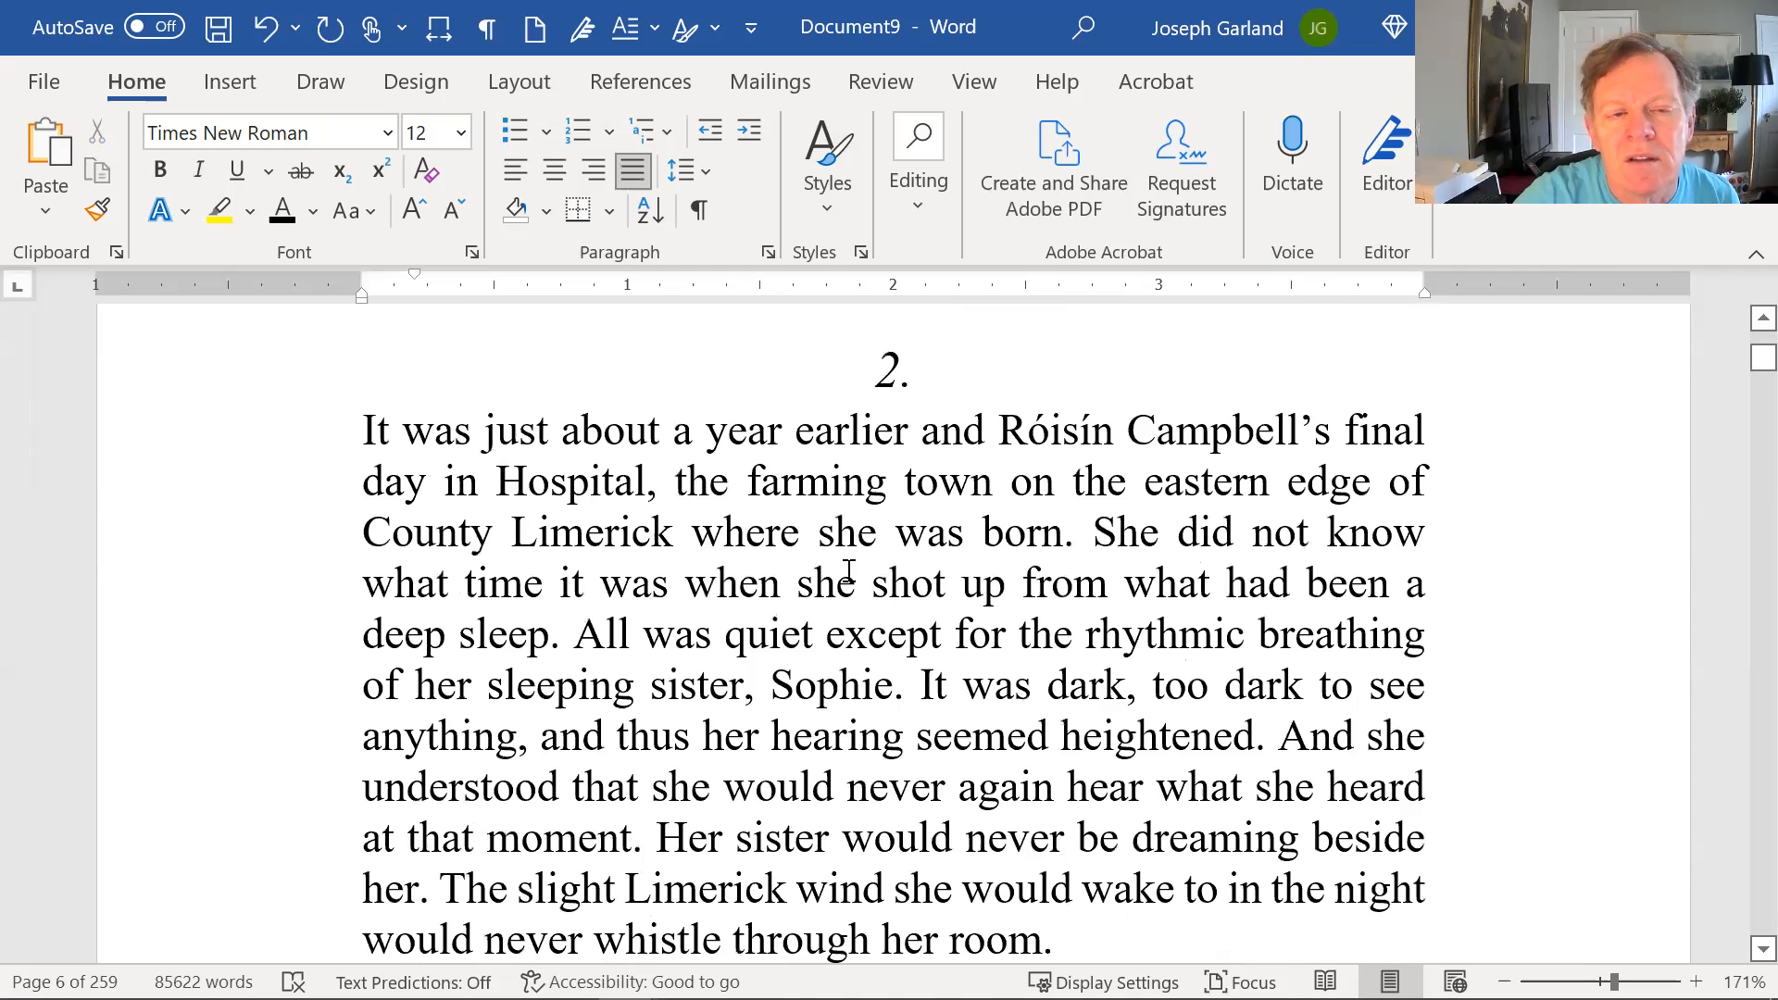
Step: Review the line and page break settings of chapter 2's opening paragraph
click(849, 571)
scroll(824, 627, up, 2)
scroll(818, 642, up, 1)
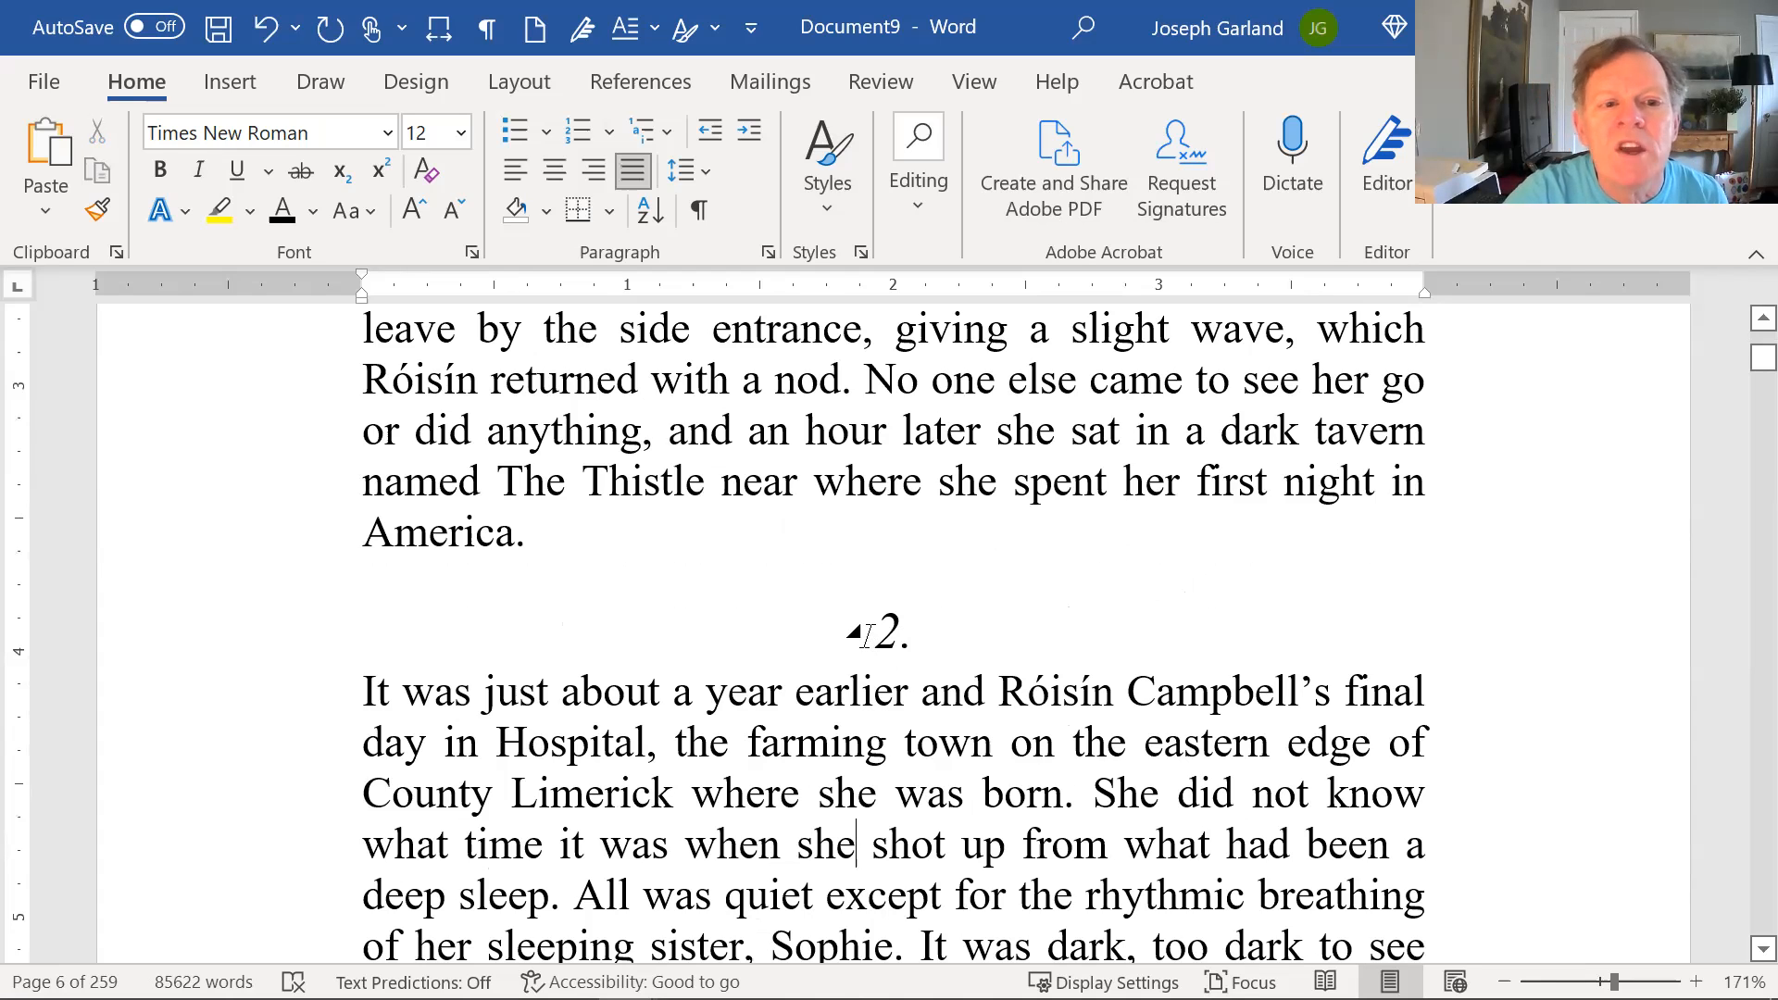
click(768, 251)
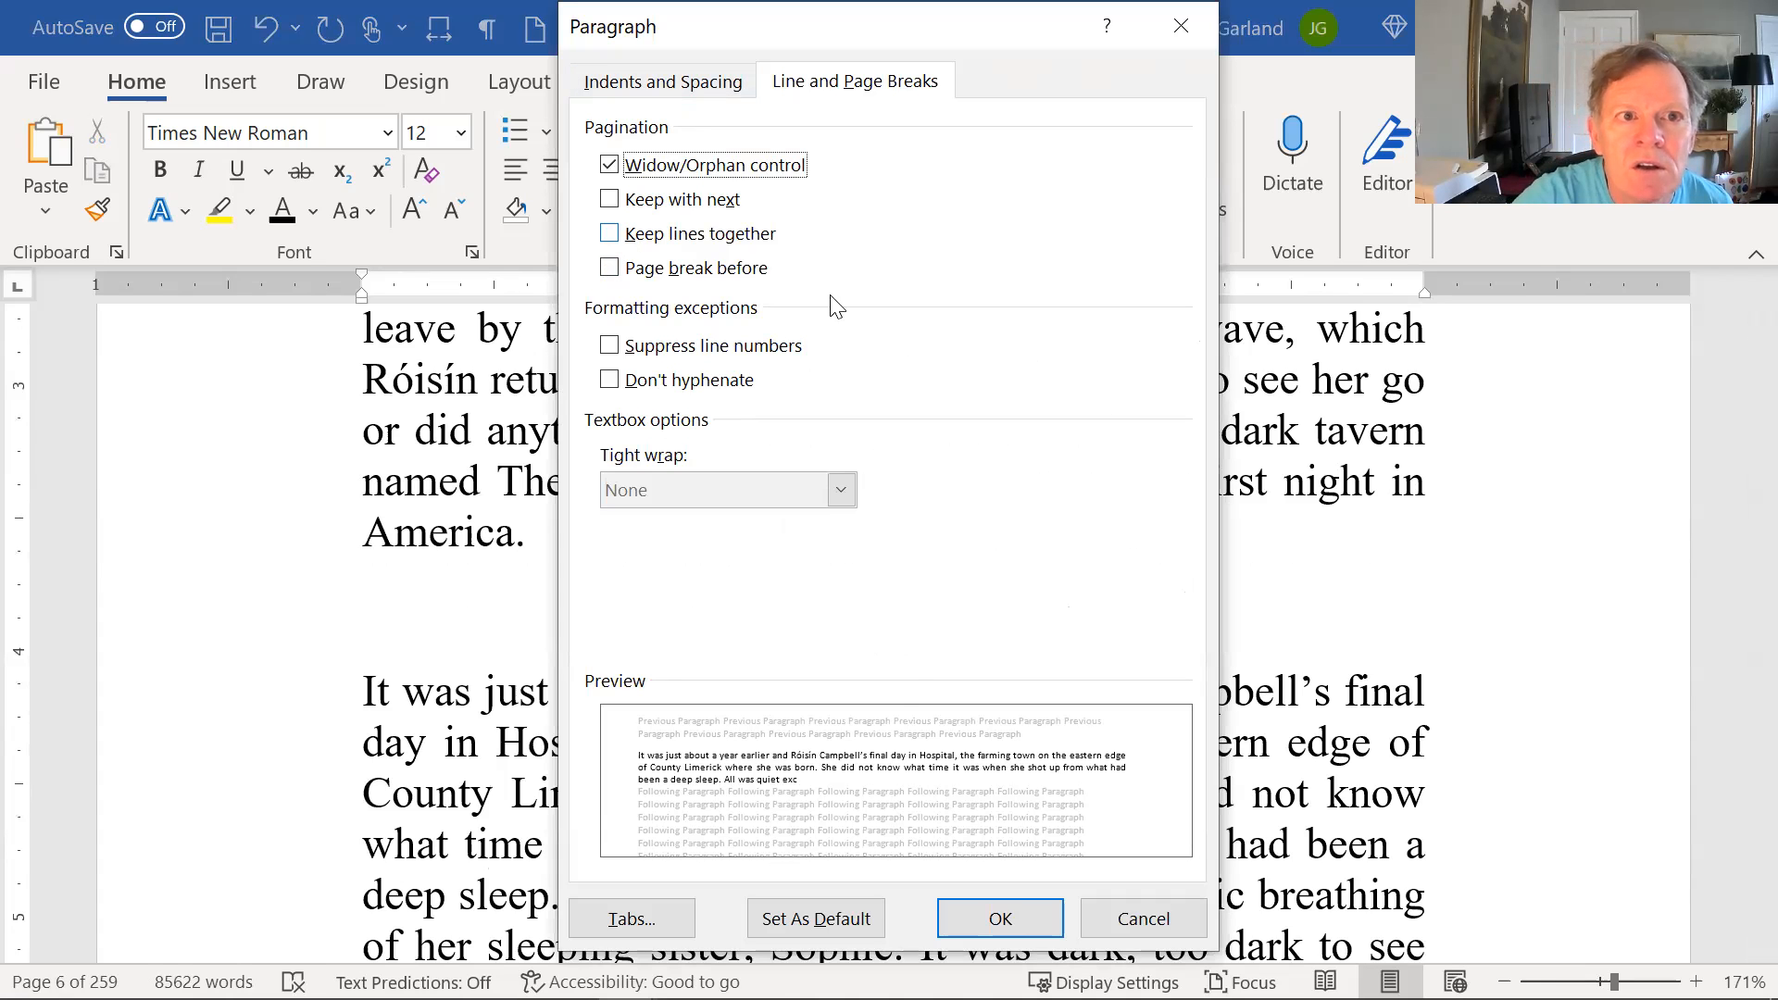
click(982, 922)
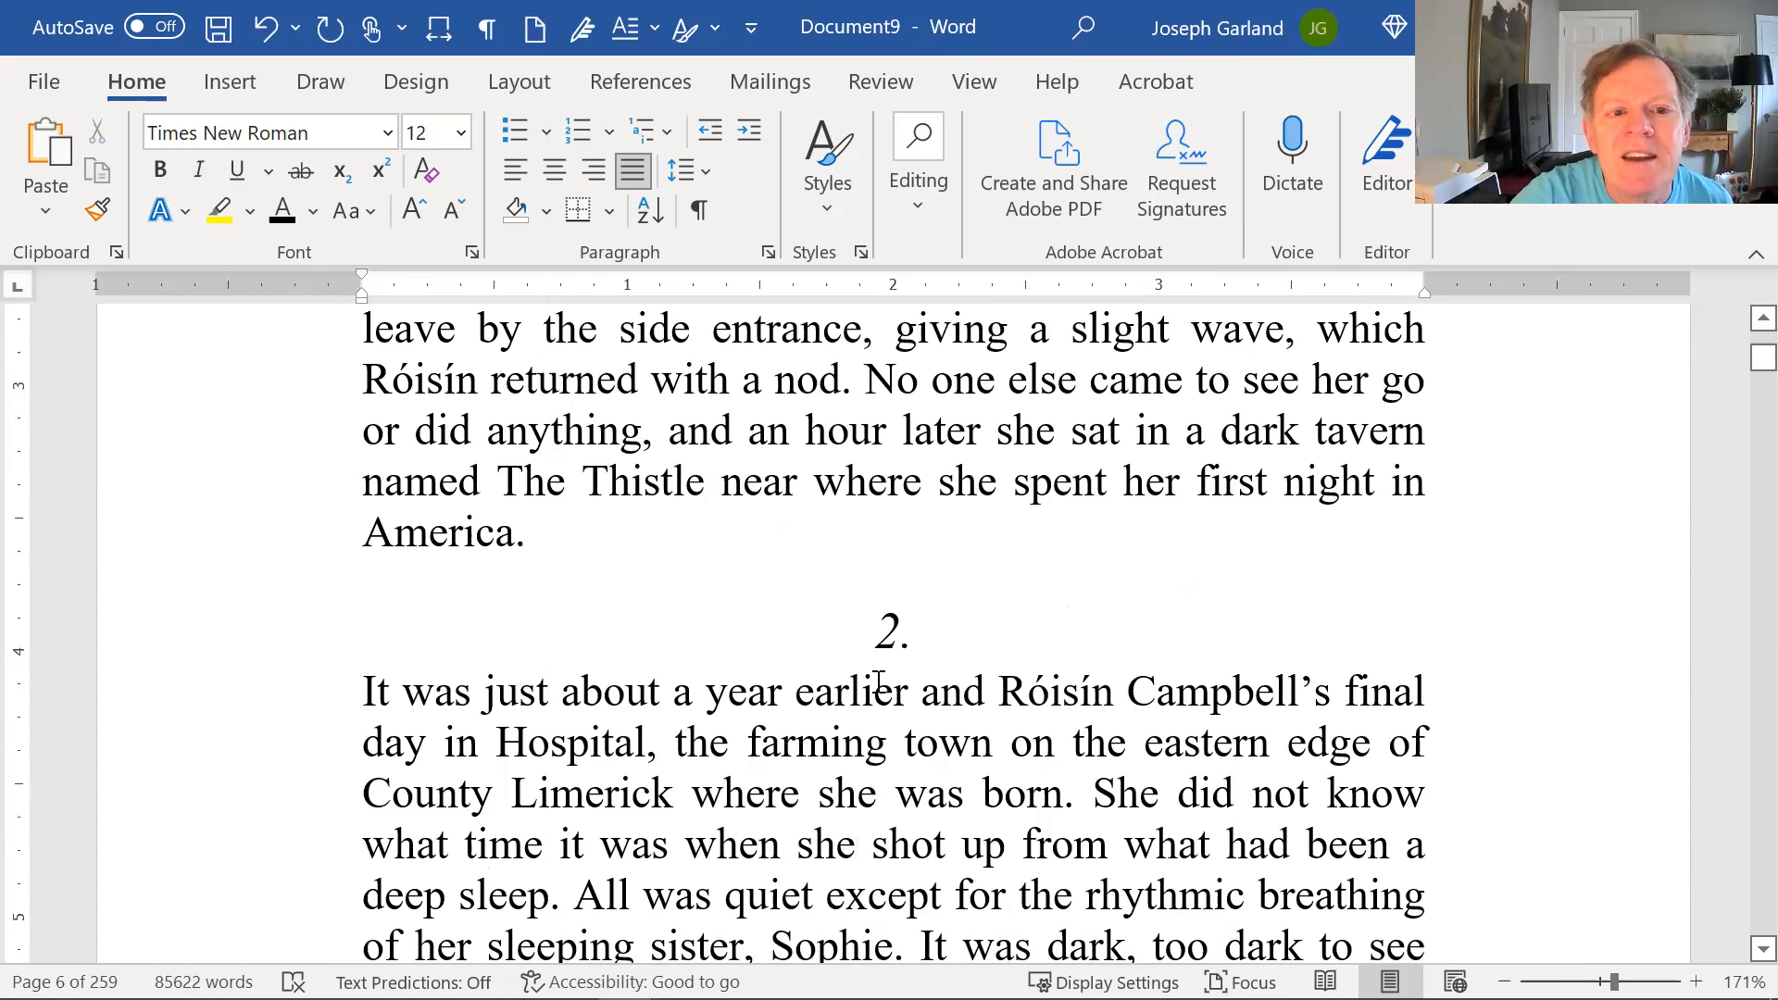
Step: Compare the font and paragraph formatting of the chapter 2 heading, its opening paragraph and the indented body paragraph after it
click(878, 620)
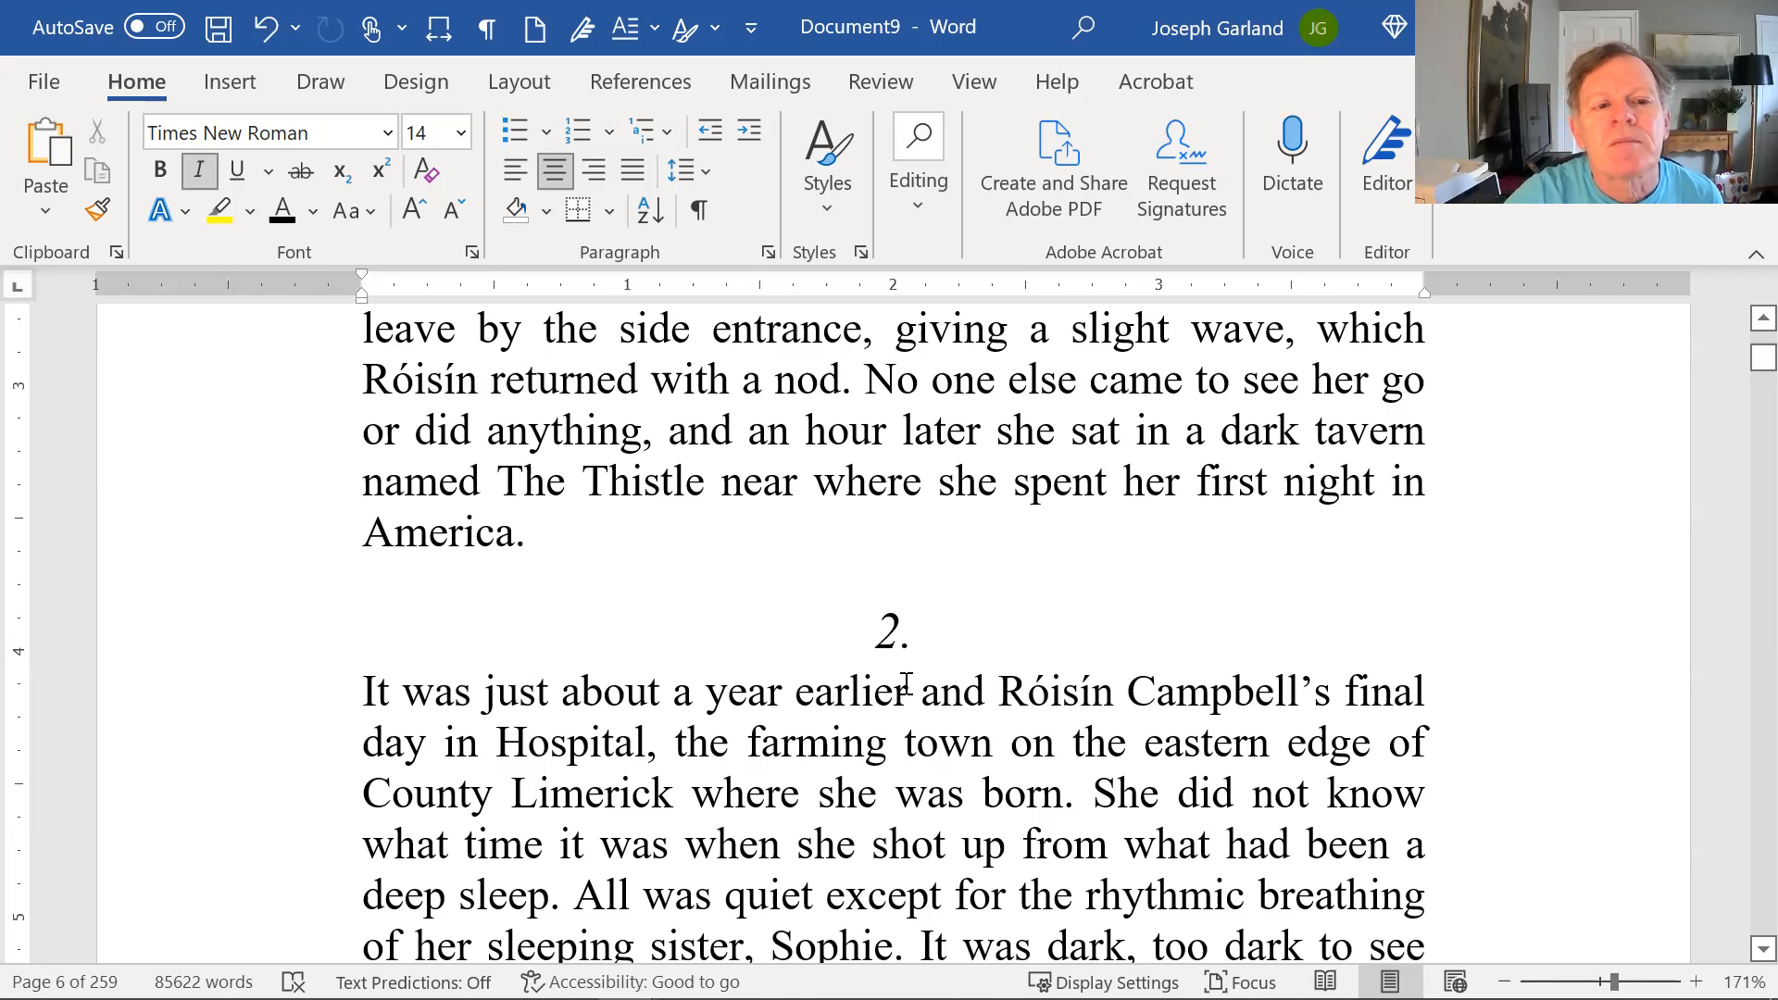
scroll(926, 718, down, 5)
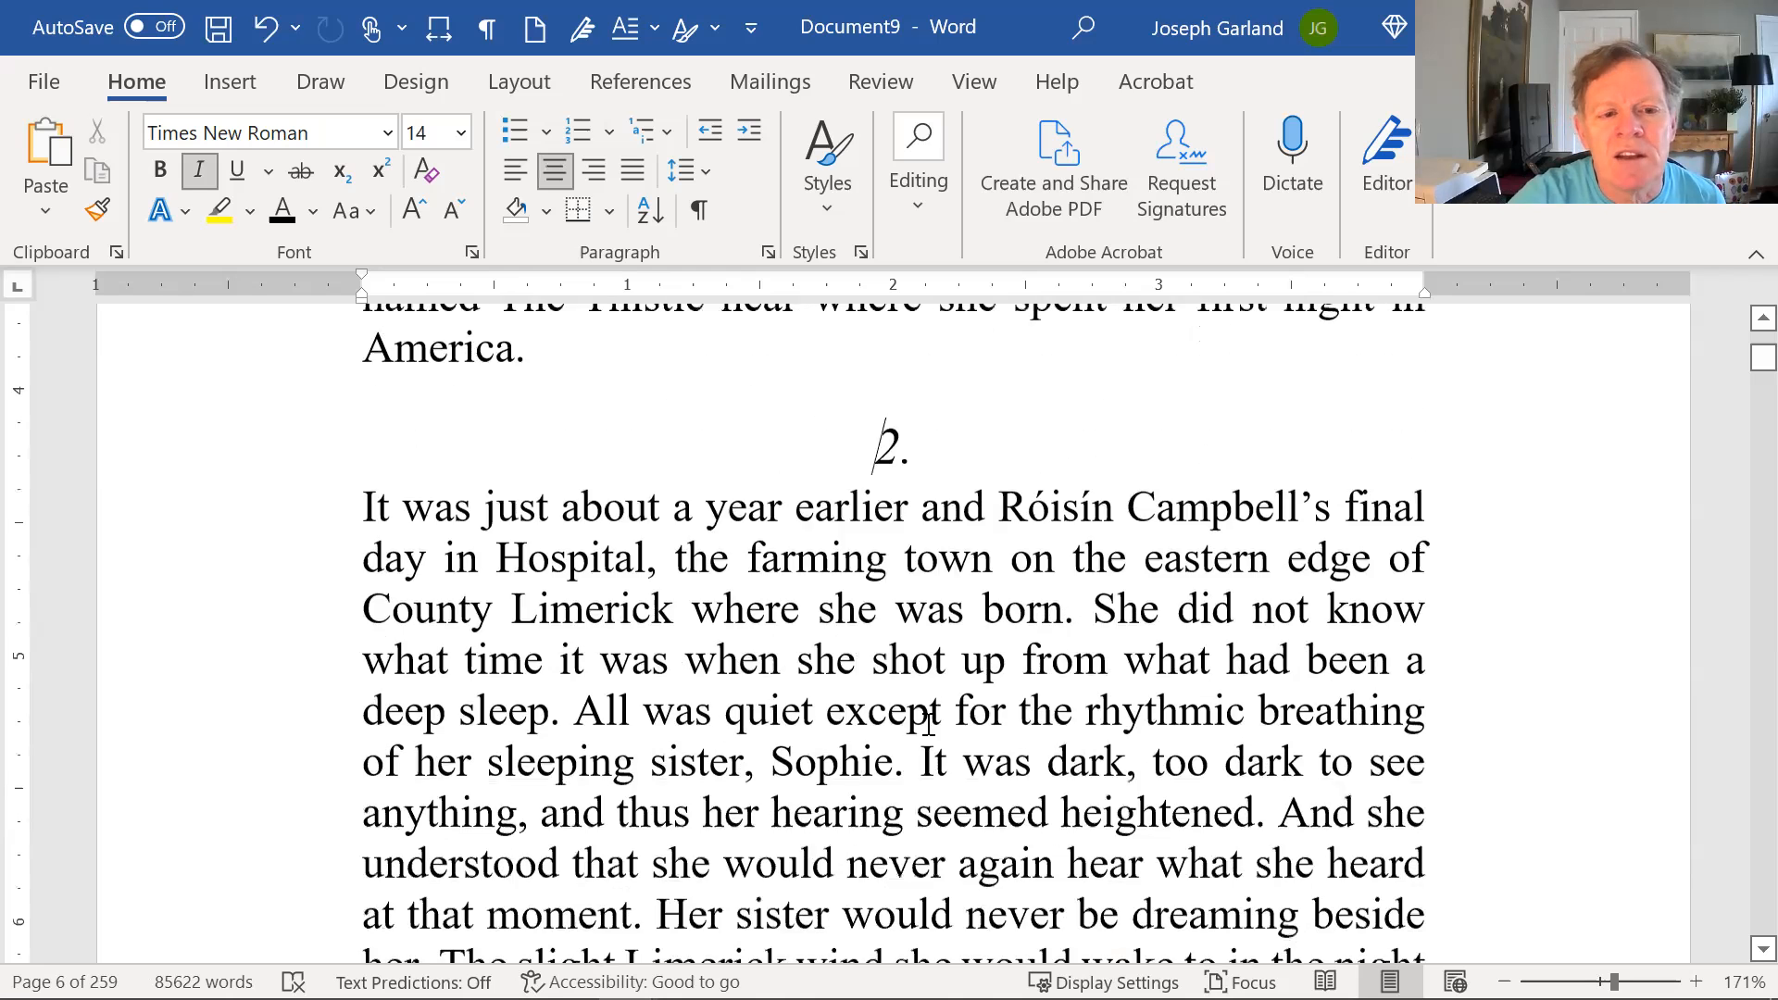
scroll(917, 704, up, 5)
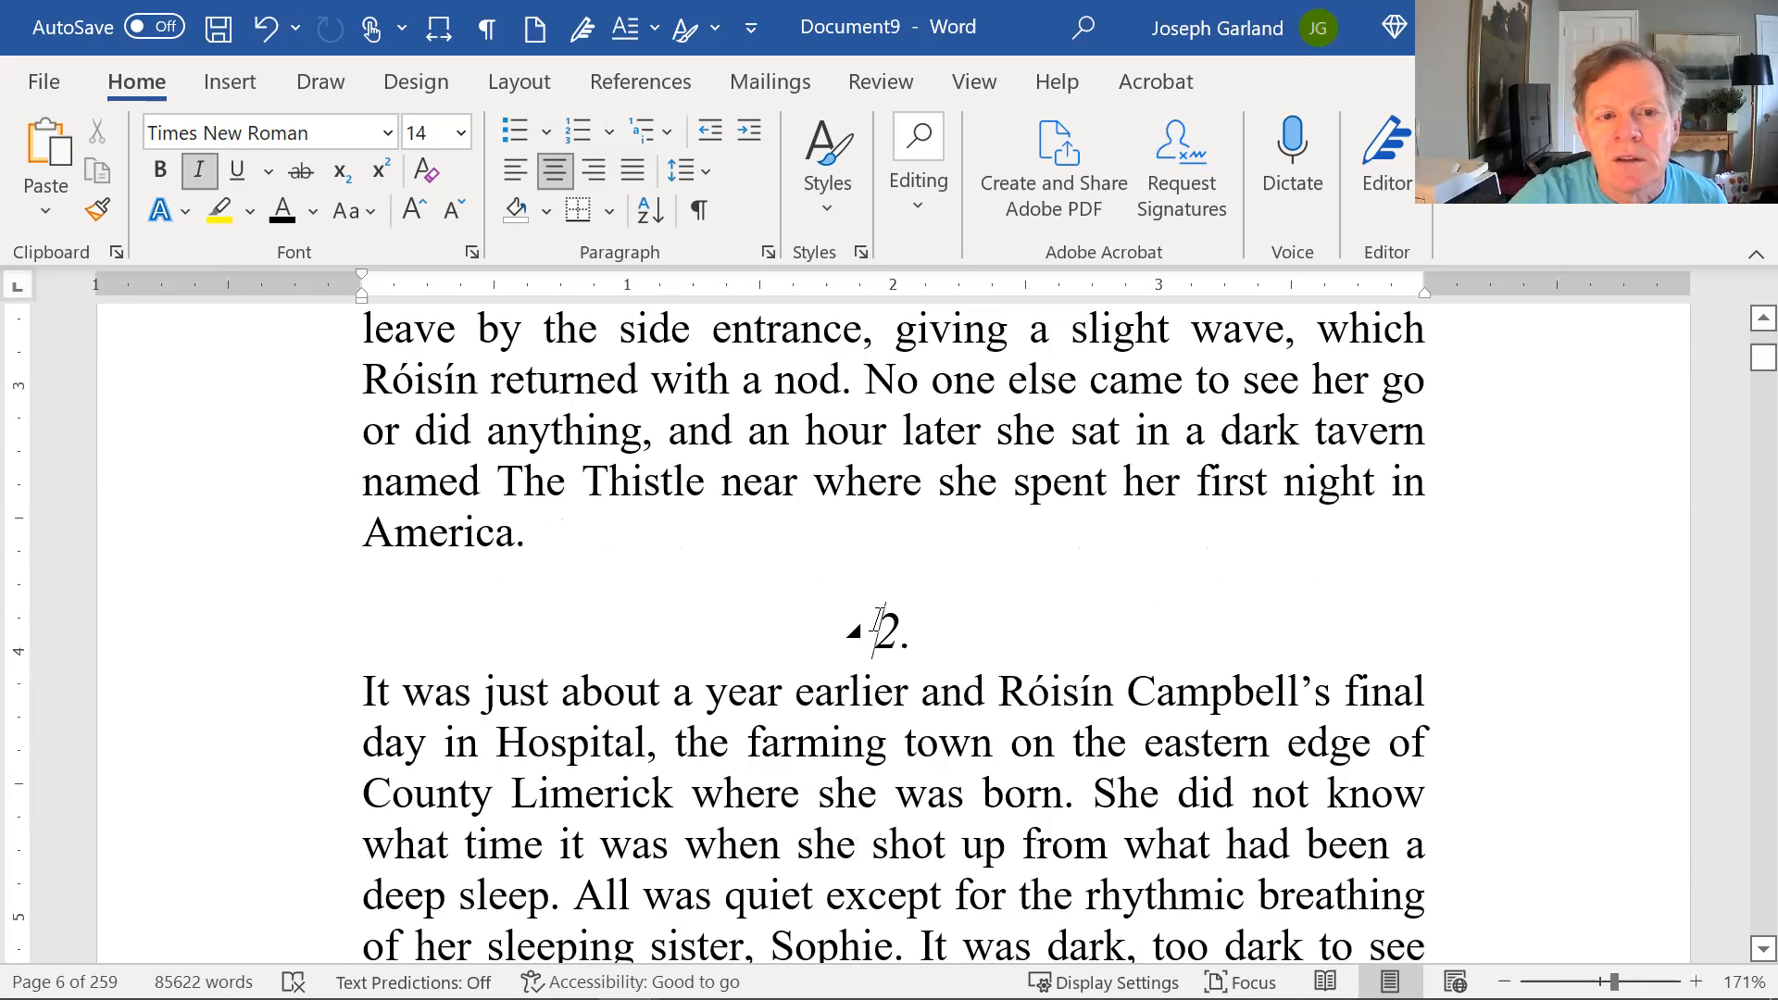
click(691, 701)
scroll(695, 695, down, 5)
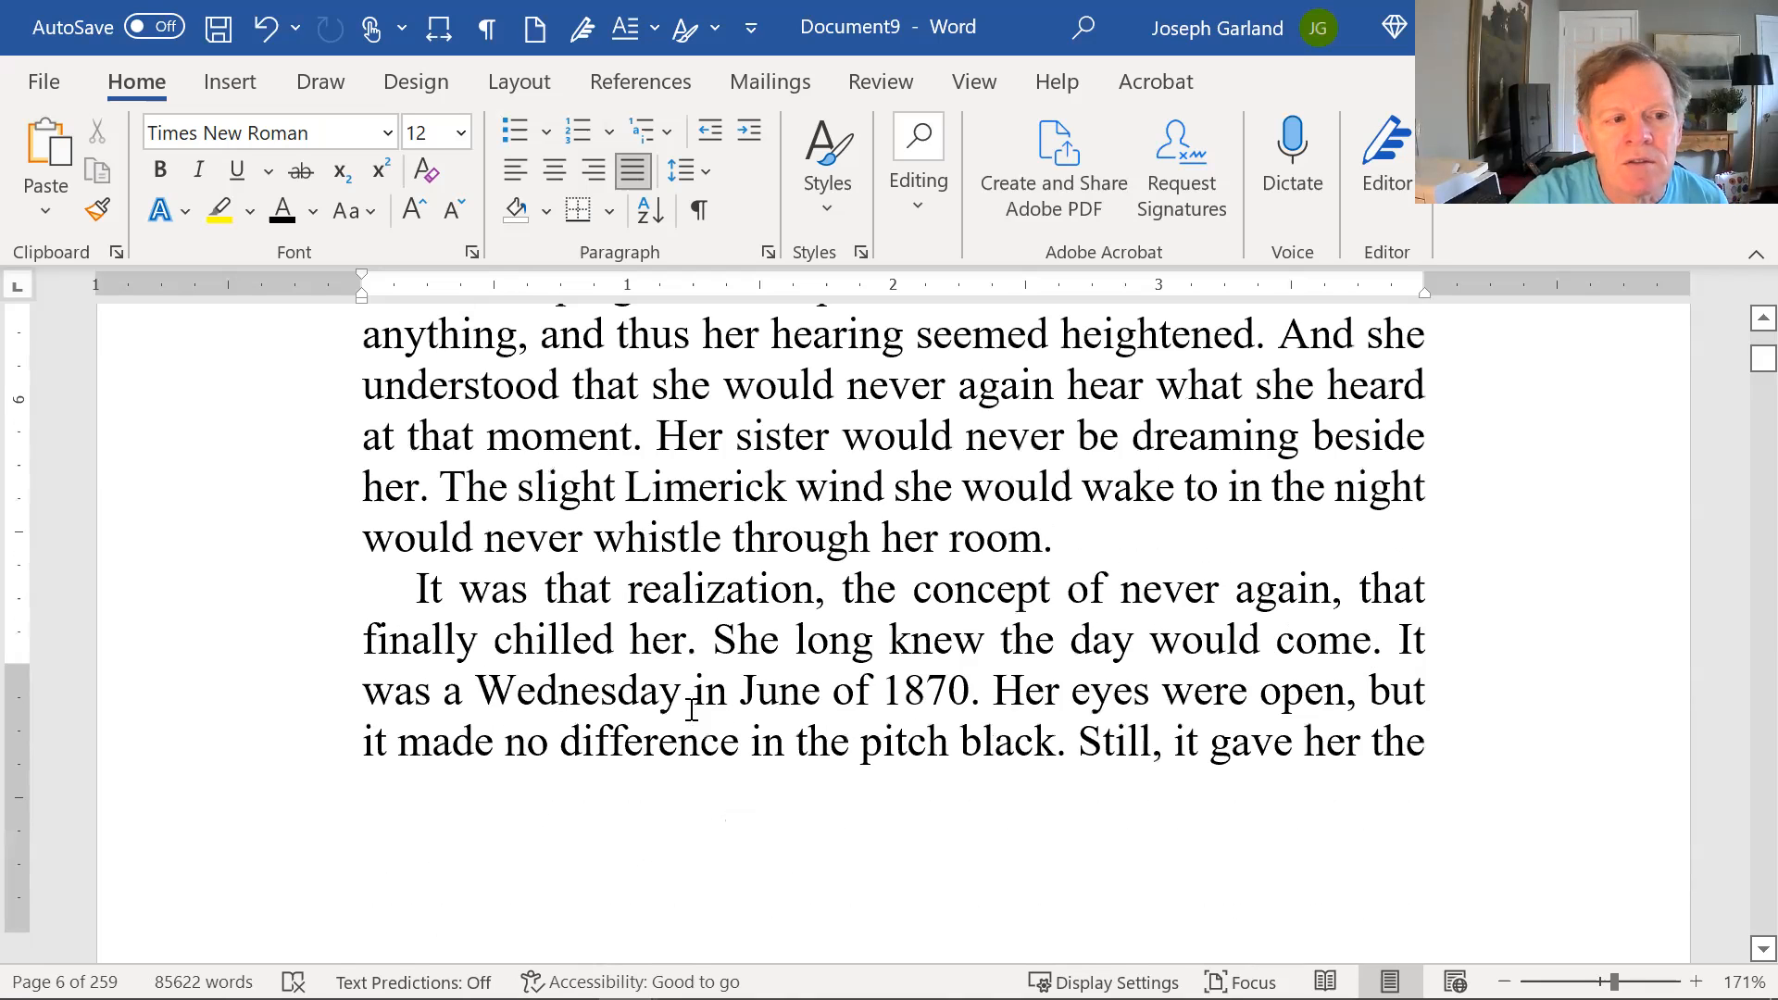
scroll(673, 537, down, 1)
click(674, 520)
scroll(792, 629, up, 8)
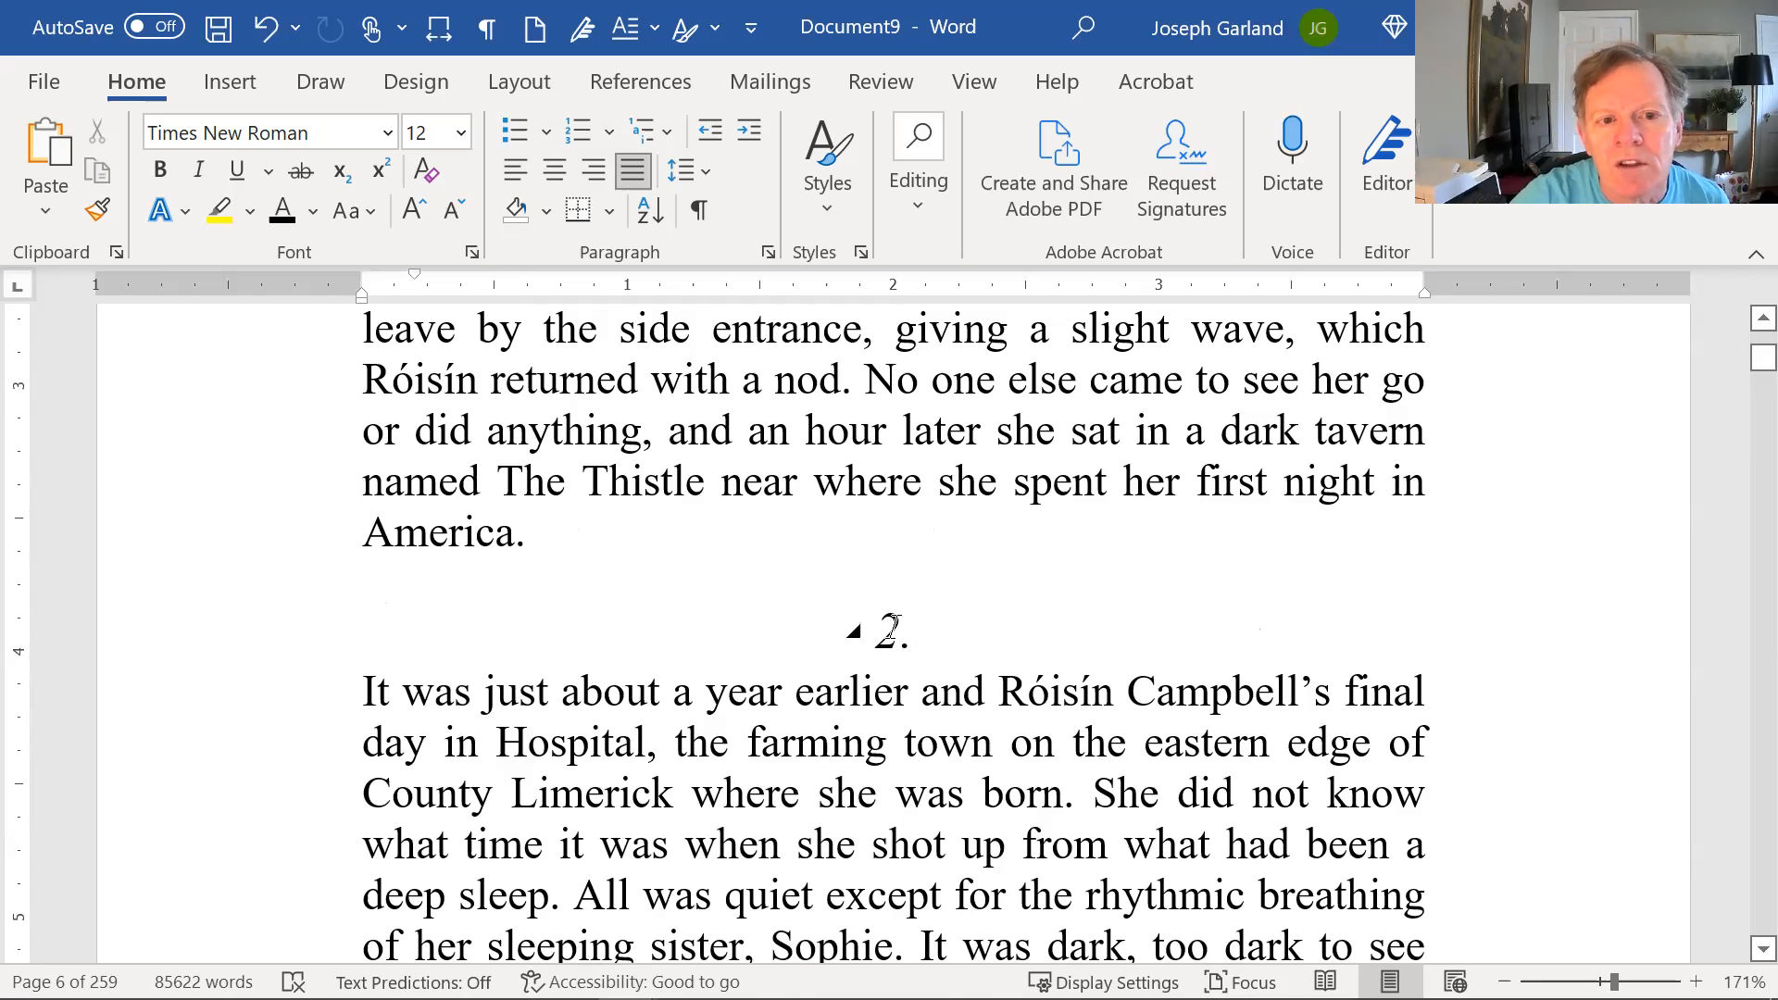
click(901, 630)
click(907, 803)
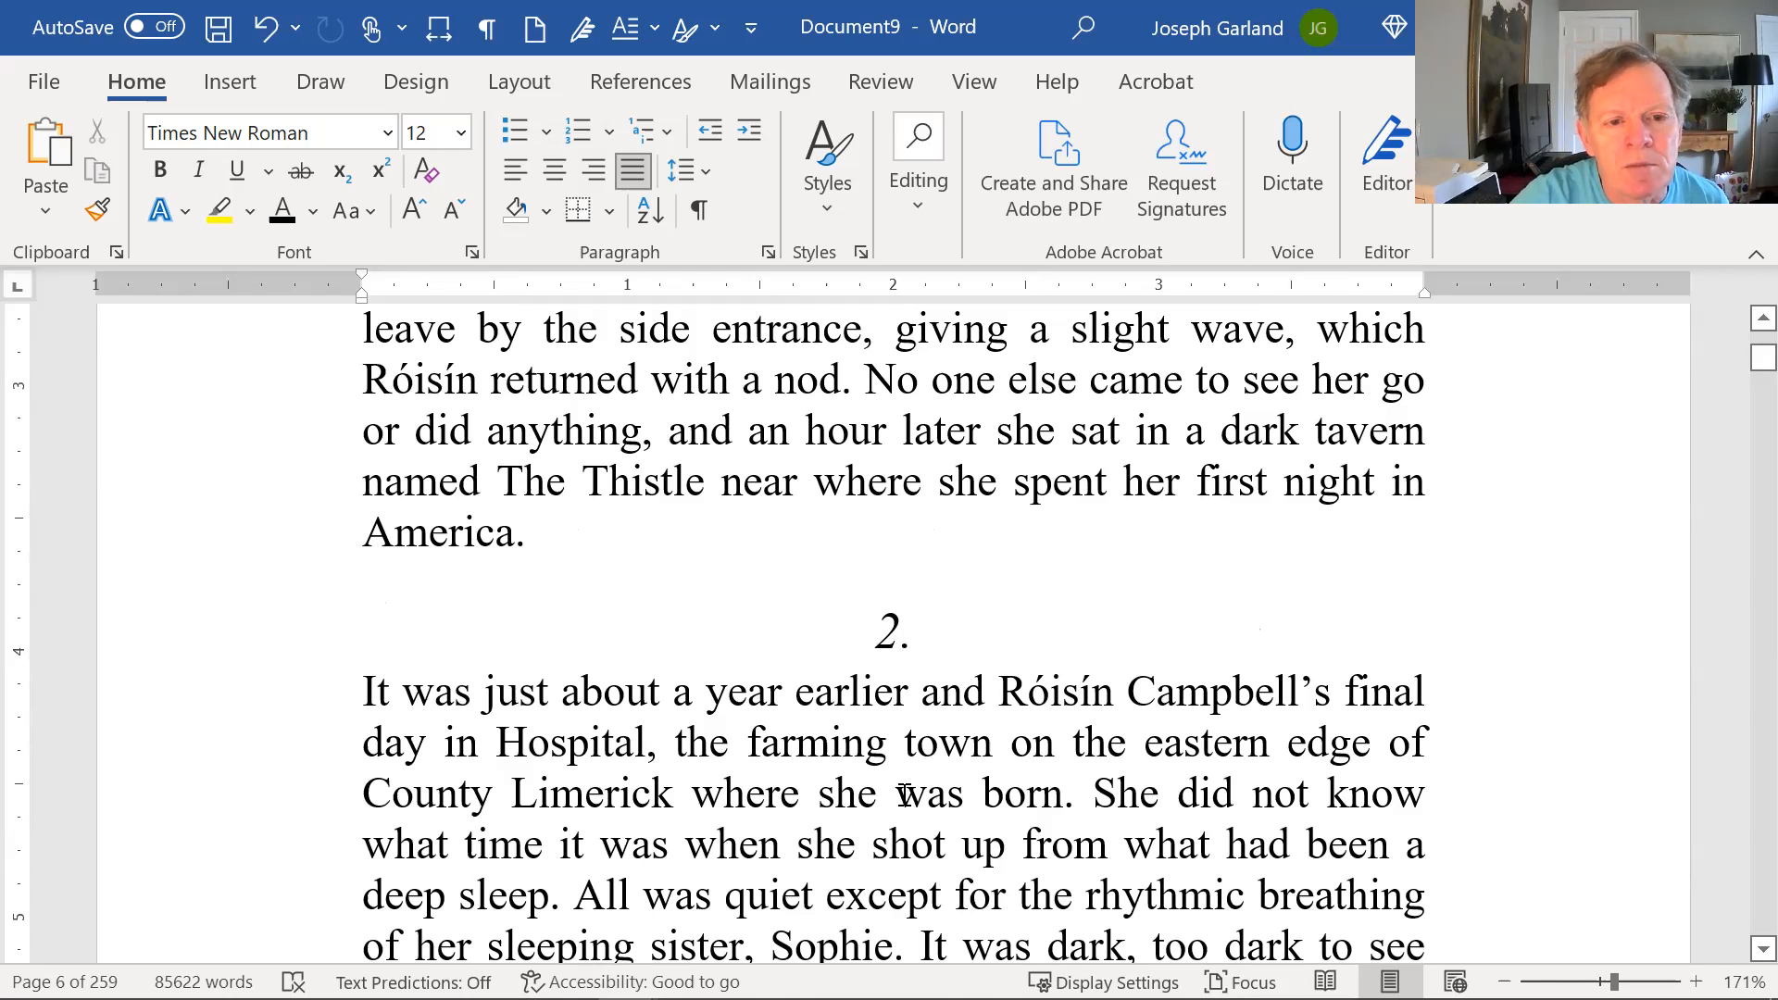
click(885, 637)
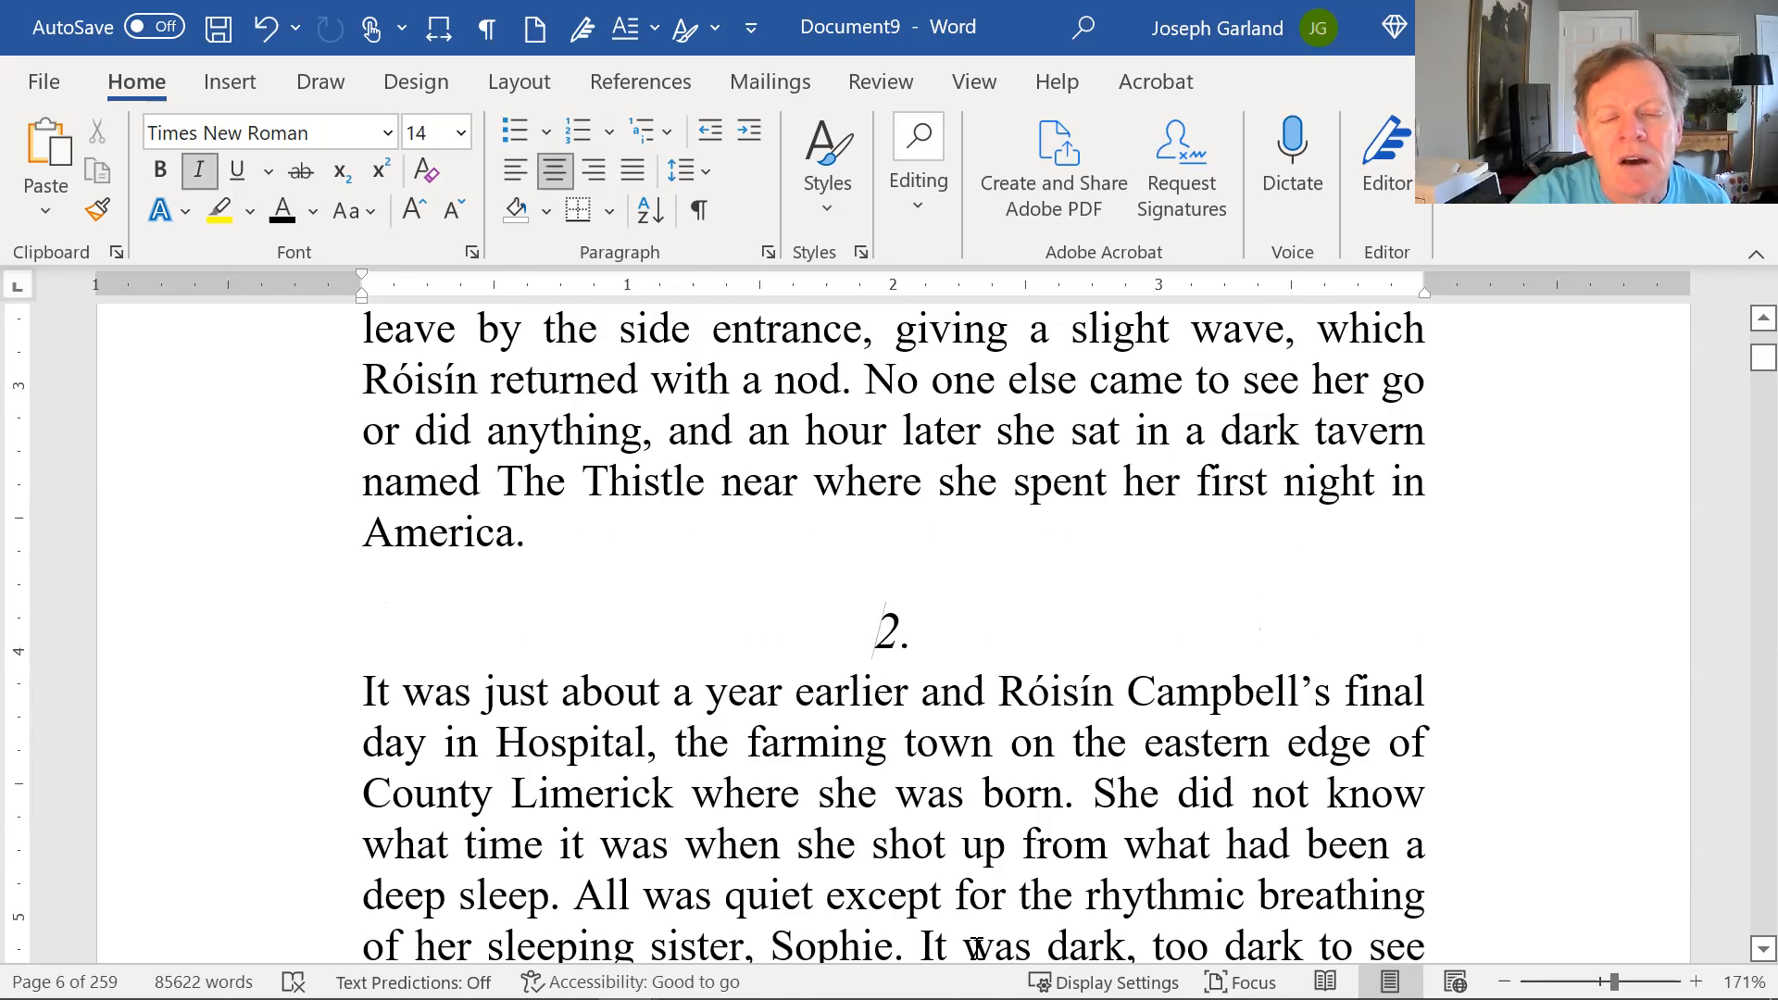